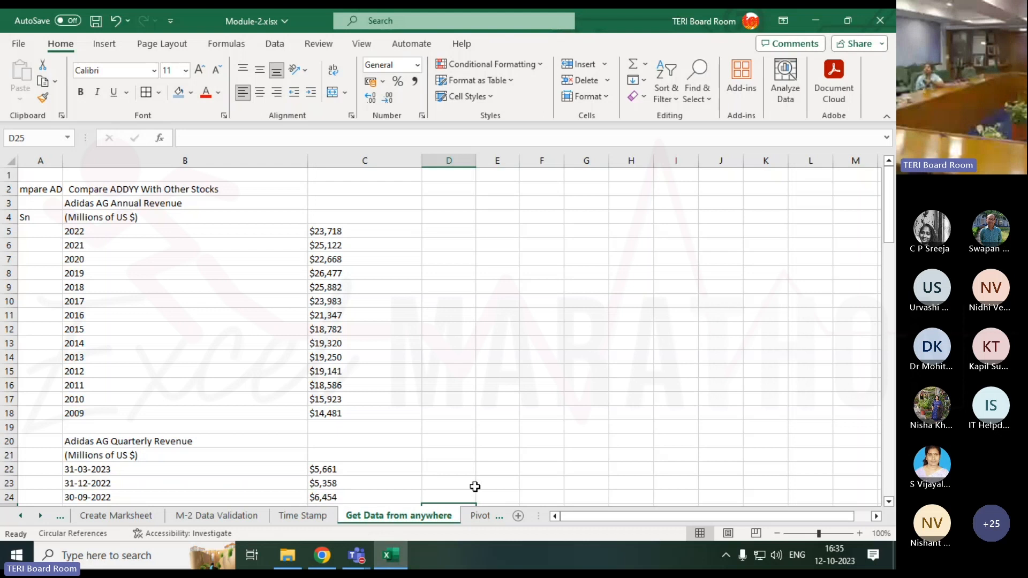
Step: Add a blank worksheet to the workbook, and switch to Chrome with a new browser tab open
{"action": "left_click", "coordinate": [518, 517]}
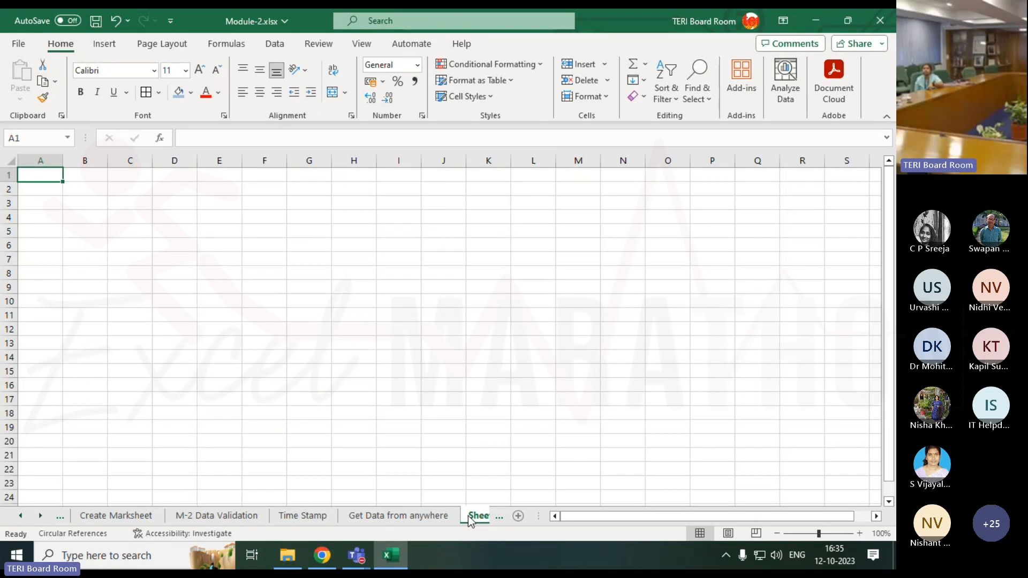
{"action": "left_click", "coordinate": [323, 562]}
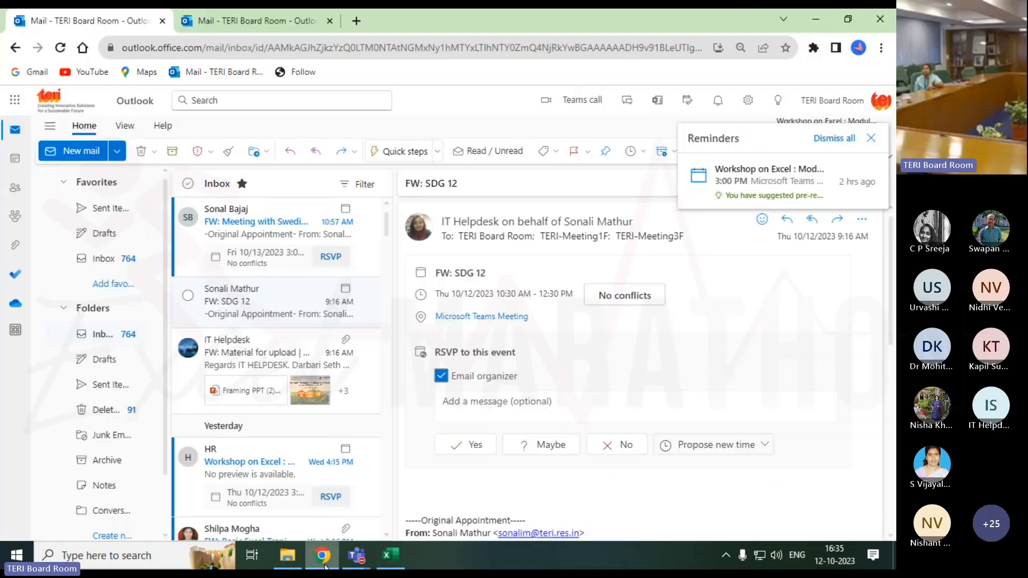
{"action": "left_click", "coordinate": [356, 21]}
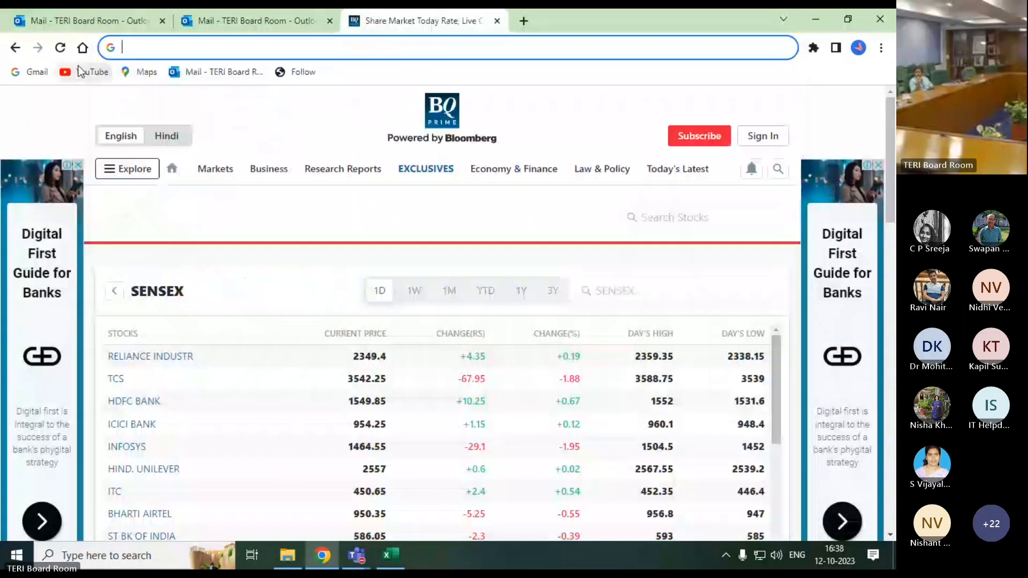
Step: Search Google for "data of population growth in india"
{"action": "type", "text": "data "}
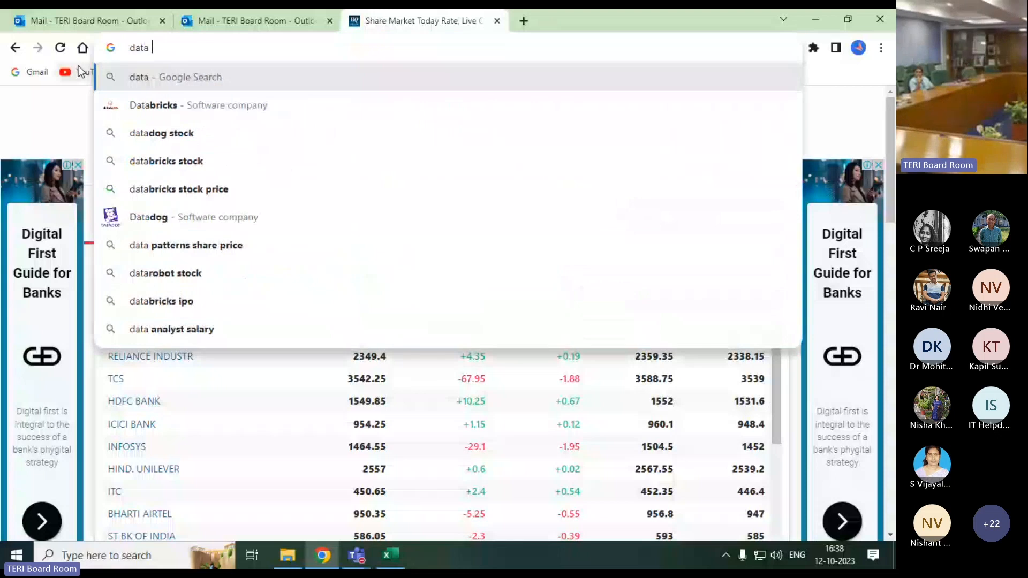
{"action": "type", "text": "of population"}
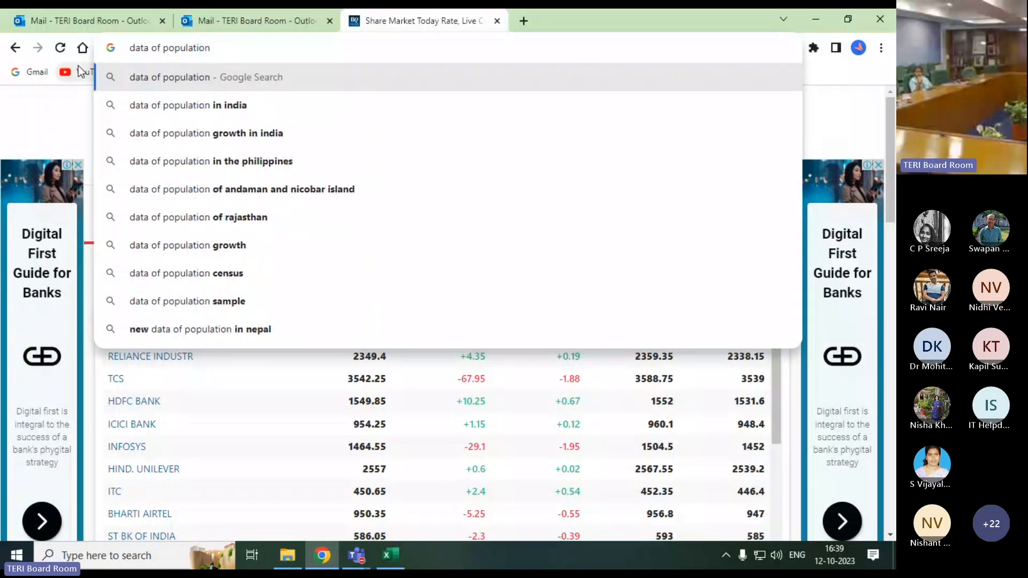
{"action": "key", "text": "Down"}
{"action": "key", "text": "Down"}
{"action": "key", "text": "Return"}
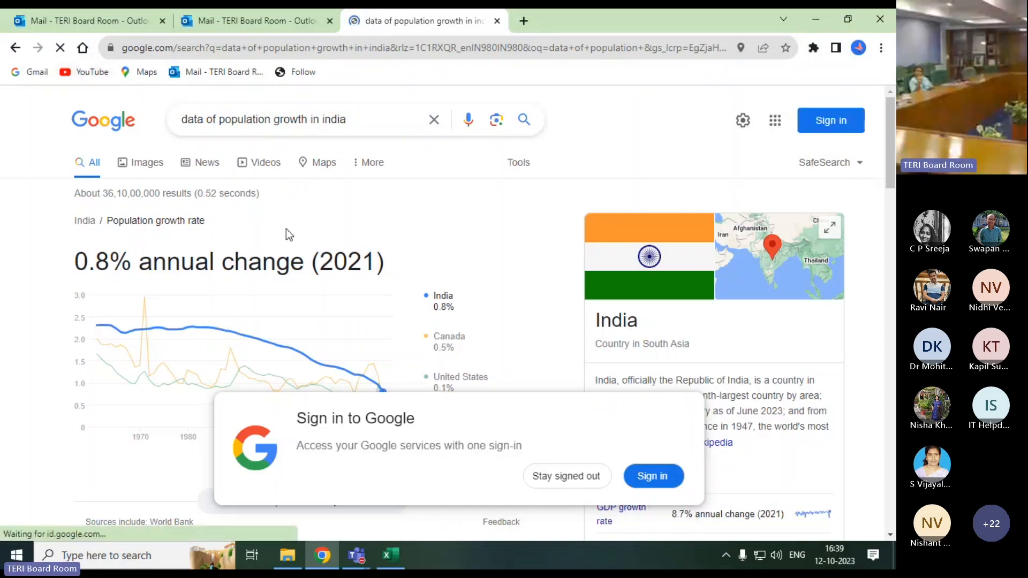
Step: Open the Macrotrends result "India Population Growth Rate 1950-2023" and copy the page's web address
{"action": "scroll", "coordinate": [373, 337], "scroll_direction": "down", "scroll_amount": 4}
{"action": "scroll", "coordinate": [371, 331], "scroll_direction": "down", "scroll_amount": 4}
{"action": "left_click", "coordinate": [230, 182]}
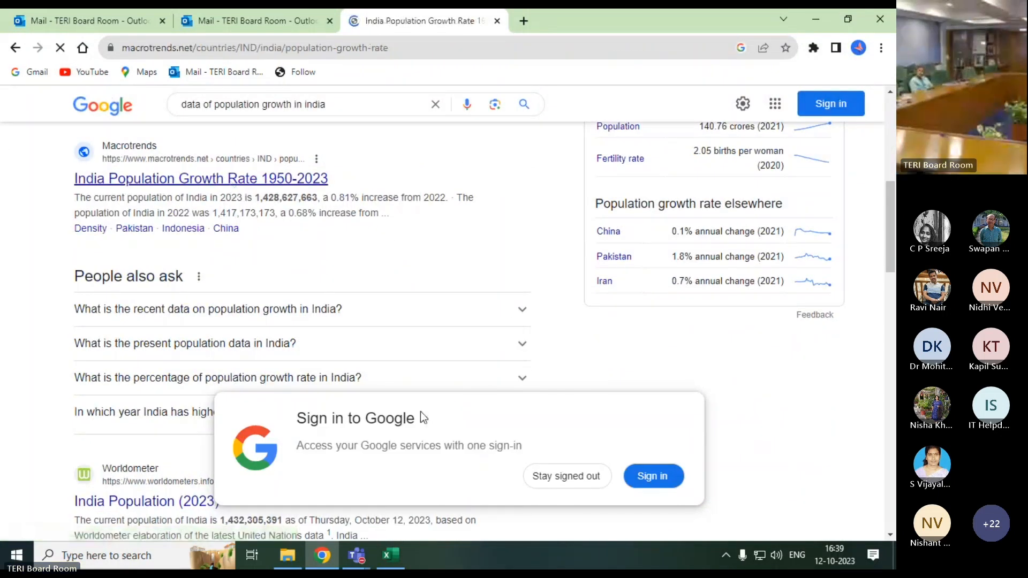
{"action": "scroll", "coordinate": [297, 360], "scroll_direction": "down", "scroll_amount": 6}
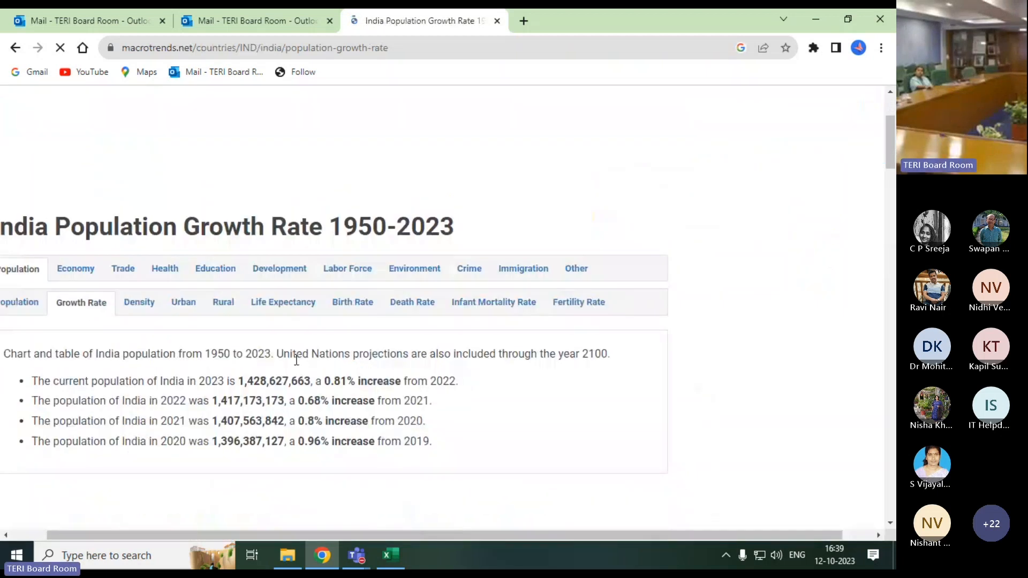
{"action": "scroll", "coordinate": [295, 361], "scroll_direction": "down", "scroll_amount": 10}
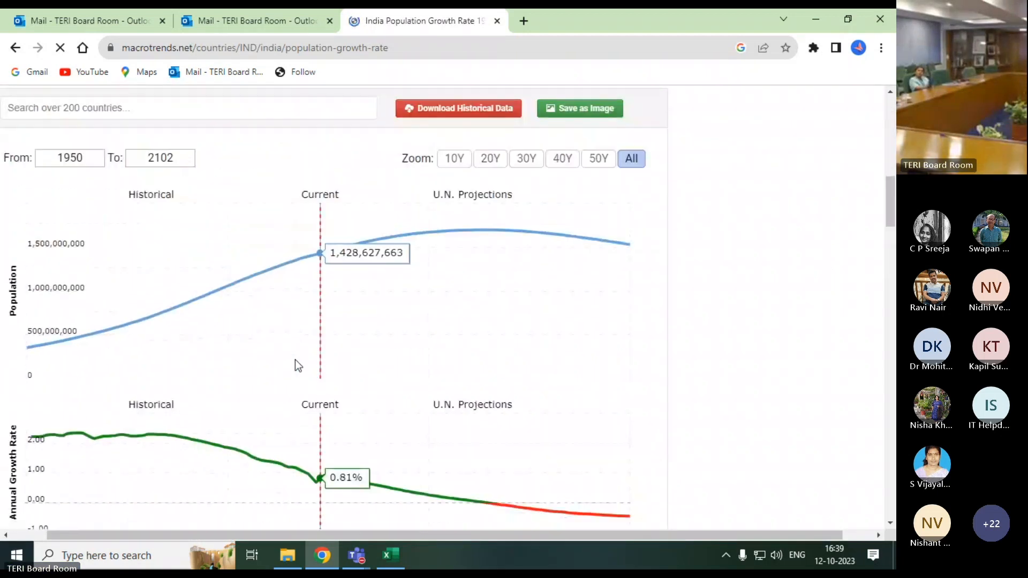
{"action": "scroll", "coordinate": [294, 360], "scroll_direction": "down", "scroll_amount": 4}
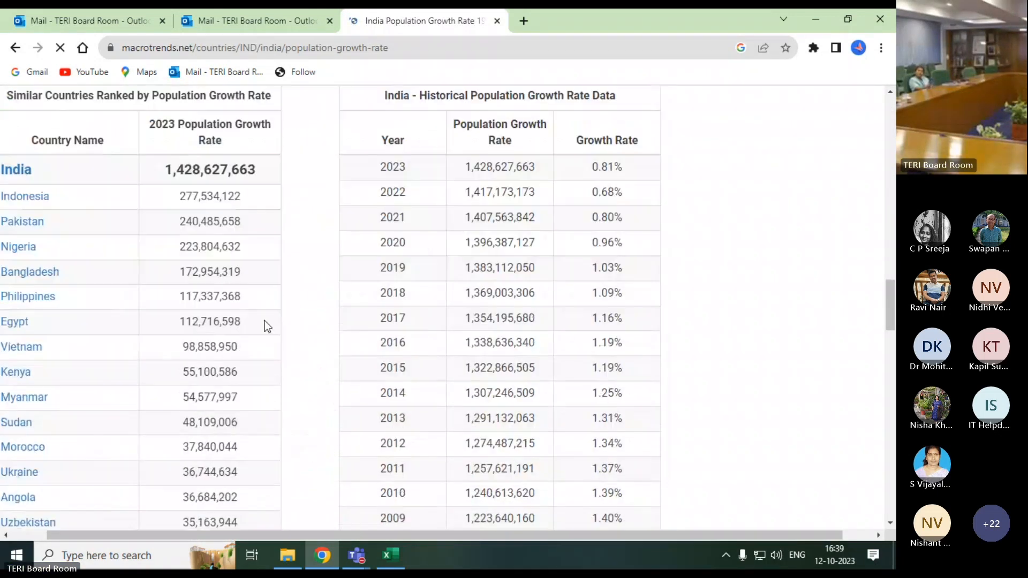
{"action": "left_click", "coordinate": [444, 53]}
{"action": "key", "text": "ctrl+c"}
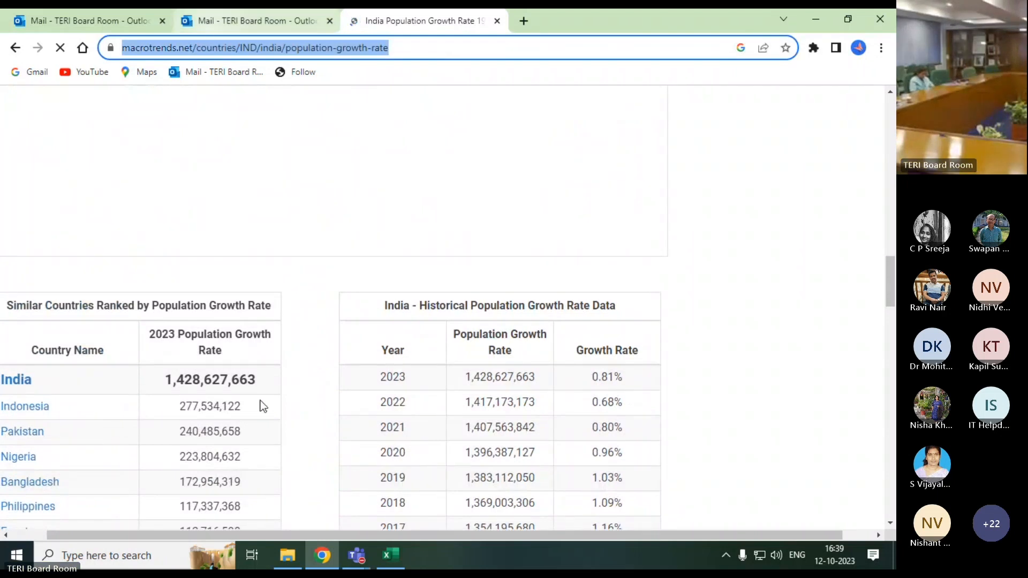
{"action": "left_click", "coordinate": [385, 562]}
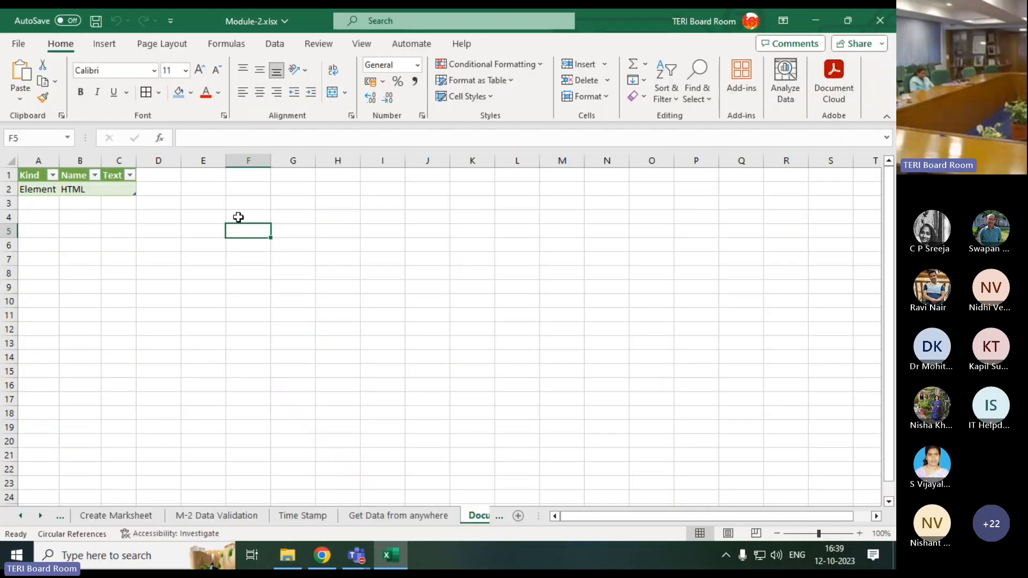
{"action": "left_click", "coordinate": [275, 43]}
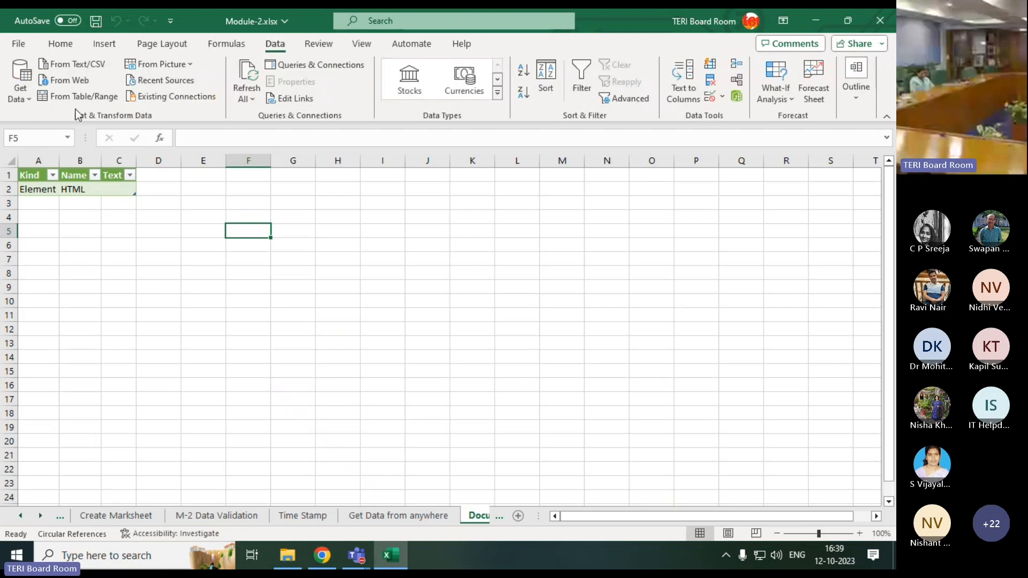
{"action": "left_click", "coordinate": [68, 83]}
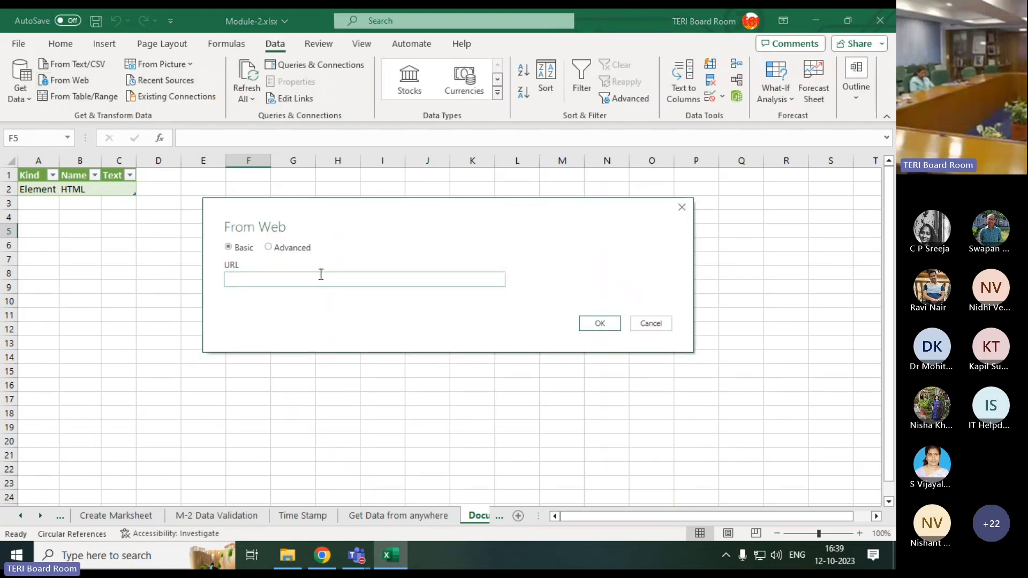
{"action": "key", "text": "ctrl+v"}
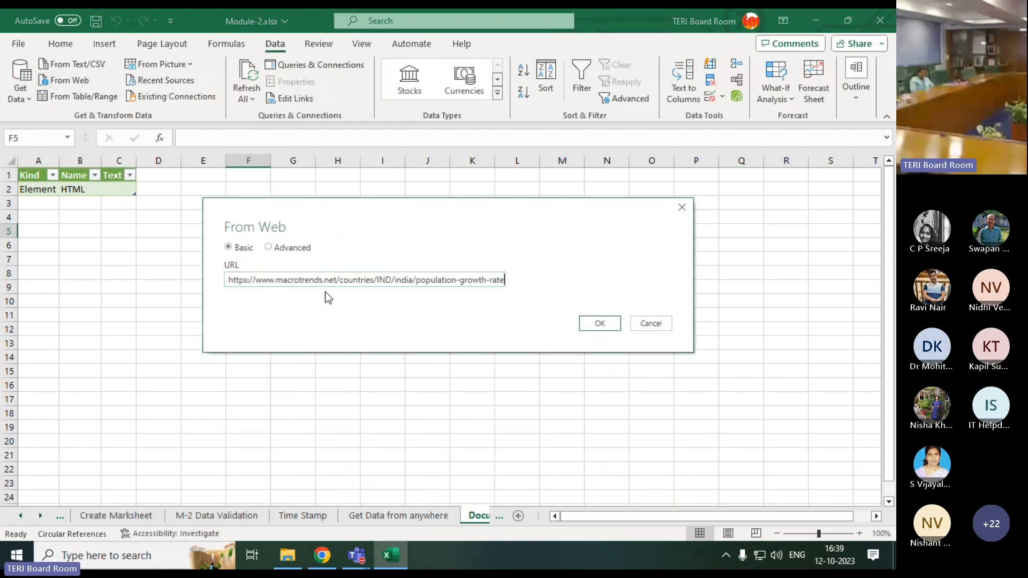
{"action": "left_click", "coordinate": [597, 328]}
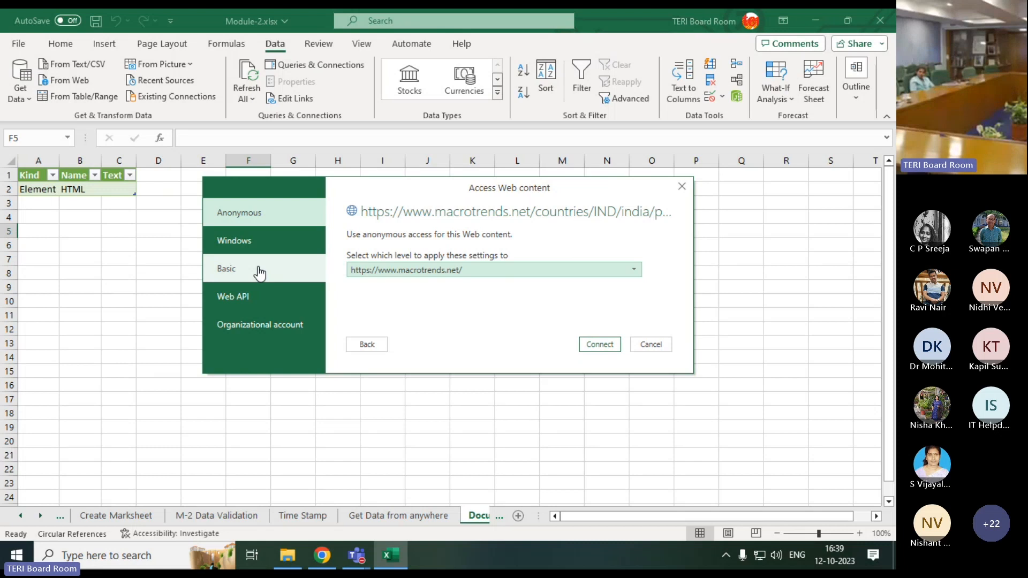
{"action": "left_click", "coordinate": [617, 349]}
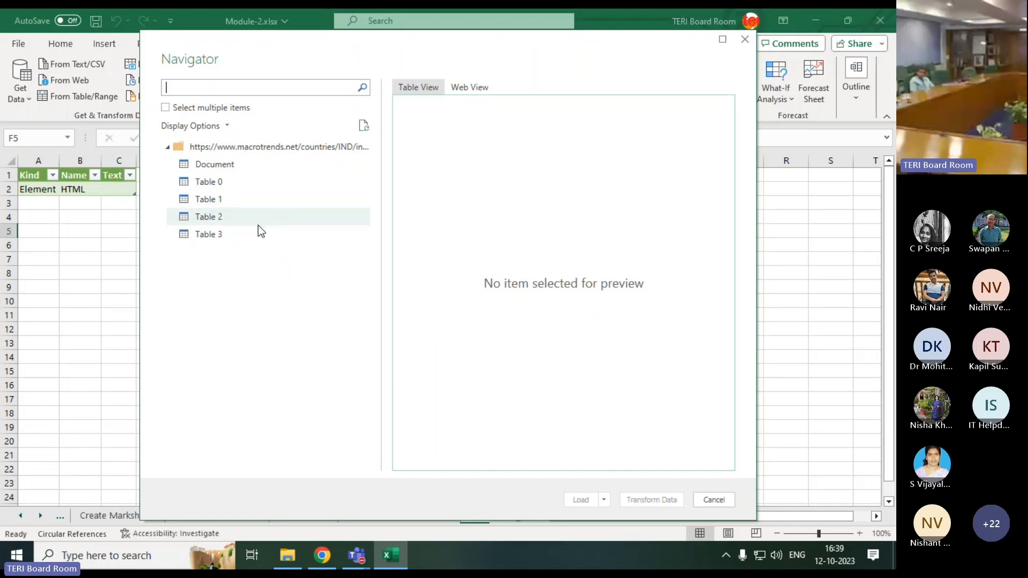
Step: Preview Table 0 through Table 3 in the Navigator to compare the data found on the web page
{"action": "left_click", "coordinate": [198, 182]}
{"action": "left_click", "coordinate": [201, 199]}
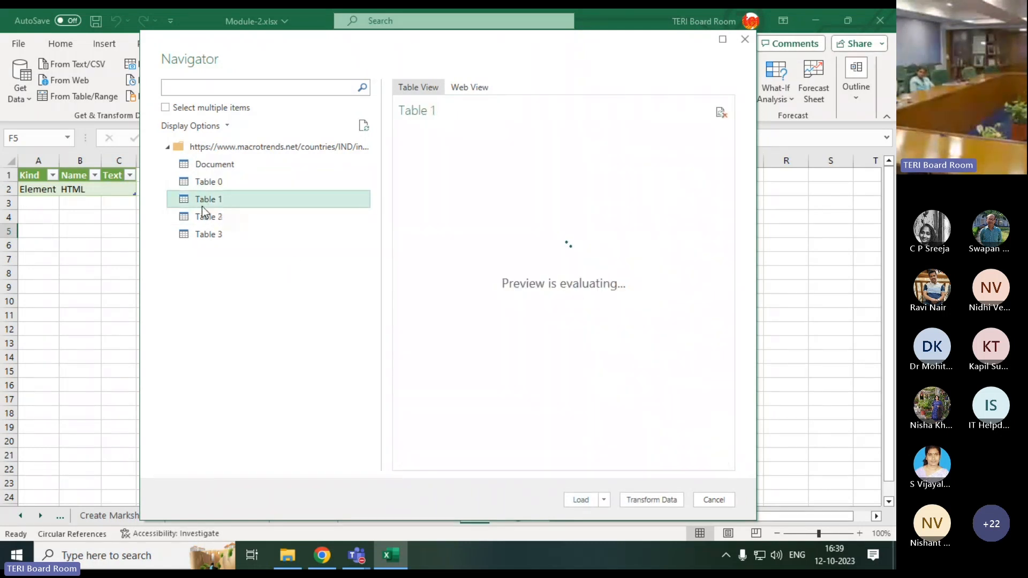
{"action": "left_click", "coordinate": [223, 176]}
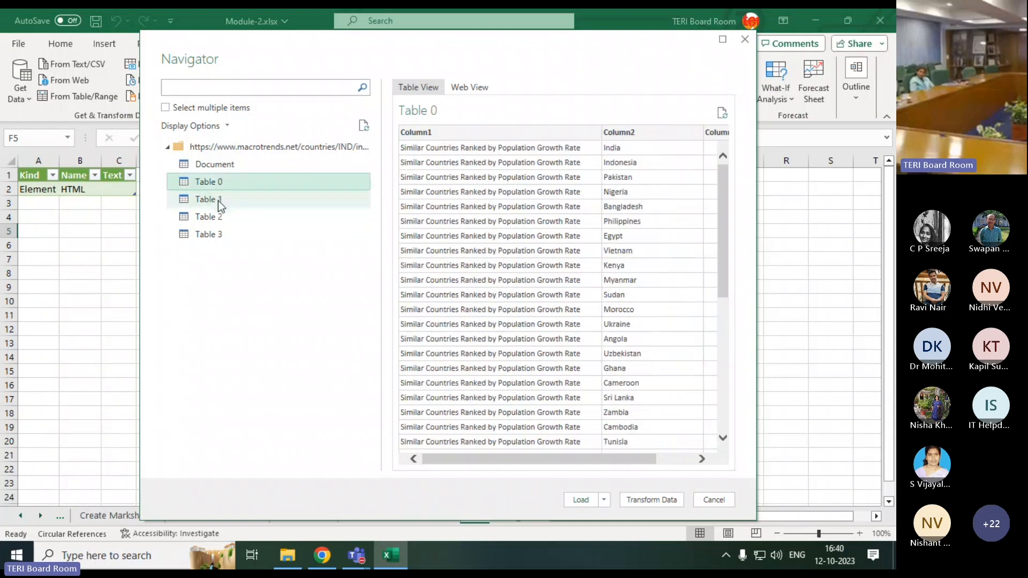
{"action": "left_click", "coordinate": [218, 199]}
{"action": "left_click", "coordinate": [217, 217]}
{"action": "left_click", "coordinate": [216, 237]}
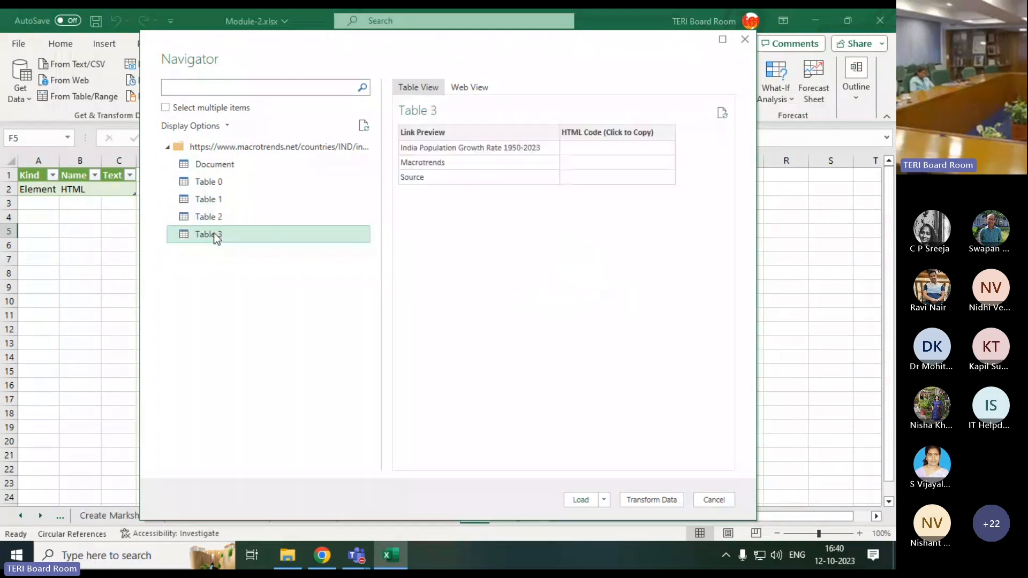
{"action": "left_click", "coordinate": [224, 204]}
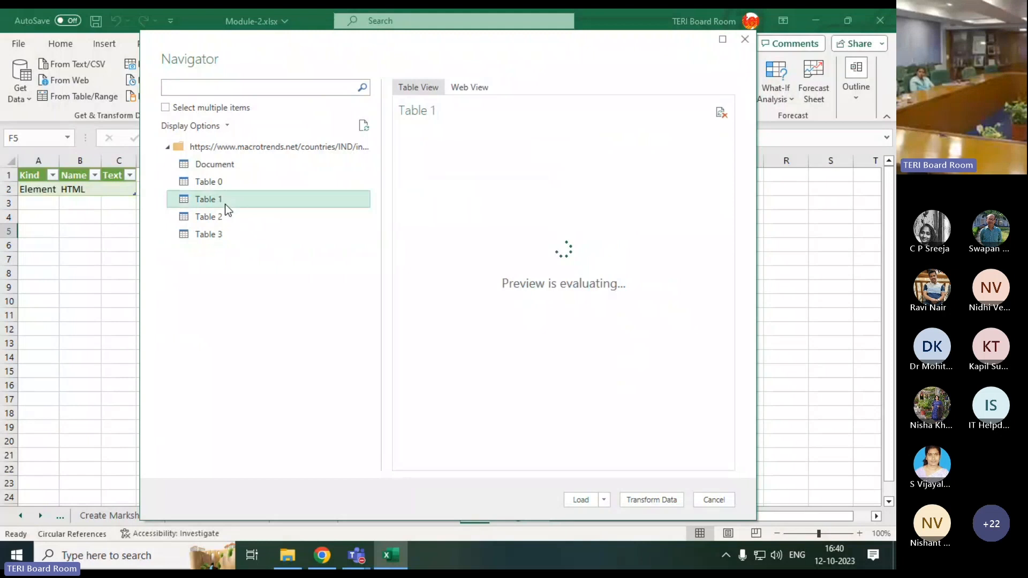
Step: Load Table 0, the similar countries ranked by population growth rate, into the workbook
{"action": "left_click", "coordinate": [206, 182]}
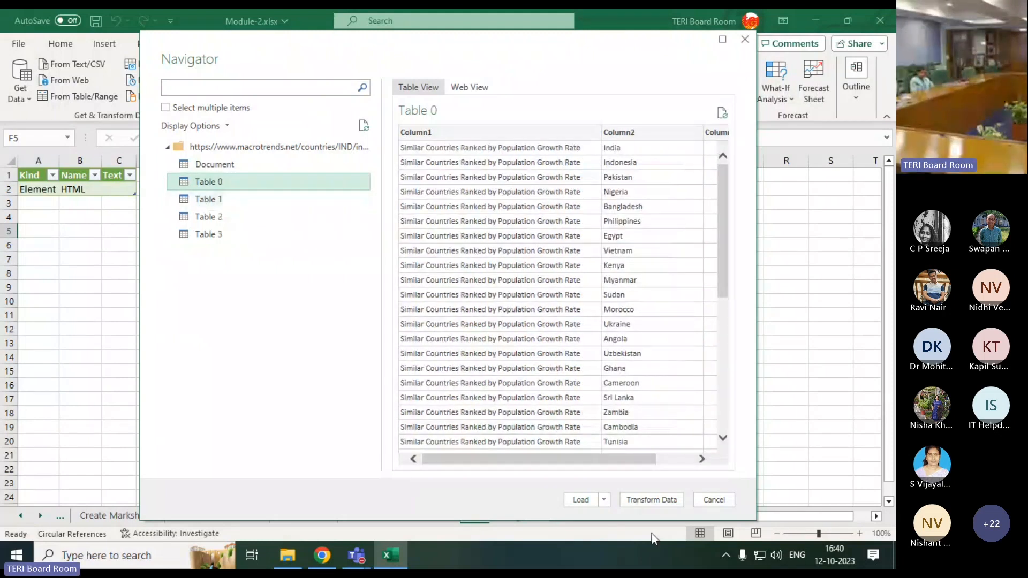
{"action": "left_click", "coordinate": [589, 501]}
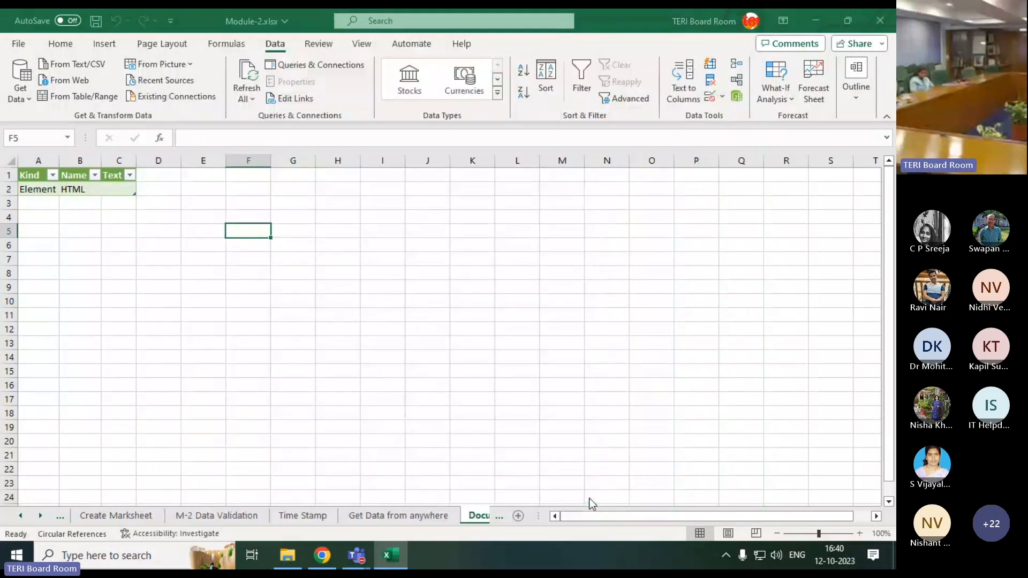
{"action": "left_click", "coordinate": [424, 332]}
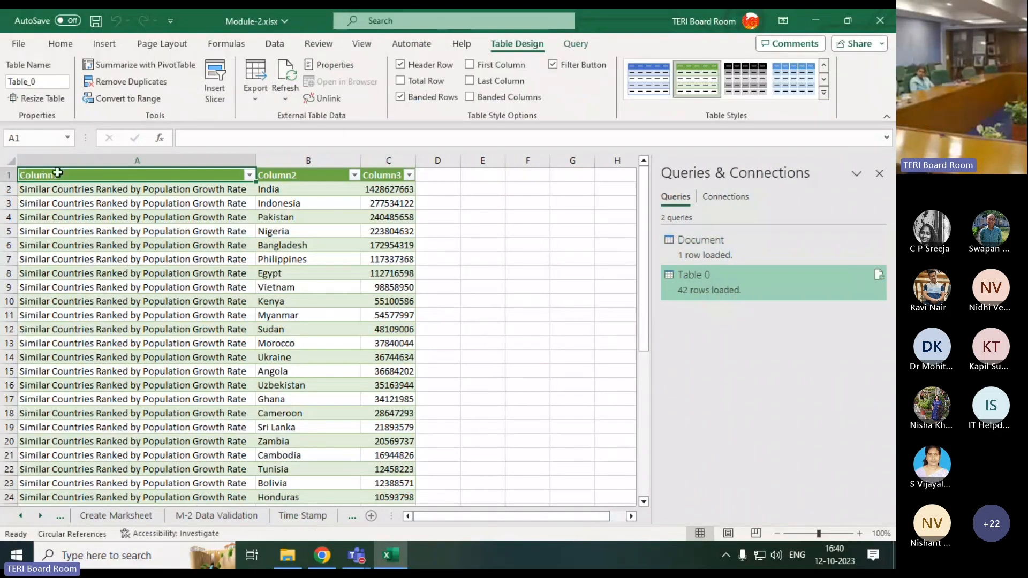
Step: Look through the imported table's columns and country rows from the first entry to the last
{"action": "left_click", "coordinate": [13, 161]}
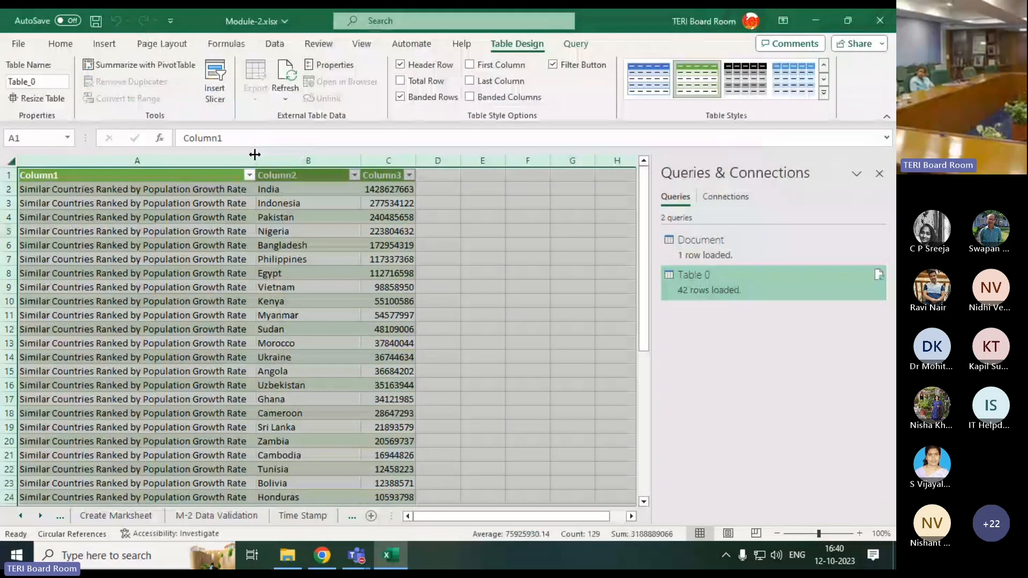
{"action": "left_click", "coordinate": [437, 234]}
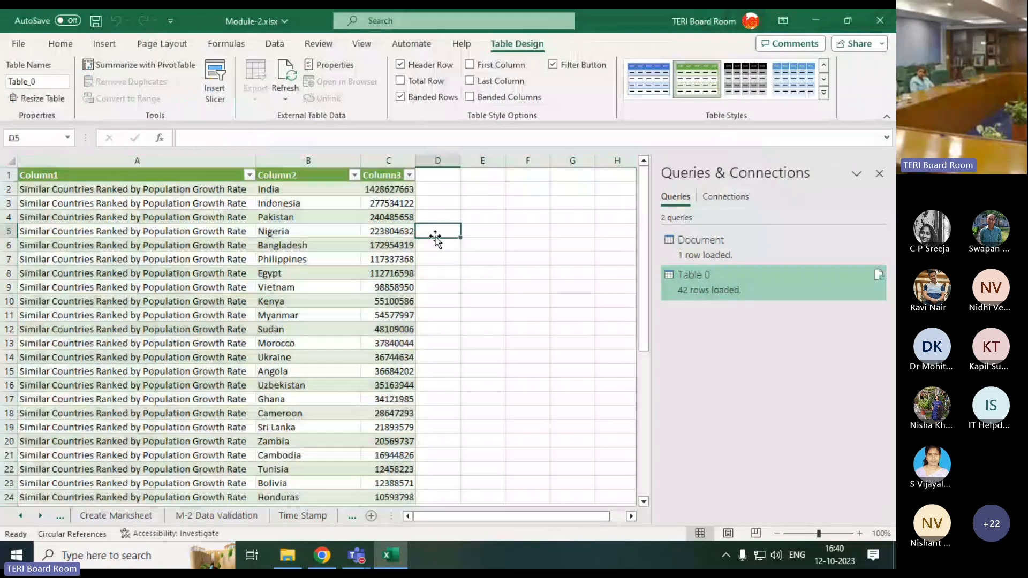
{"action": "left_click", "coordinate": [137, 194]}
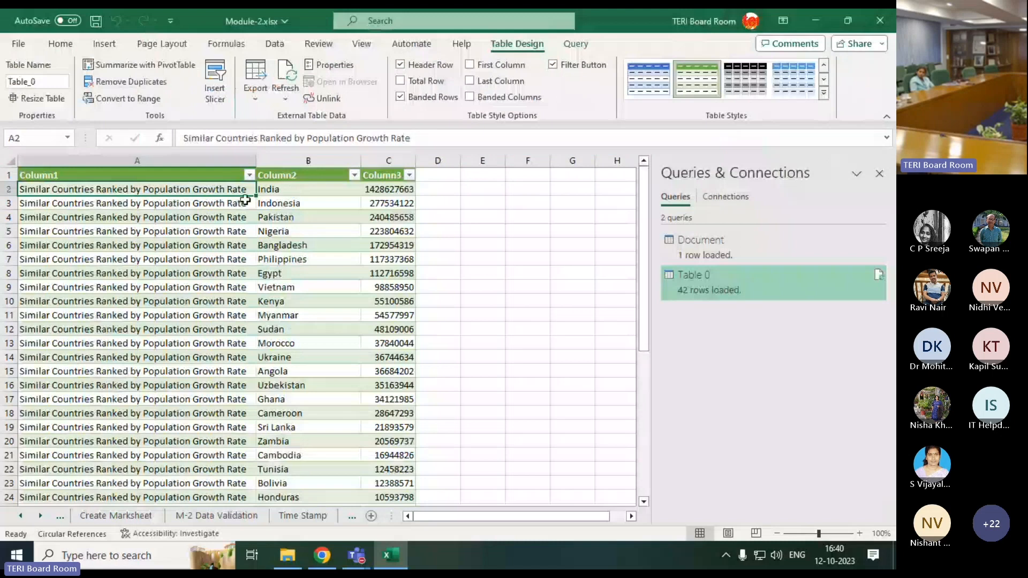
{"action": "left_click", "coordinate": [295, 192]}
{"action": "left_click", "coordinate": [321, 208]}
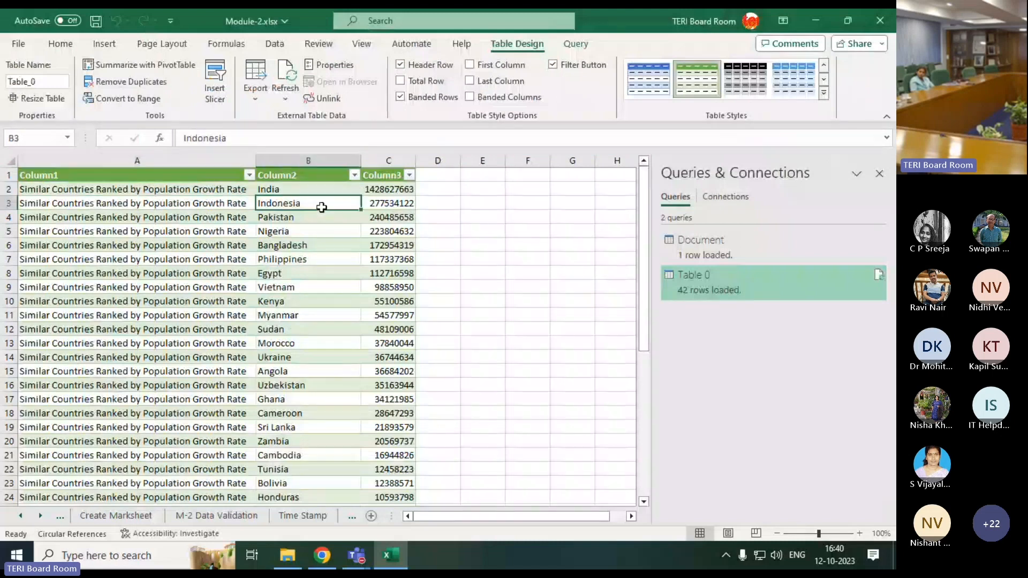
{"action": "left_click", "coordinate": [312, 220]}
{"action": "left_click", "coordinate": [311, 231]}
{"action": "scroll", "coordinate": [323, 363], "scroll_direction": "down", "scroll_amount": 4}
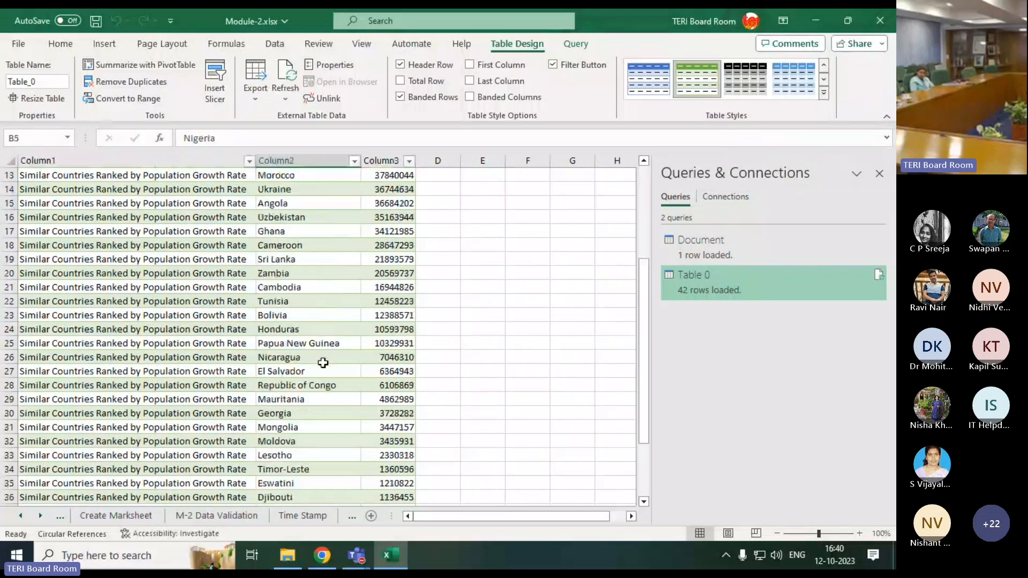
{"action": "scroll", "coordinate": [323, 363], "scroll_direction": "down", "scroll_amount": 5}
{"action": "scroll", "coordinate": [323, 363], "scroll_direction": "up", "scroll_amount": 5}
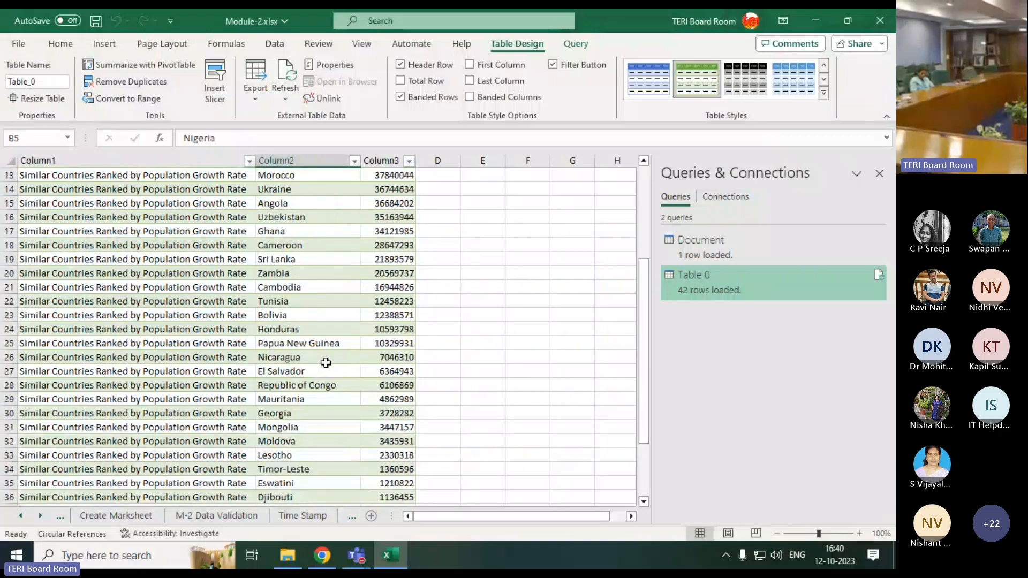
{"action": "scroll", "coordinate": [323, 363], "scroll_direction": "up", "scroll_amount": 4}
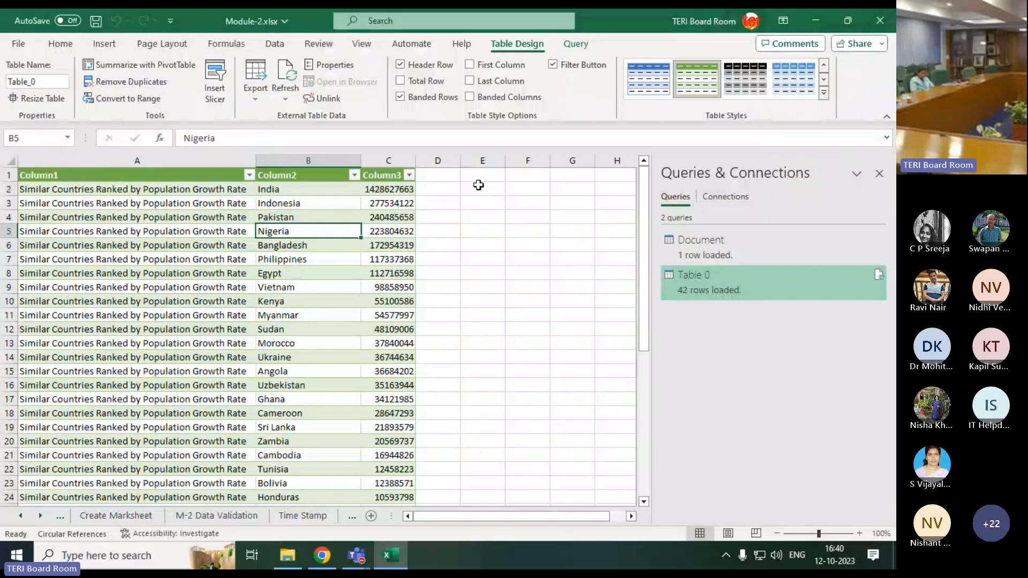
Step: Enter "Growth Rate" in cell D2 beside India and Flash Fill it down the rest of the column
{"action": "left_click", "coordinate": [450, 189]}
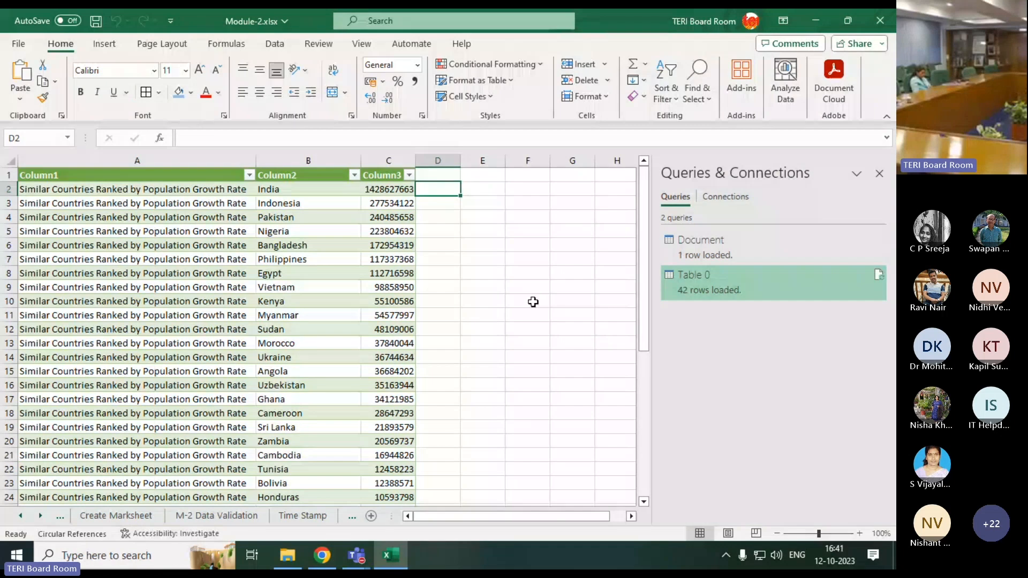
{"action": "type", "text": "Growth"}
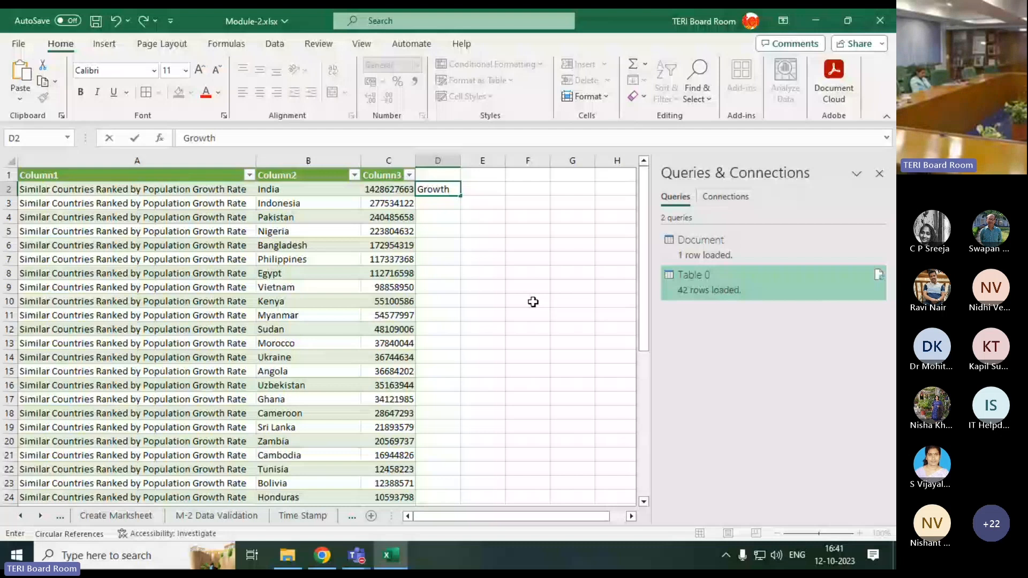
{"action": "type", "text": " Rate"}
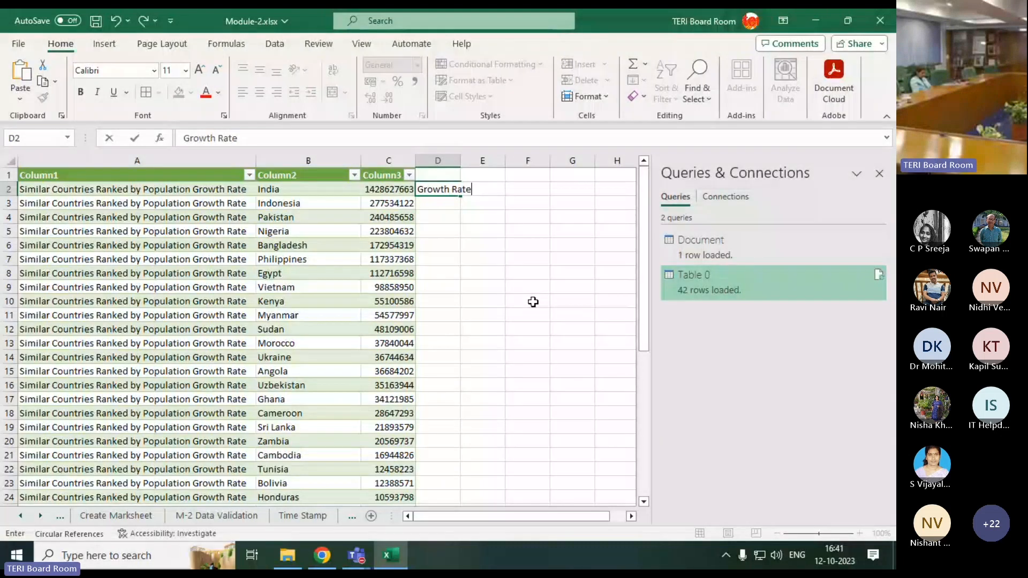
{"action": "key", "text": "Return"}
{"action": "key", "text": "ctrl+e"}
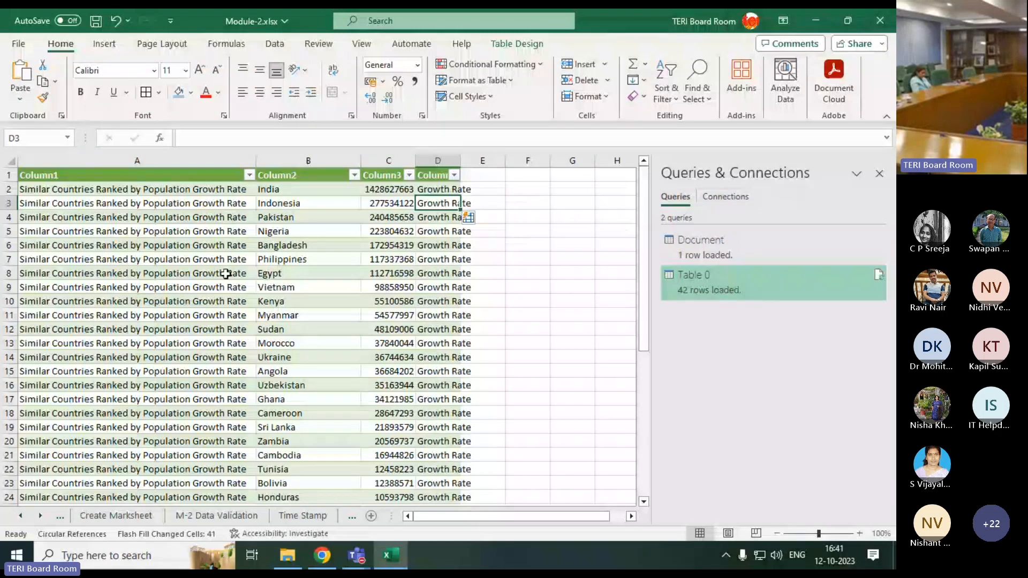
Step: Examine the filled "Growth Rate" column against the ranking text and country names, from India down to Kiribati
{"action": "left_click", "coordinate": [517, 192]}
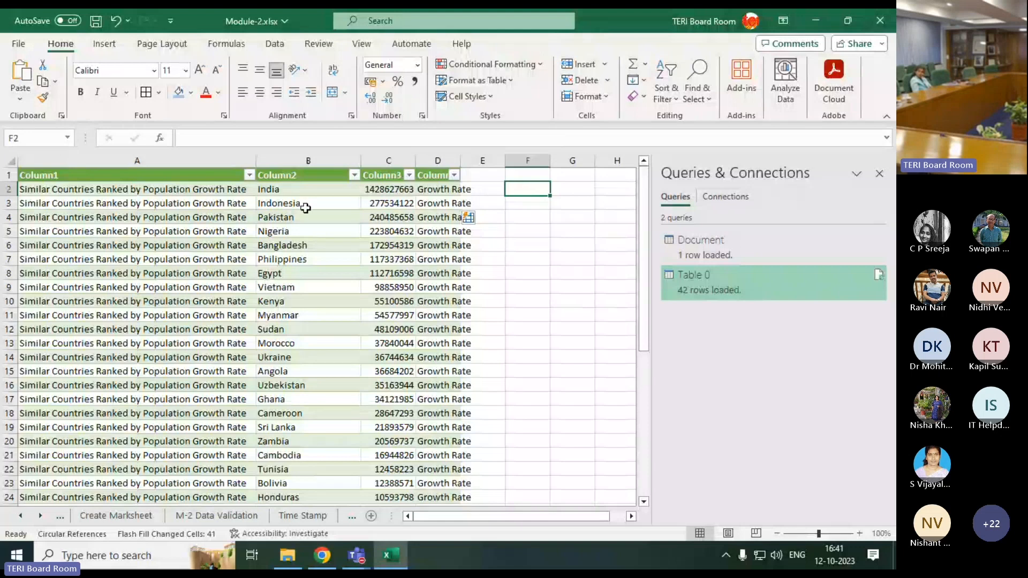
{"action": "scroll", "coordinate": [98, 322], "scroll_direction": "down", "scroll_amount": 7}
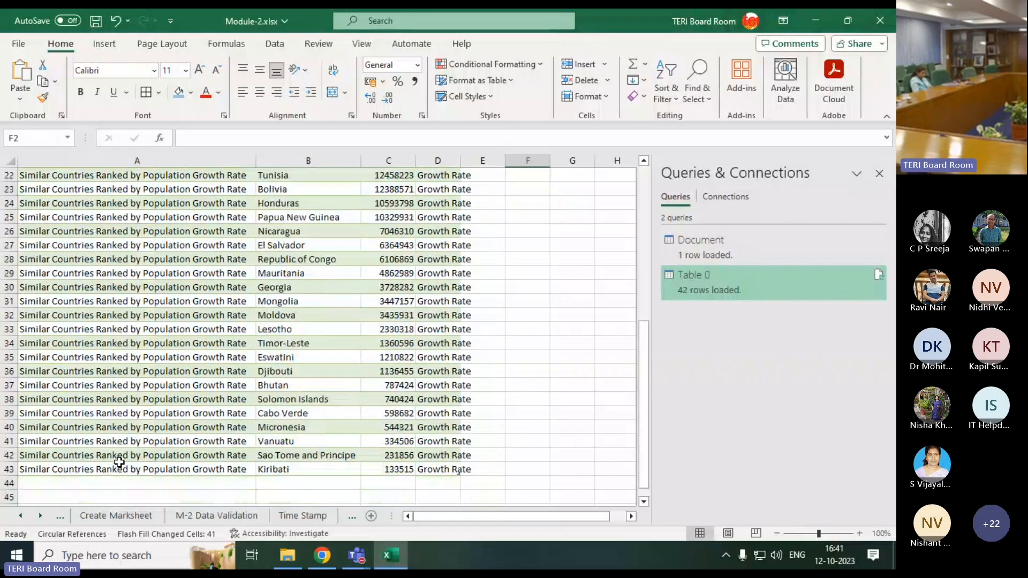
{"action": "scroll", "coordinate": [206, 439], "scroll_direction": "up", "scroll_amount": 7}
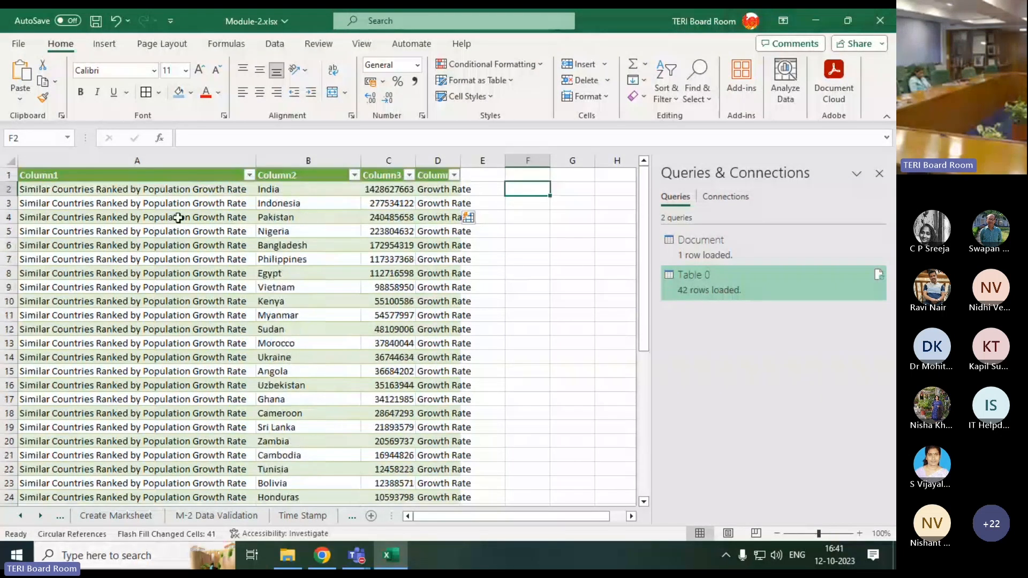
{"action": "left_click", "coordinate": [204, 191]}
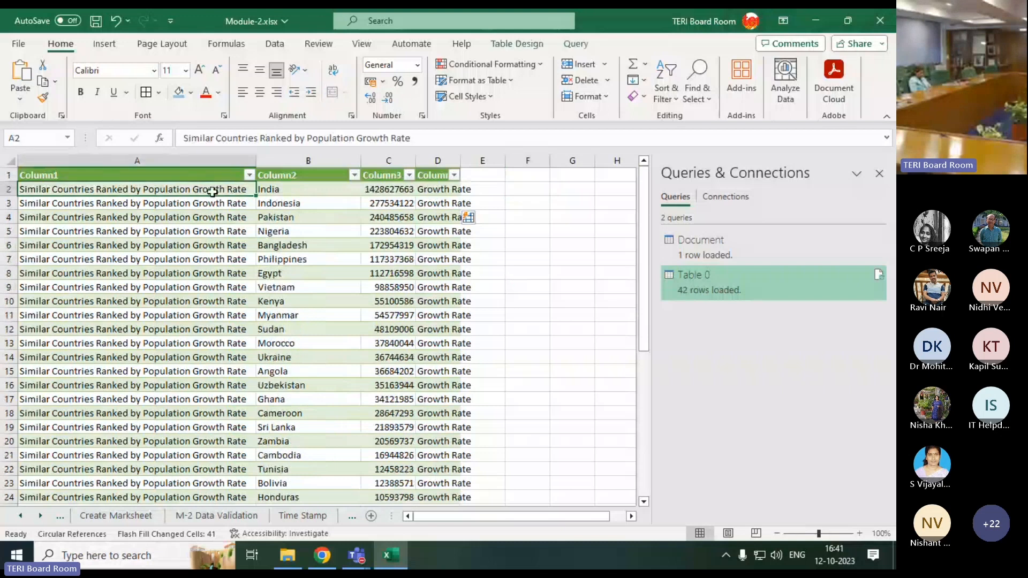
{"action": "left_click", "coordinate": [266, 191]}
{"action": "left_click", "coordinate": [239, 203]}
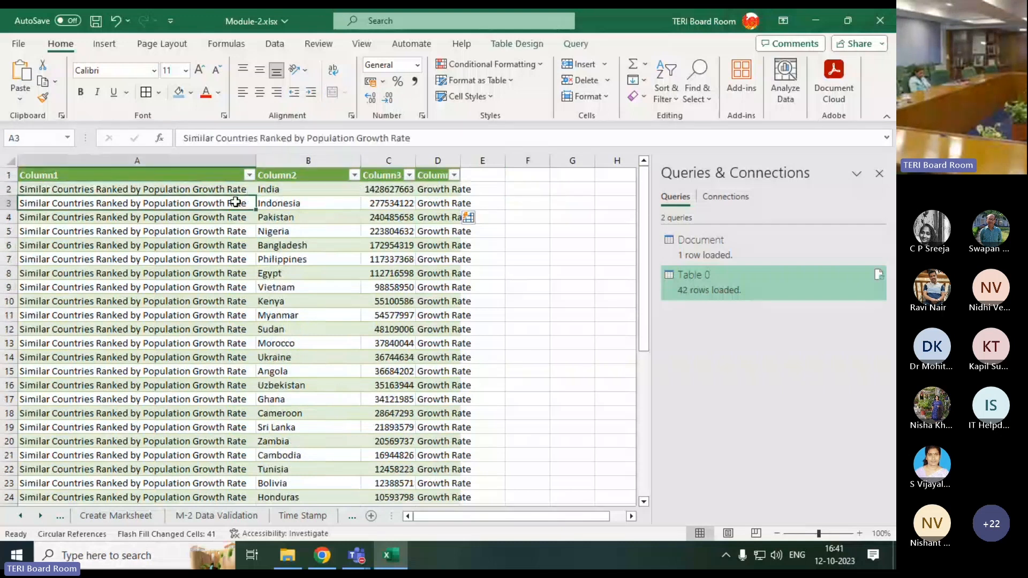
{"action": "left_click", "coordinate": [275, 202]}
Step: Try to Flash Fill column F from "Growth Rate of India" entered in F2, and clear cells F2:F7
{"action": "left_click", "coordinate": [510, 189]}
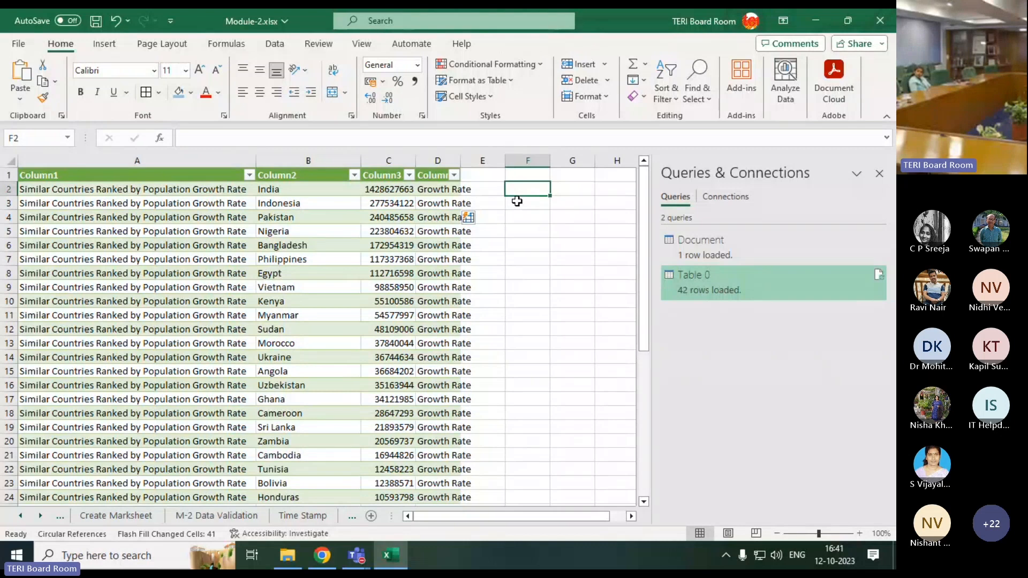
{"action": "type", "text": "Growt"}
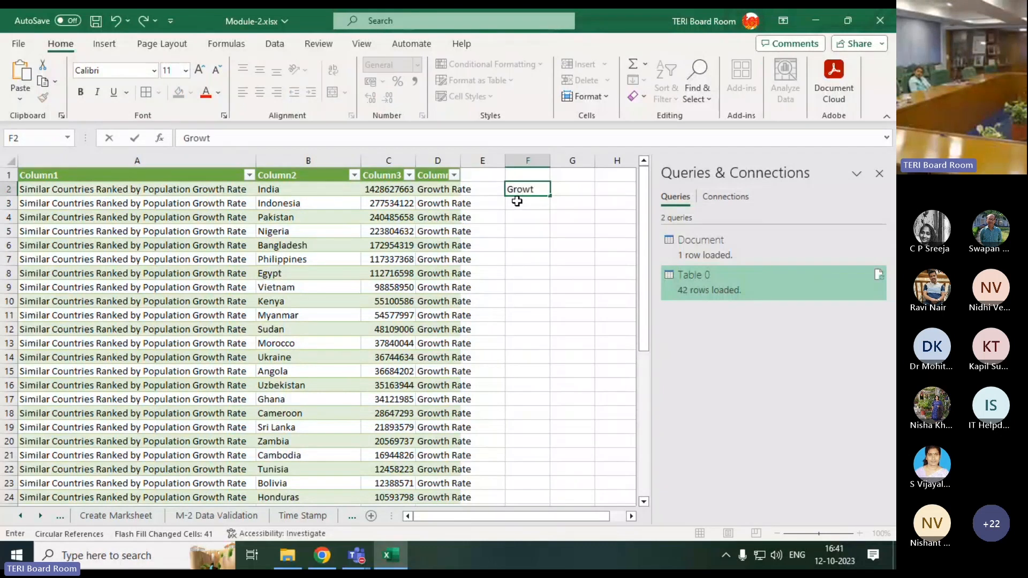
{"action": "type", "text": "h Rate of India"}
{"action": "key", "text": "Return"}
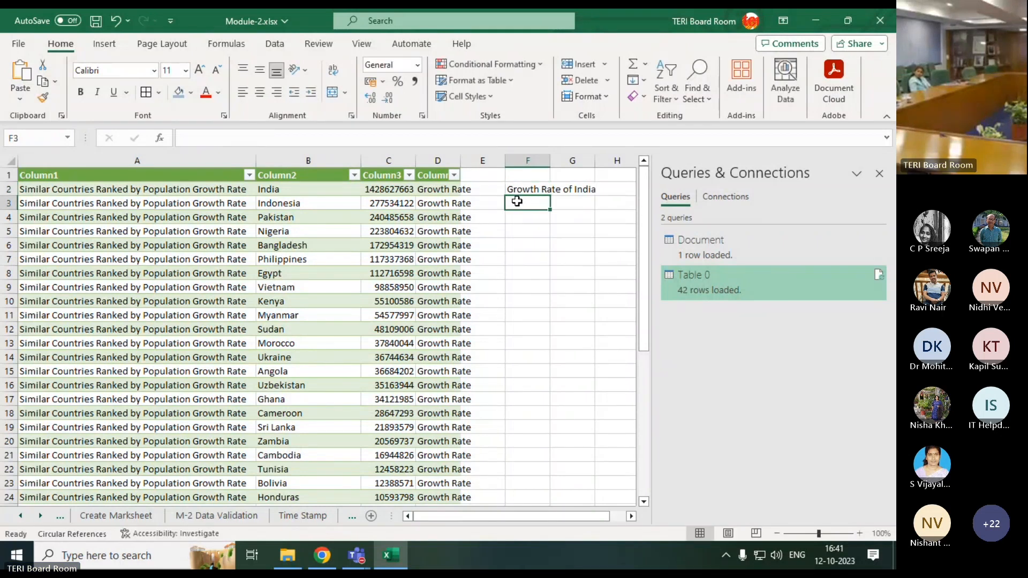
{"action": "key", "text": "ctrl+e"}
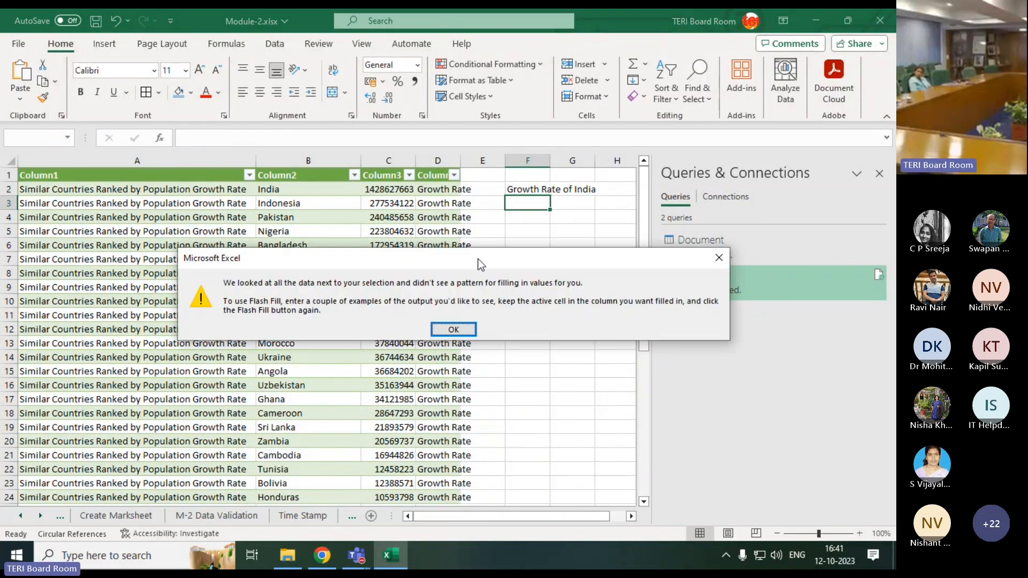
{"action": "left_click", "coordinate": [455, 329]}
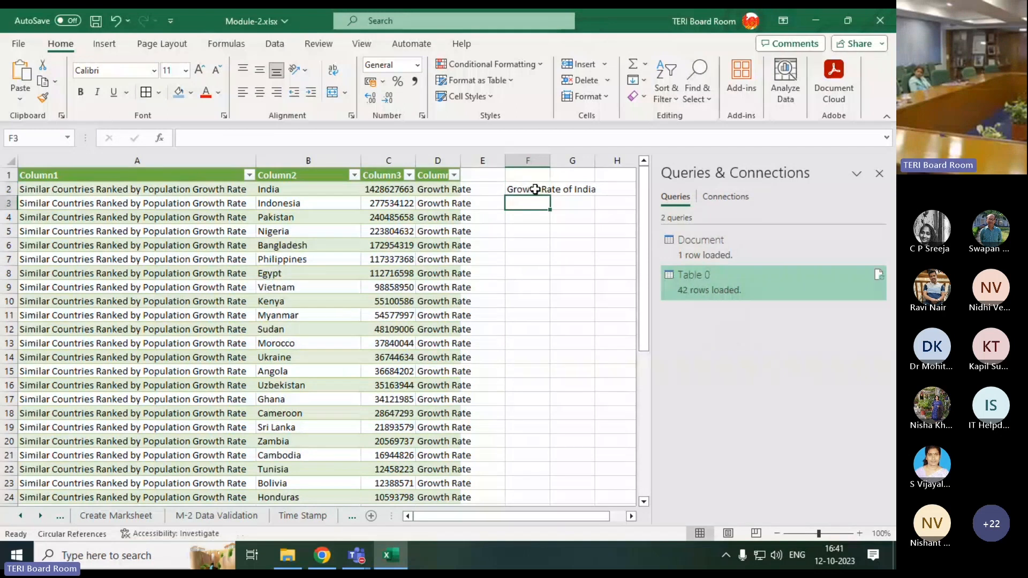
{"action": "left_click_drag", "start_coordinate": [535, 189], "coordinate": [523, 260]}
{"action": "key", "text": "Delete"}
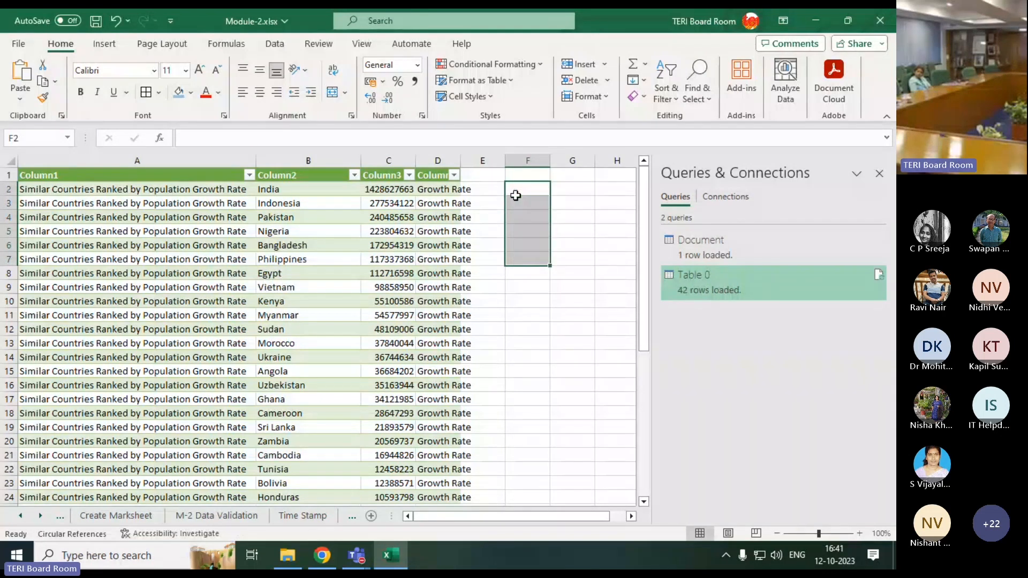
Step: Enter "Growth Rate of India" in E2, directly beside the table, and Flash Fill the phrase down column E for the other countries
{"action": "left_click_drag", "start_coordinate": [482, 189], "coordinate": [470, 447]}
{"action": "scroll", "coordinate": [470, 450], "scroll_direction": "up", "scroll_amount": 4}
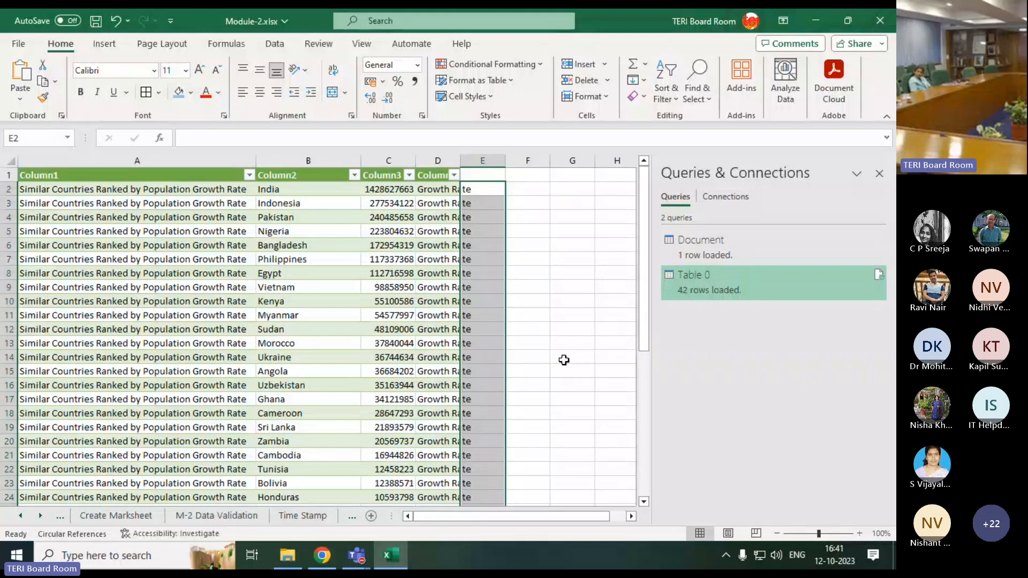
{"action": "type", "text": "g"}
{"action": "type", "text": "Gr"}
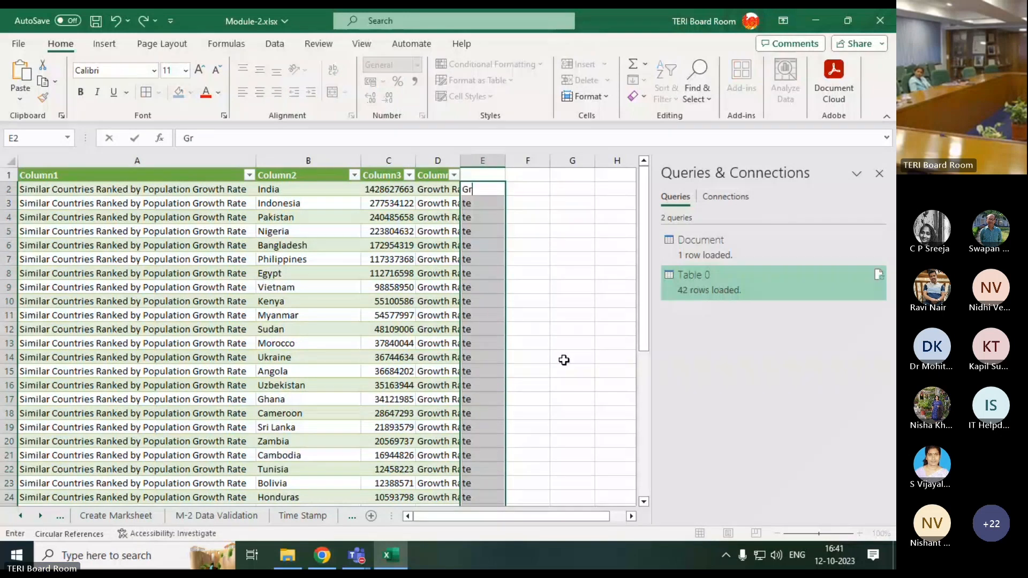
{"action": "type", "text": "oth"}
{"action": "key", "text": "BackSpace"}
{"action": "key", "text": "BackSpace"}
{"action": "type", "text": "wth Rate"}
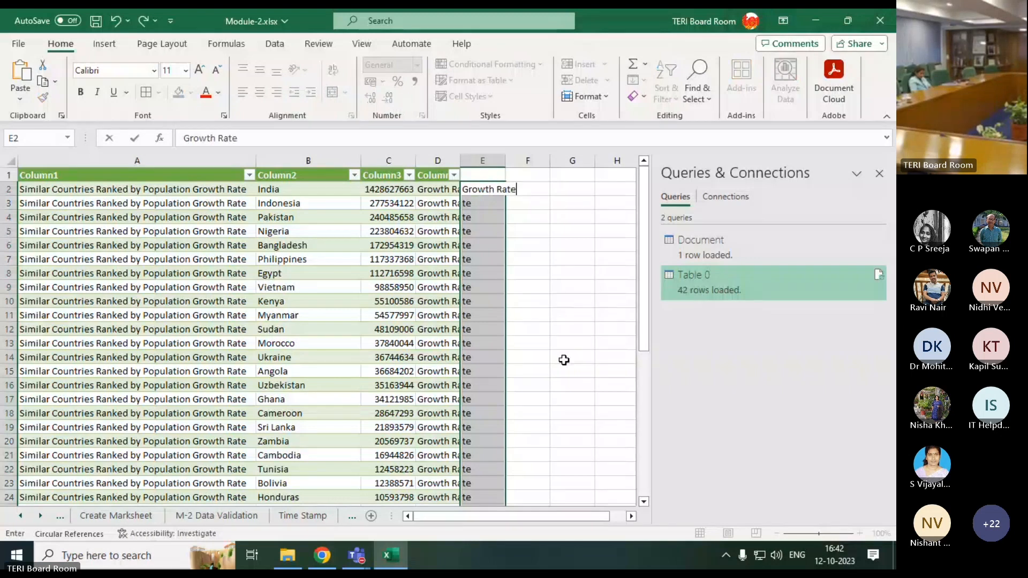
{"action": "type", "text": " of India"}
{"action": "key", "text": "Return"}
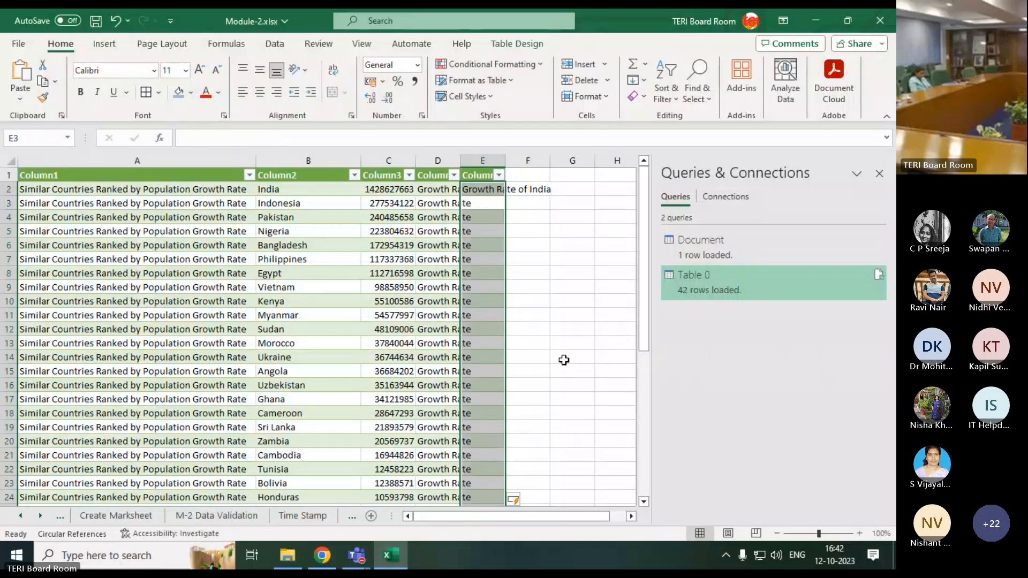
{"action": "key", "text": "ctrl+e"}
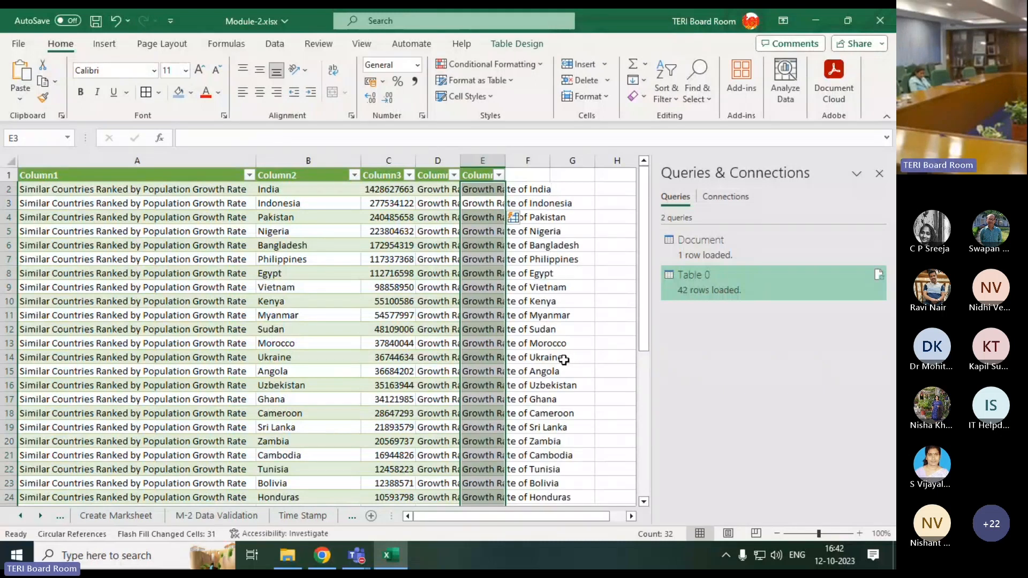
Step: Auto-fit the widths of all worksheet columns to their contents
{"action": "left_click", "coordinate": [528, 160]}
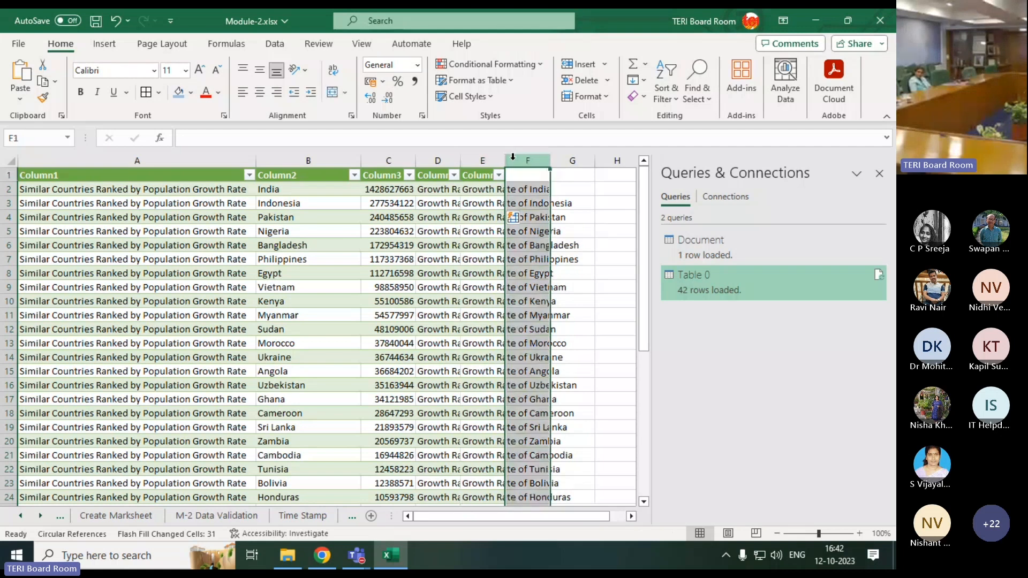
{"action": "left_click", "coordinate": [11, 160]}
{"action": "double_click", "coordinate": [465, 156]}
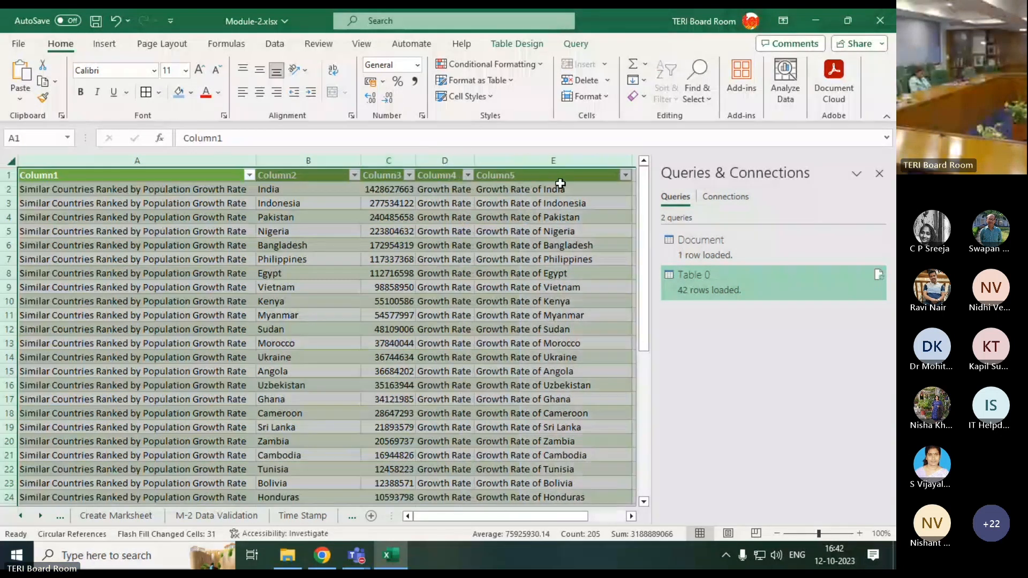
Step: Compare the ranking text and country names with the filled phrases in Column5, and locate Flash Fill among the Fill options
{"action": "left_click", "coordinate": [198, 189]}
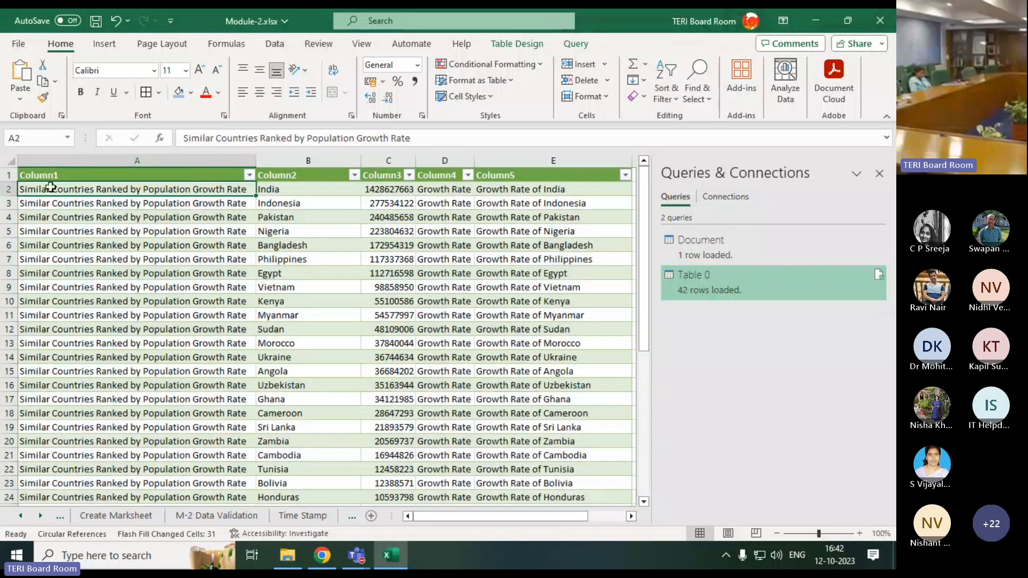
{"action": "left_click", "coordinate": [275, 187]}
{"action": "left_click", "coordinate": [504, 188]}
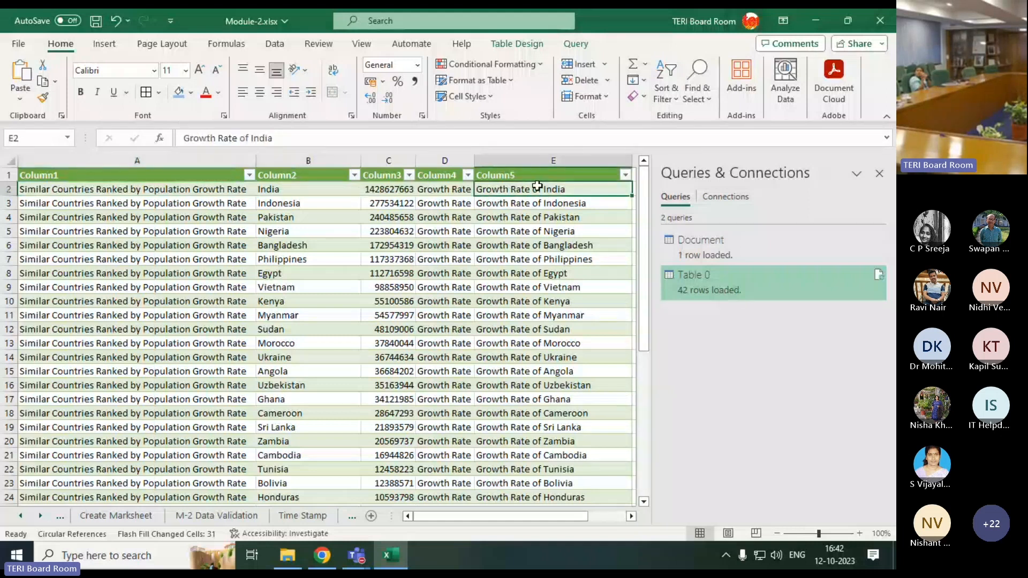
{"action": "left_click", "coordinate": [536, 207]}
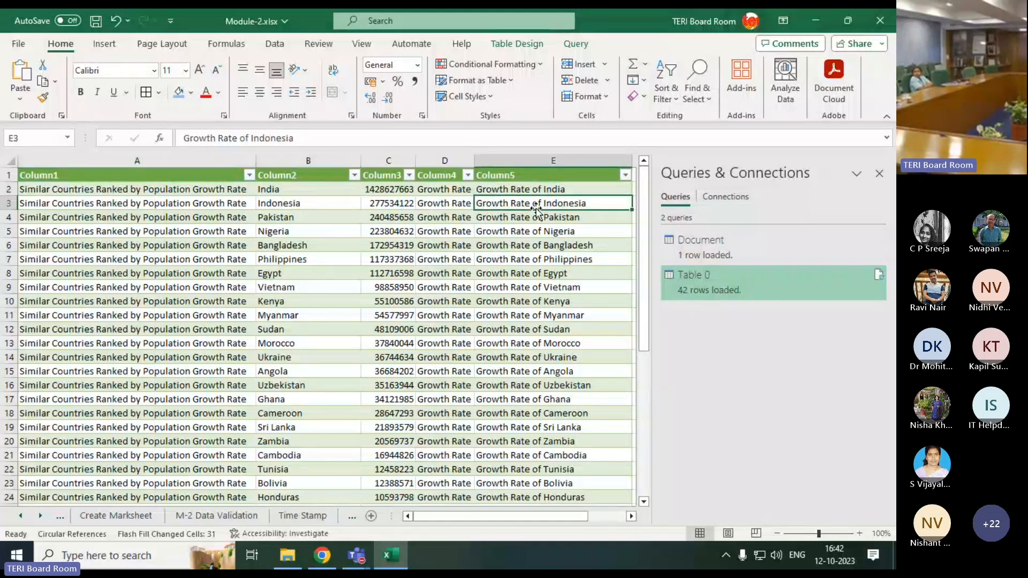
{"action": "left_click", "coordinate": [645, 80]}
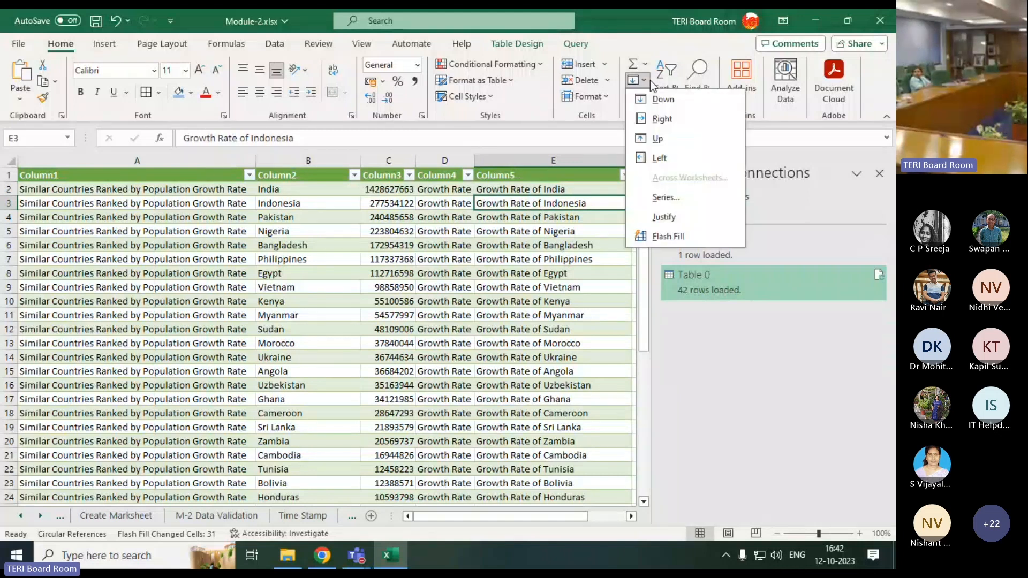
{"action": "left_click", "coordinate": [651, 238]}
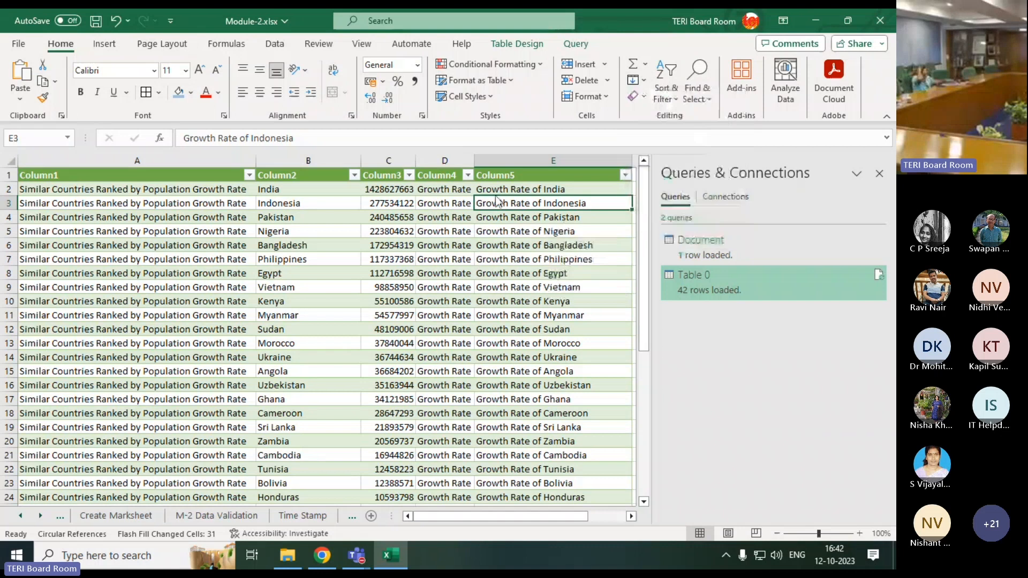
{"action": "key", "text": "ctrl+Home"}
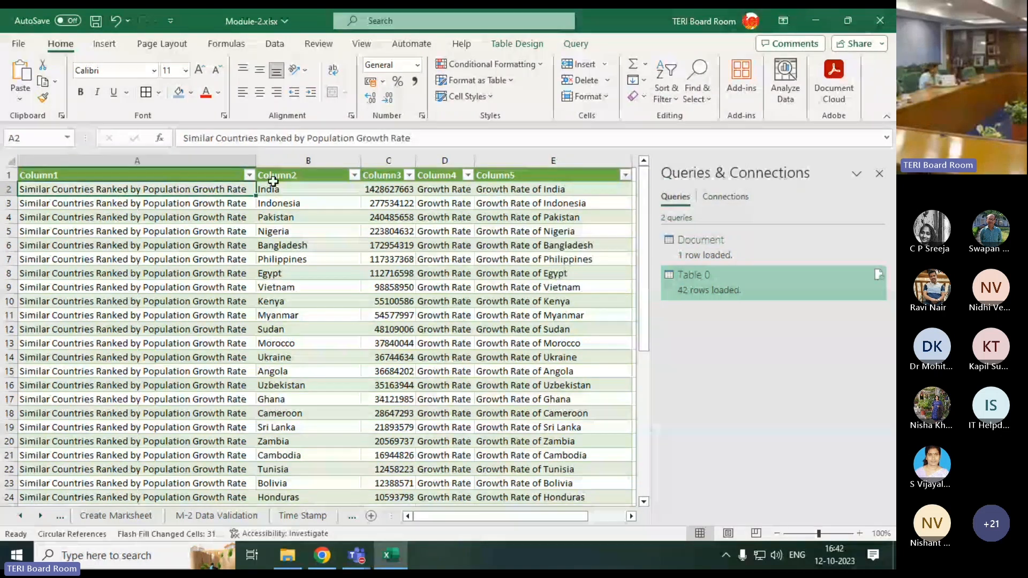
{"action": "left_click", "coordinate": [523, 205]}
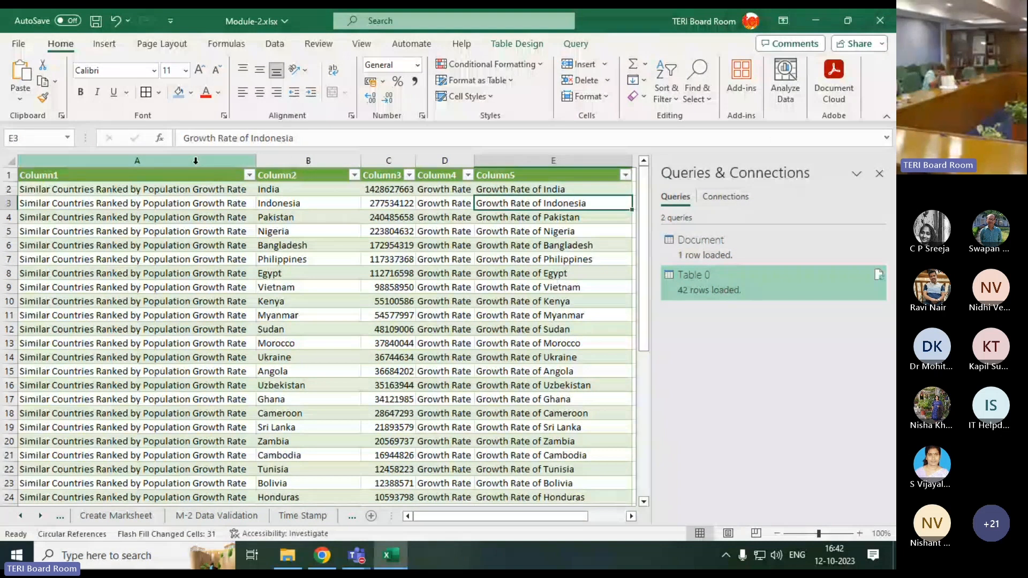
Step: Delete Column1, Column2 and Column4 from the table, keeping only Column3 and Column5
{"action": "left_click_drag", "start_coordinate": [194, 160], "coordinate": [268, 160]}
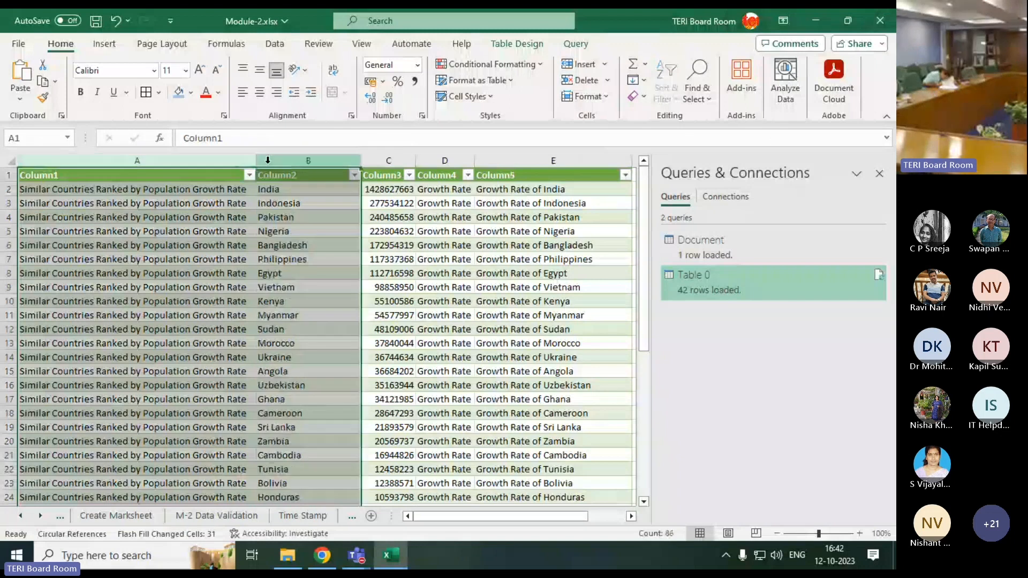
{"action": "key", "text": "ctrl+minus"}
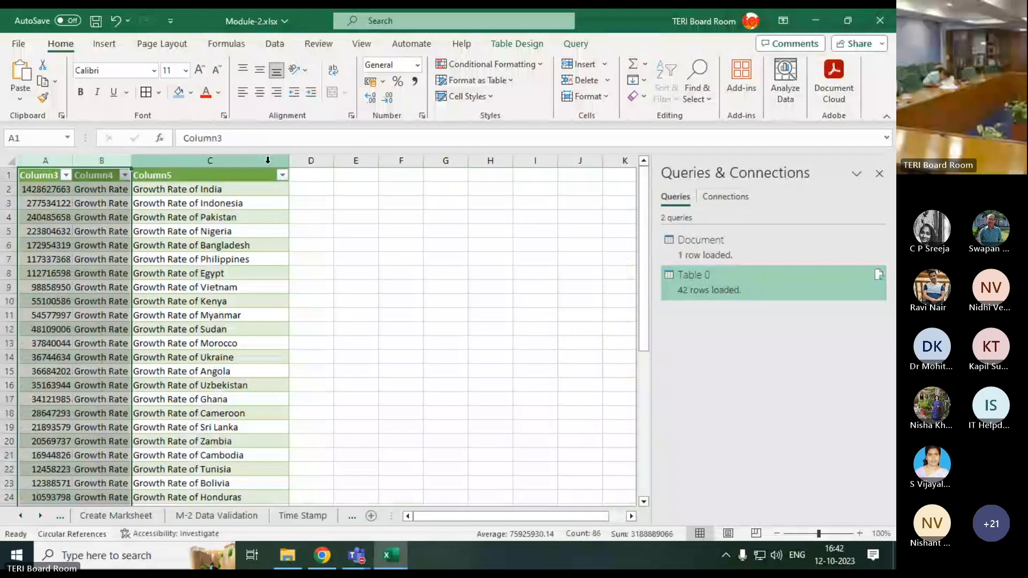
{"action": "left_click", "coordinate": [90, 159]}
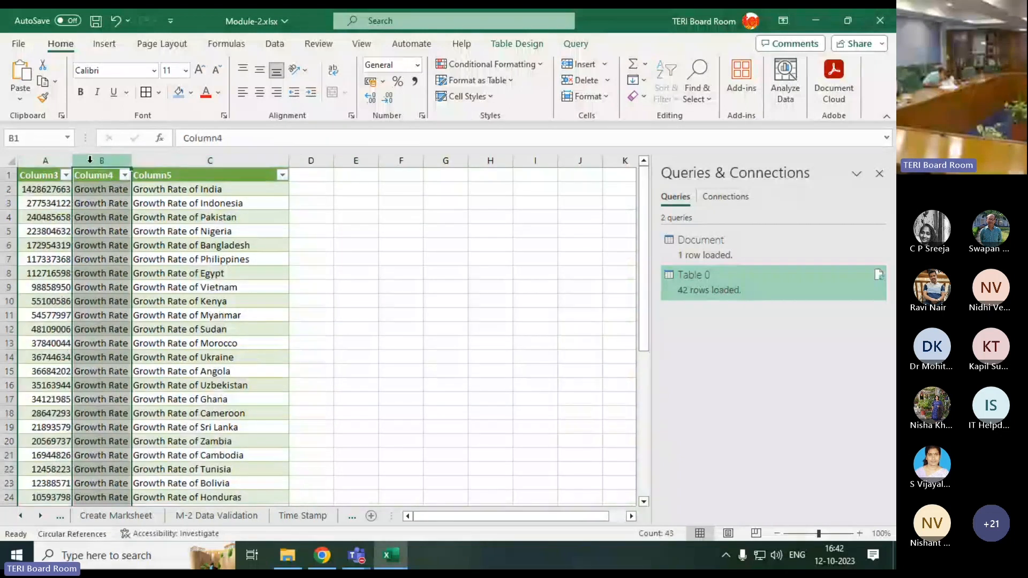
{"action": "key", "text": "ctrl+minus"}
{"action": "left_click", "coordinate": [353, 276]}
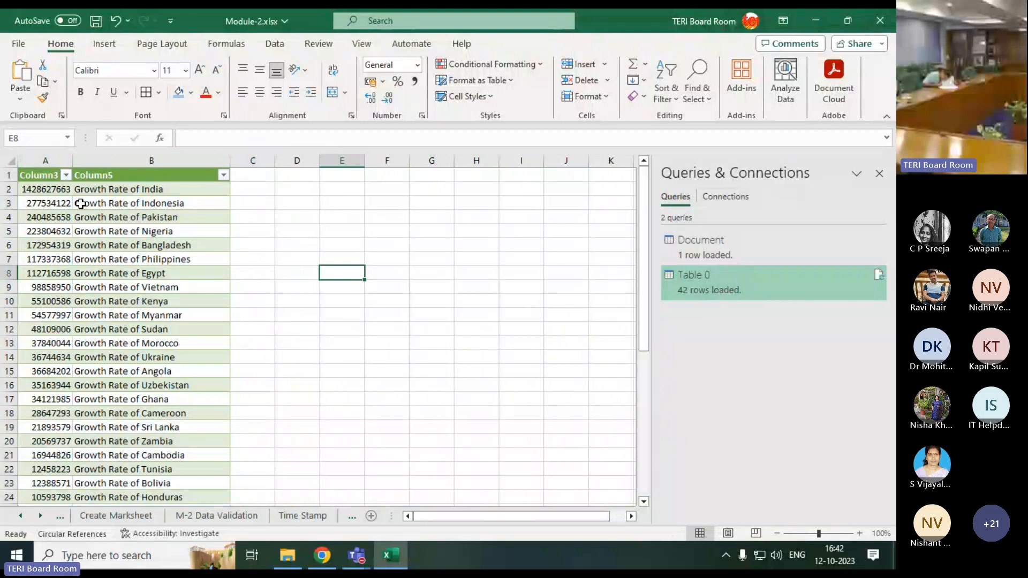
Step: Check how far down the table the Flash Filled phrases in Column5 reach
{"action": "scroll", "coordinate": [98, 323], "scroll_direction": "down", "scroll_amount": 9}
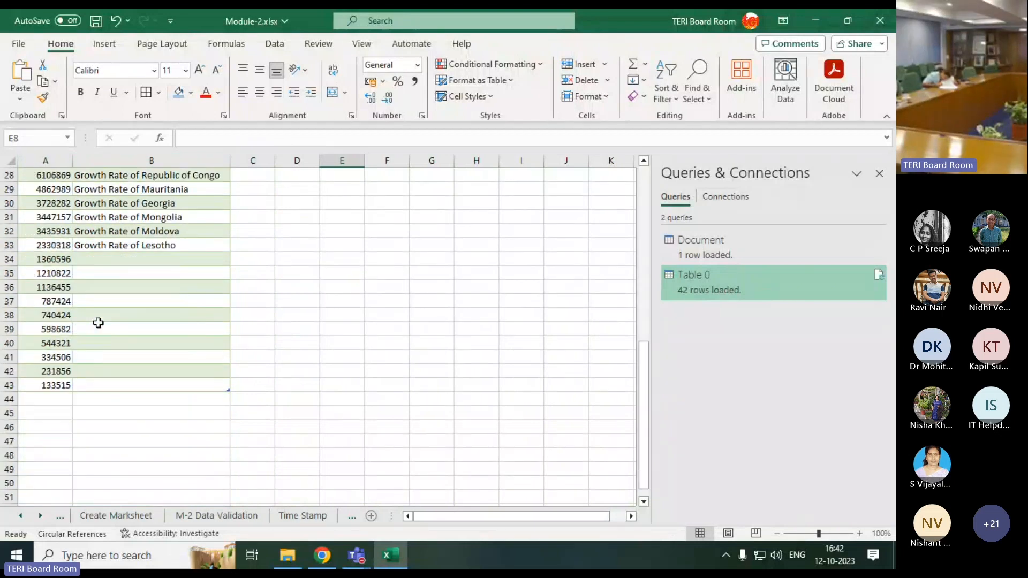
{"action": "left_click", "coordinate": [154, 246]}
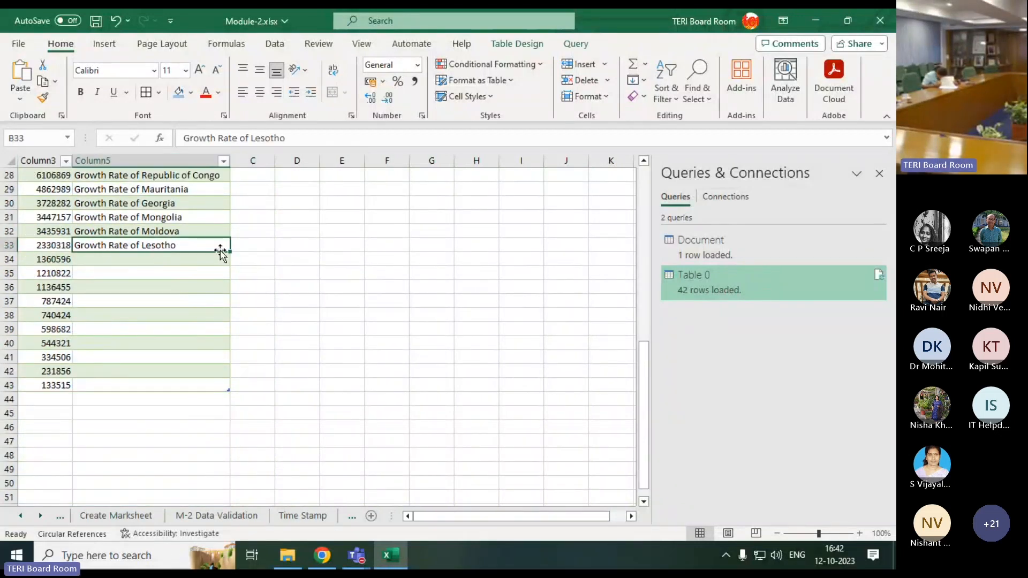
{"action": "scroll", "coordinate": [206, 262], "scroll_direction": "up", "scroll_amount": 3}
{"action": "scroll", "coordinate": [206, 262], "scroll_direction": "up", "scroll_amount": 6}
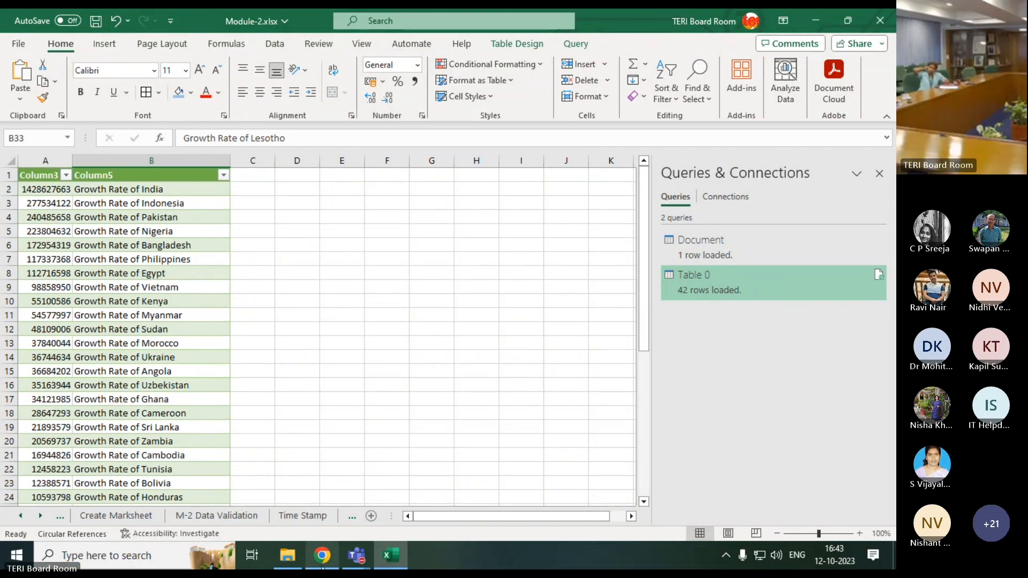
Step: Switch to Teams and bring up the "Workshop on Excel : Module 2" meeting window
{"action": "mouse_move", "coordinate": [356, 555]}
{"action": "mouse_move", "coordinate": [362, 493]}
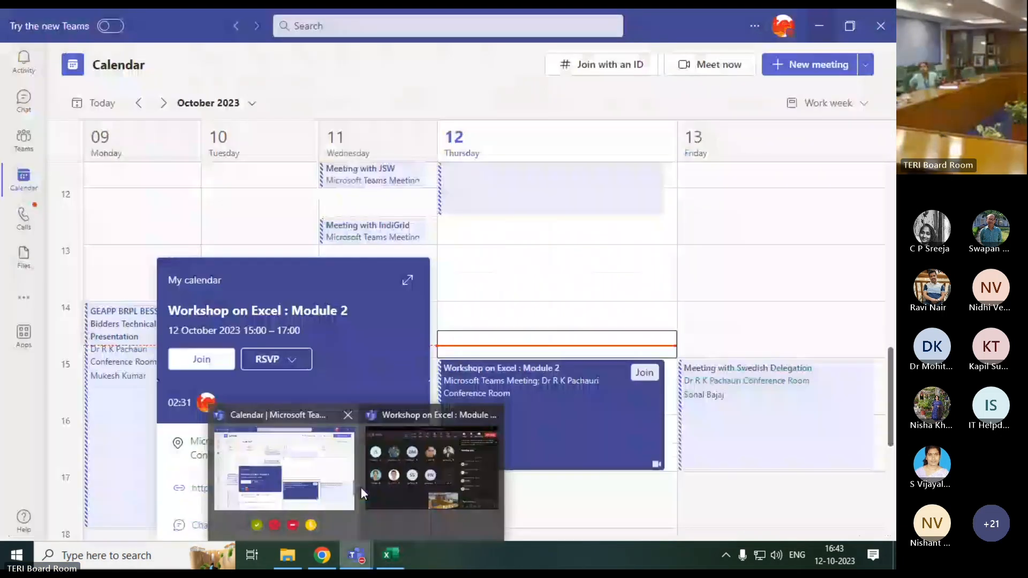
{"action": "left_click", "coordinate": [407, 469]}
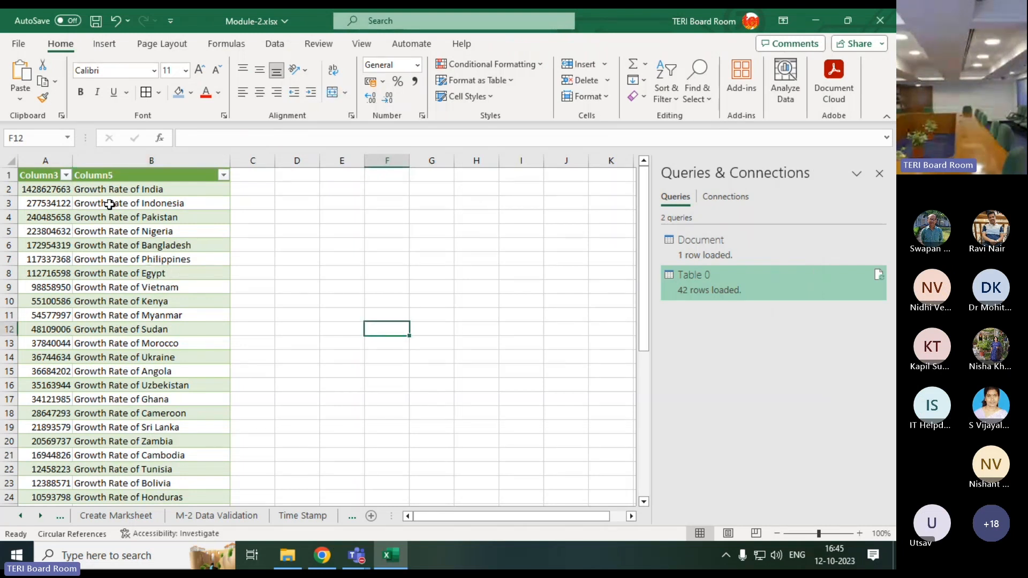
Step: Move past the Table 0, Document and Sheet1 worksheets and open the Pivot Table worksheet with the employee data
{"action": "left_click_drag", "start_coordinate": [110, 189], "coordinate": [128, 254]}
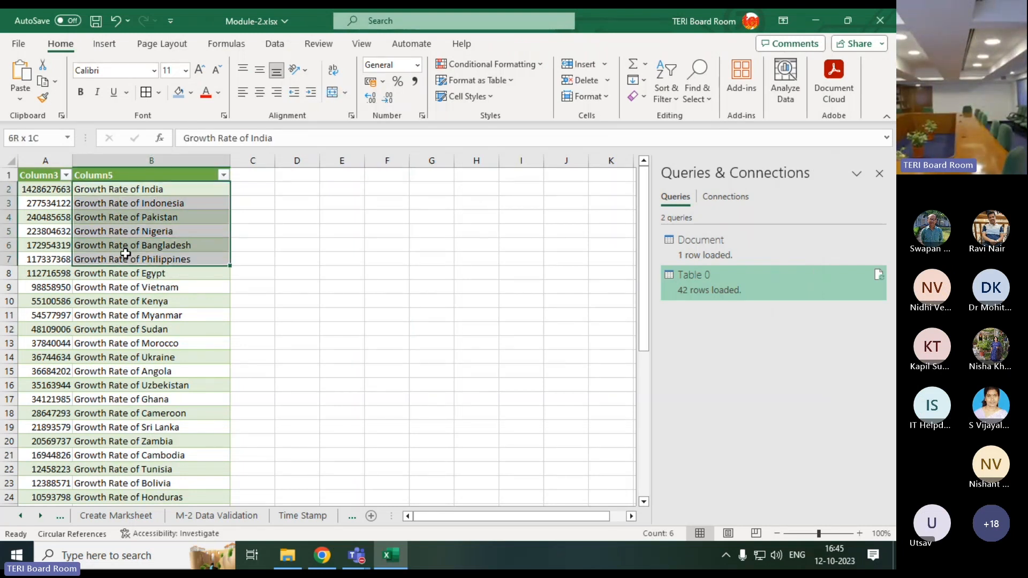
{"action": "left_click", "coordinate": [161, 193]}
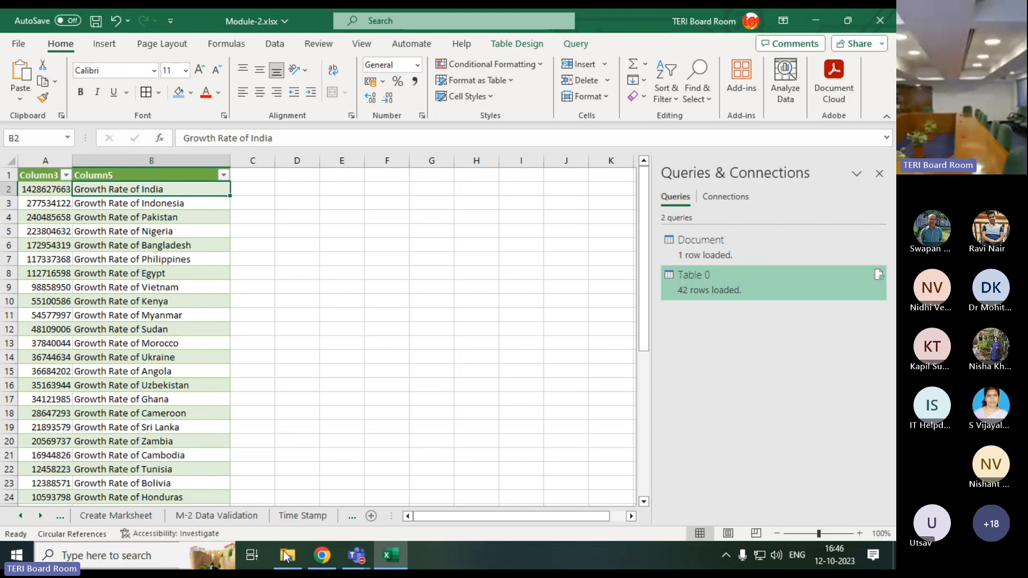
{"action": "left_click", "coordinate": [350, 516]}
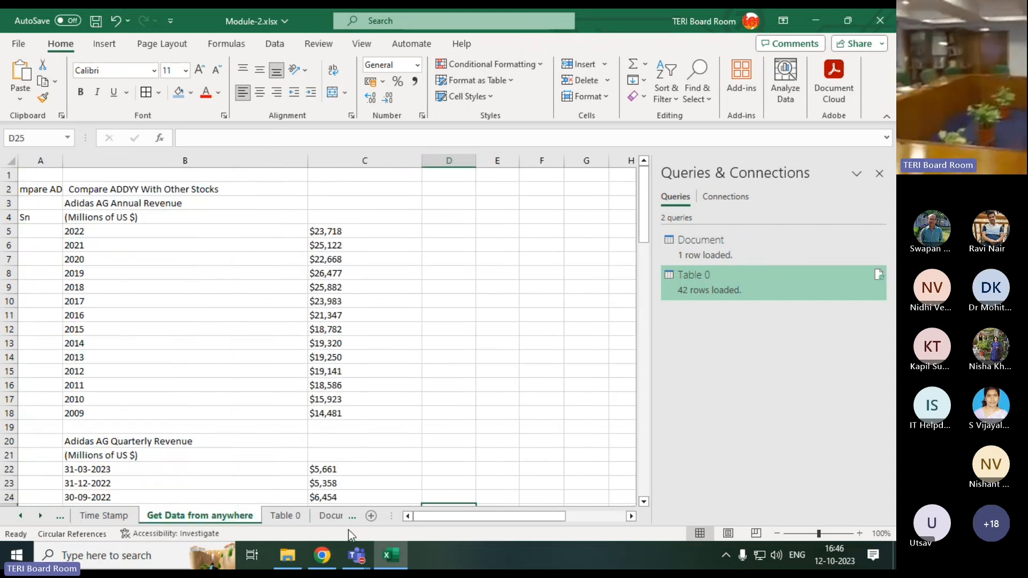
{"action": "left_click", "coordinate": [294, 516]}
{"action": "left_click", "coordinate": [330, 517]}
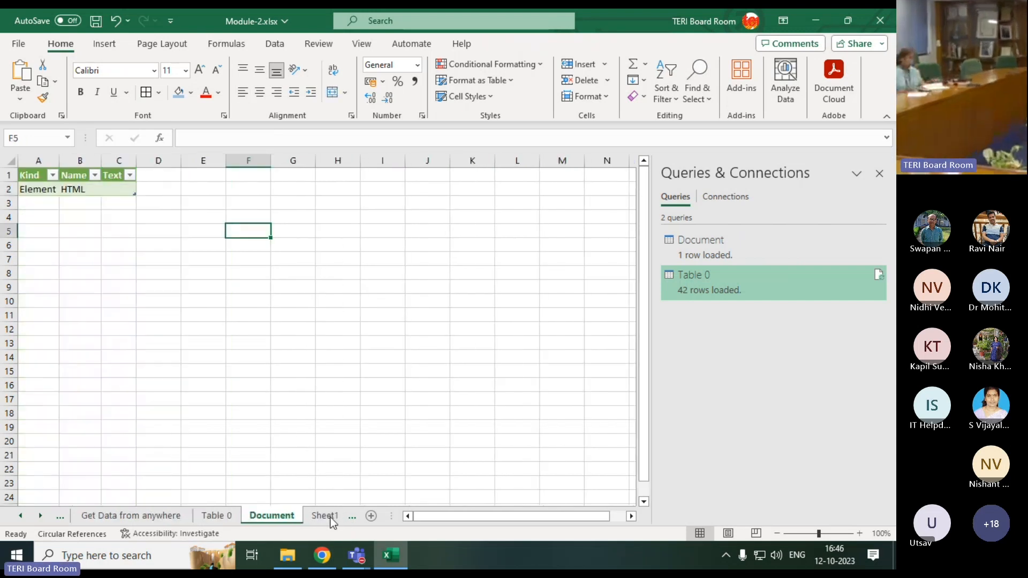
{"action": "left_click", "coordinate": [328, 516]}
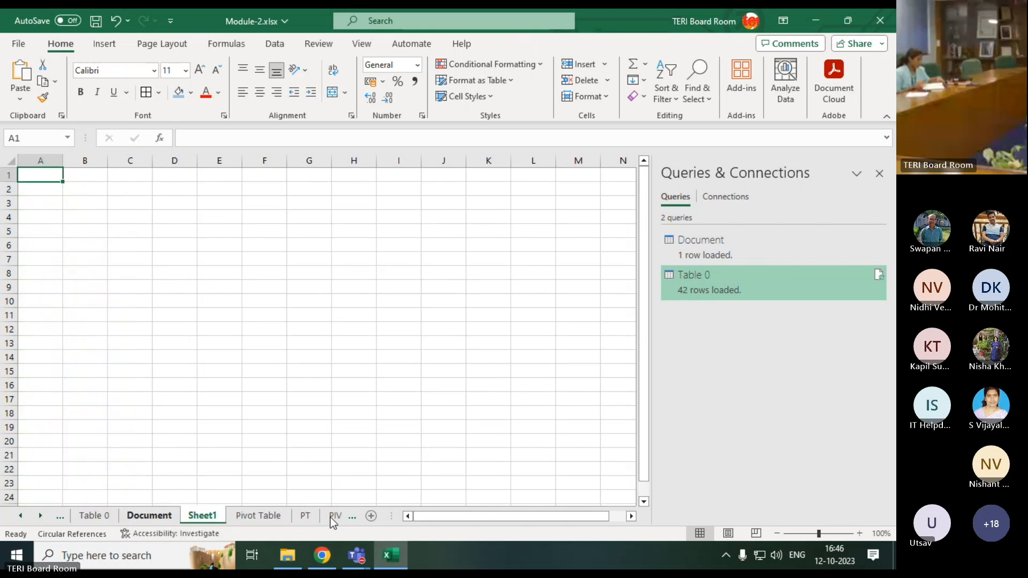
{"action": "left_click", "coordinate": [268, 518]}
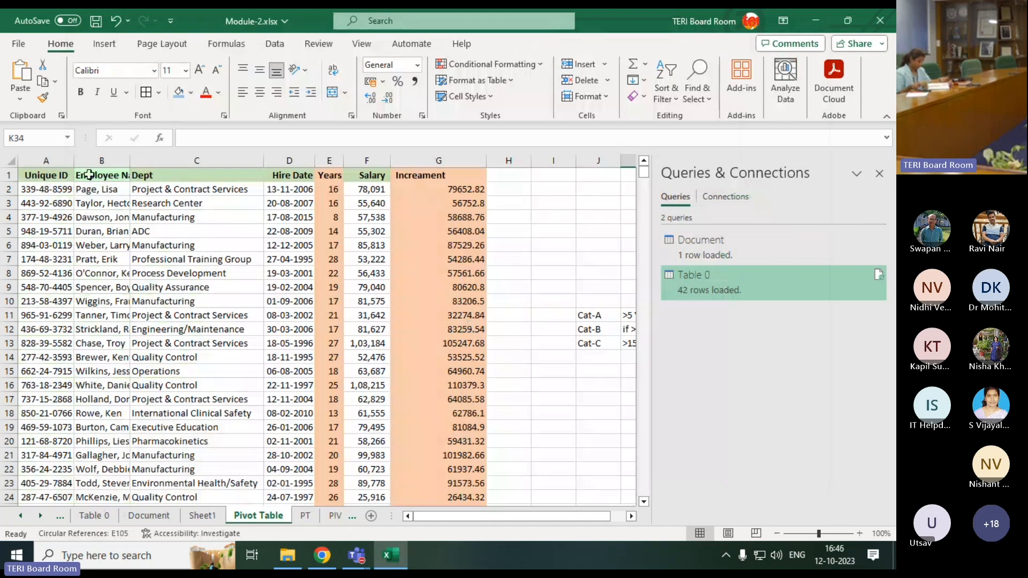
Step: Autofit the width of all columns on the Pivot Table sheet to their contents
{"action": "left_click", "coordinate": [11, 161]}
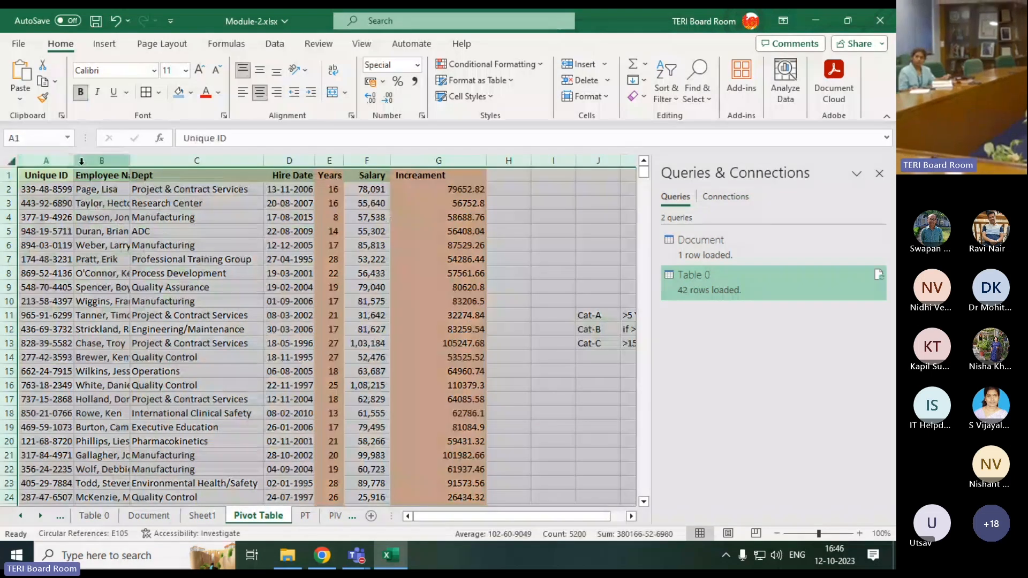
{"action": "double_click", "coordinate": [73, 161]}
{"action": "left_click", "coordinate": [176, 327]}
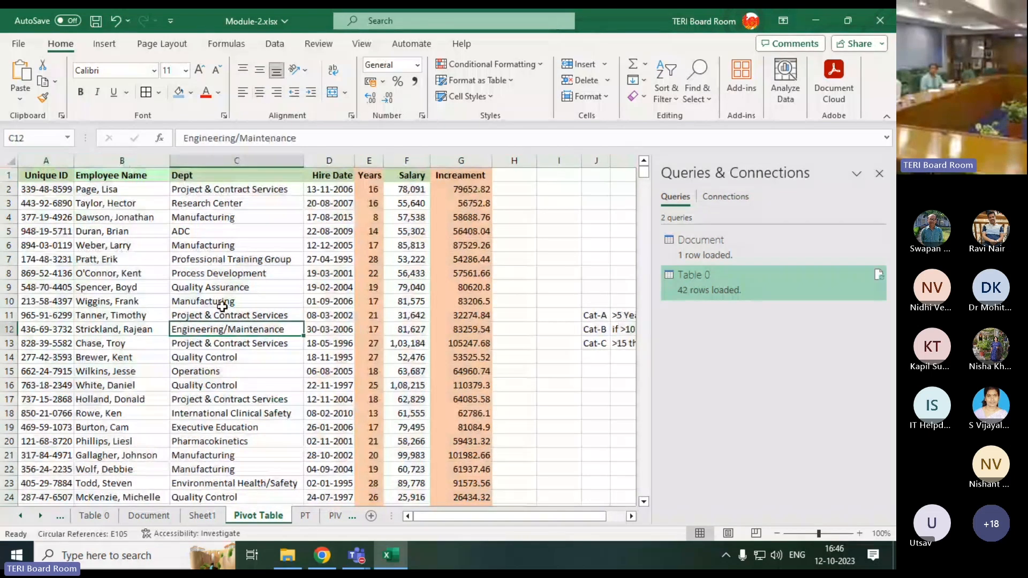
Step: Look through the employee records and inspect each field of row 2, including the formulas behind Years, Salary and Increament
{"action": "scroll", "coordinate": [222, 306], "scroll_direction": "down", "scroll_amount": 16}
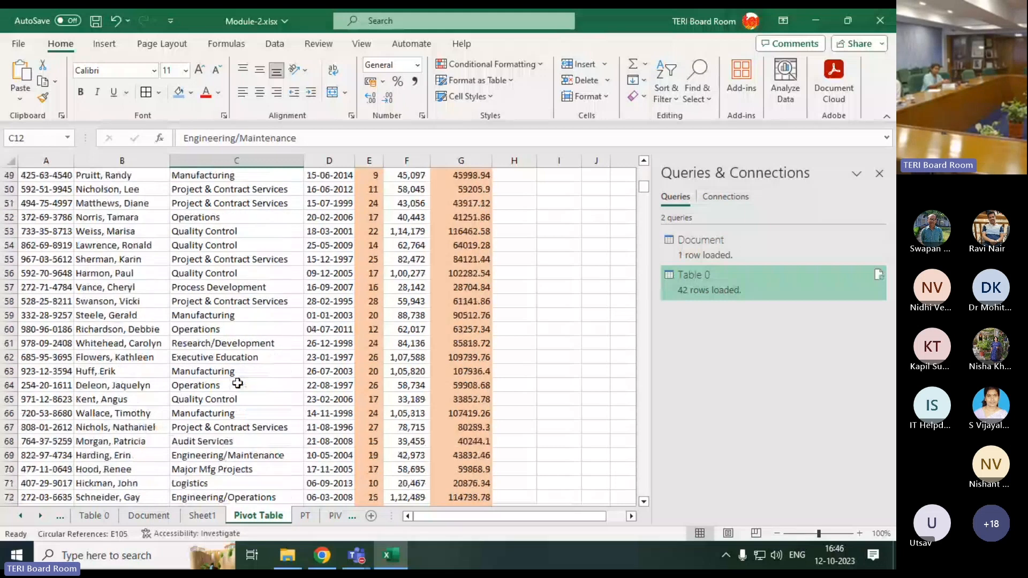
{"action": "scroll", "coordinate": [237, 383], "scroll_direction": "down", "scroll_amount": 4}
{"action": "left_click_drag", "start_coordinate": [650, 190], "coordinate": [634, 146]}
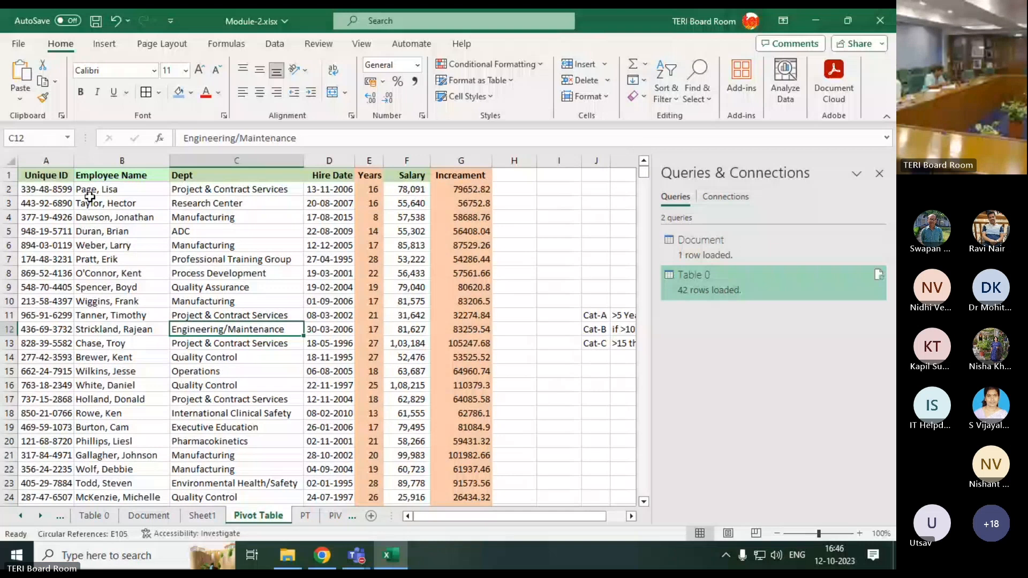
{"action": "left_click", "coordinate": [56, 187]}
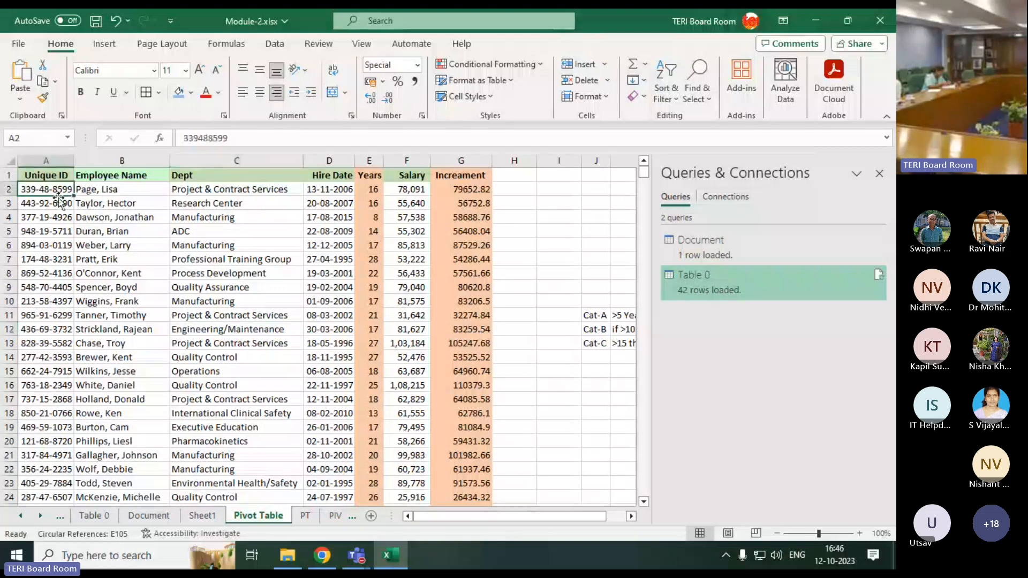
{"action": "left_click", "coordinate": [92, 189]}
{"action": "left_click", "coordinate": [217, 191]}
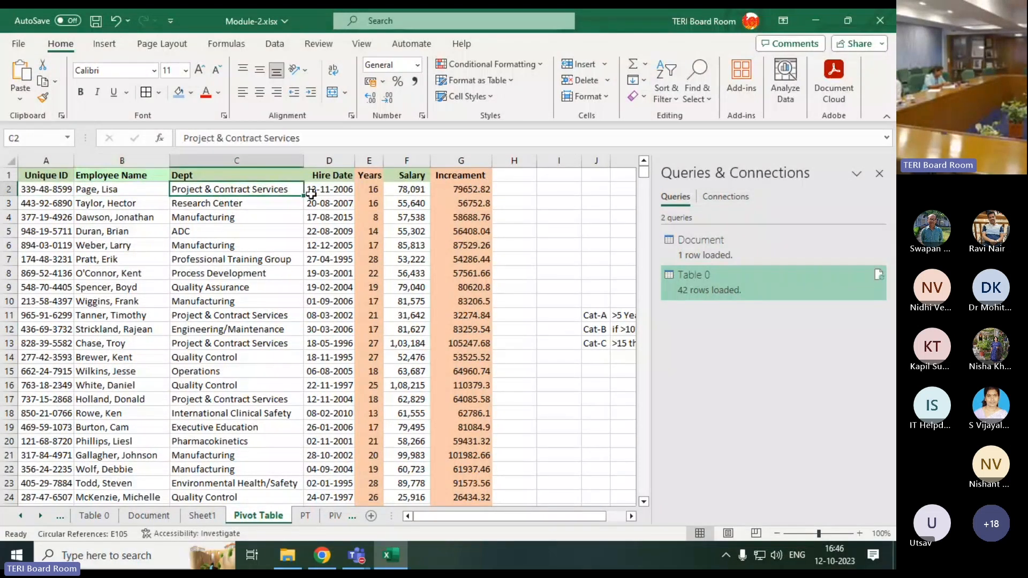
{"action": "left_click", "coordinate": [328, 188]}
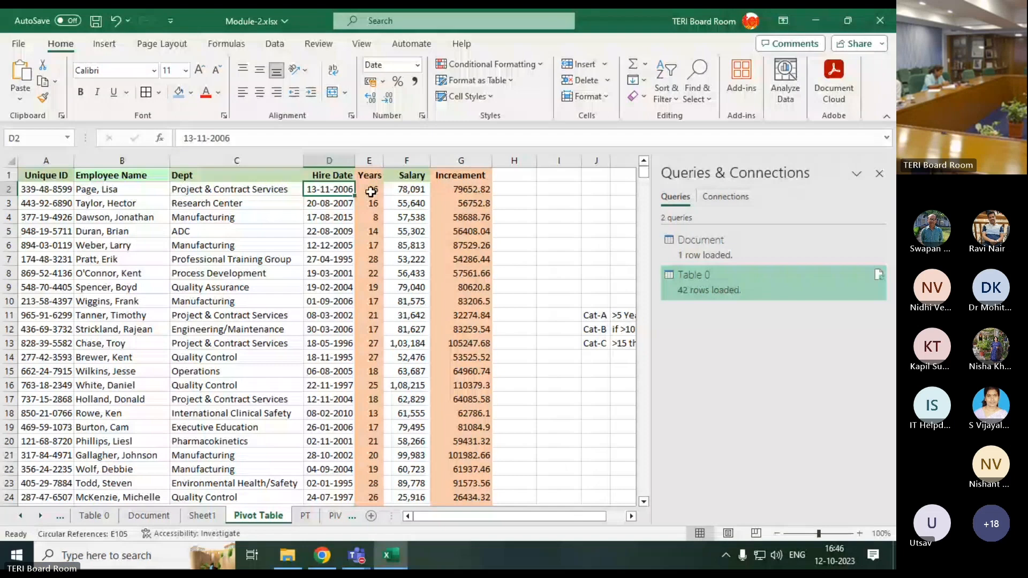
{"action": "left_click", "coordinate": [370, 191]}
{"action": "left_click", "coordinate": [410, 191]}
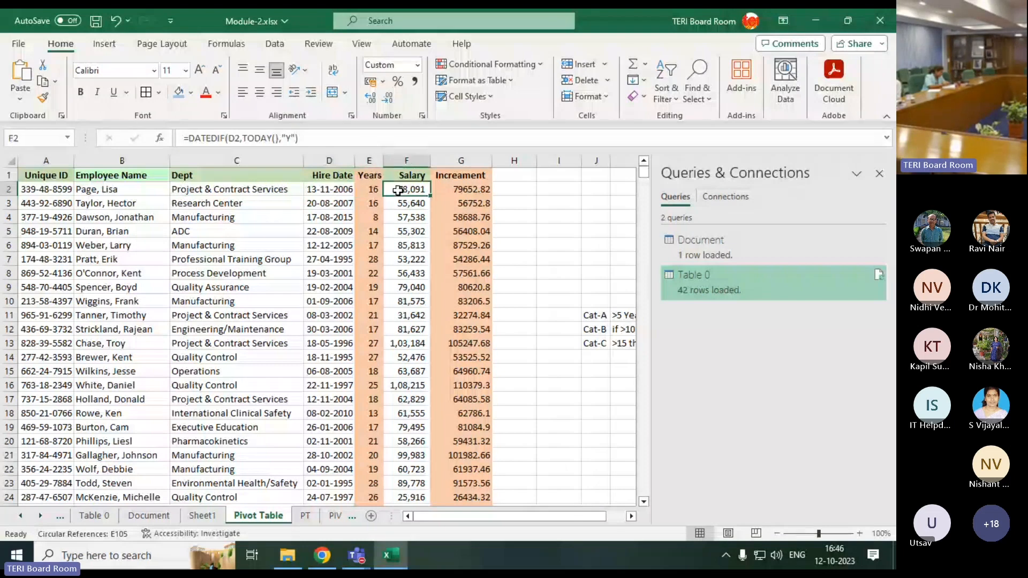
{"action": "left_click", "coordinate": [440, 192]}
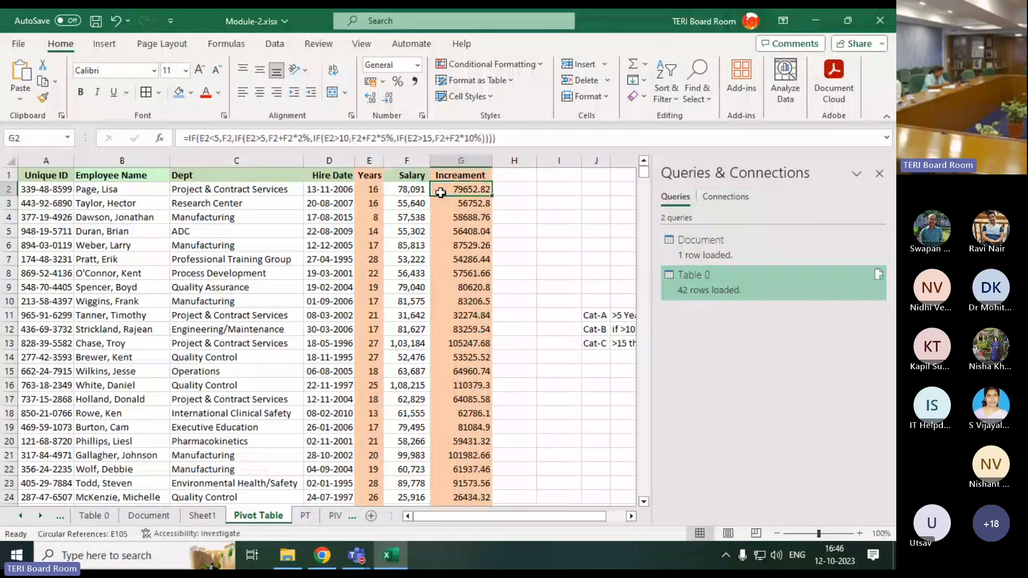
Step: Examine the row 2 record against the header row, and check which department entries repeat in the Dept column
{"action": "left_click", "coordinate": [211, 217]}
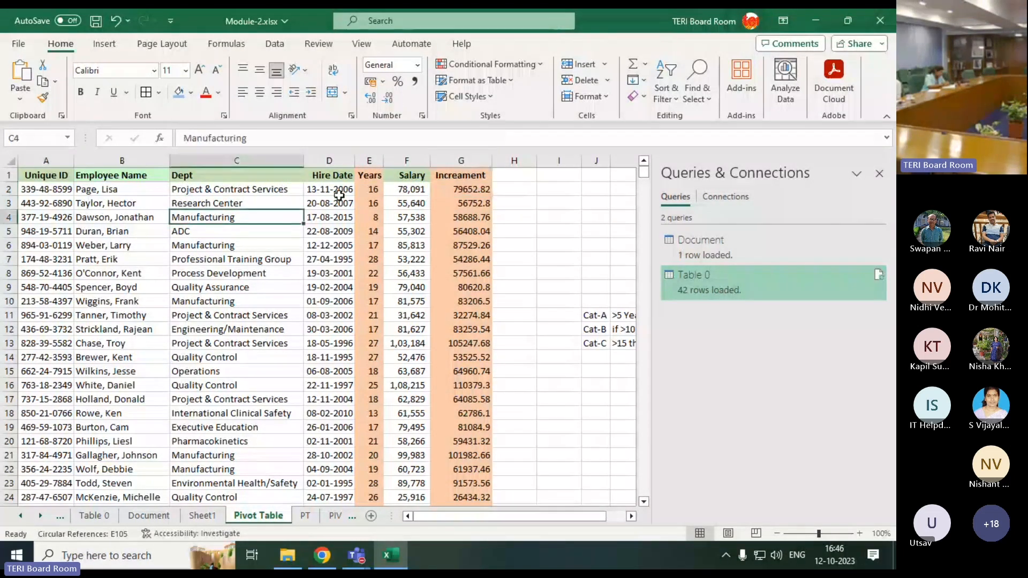
{"action": "left_click_drag", "start_coordinate": [50, 193], "coordinate": [461, 190]}
{"action": "left_click", "coordinate": [185, 227]}
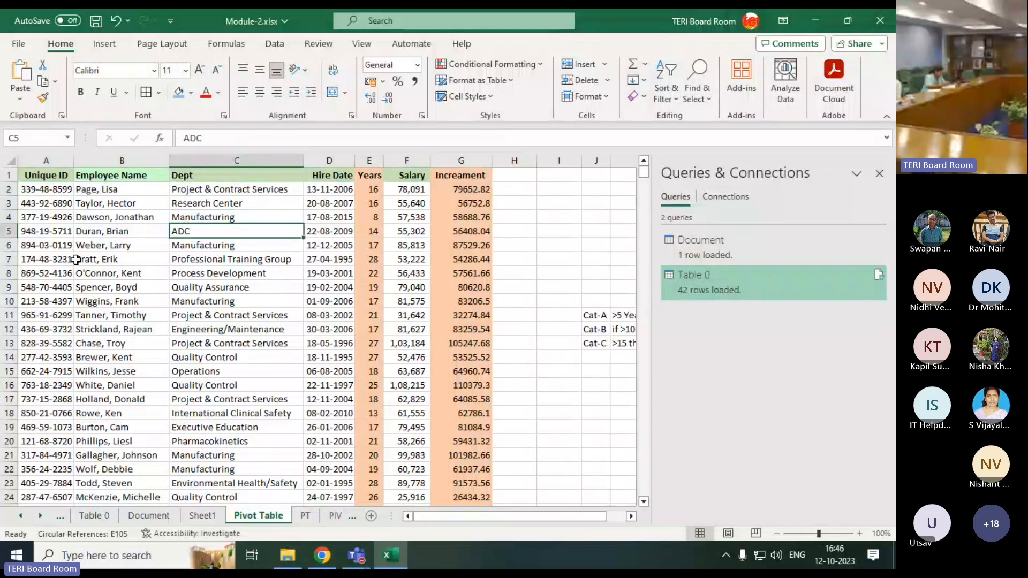
{"action": "left_click_drag", "start_coordinate": [39, 175], "coordinate": [457, 183]}
{"action": "left_click", "coordinate": [571, 212]}
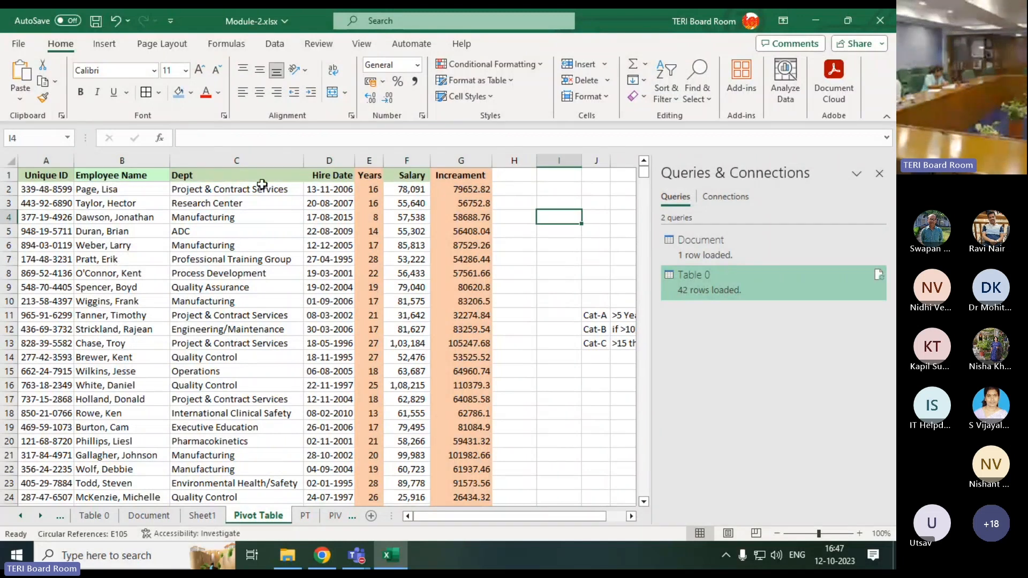
{"action": "left_click", "coordinate": [209, 191]}
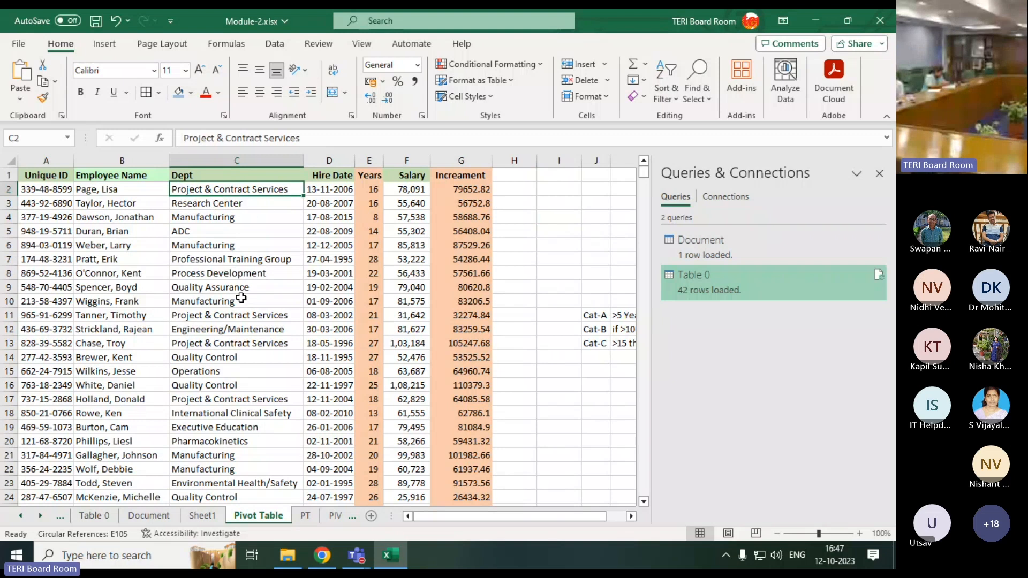
{"action": "left_click", "coordinate": [199, 317]}
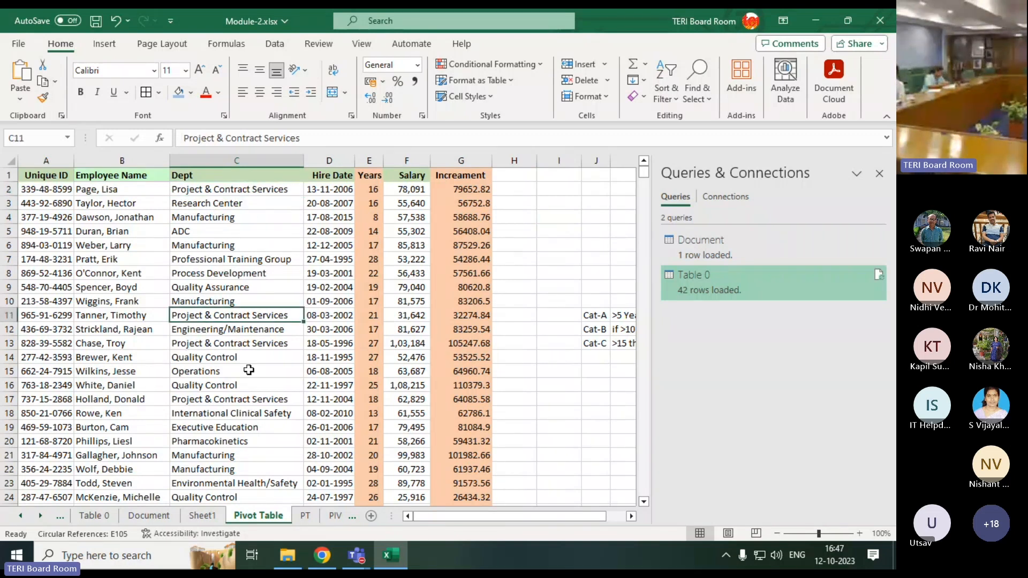
{"action": "scroll", "coordinate": [113, 241], "scroll_direction": "down", "scroll_amount": 3}
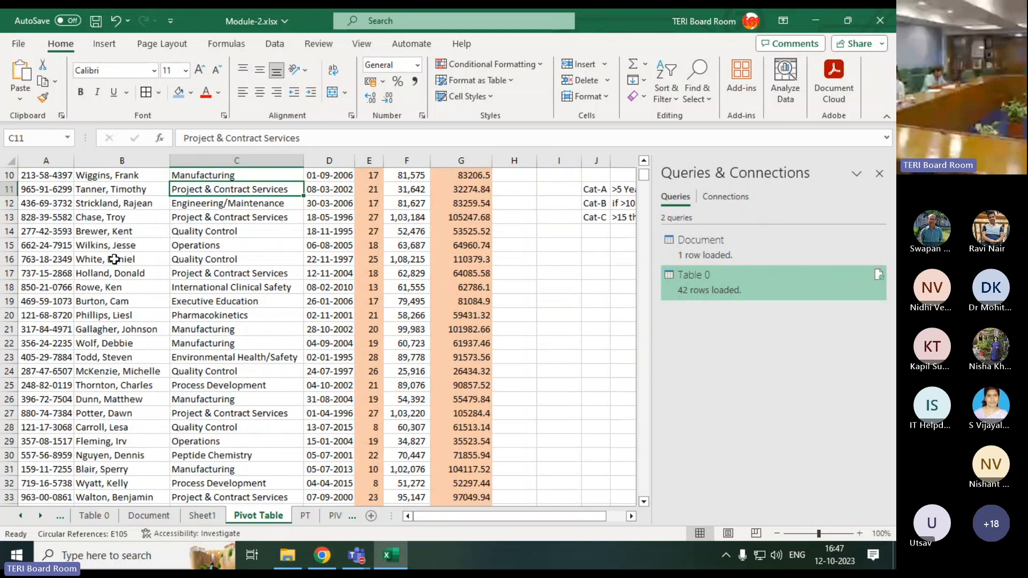
{"action": "scroll", "coordinate": [114, 259], "scroll_direction": "up", "scroll_amount": 3}
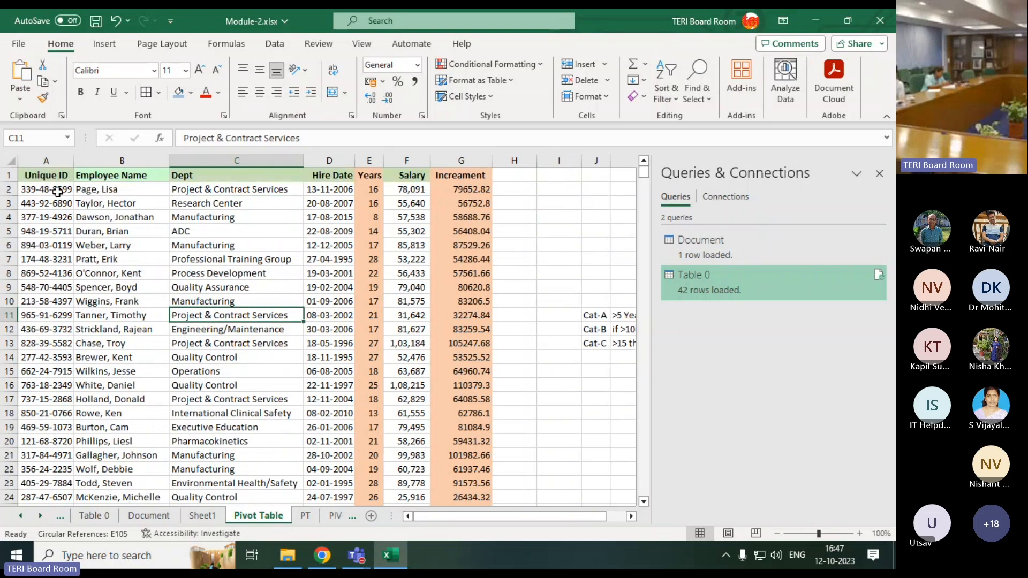
Step: Examine how first and last names are combined in the Employee Name column entries of rows 2 to 4
{"action": "left_click", "coordinate": [99, 190]}
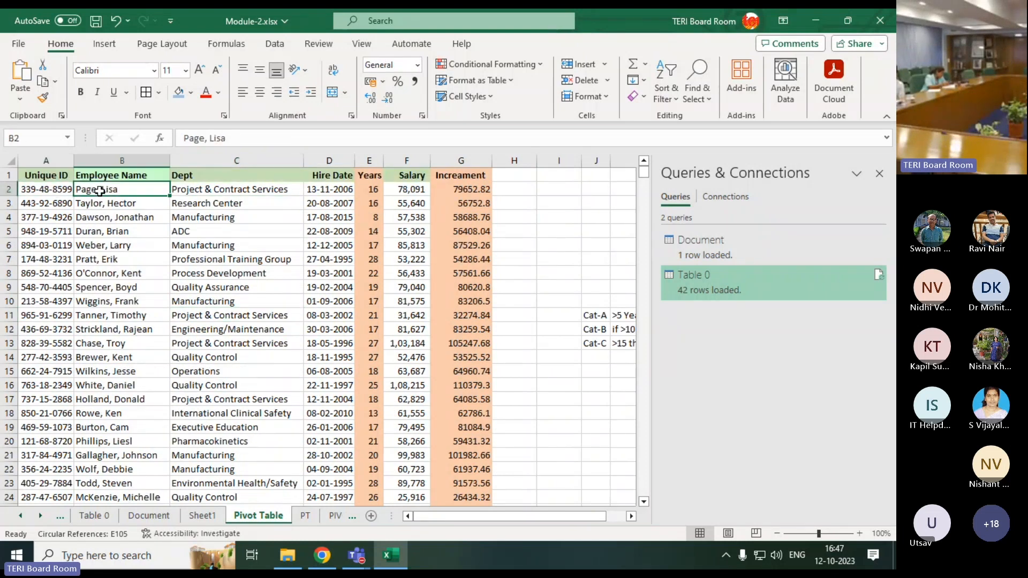
{"action": "left_click", "coordinate": [210, 190]}
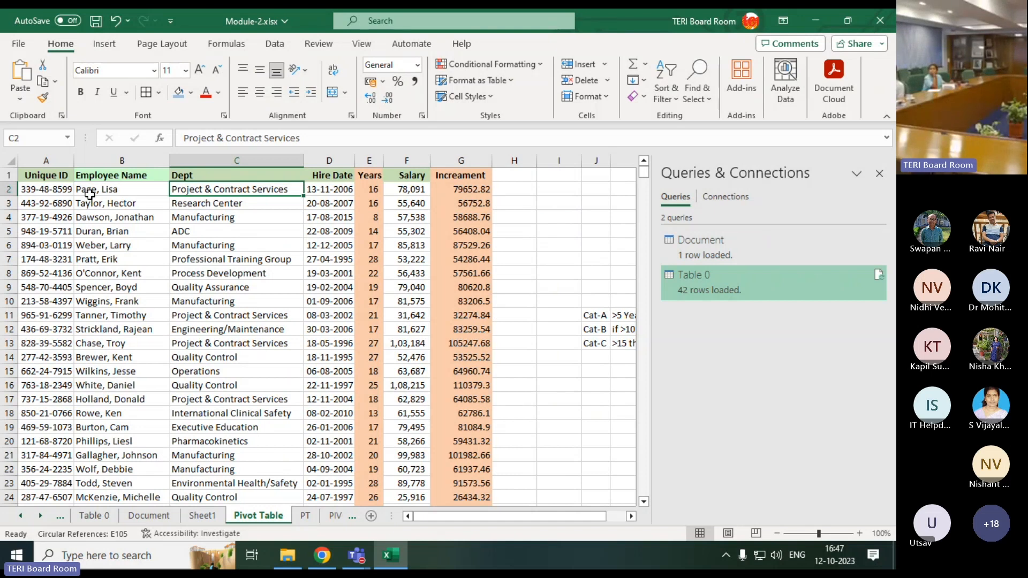
{"action": "left_click", "coordinate": [109, 189]}
{"action": "left_click", "coordinate": [89, 217]}
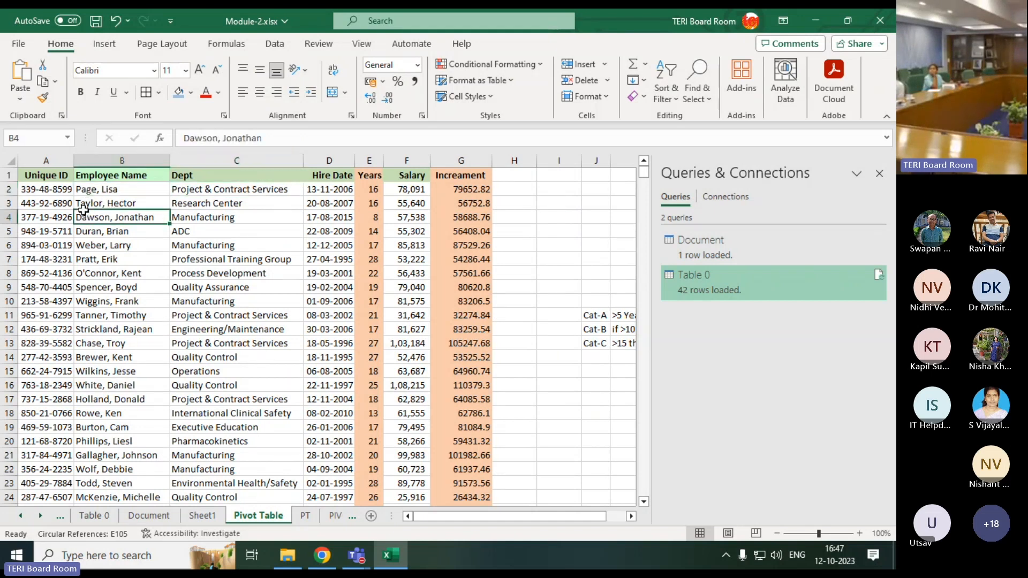
{"action": "left_click", "coordinate": [143, 202]}
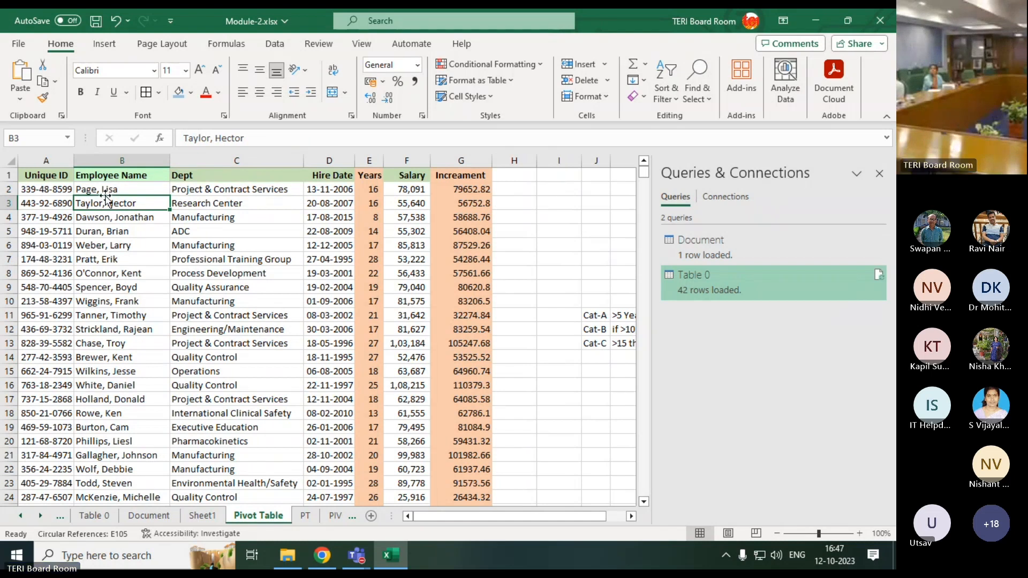
{"action": "left_click", "coordinate": [523, 176]}
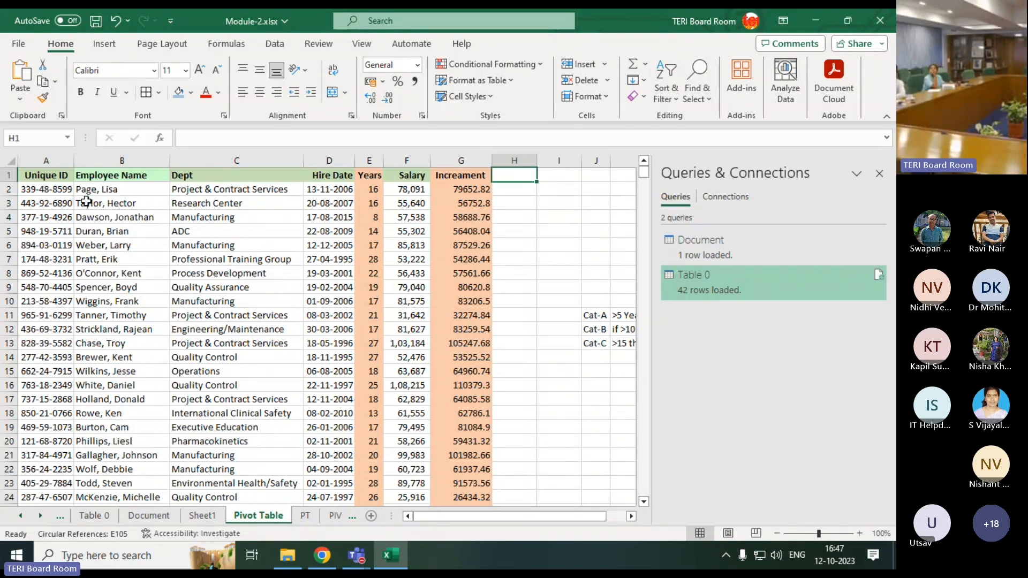
{"action": "left_click", "coordinate": [121, 213]}
{"action": "left_click", "coordinate": [138, 204]}
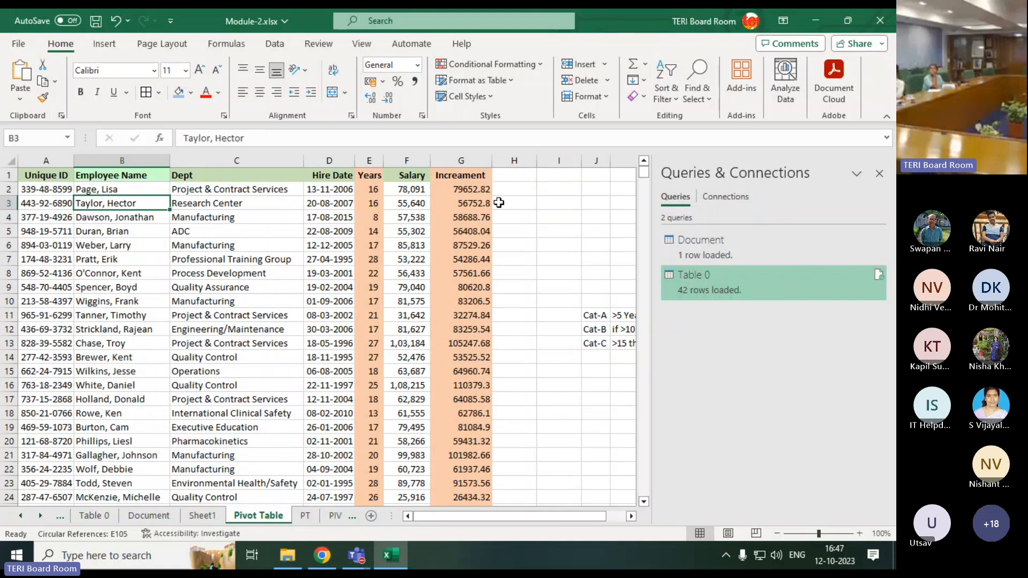
Step: Add the column headers First Name in H1 and Last name in I1 beside the Increament column
{"action": "left_click", "coordinate": [558, 190]}
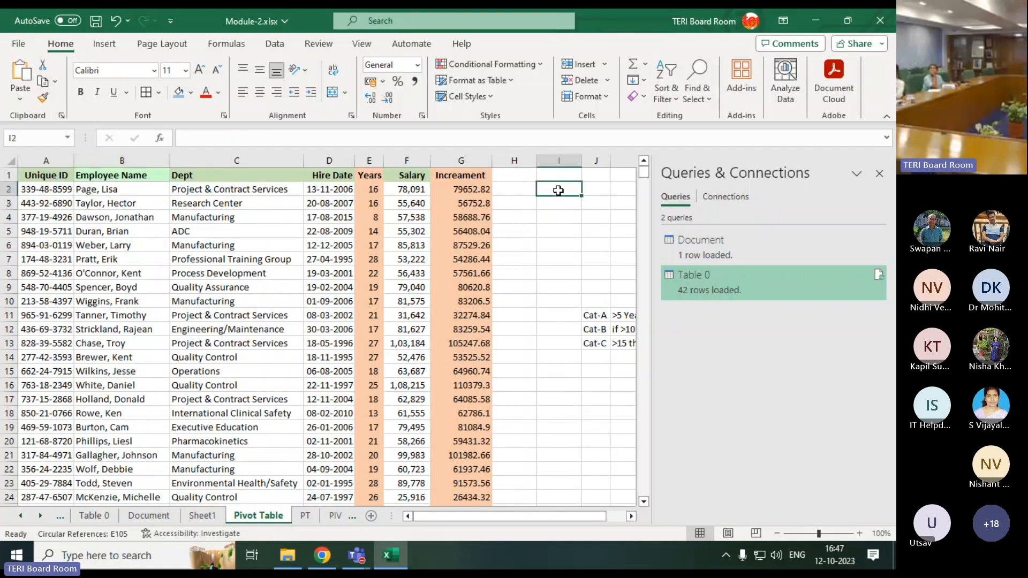
{"action": "left_click", "coordinate": [521, 183]}
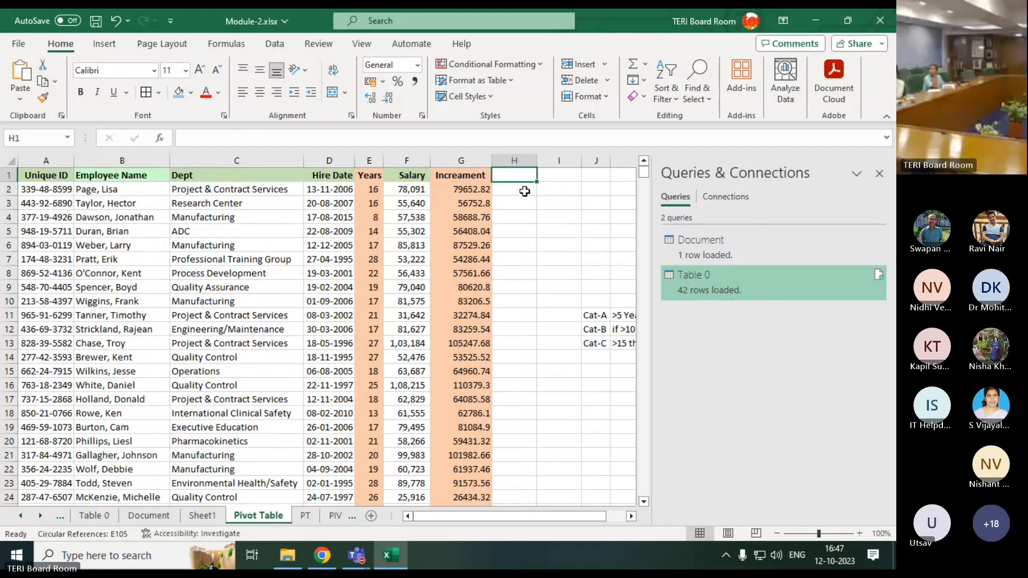
{"action": "type", "text": "F"}
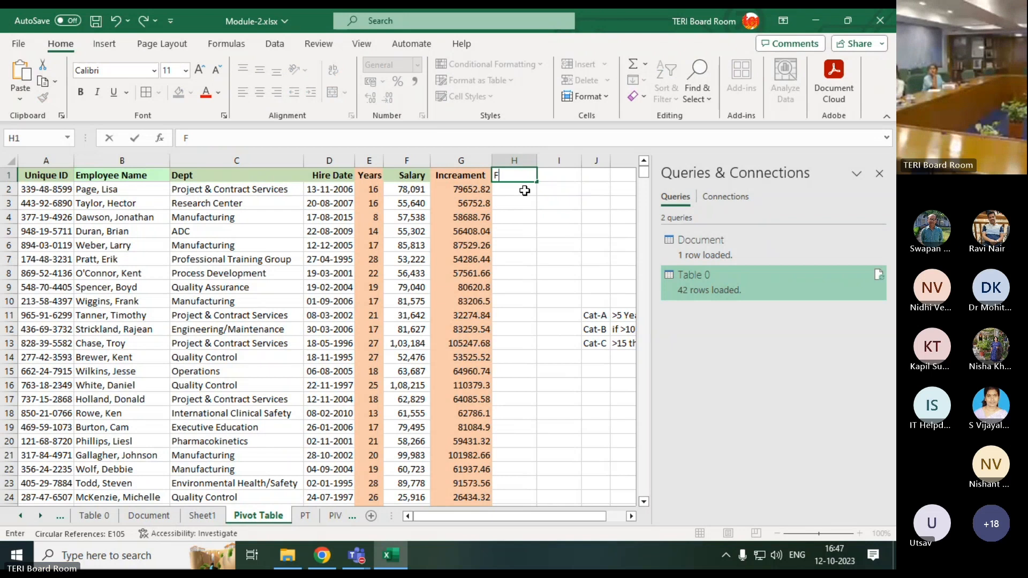
{"action": "type", "text": "irst Name"}
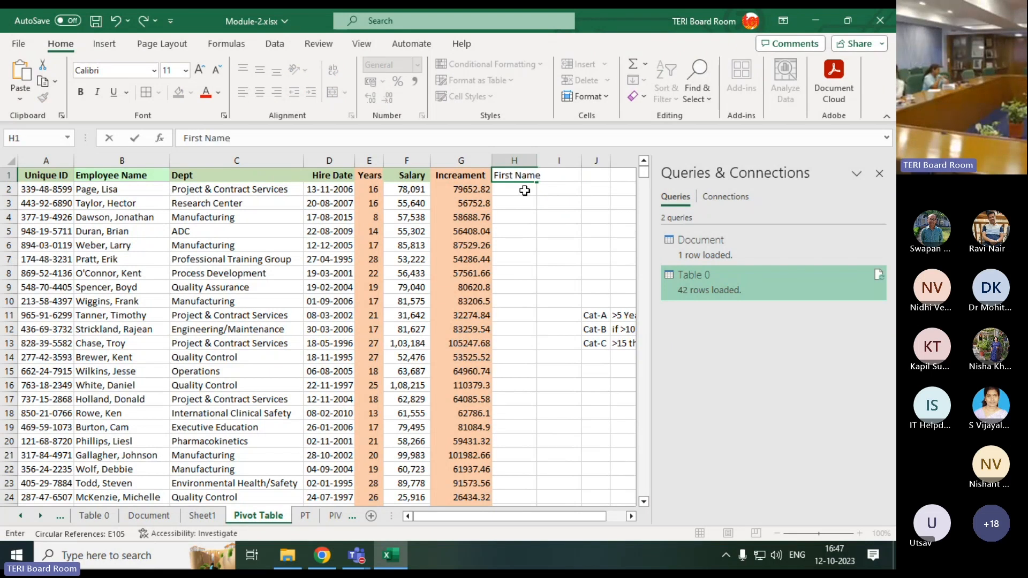
{"action": "key", "text": "Tab"}
{"action": "type", "text": "La"}
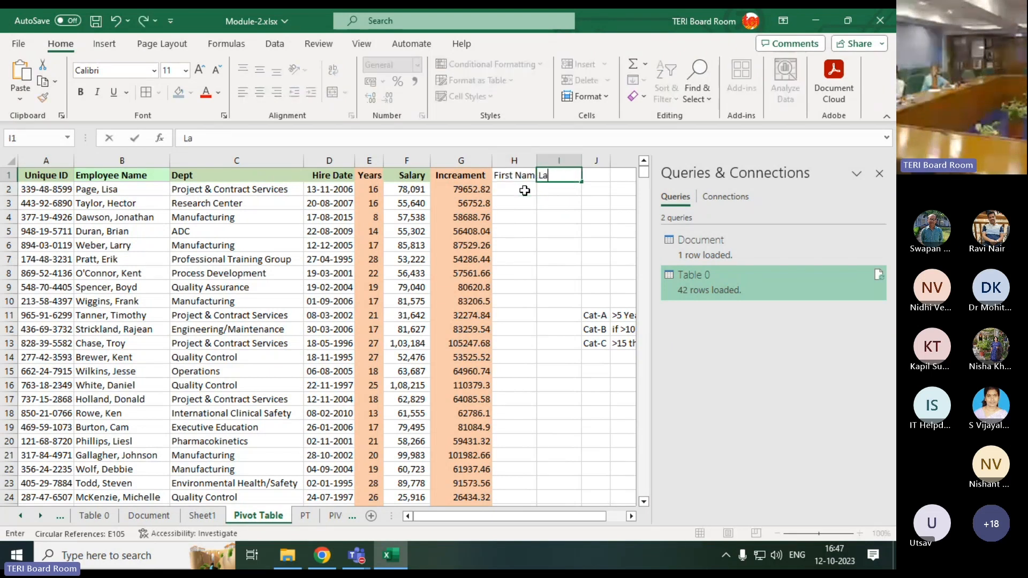
{"action": "type", "text": "t"}
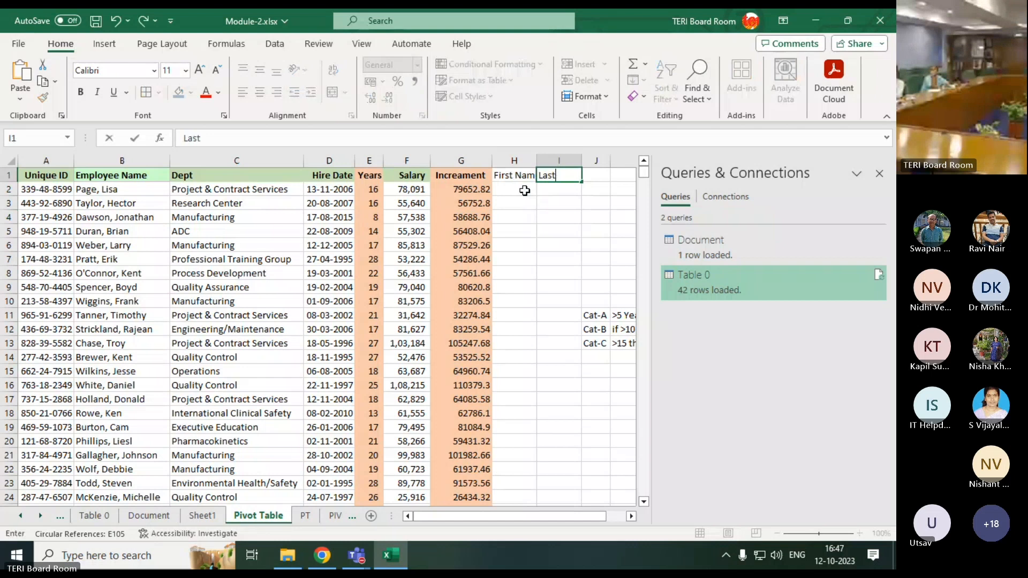
{"action": "type", "text": "t n"}
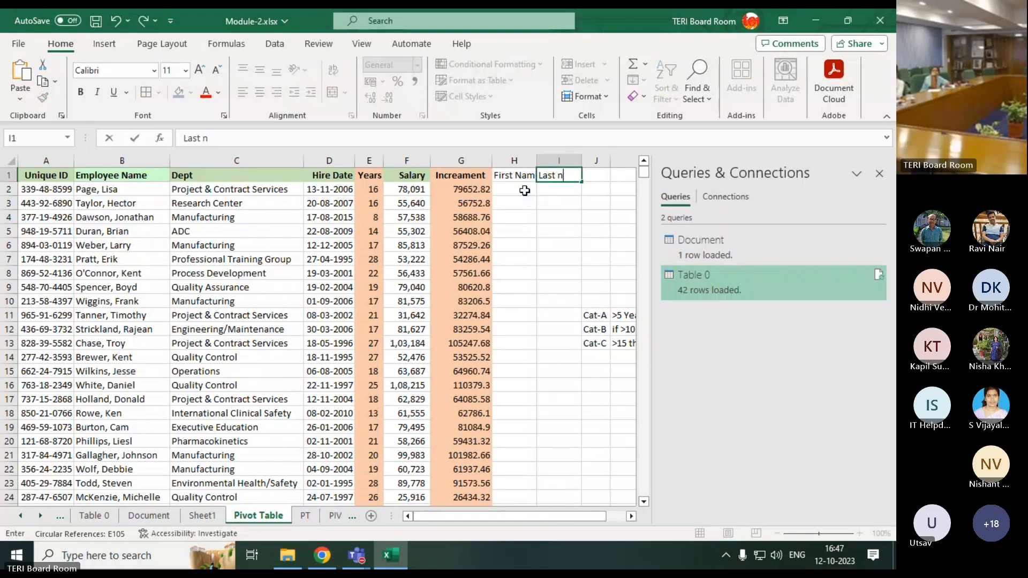
{"action": "type", "text": "ame"}
{"action": "key", "text": "Return"}
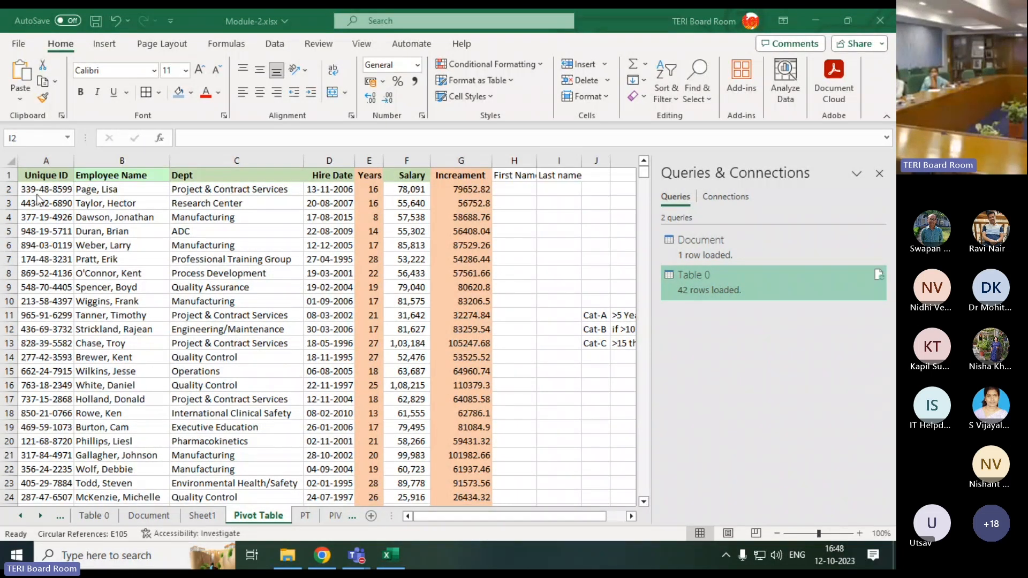
Step: Enter the name before the comma from row 2's Employee Name in H2, and Flash Fill the rest of the First Name column
{"action": "left_click_drag", "start_coordinate": [96, 189], "coordinate": [87, 473]}
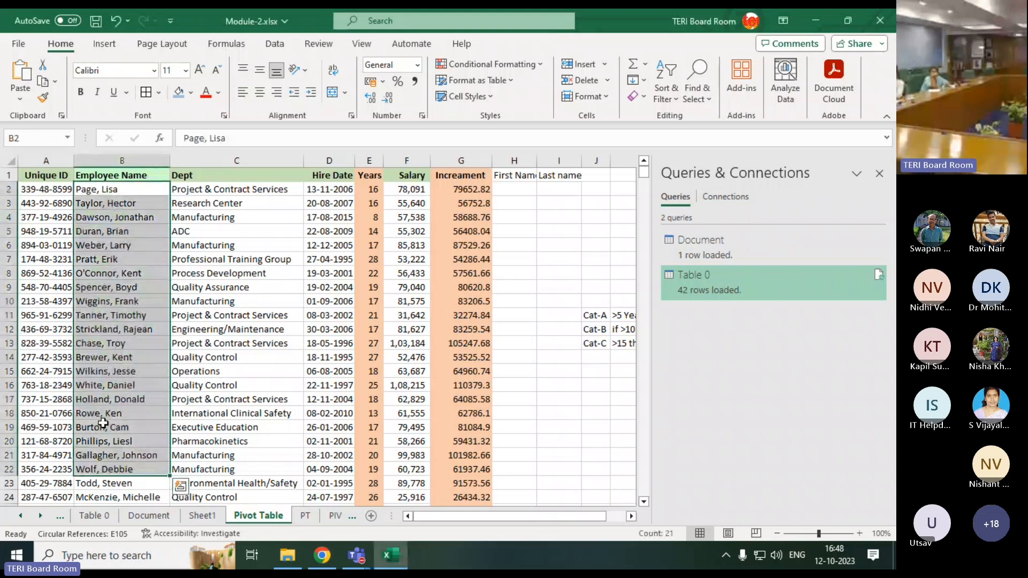
{"action": "left_click", "coordinate": [521, 189]}
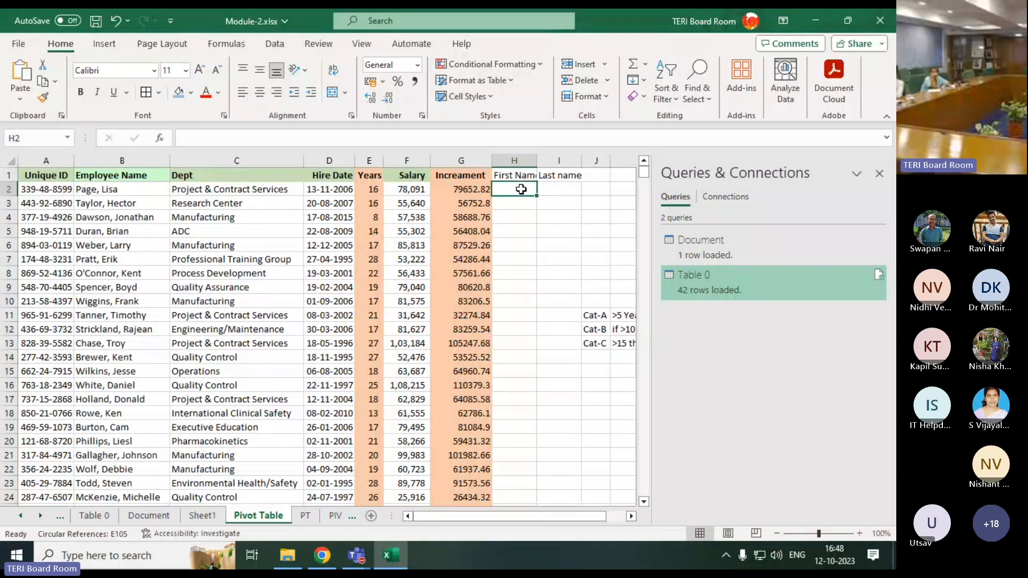
{"action": "type", "text": "Pag"}
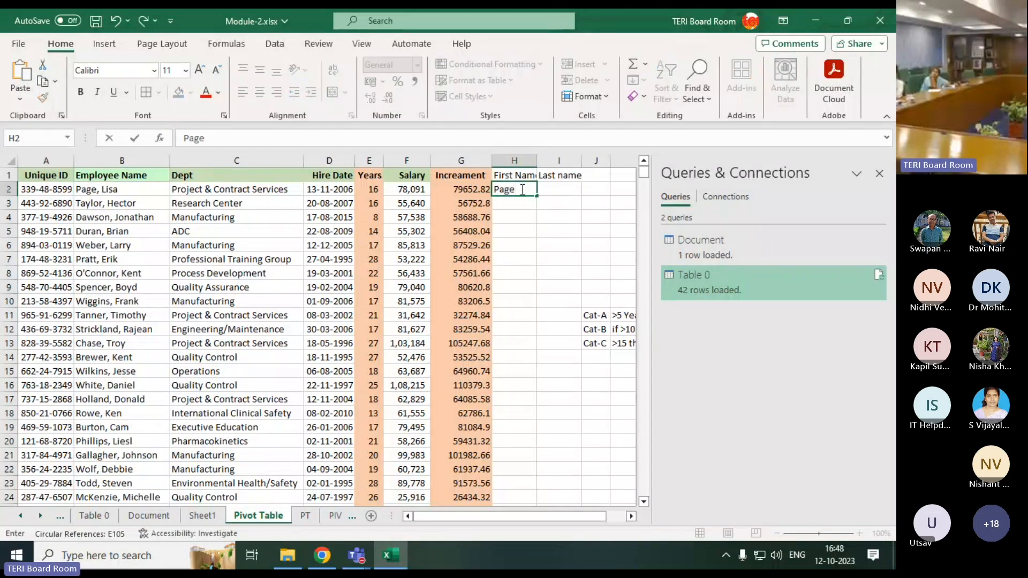
{"action": "type", "text": "e"}
{"action": "key", "text": "Return"}
{"action": "key", "text": "ctrl+e"}
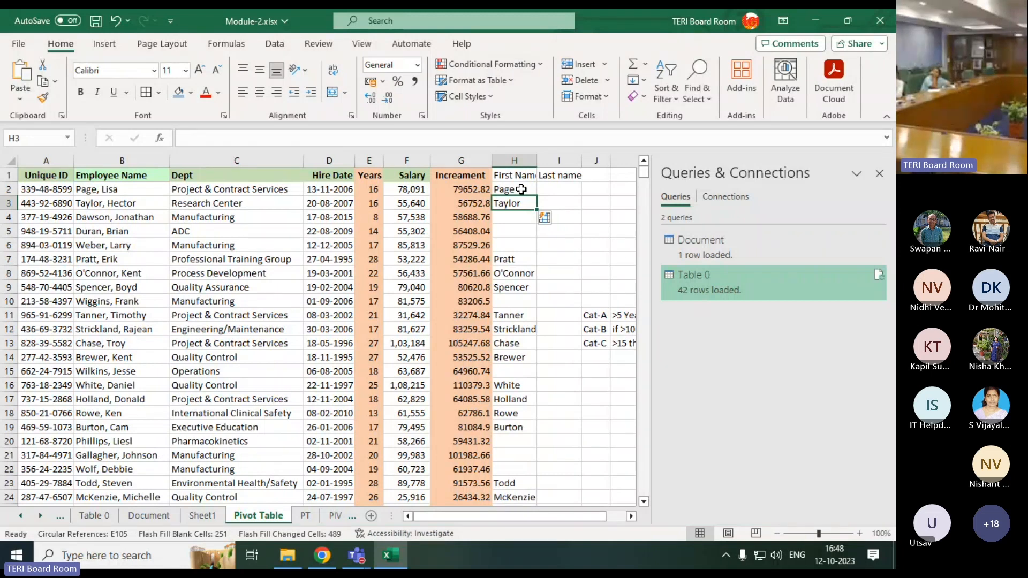
Step: Examine the filled and blank First Name cells between rows 8 and 15 against their Employee Name entries
{"action": "left_click", "coordinate": [519, 276]}
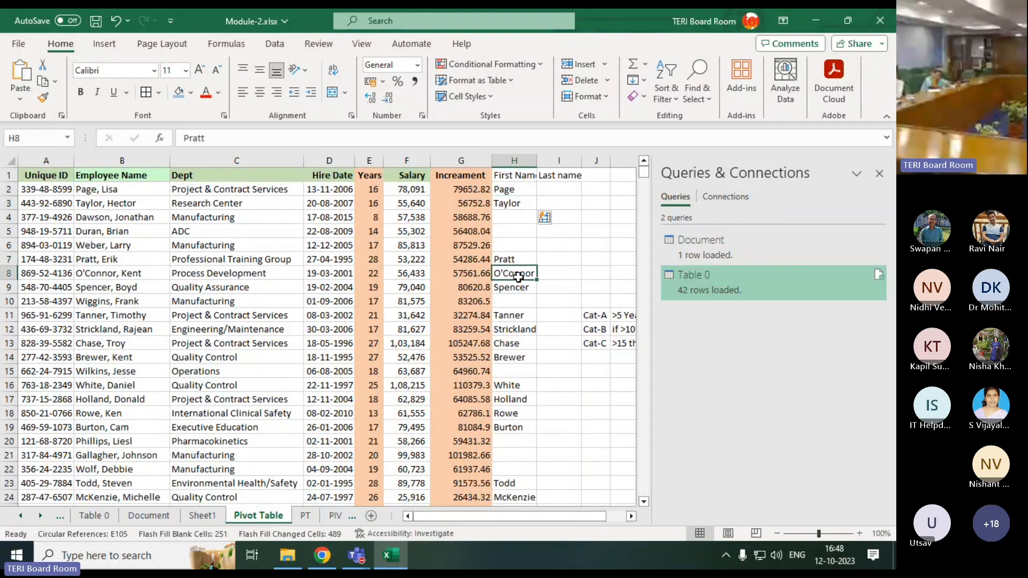
{"action": "left_click", "coordinate": [515, 284]}
{"action": "left_click", "coordinate": [513, 315]}
{"action": "left_click", "coordinate": [517, 302]}
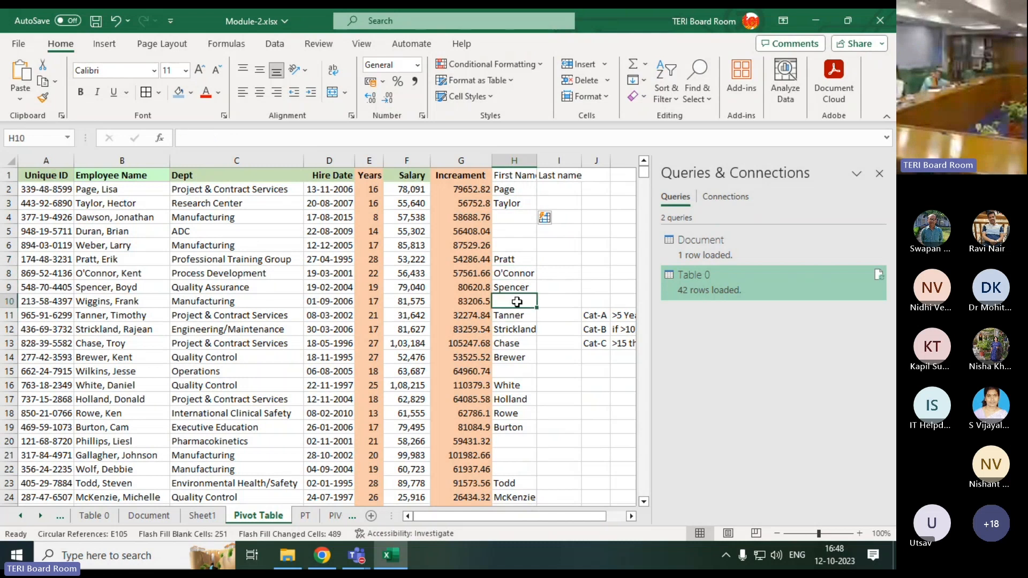
{"action": "left_click", "coordinate": [513, 375]}
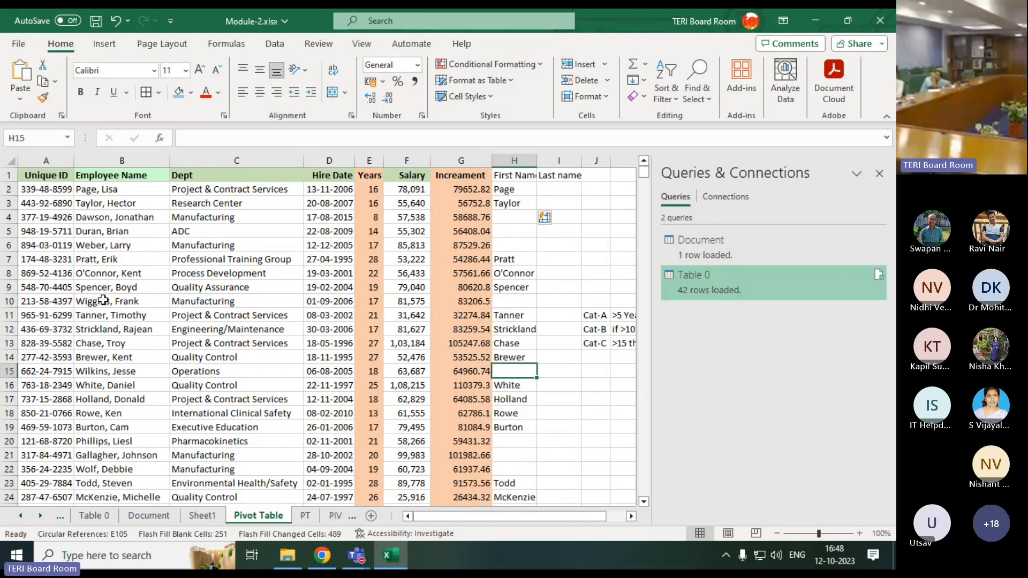
{"action": "left_click_drag", "start_coordinate": [103, 301], "coordinate": [524, 303]}
Step: Enter the name after the comma from row 2's Employee Name in I2, and Flash Fill the rest of the Last name column
{"action": "left_click", "coordinate": [575, 193]}
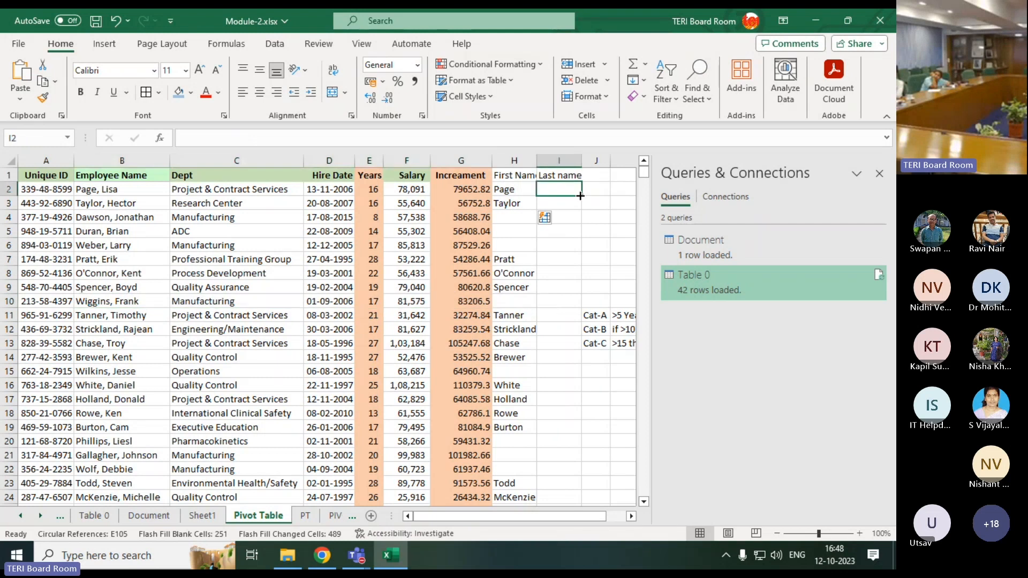
{"action": "type", "text": "Lisa"}
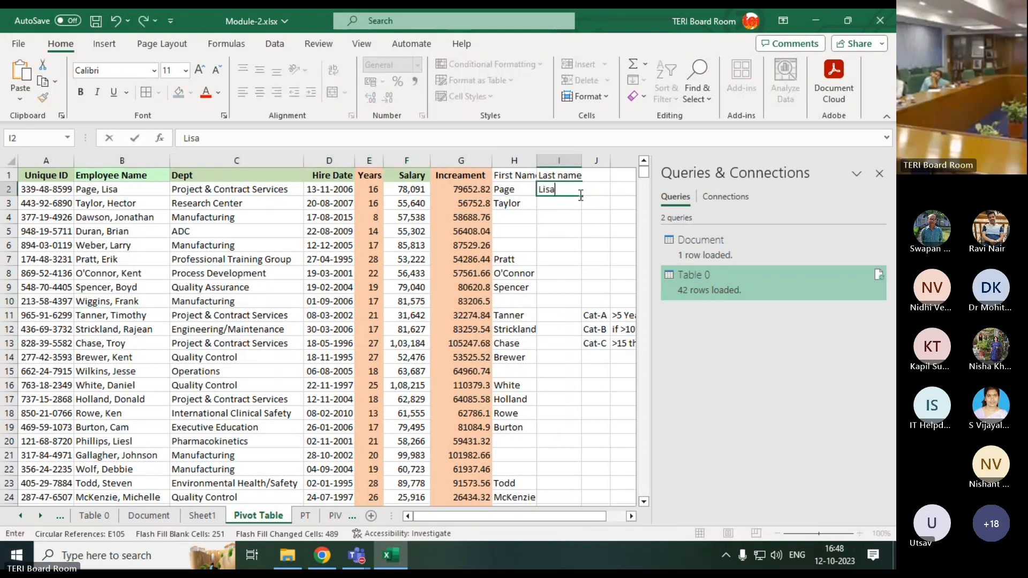
{"action": "key", "text": "Return"}
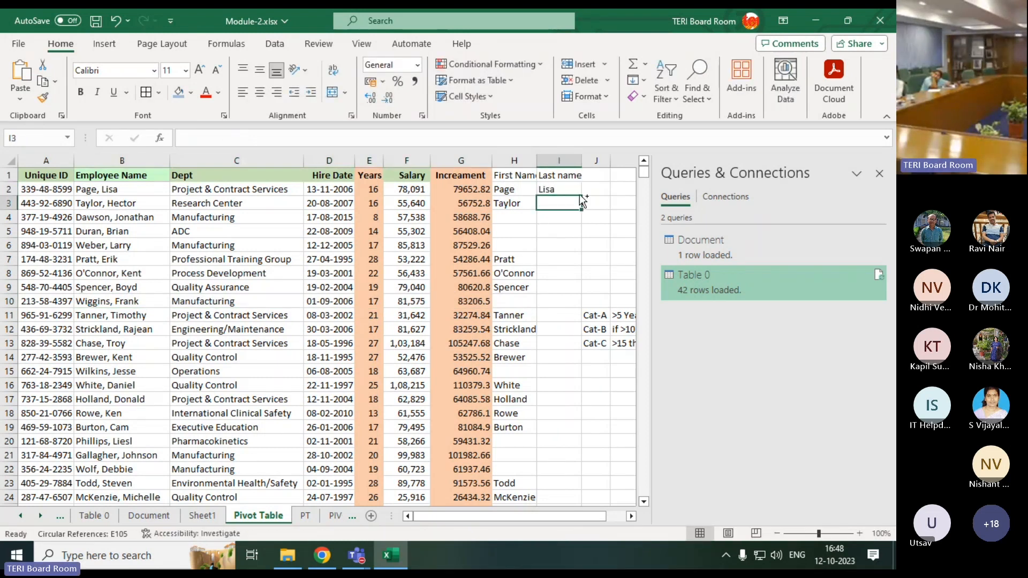
{"action": "key", "text": "ctrl+e"}
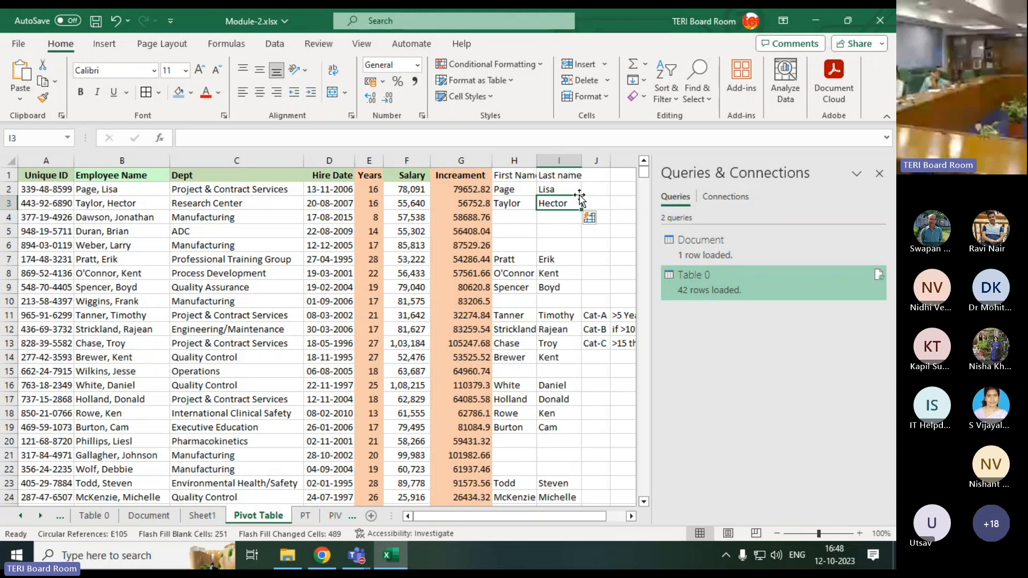
Step: Review the Flash Fill results down the First Name and Last name columns and compare rows 2 and 3 with the Employee Name entries
{"action": "left_click", "coordinate": [520, 258]}
{"action": "left_click", "coordinate": [550, 276]}
{"action": "left_click", "coordinate": [520, 288]}
{"action": "left_click", "coordinate": [525, 325]}
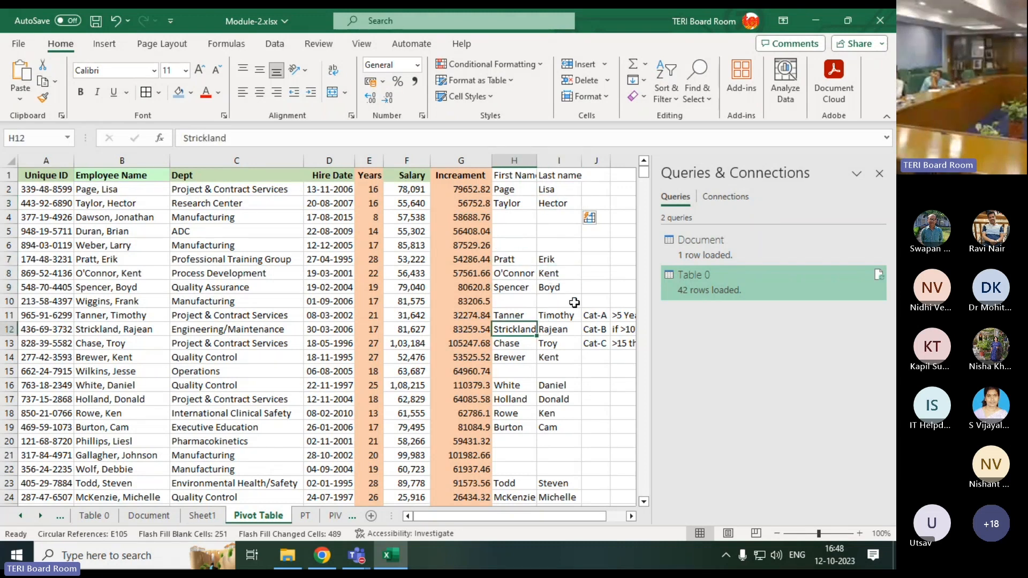
{"action": "left_click", "coordinate": [512, 302]}
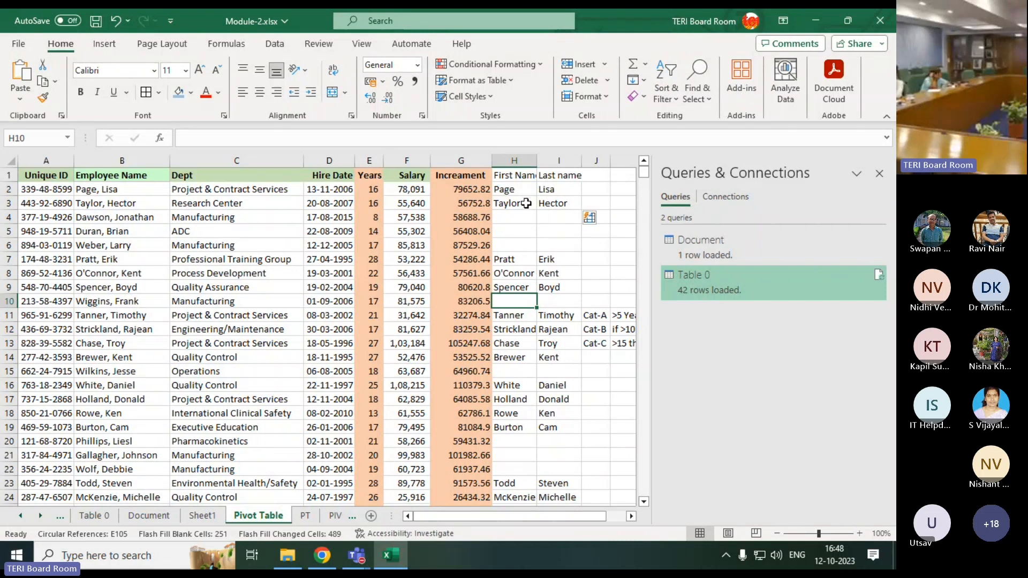
{"action": "scroll", "coordinate": [507, 407], "scroll_direction": "down", "scroll_amount": 7}
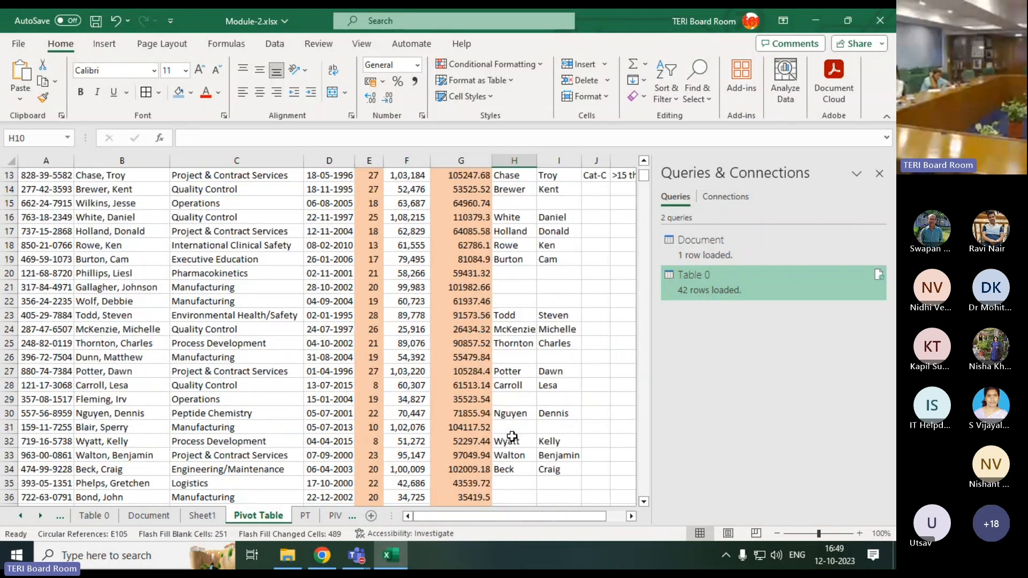
{"action": "scroll", "coordinate": [512, 436], "scroll_direction": "up", "scroll_amount": 1}
{"action": "scroll", "coordinate": [511, 436], "scroll_direction": "up", "scroll_amount": 6}
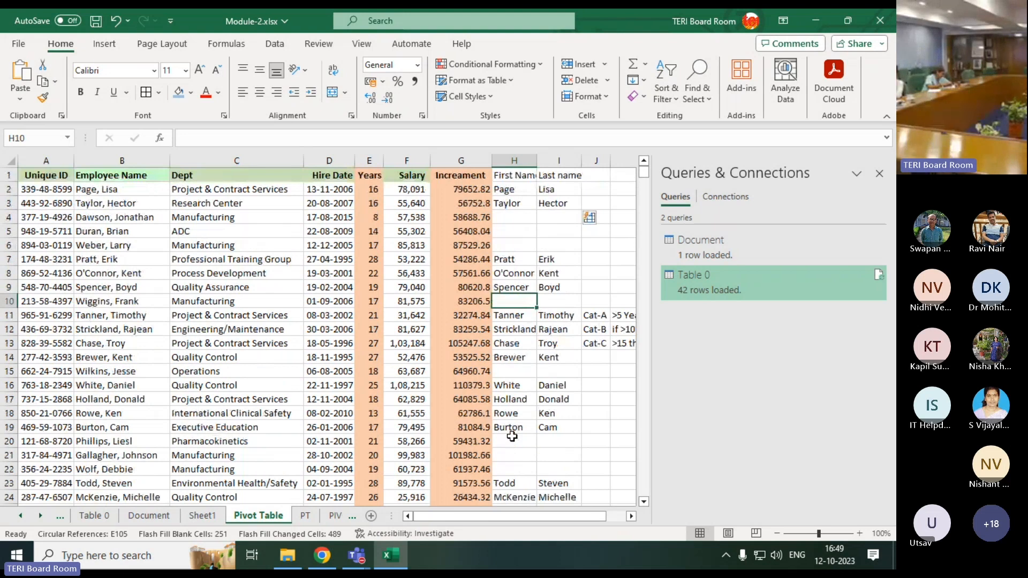
{"action": "left_click", "coordinate": [99, 190]}
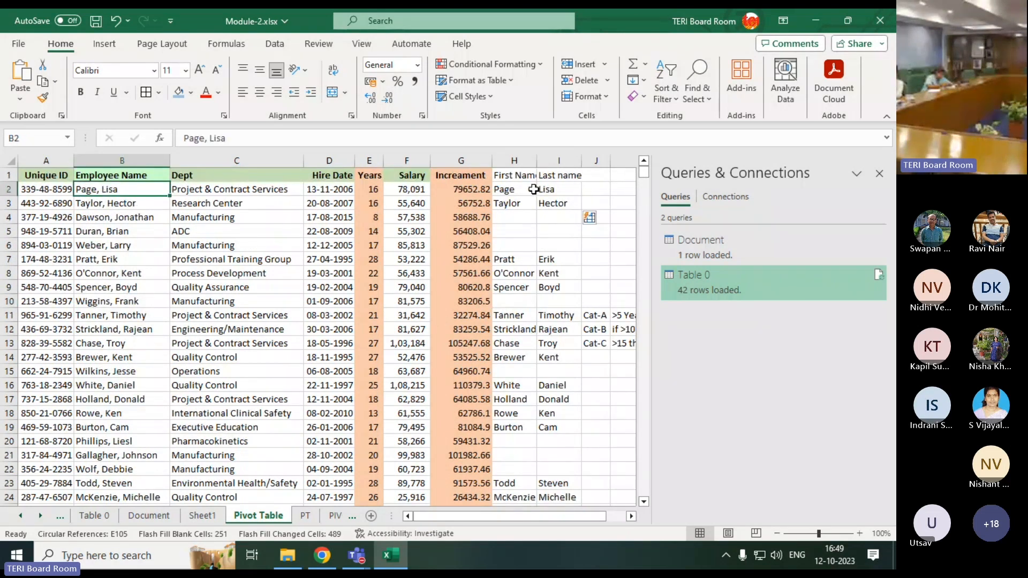
{"action": "left_click_drag", "start_coordinate": [520, 189], "coordinate": [557, 203]}
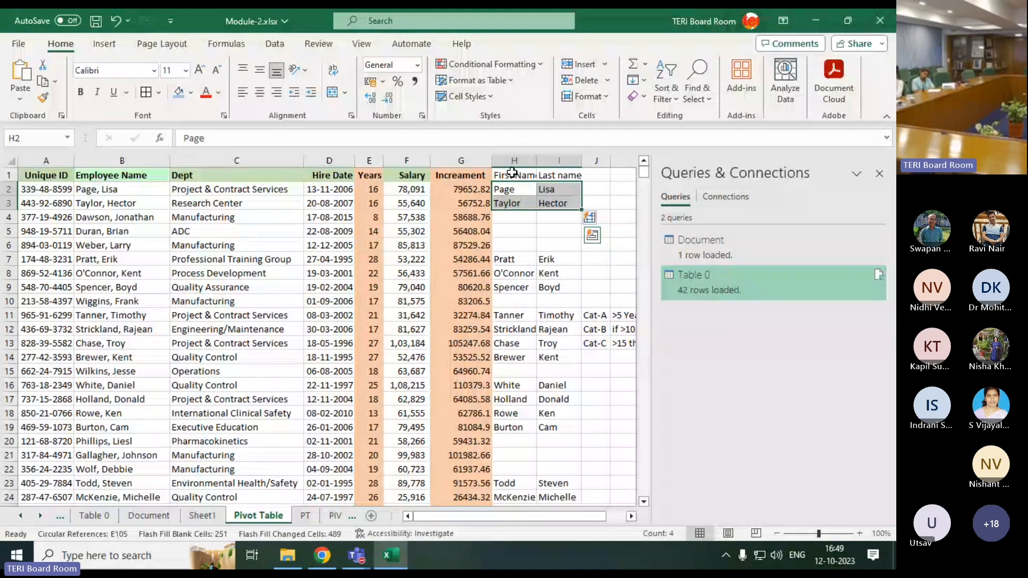
Step: Delete the First Name and Last name columns, H and I, from the sheet
{"action": "left_click_drag", "start_coordinate": [514, 161], "coordinate": [550, 160]}
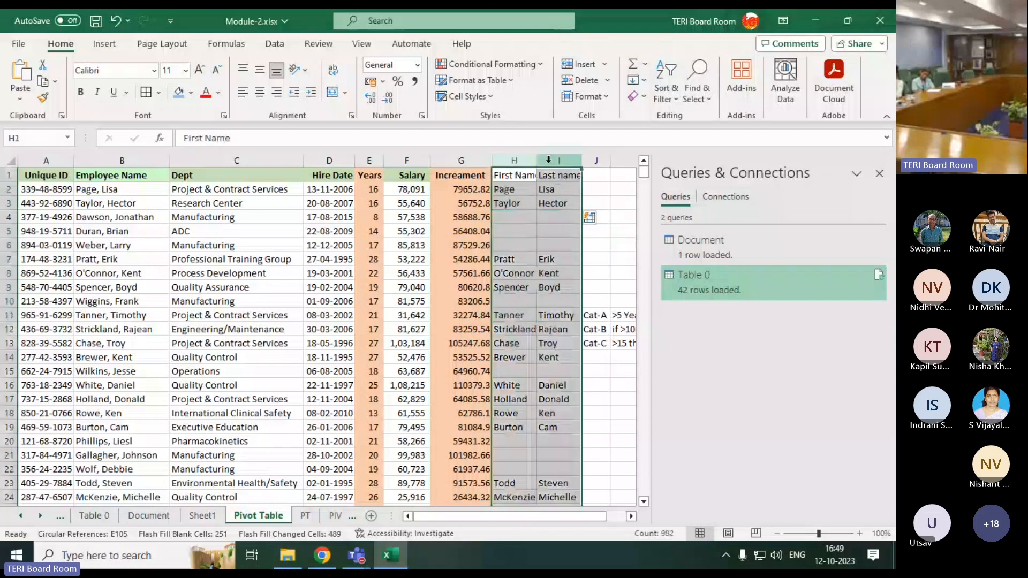
{"action": "right_click", "coordinate": [549, 164]}
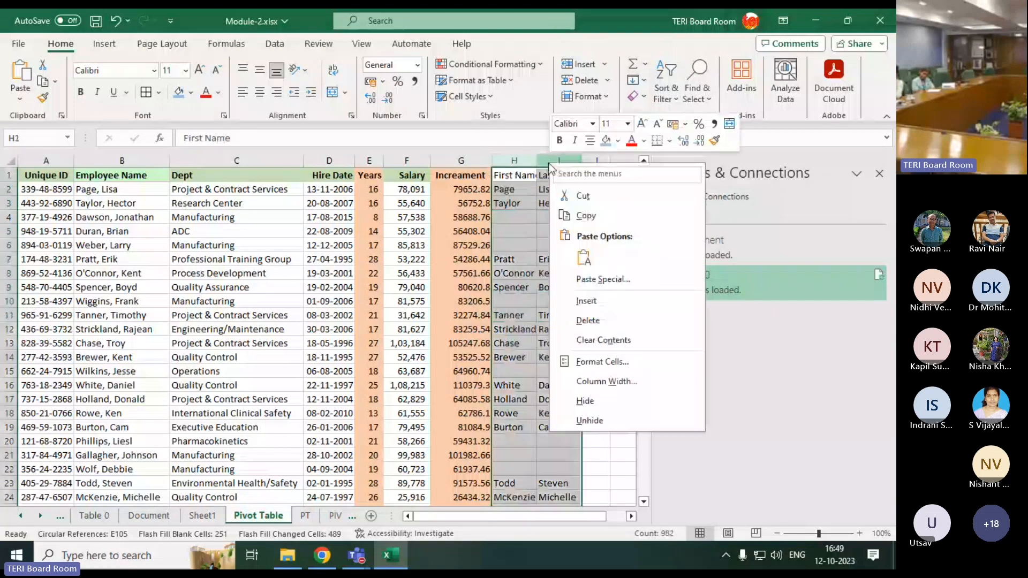
{"action": "left_click", "coordinate": [590, 320]}
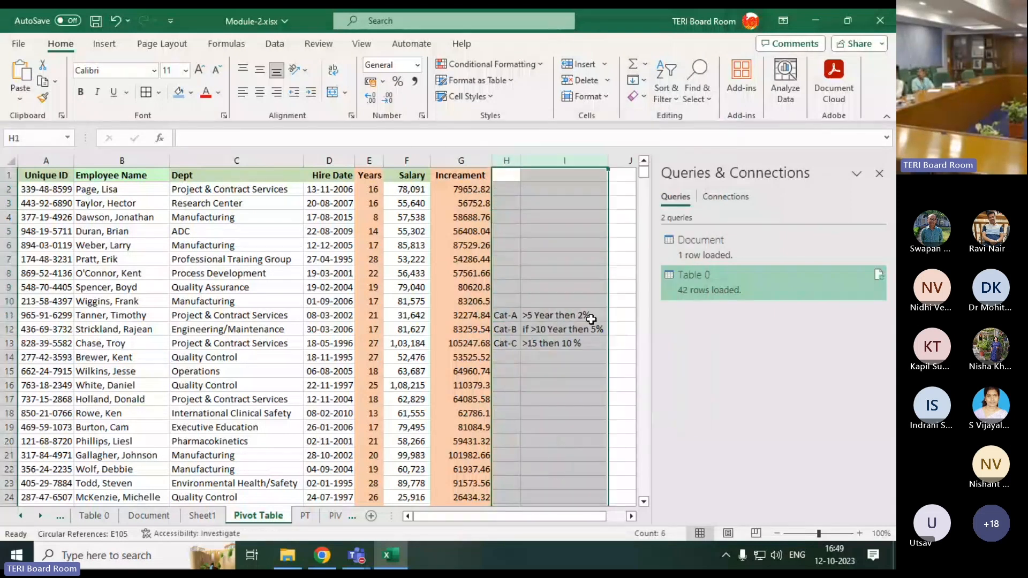
Step: Delete the two columns after Increament that hold the Cat-A to Cat-C labels and their year-based percentage rules
{"action": "left_click", "coordinate": [508, 161]}
{"action": "right_click", "coordinate": [508, 162]}
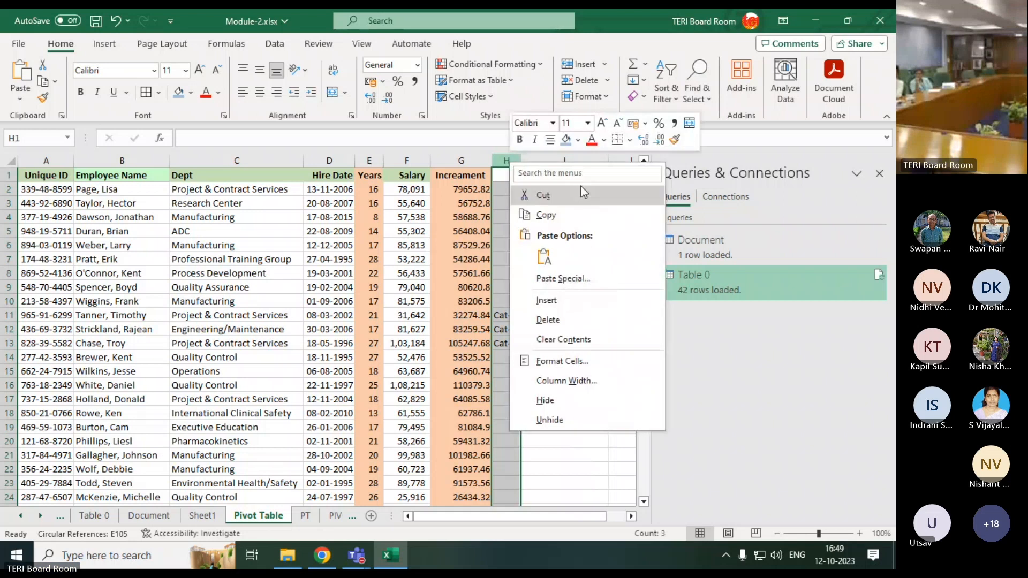
{"action": "left_click", "coordinate": [572, 418]}
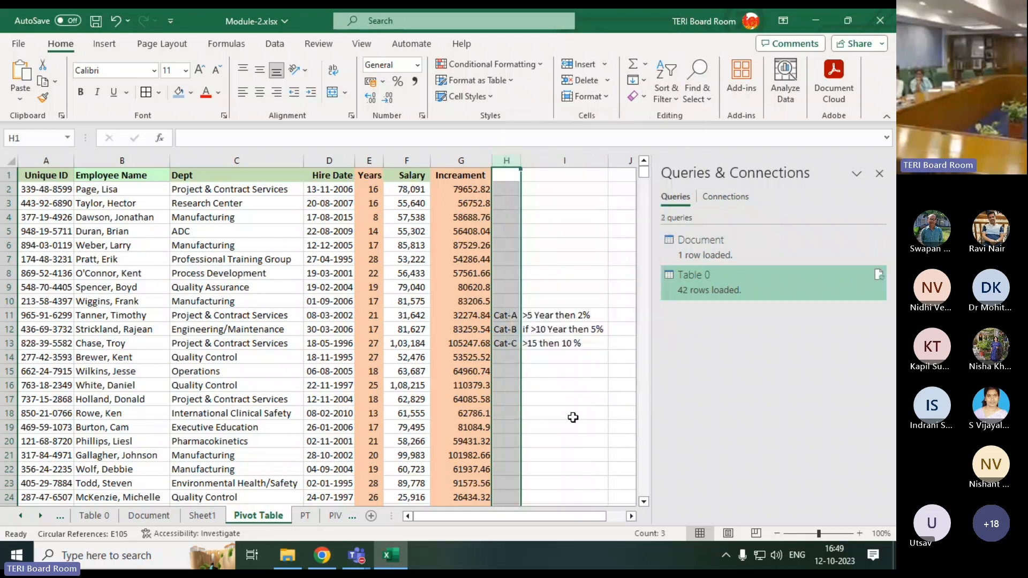
{"action": "right_click", "coordinate": [513, 157]}
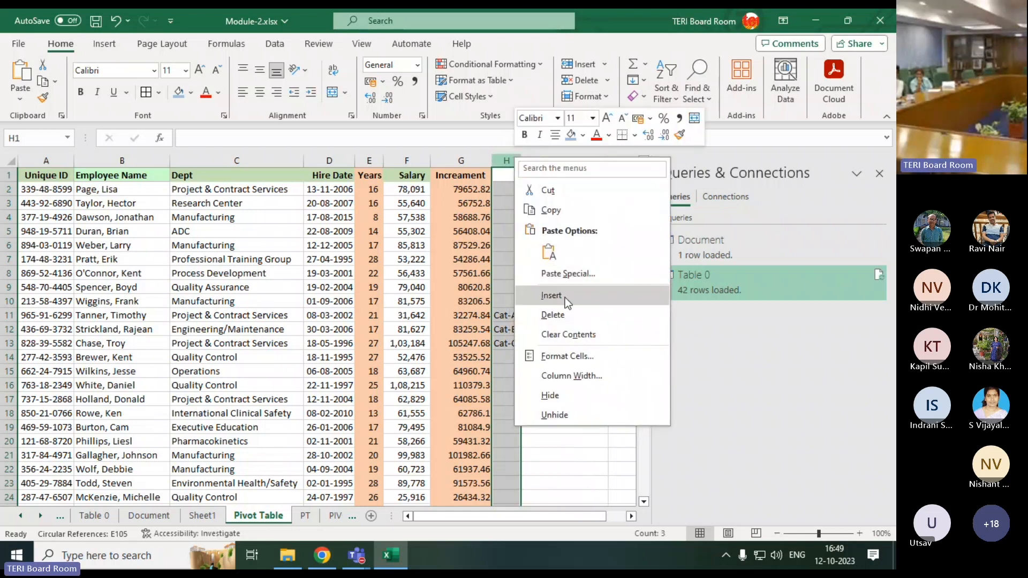
{"action": "left_click", "coordinate": [560, 316]}
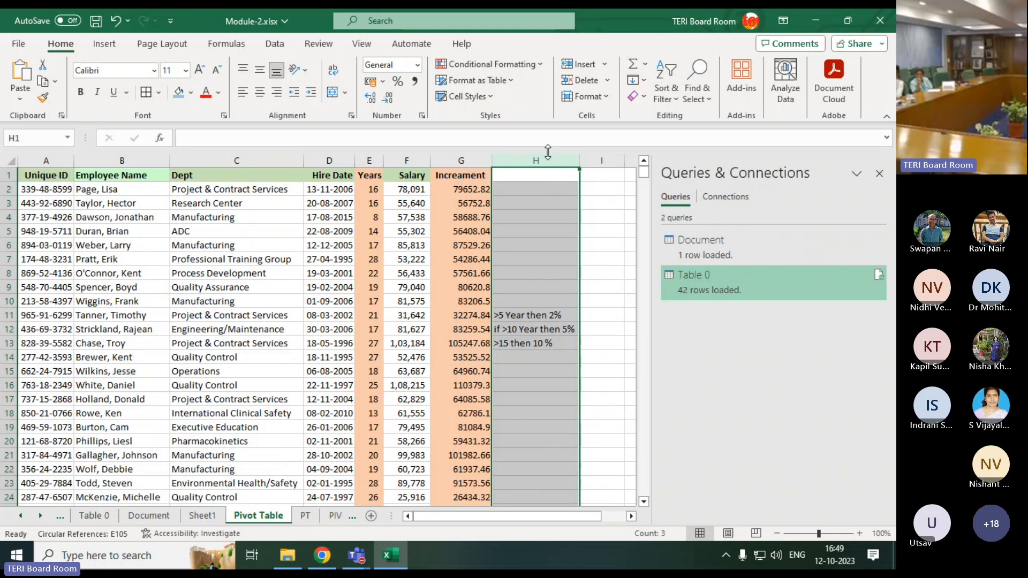
{"action": "right_click", "coordinate": [540, 162]}
{"action": "left_click", "coordinate": [573, 336]}
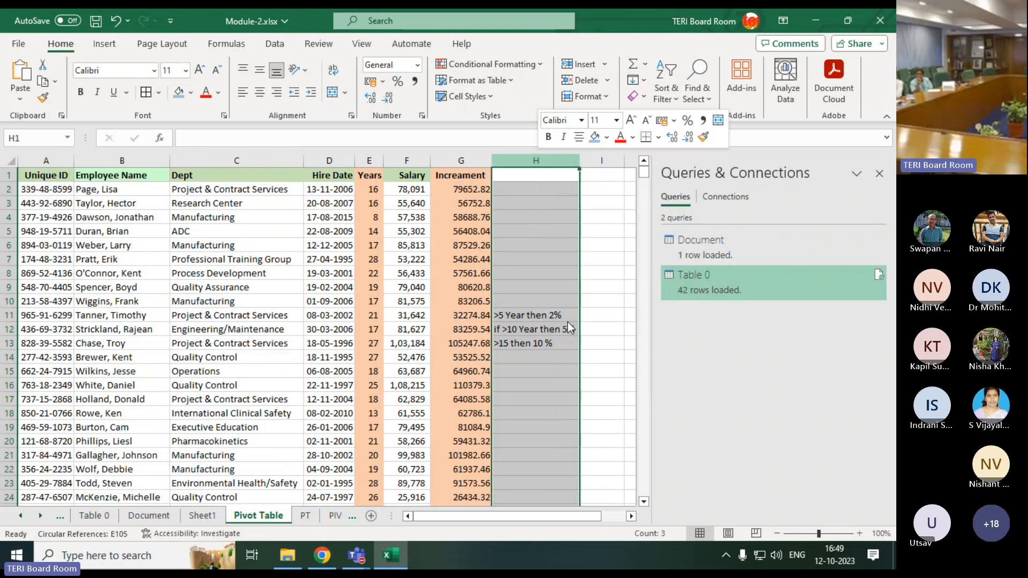
Step: Select the employee data with its headers, from Unique ID in A1 to the Increament column in G23
{"action": "left_click", "coordinate": [171, 222]}
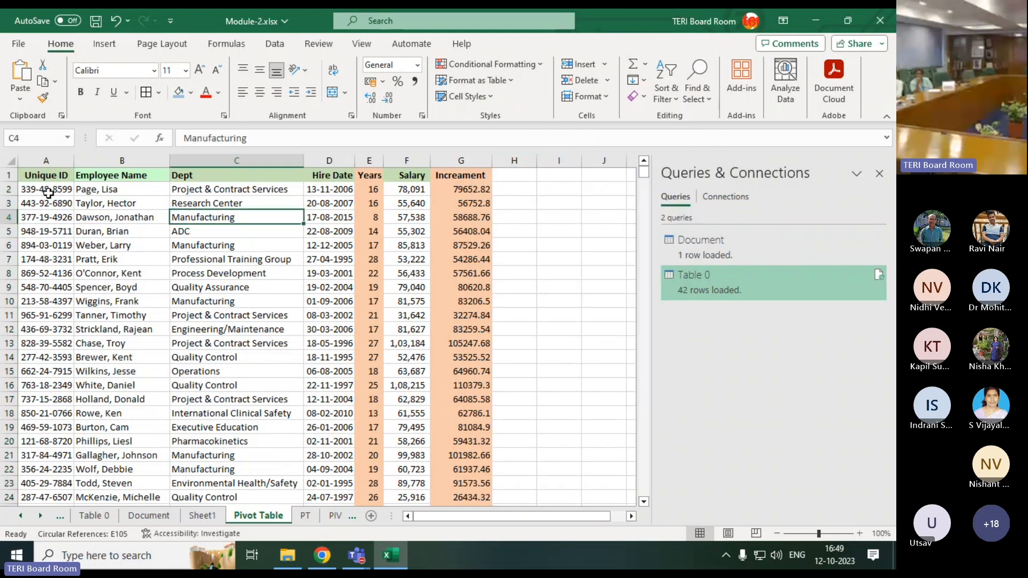
{"action": "left_click", "coordinate": [50, 186]}
{"action": "left_click_drag", "start_coordinate": [48, 175], "coordinate": [482, 483]}
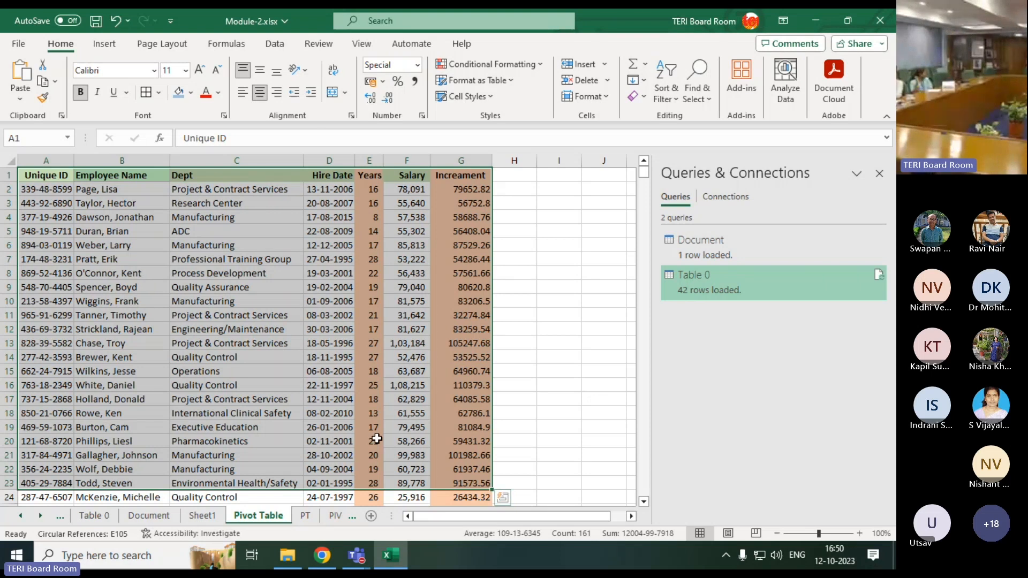
Step: Examine the repeated department entries in the Dept column and the values in the Salary, Years and Increament columns
{"action": "left_click", "coordinate": [542, 289]}
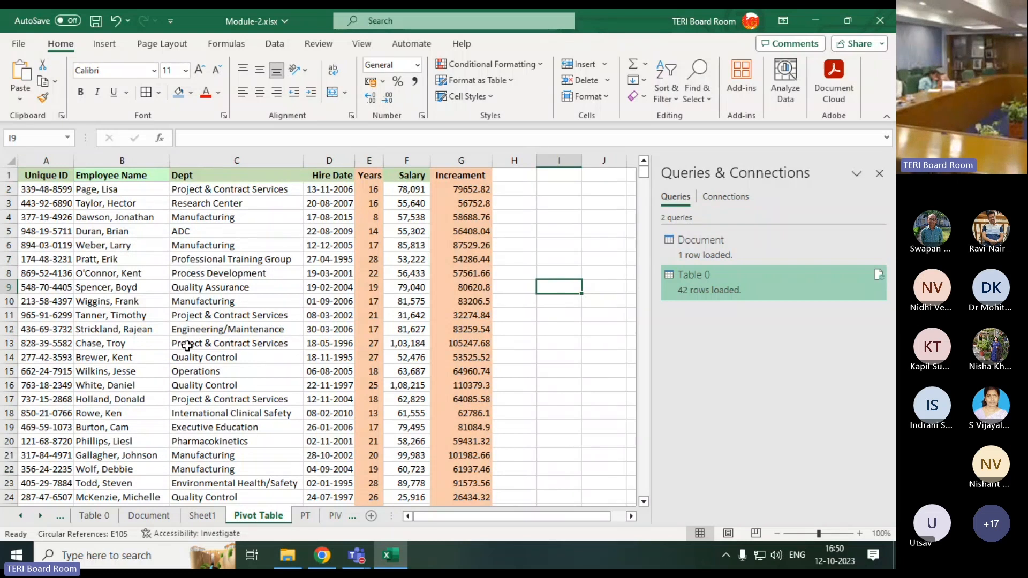
{"action": "left_click", "coordinate": [216, 191]}
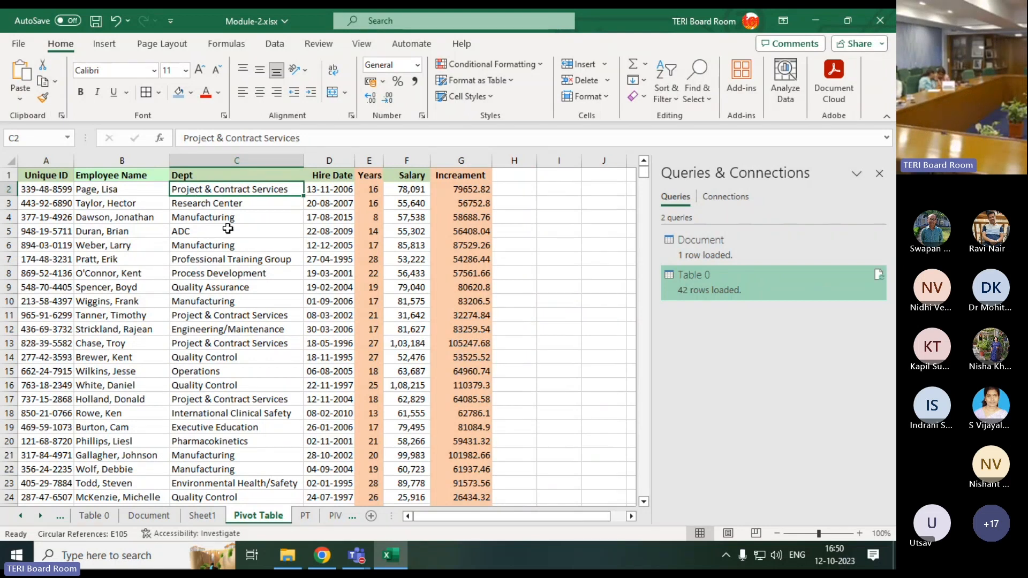
{"action": "left_click", "coordinate": [219, 313]}
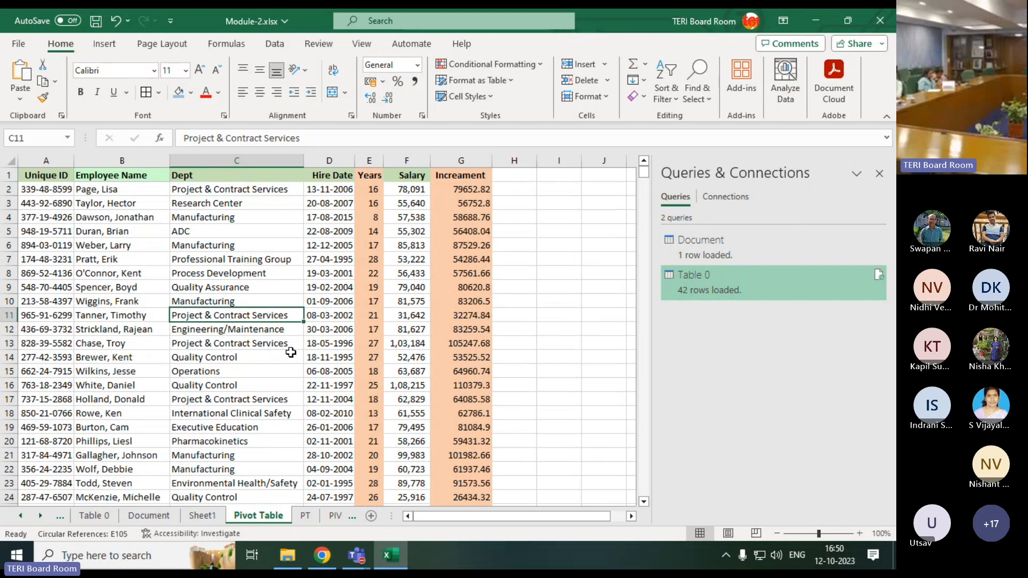
{"action": "left_click", "coordinate": [248, 398]}
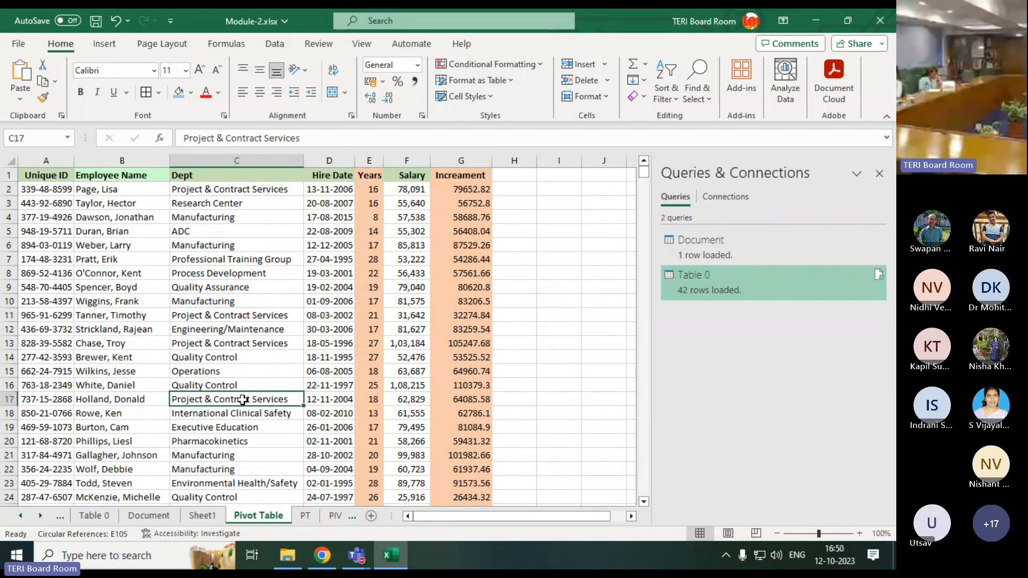
{"action": "left_click", "coordinate": [221, 372]}
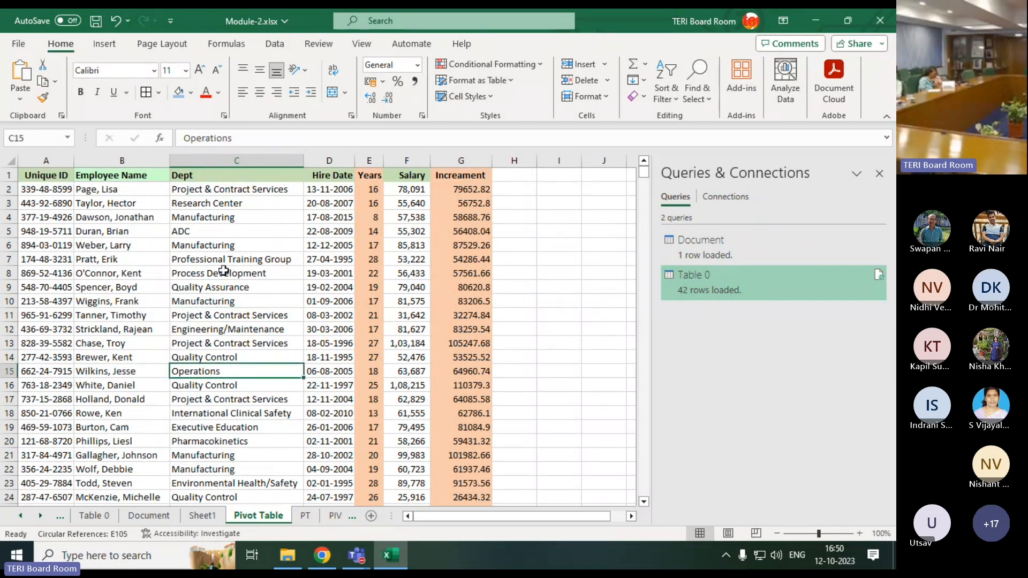
{"action": "scroll", "coordinate": [221, 441], "scroll_direction": "down", "scroll_amount": 2}
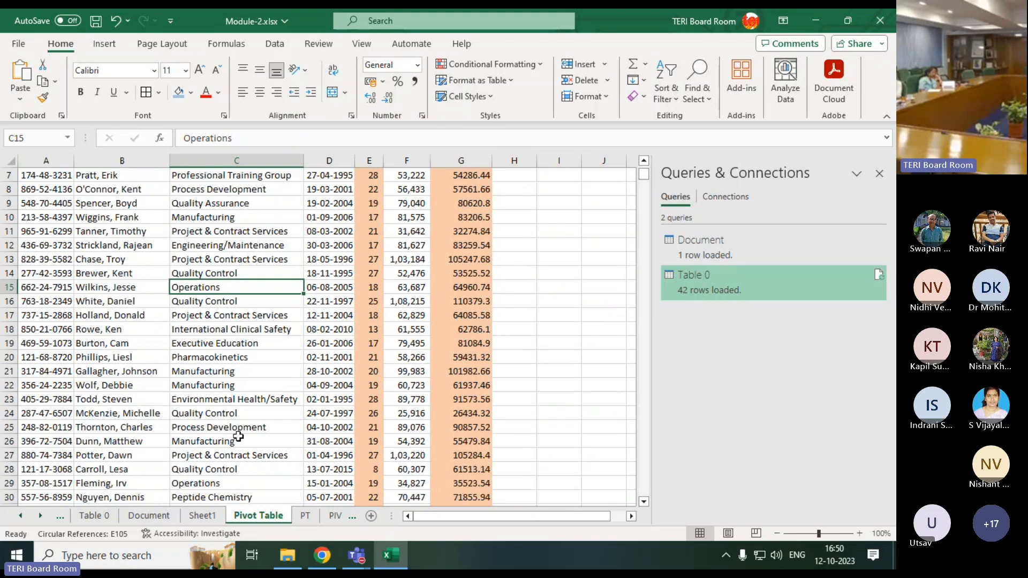
{"action": "scroll", "coordinate": [230, 446], "scroll_direction": "up", "scroll_amount": 2}
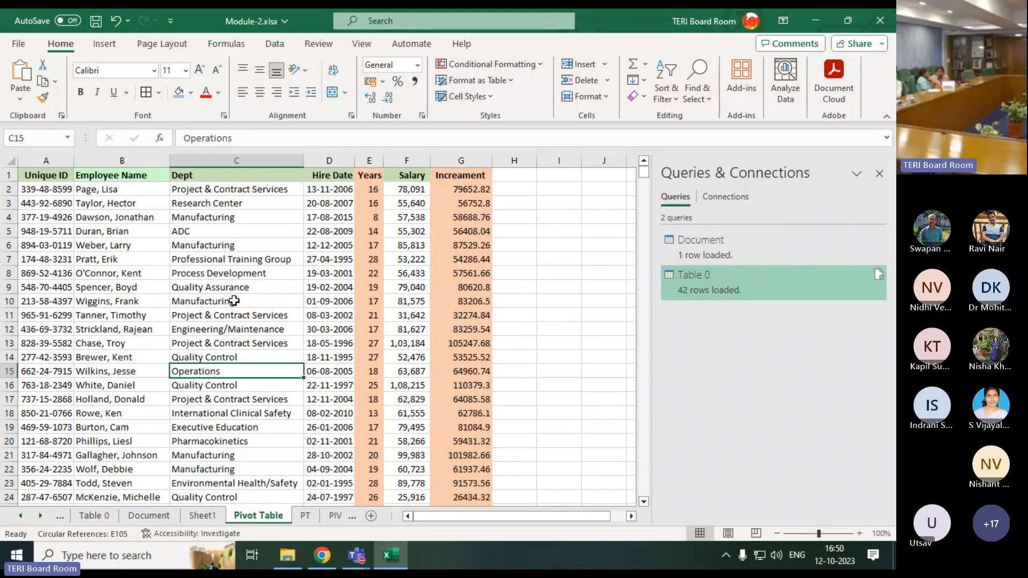
{"action": "left_click_drag", "start_coordinate": [407, 189], "coordinate": [408, 250]}
{"action": "left_click_drag", "start_coordinate": [374, 190], "coordinate": [365, 285]}
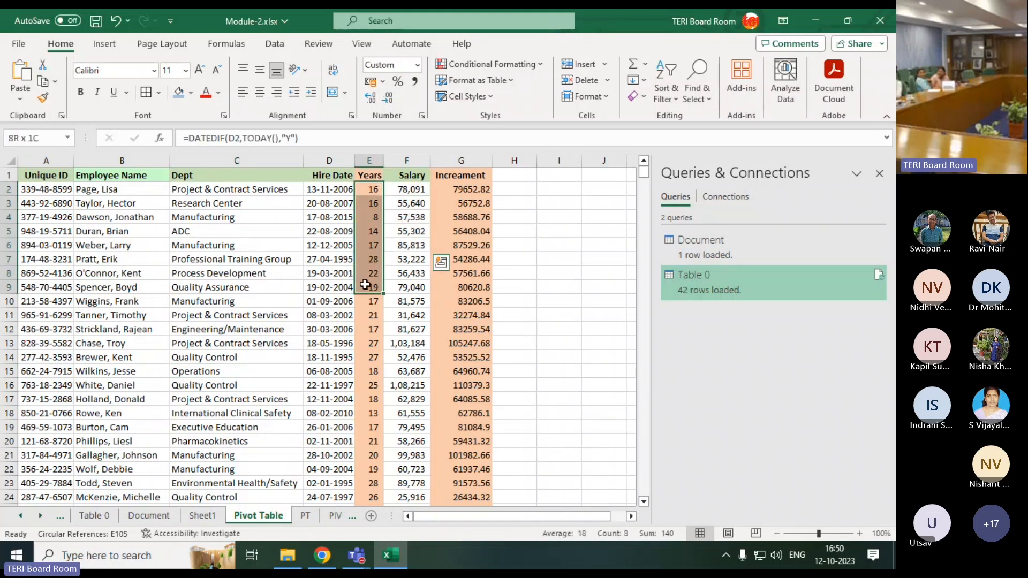
{"action": "left_click_drag", "start_coordinate": [465, 190], "coordinate": [460, 244]}
{"action": "left_click", "coordinate": [556, 214]}
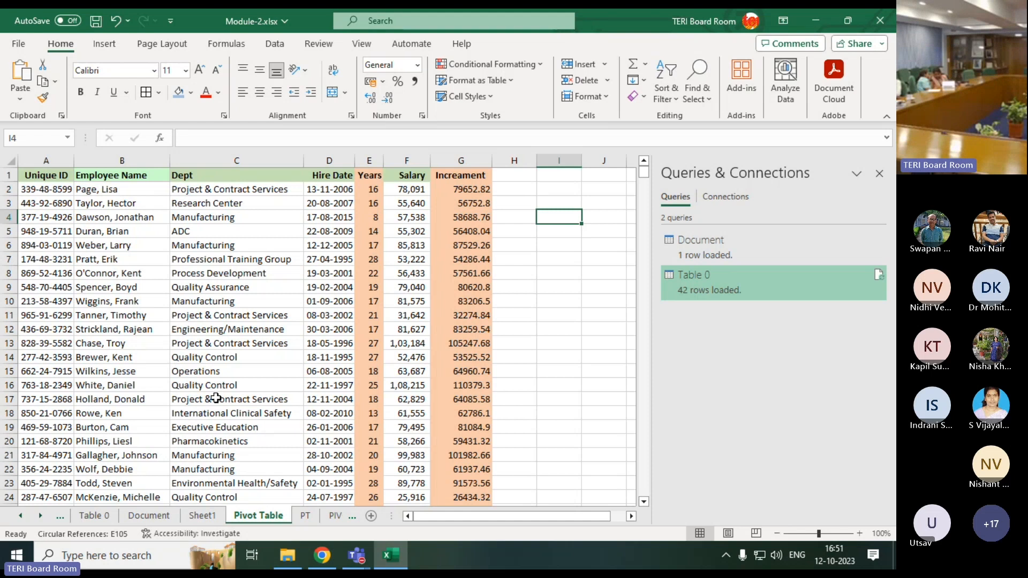
Step: Select the entire employee data range on the Pivot Table sheet and start a PivotTable from a table or range
{"action": "left_click", "coordinate": [127, 382]}
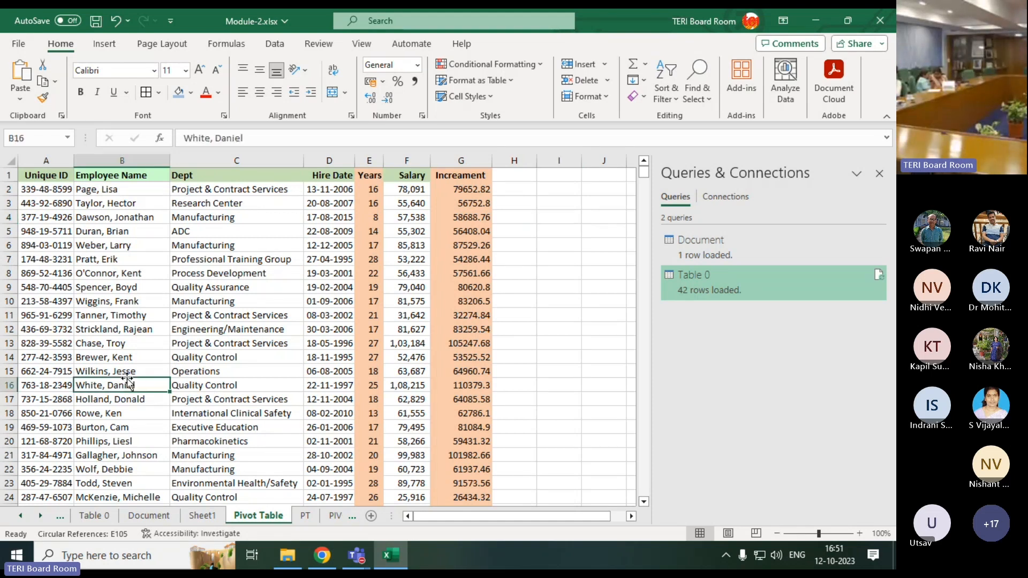
{"action": "key", "text": "ctrl+a"}
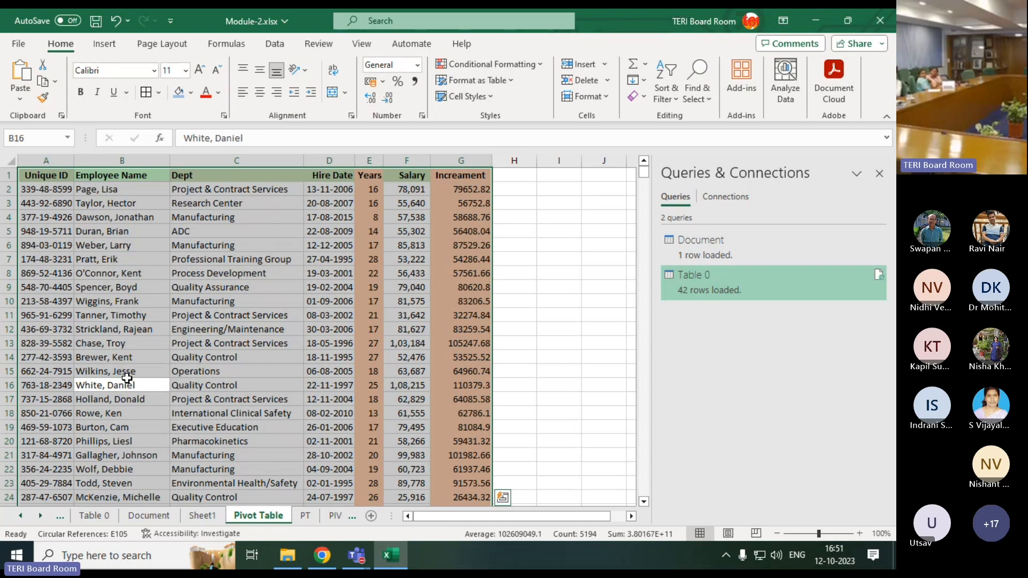
{"action": "left_click", "coordinate": [113, 48]}
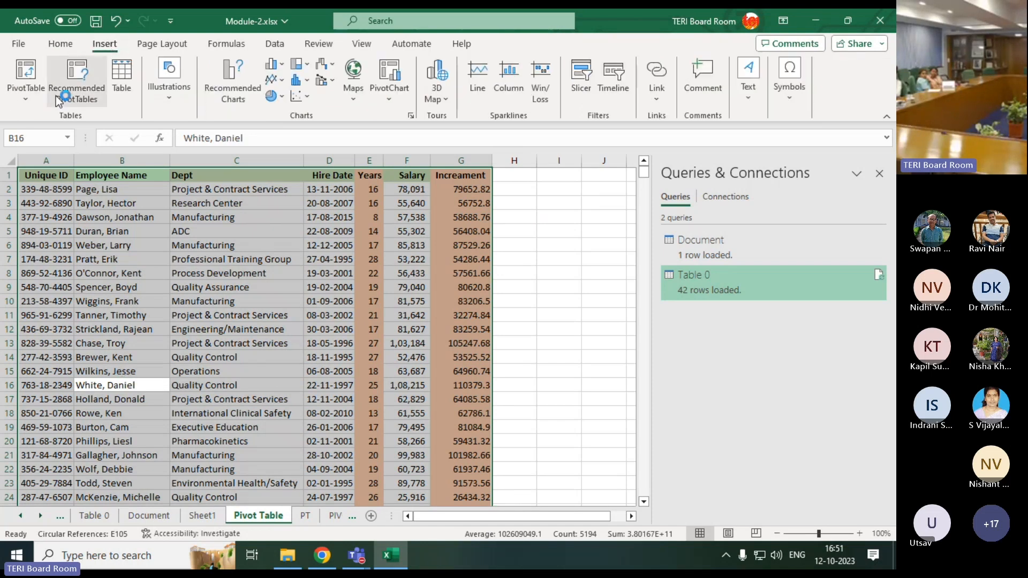
{"action": "left_click", "coordinate": [28, 97]}
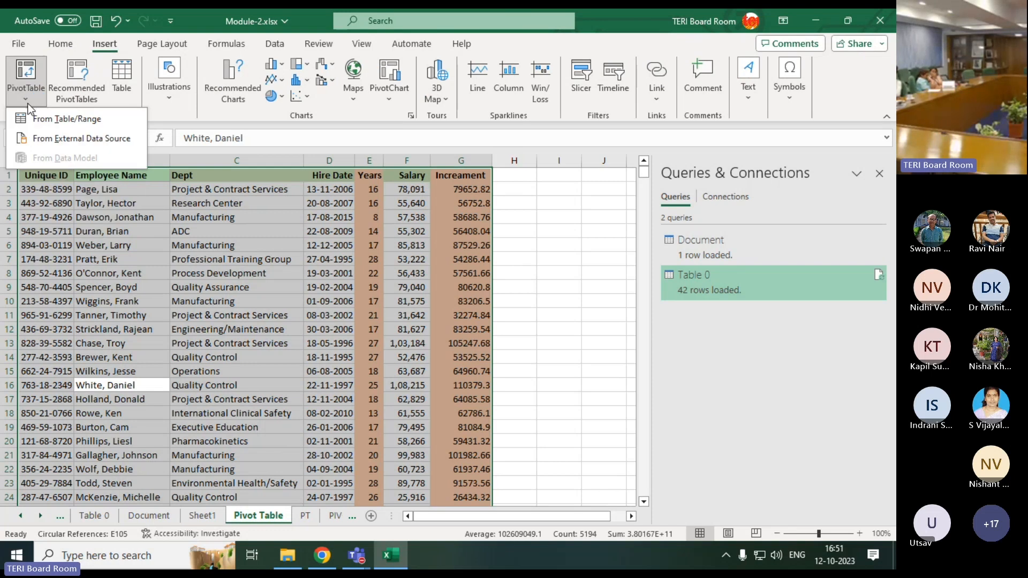
{"action": "left_click", "coordinate": [393, 99]}
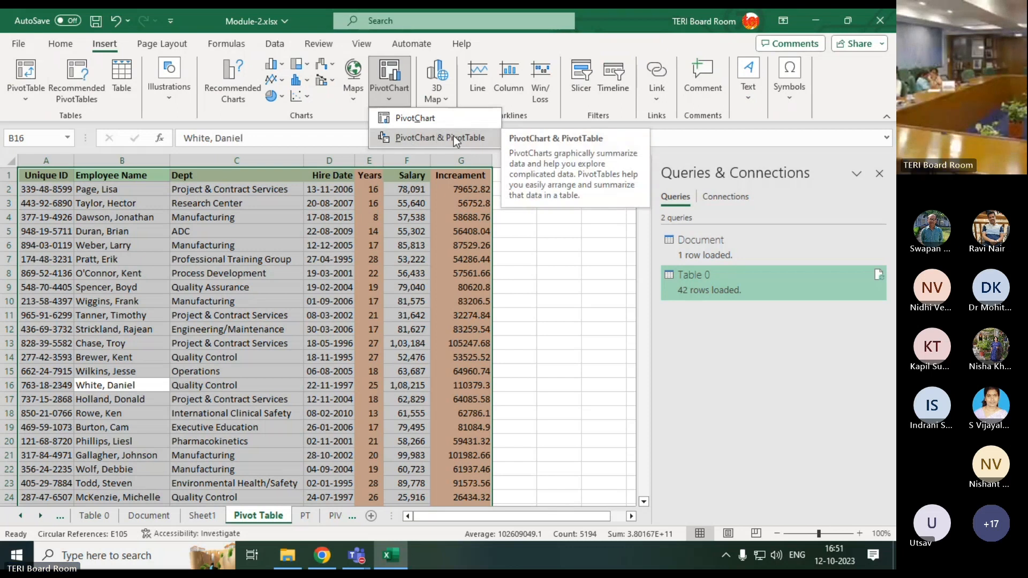
{"action": "left_click", "coordinate": [20, 95]}
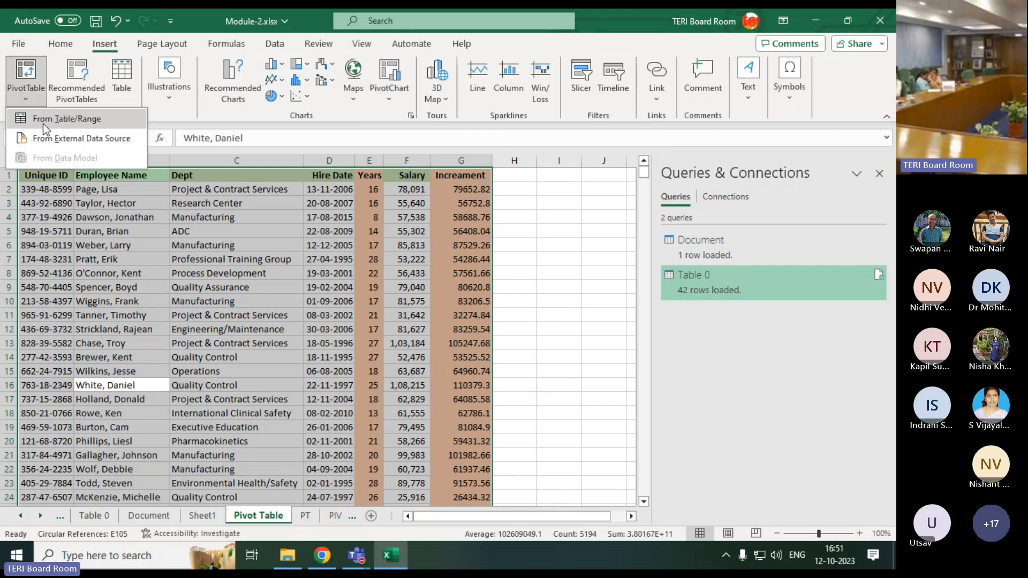
{"action": "left_click", "coordinate": [81, 135]}
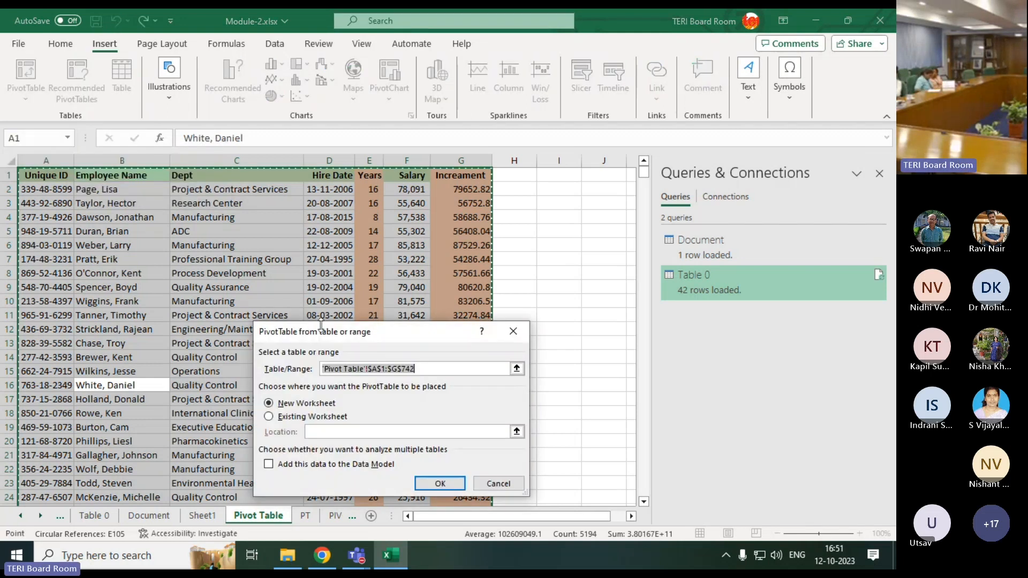
Step: Create the PivotTable on a new worksheet from the range 'Pivot Table'!$A$1:$G$742, without adding it to the data model
{"action": "left_click_drag", "start_coordinate": [328, 334], "coordinate": [574, 198]}
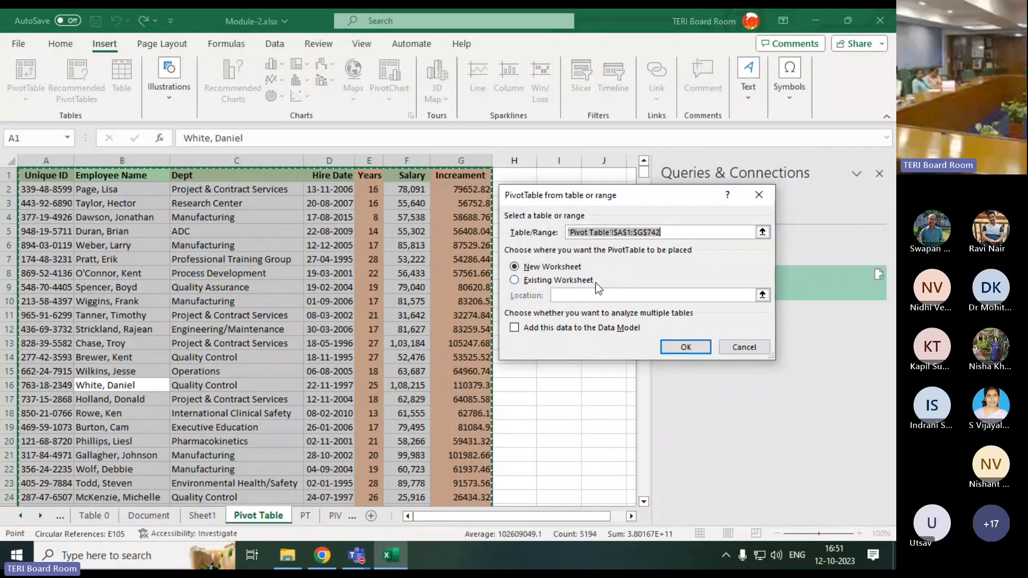
{"action": "left_click", "coordinate": [549, 280]}
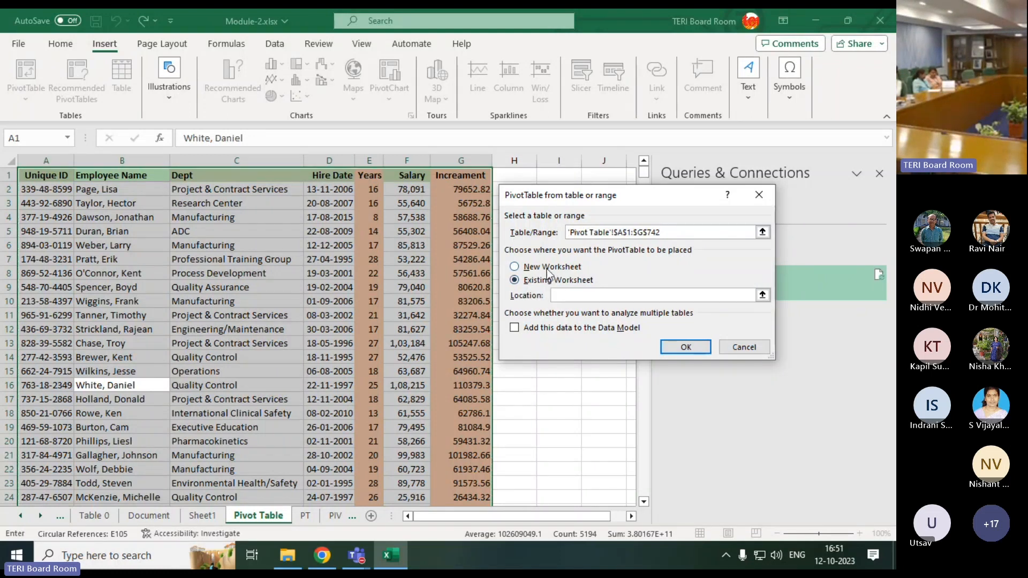
{"action": "left_click", "coordinate": [548, 269]}
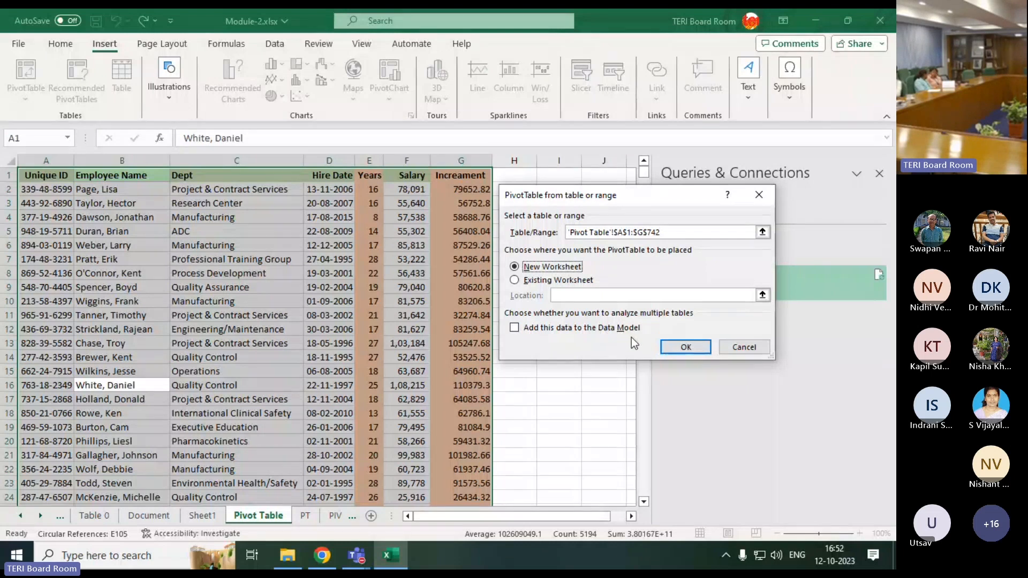
{"action": "left_click", "coordinate": [681, 347]}
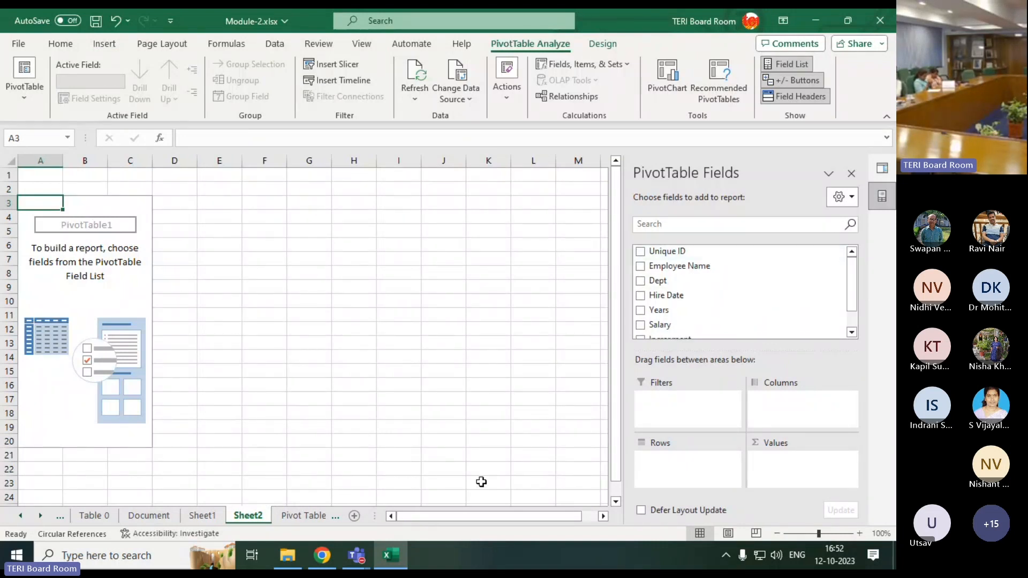
Step: Compare the column headings on the Pivot Table sheet with the fields listed for the empty PivotTable on Sheet2
{"action": "left_click", "coordinate": [282, 516]}
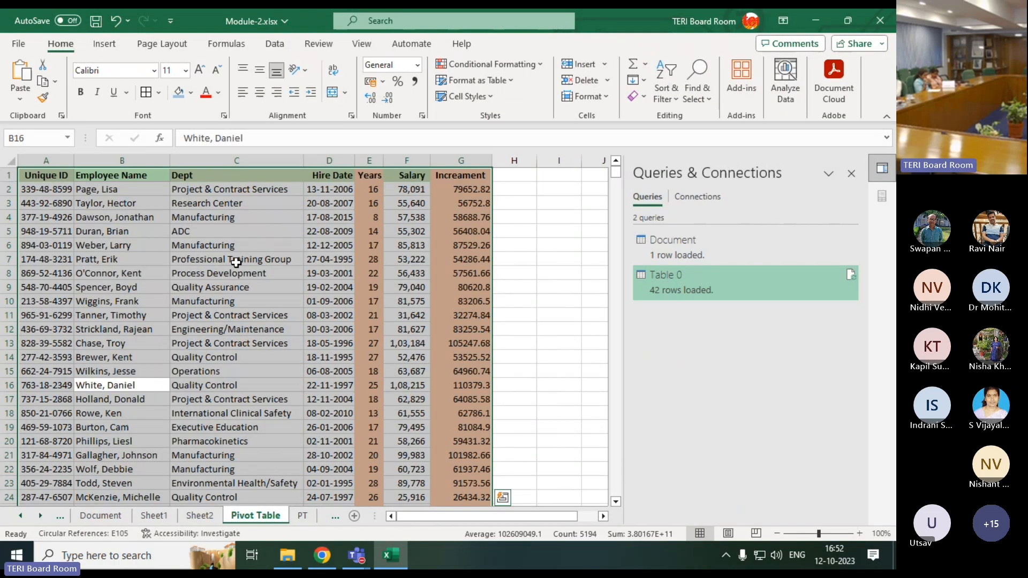
{"action": "key", "text": "ctrl+Home"}
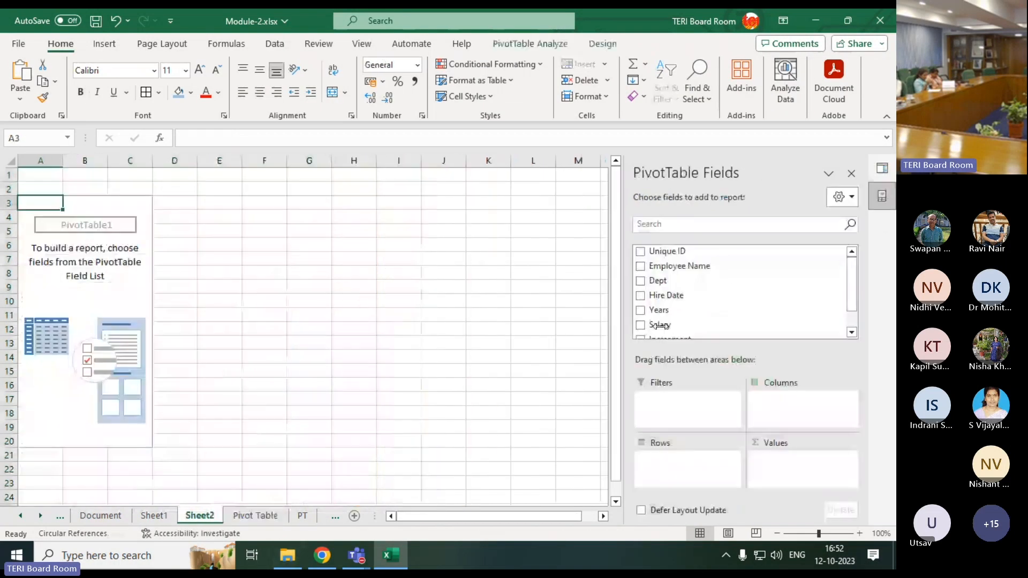
{"action": "left_click", "coordinate": [199, 516]}
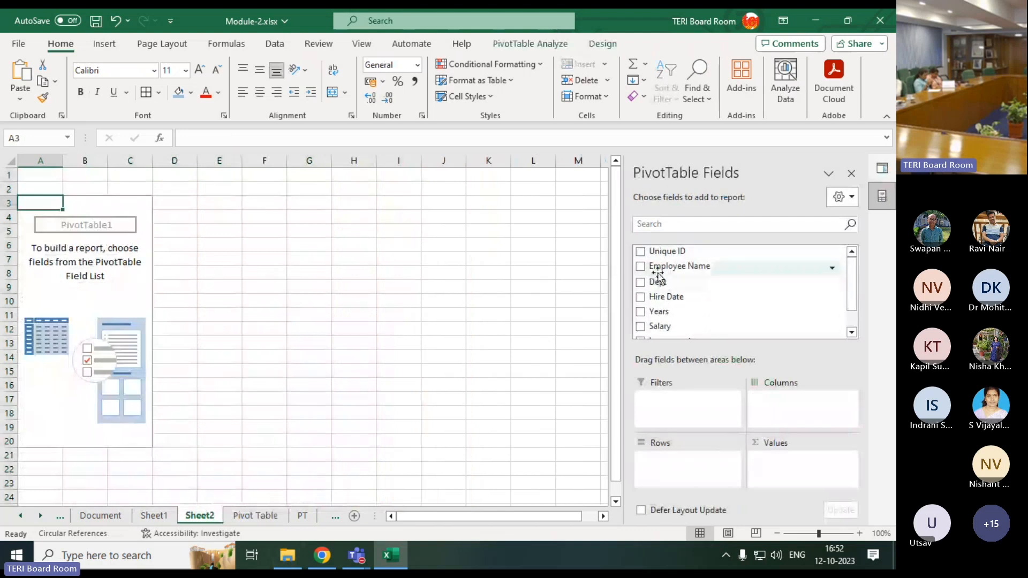
{"action": "scroll", "coordinate": [674, 279], "scroll_direction": "down", "scroll_amount": 1}
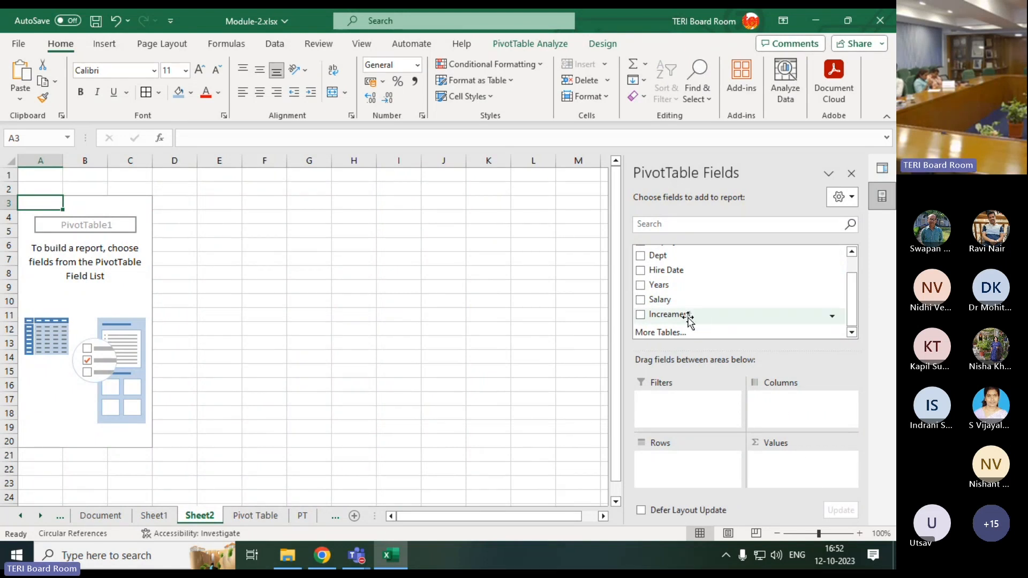
{"action": "key", "text": "alt"}
{"action": "scroll", "coordinate": [656, 313], "scroll_direction": "up", "scroll_amount": 1}
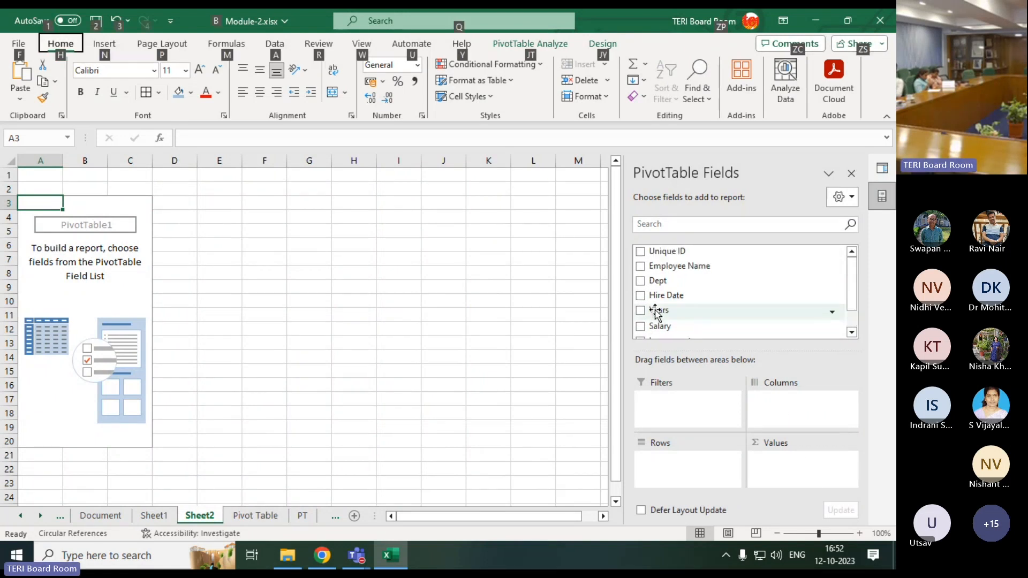
Step: Add the Dept field to the PivotTable's rows and look through the list of departments down to Grand Total
{"action": "left_click", "coordinate": [641, 282]}
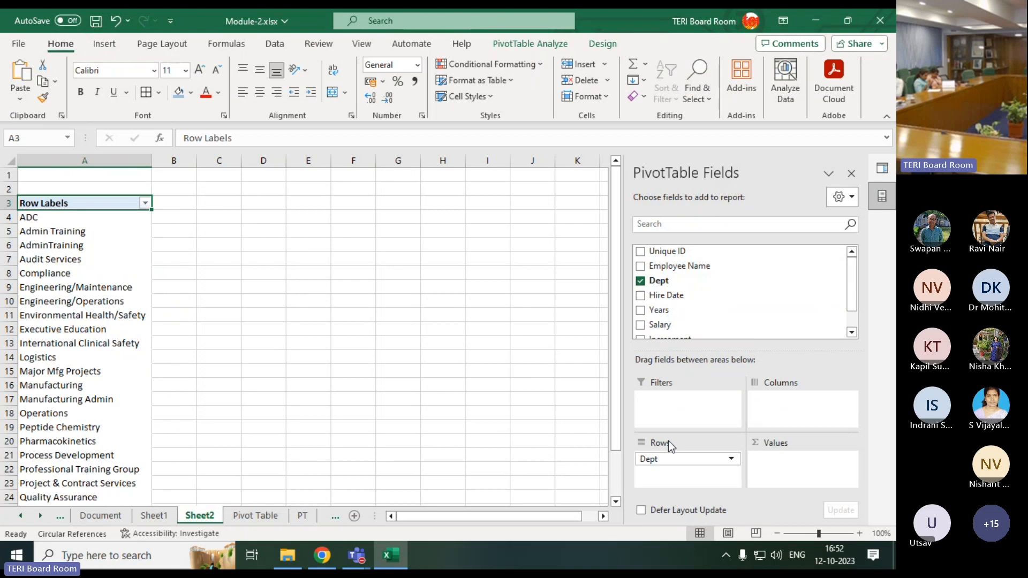
{"action": "scroll", "coordinate": [48, 359], "scroll_direction": "down", "scroll_amount": 2}
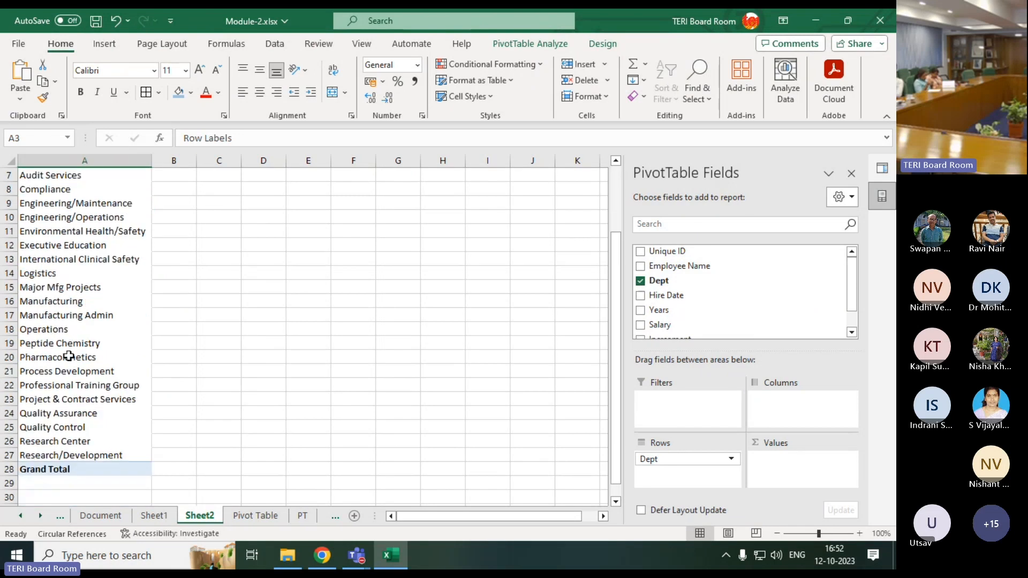
{"action": "scroll", "coordinate": [68, 357], "scroll_direction": "up", "scroll_amount": 2}
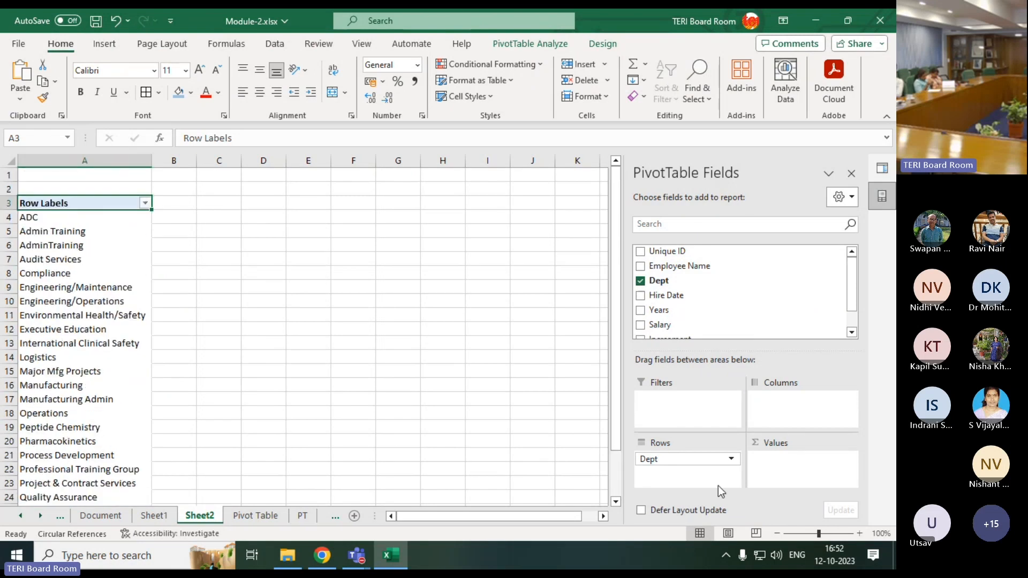
Step: Move the Dept field from Rows to Filters and look through the department choices in the report filter without choosing one
{"action": "left_click_drag", "start_coordinate": [666, 459], "coordinate": [716, 405]}
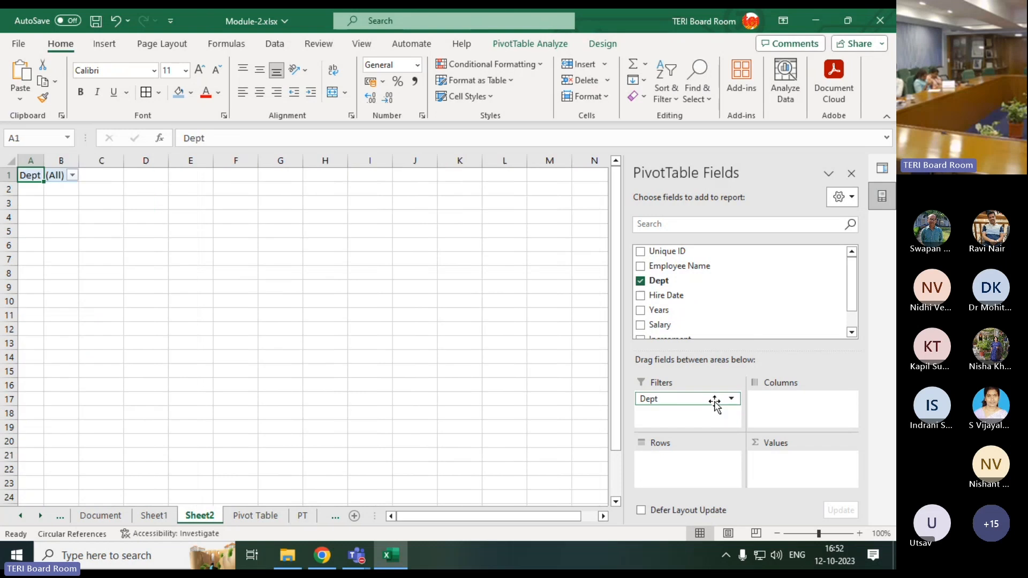
{"action": "left_click", "coordinate": [73, 175]}
{"action": "scroll", "coordinate": [69, 265], "scroll_direction": "down", "scroll_amount": 6}
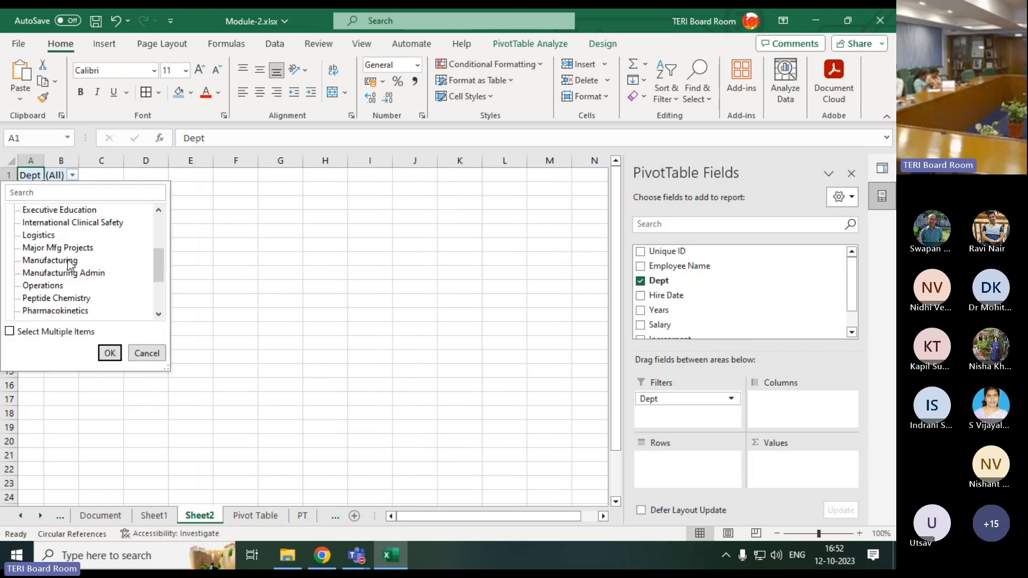
{"action": "scroll", "coordinate": [69, 265], "scroll_direction": "up", "scroll_amount": 8}
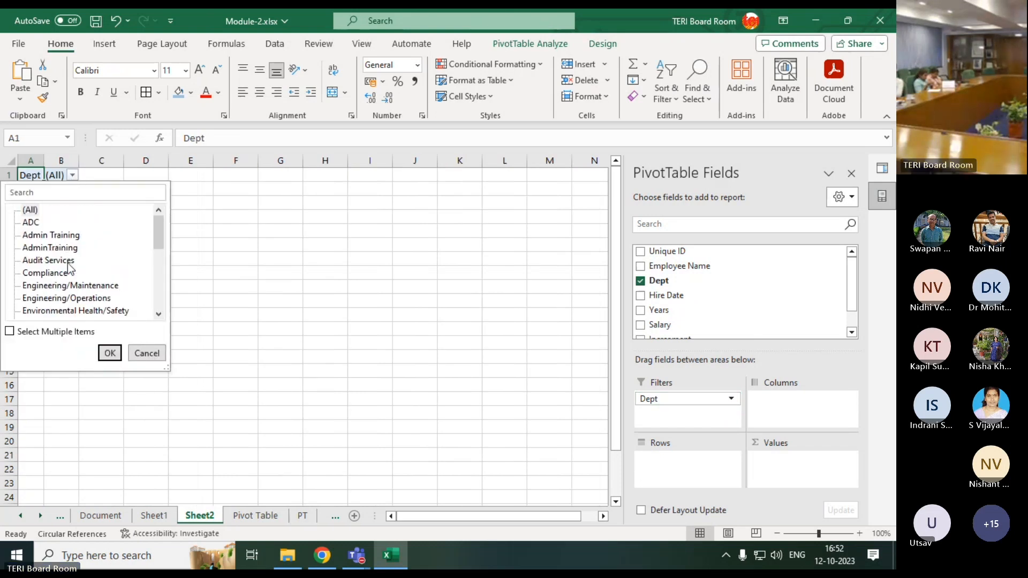
{"action": "left_click", "coordinate": [361, 323]}
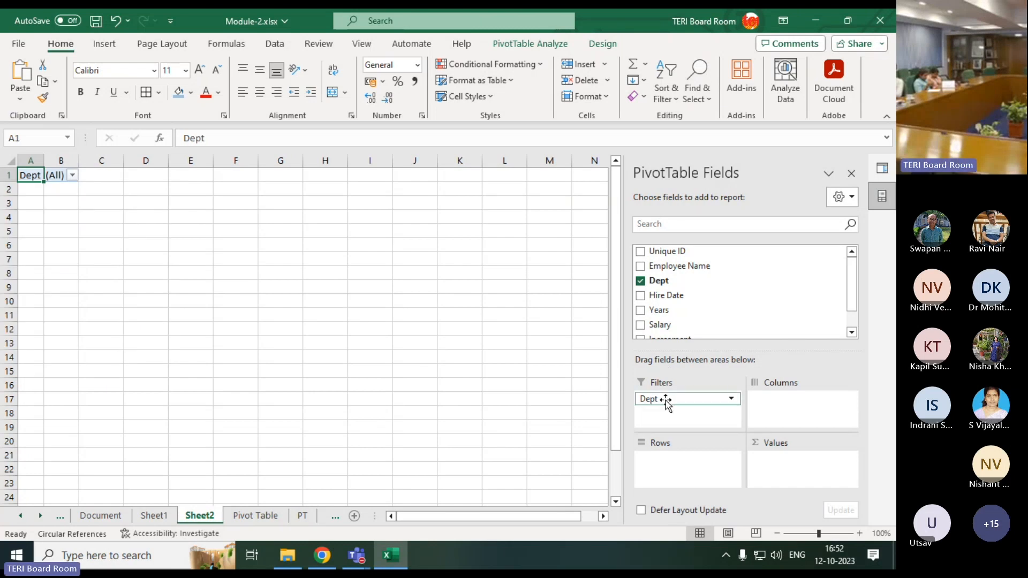
Step: Move the Dept field from Filters to Columns and on to Values, and select the result cell A4
{"action": "left_click_drag", "start_coordinate": [664, 399], "coordinate": [763, 407]}
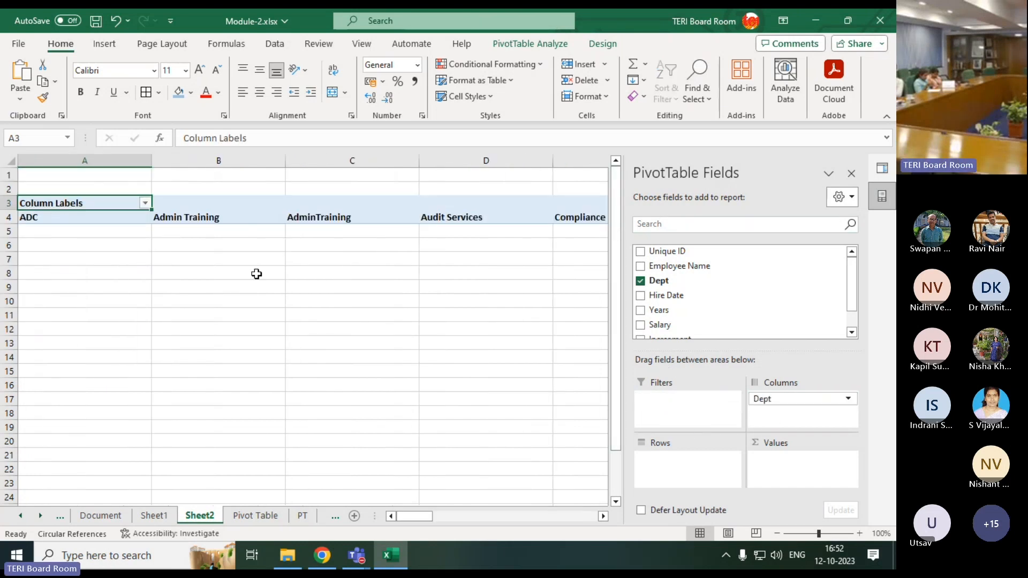
{"action": "left_click_drag", "start_coordinate": [798, 399], "coordinate": [770, 448]}
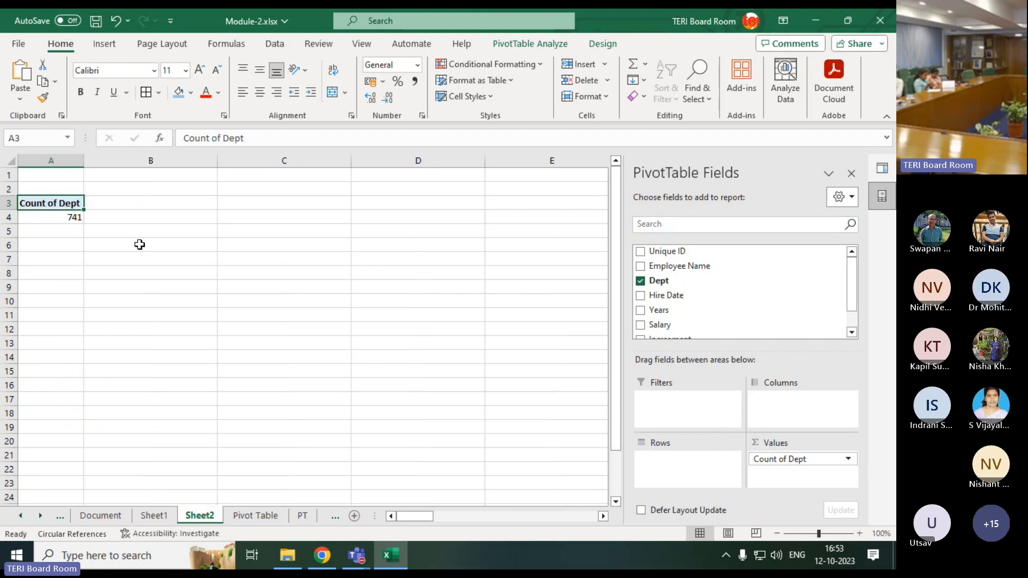
{"action": "left_click", "coordinate": [62, 216]}
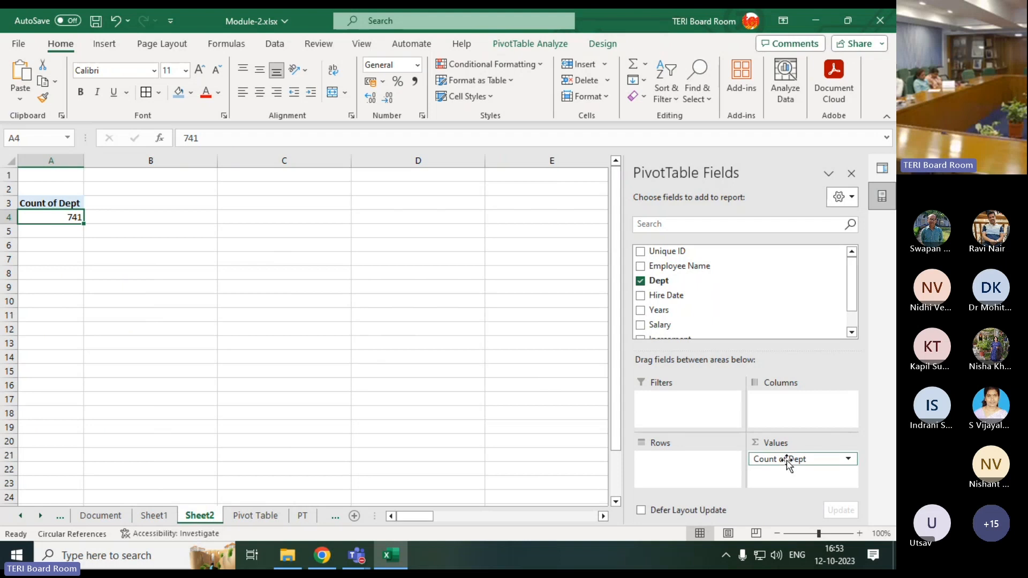
Step: Move the Dept field from Values back to Rows and add the Employee Name field to Values
{"action": "left_click_drag", "start_coordinate": [791, 460], "coordinate": [674, 459]}
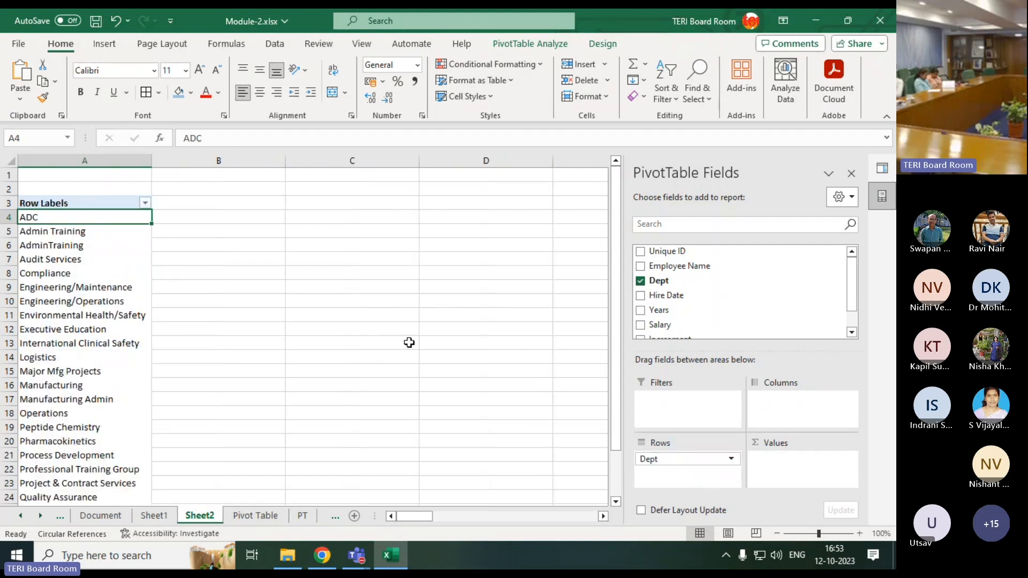
{"action": "scroll", "coordinate": [265, 330], "scroll_direction": "down", "scroll_amount": 2}
{"action": "scroll", "coordinate": [265, 331], "scroll_direction": "up", "scroll_amount": 1}
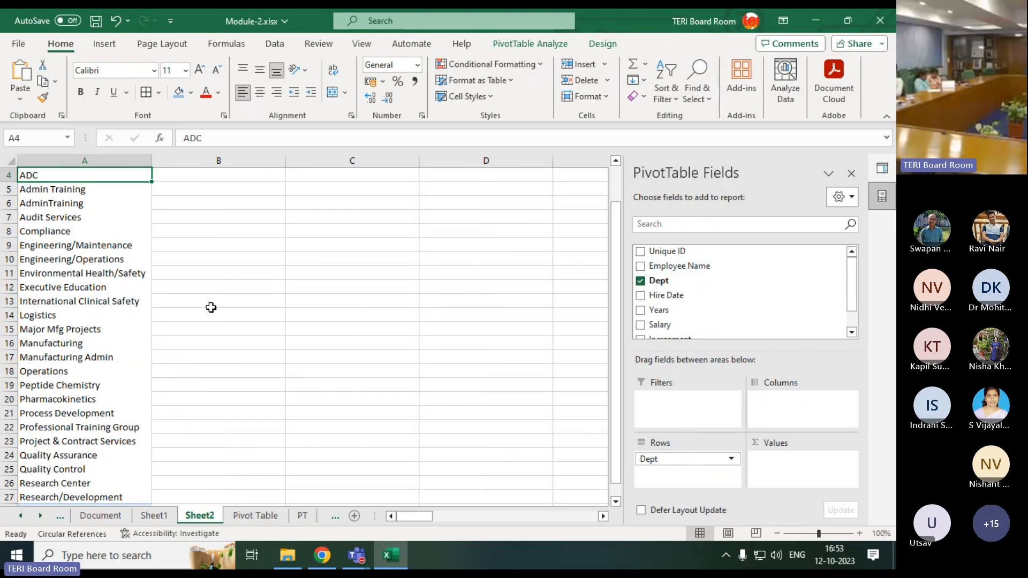
{"action": "scroll", "coordinate": [186, 303], "scroll_direction": "up", "scroll_amount": 1}
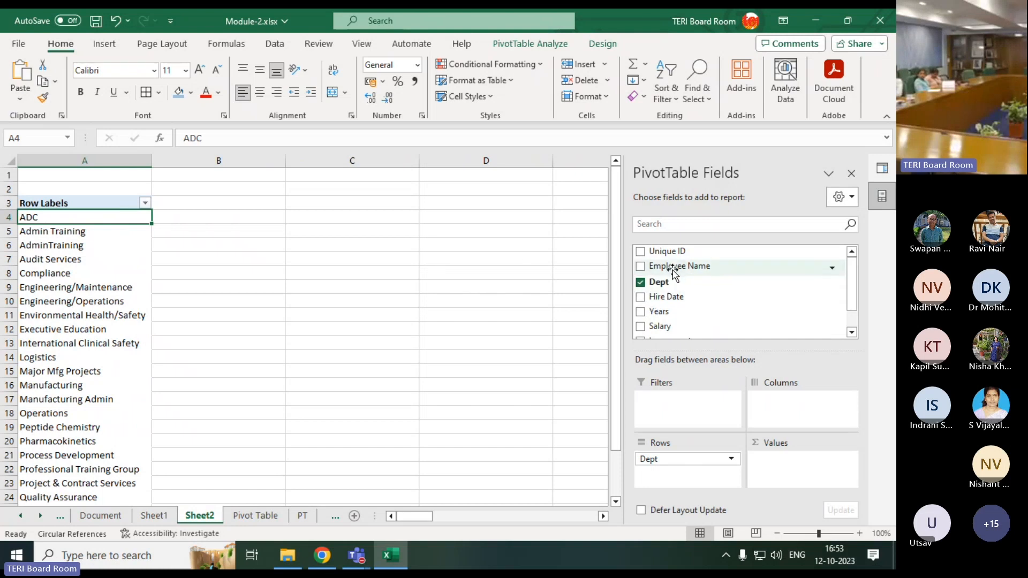
{"action": "left_click_drag", "start_coordinate": [671, 268], "coordinate": [797, 477]}
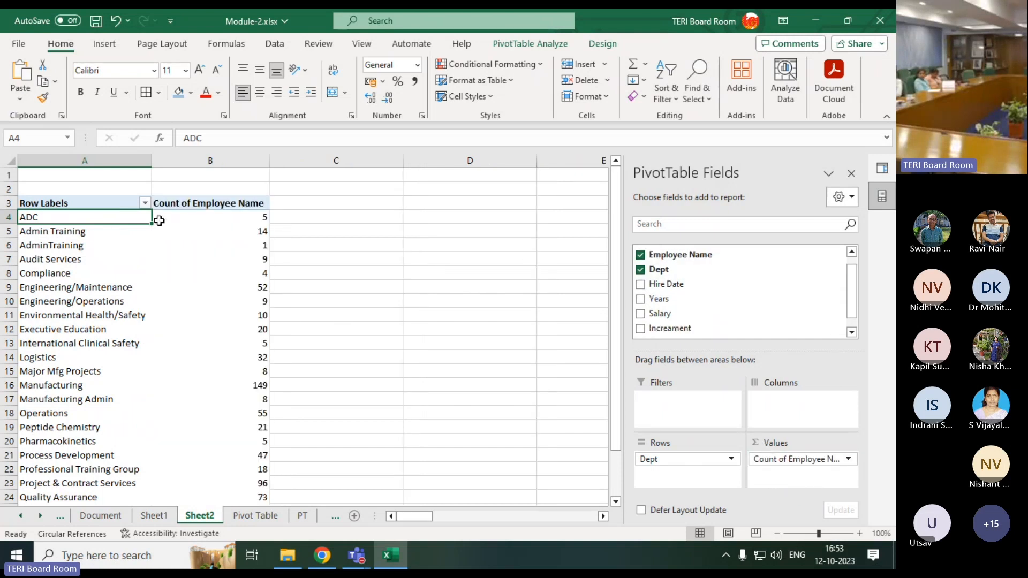
Step: Examine the employee counts per department, comparing Admin Training with AdminTraining and checking against the source data on the Pivot Table sheet
{"action": "left_click", "coordinate": [236, 216]}
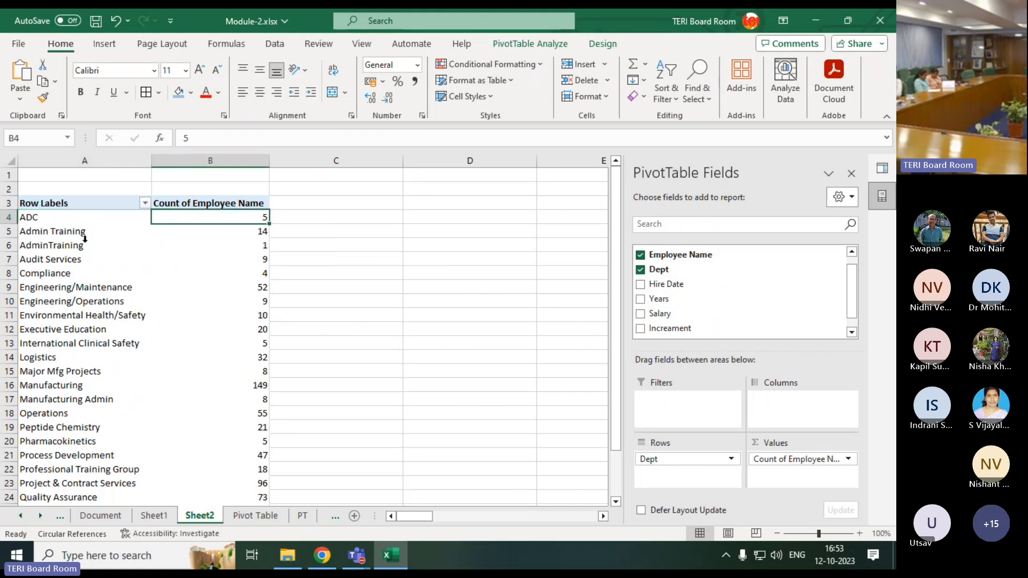
{"action": "left_click", "coordinate": [60, 235]}
{"action": "left_click", "coordinate": [234, 236]}
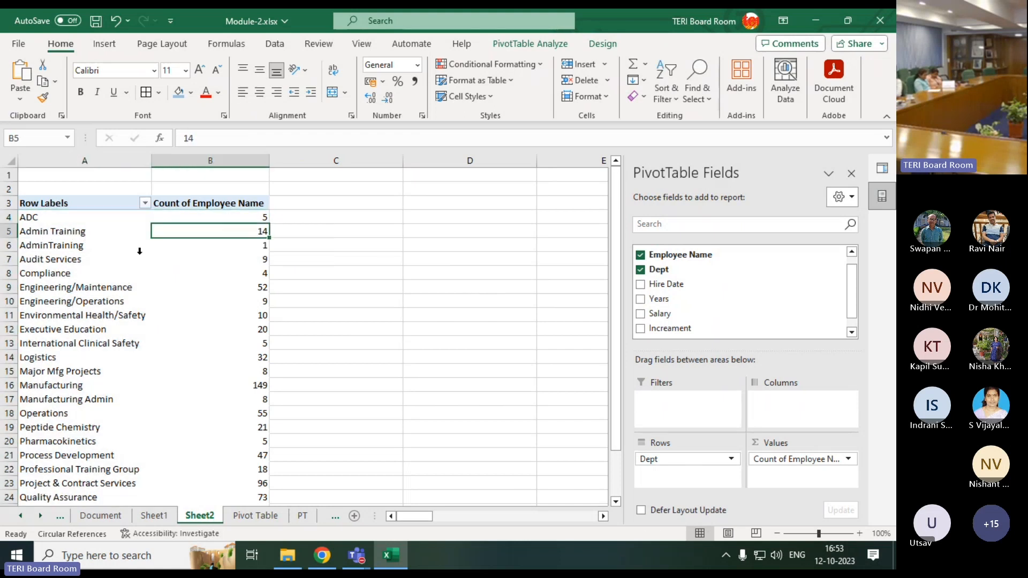
{"action": "left_click", "coordinate": [251, 258]}
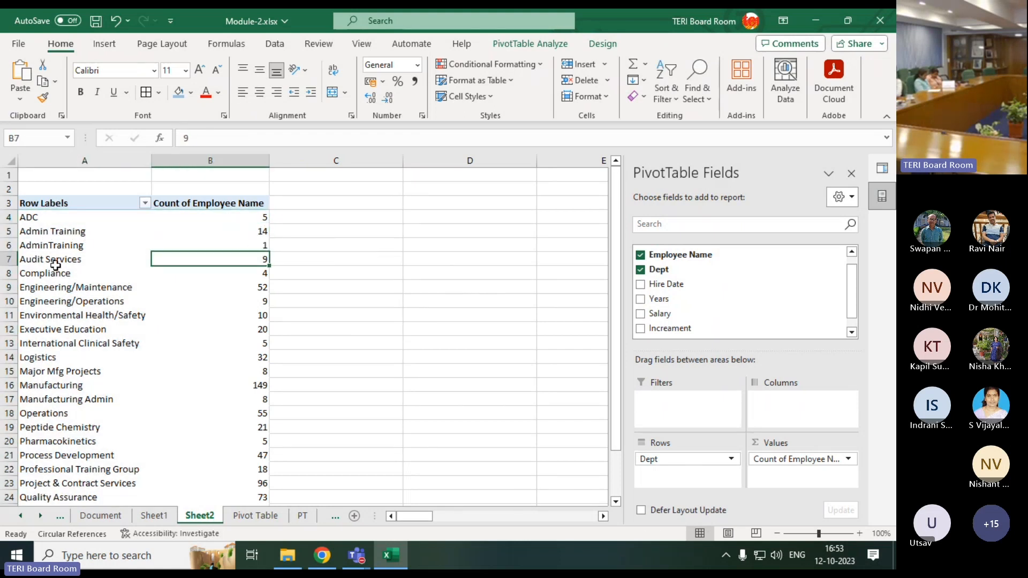
{"action": "left_click", "coordinate": [49, 262]}
{"action": "left_click", "coordinate": [221, 272]}
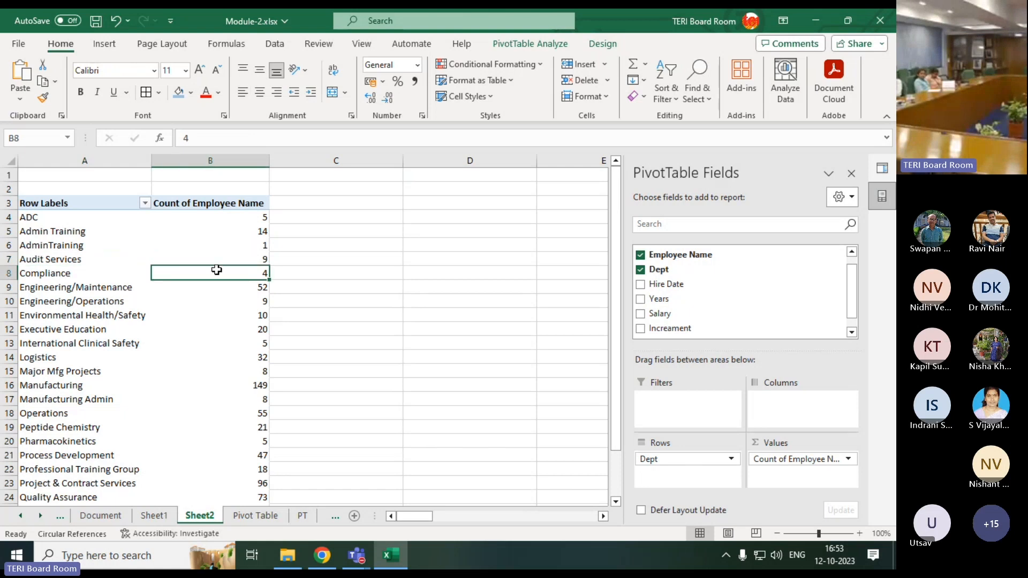
{"action": "left_click", "coordinate": [33, 235]}
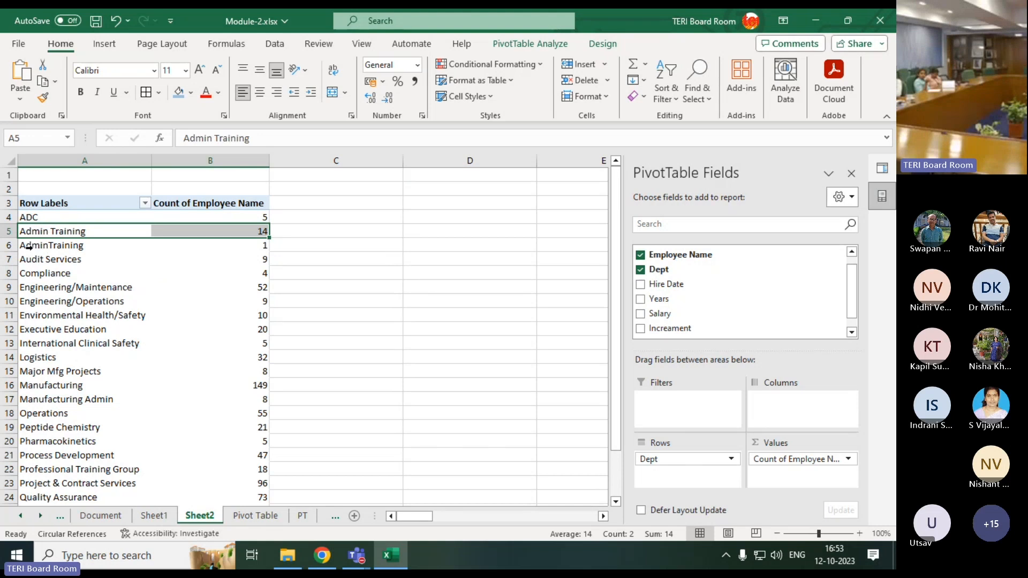
{"action": "left_click", "coordinate": [29, 247]}
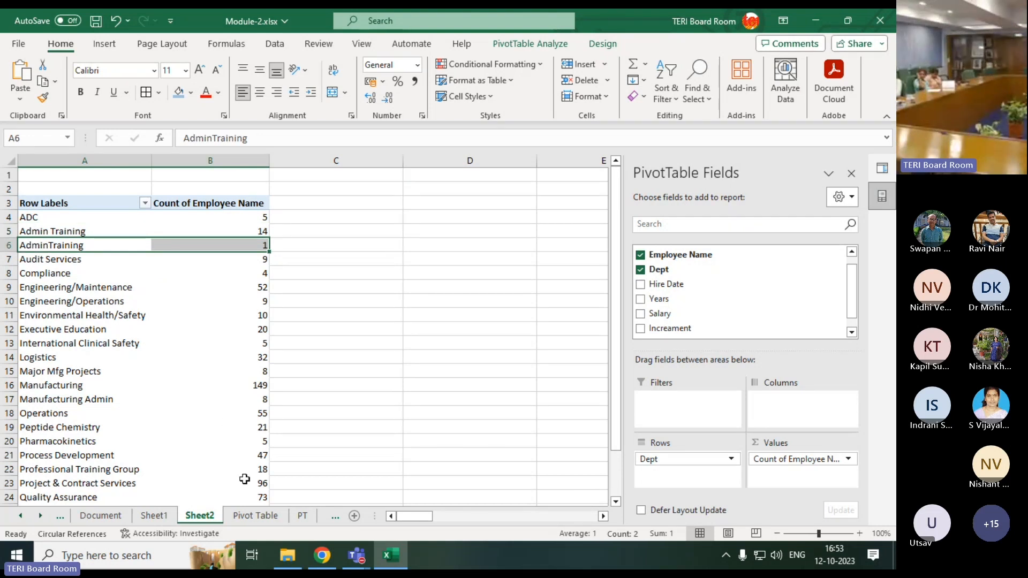
{"action": "left_click", "coordinate": [249, 514]}
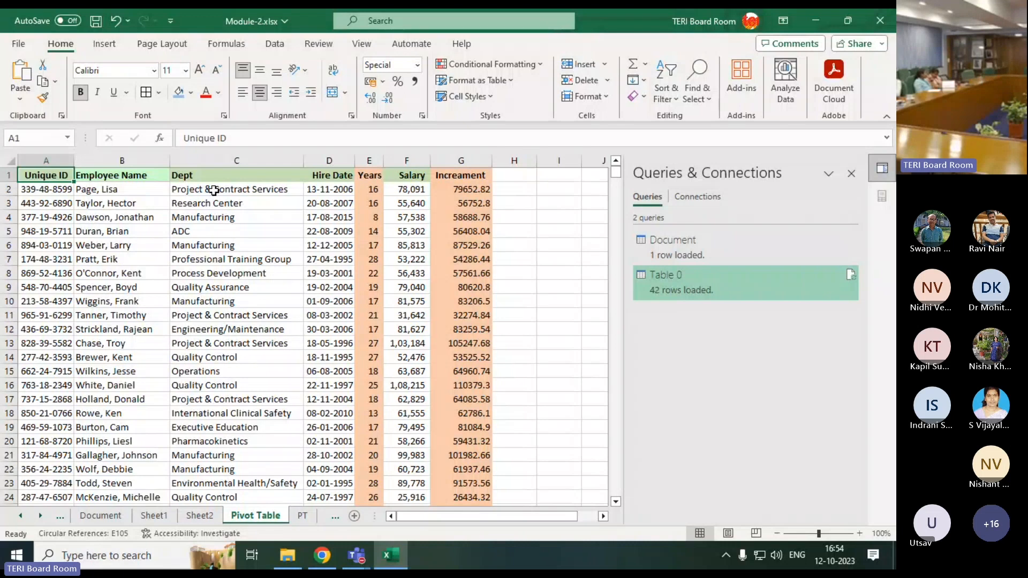
{"action": "left_click", "coordinate": [200, 515]}
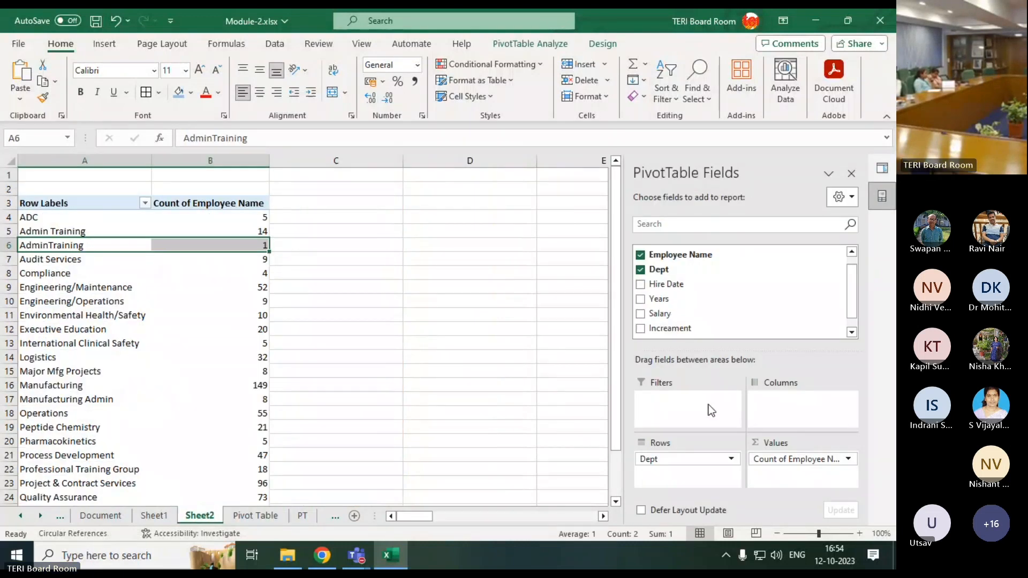
{"action": "left_click", "coordinate": [32, 234]}
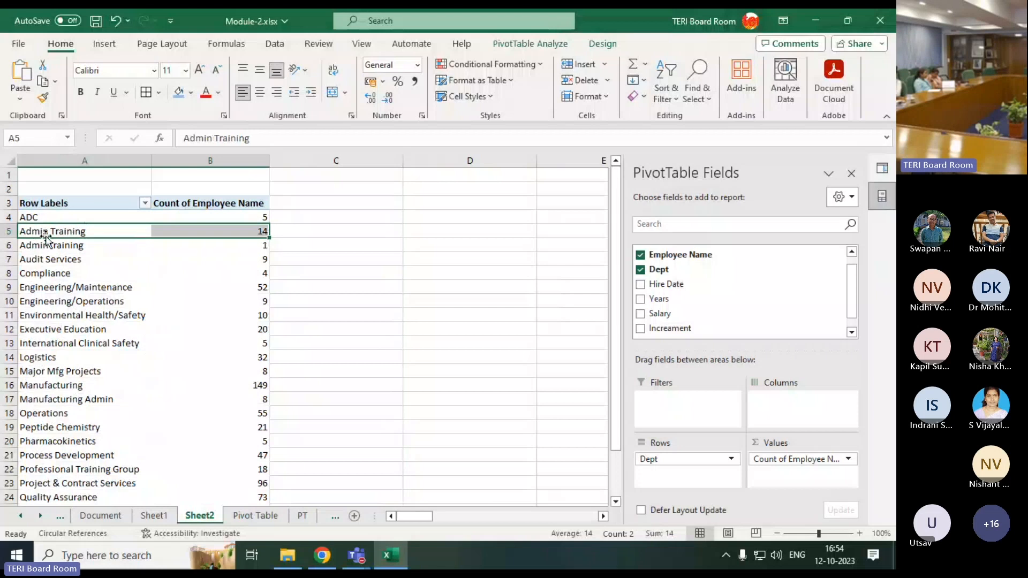
Step: Rename the PivotTable's Row Labels heading in cell A3 as Department
{"action": "left_click", "coordinate": [70, 204]}
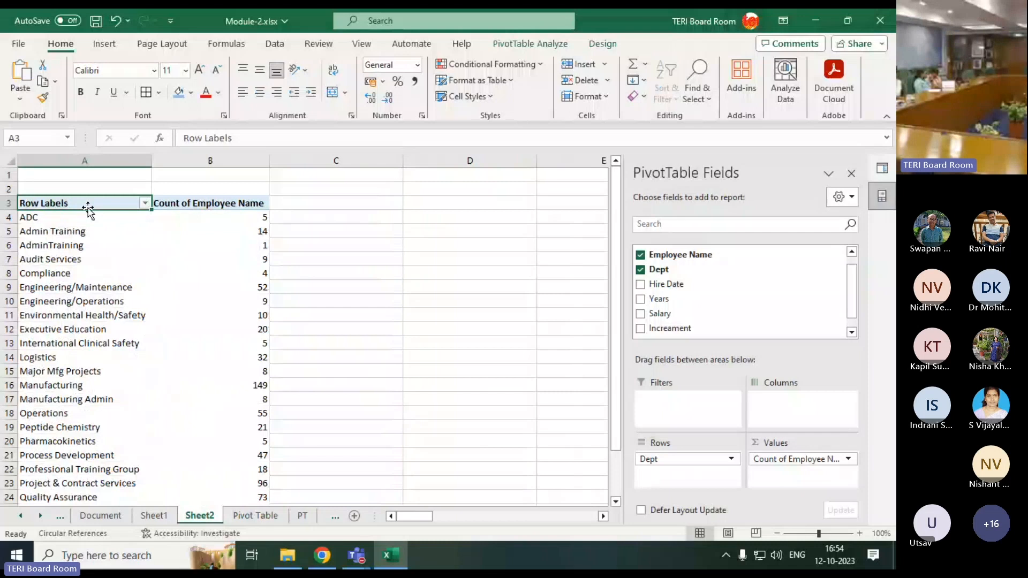
{"action": "type", "text": "Depa"}
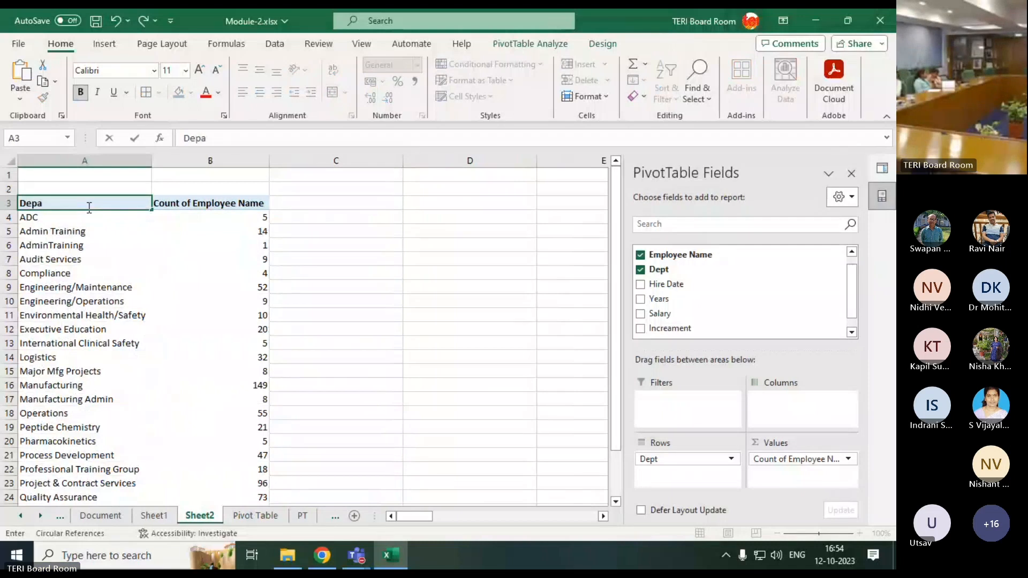
{"action": "type", "text": "rtment"}
{"action": "key", "text": "Return"}
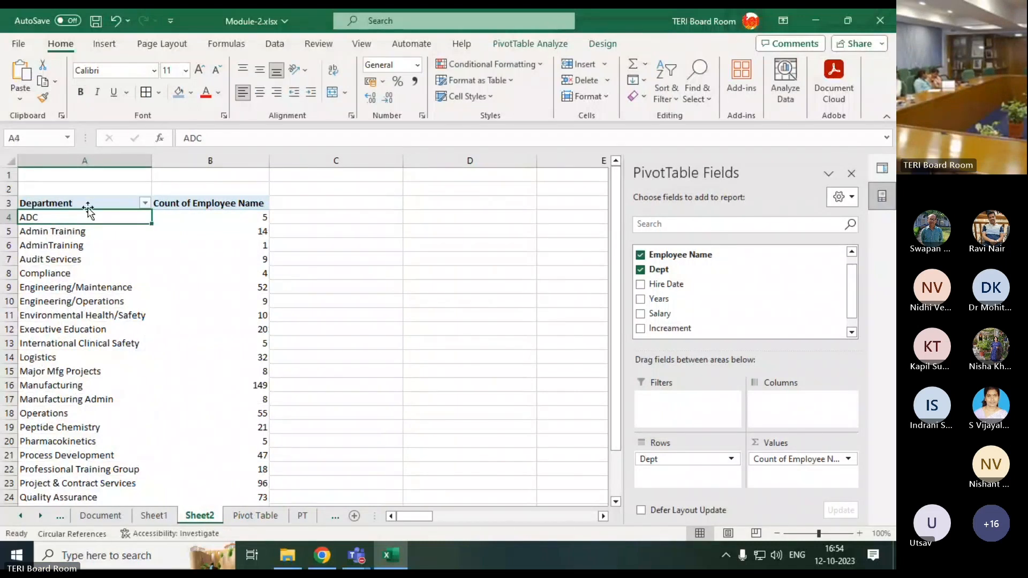
Step: Look through the calculation types in the Employee Name value field settings, from Count down to Varp, without applying any
{"action": "left_click", "coordinate": [189, 204]}
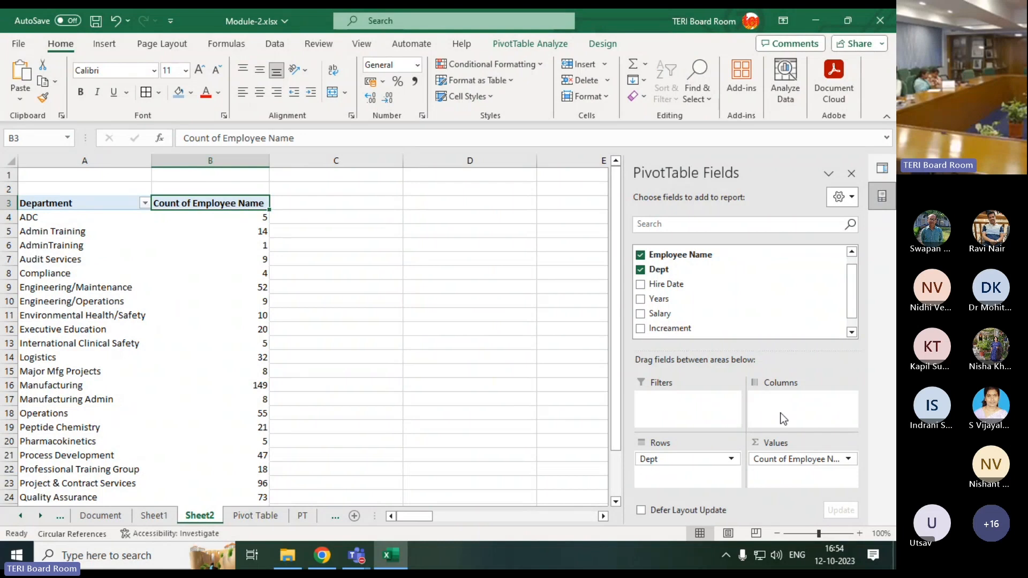
{"action": "left_click", "coordinate": [847, 460]}
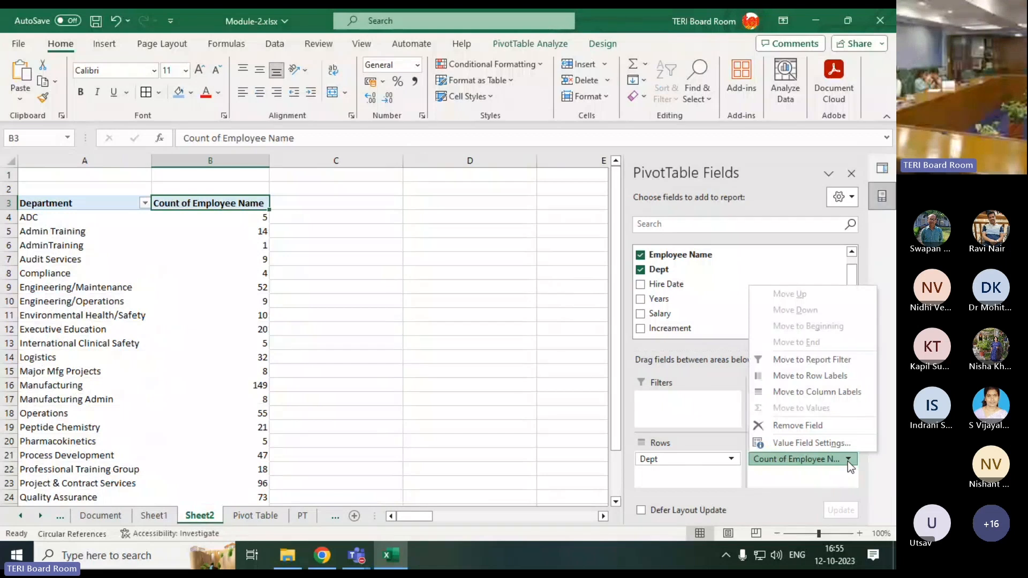
{"action": "left_click", "coordinate": [813, 448]}
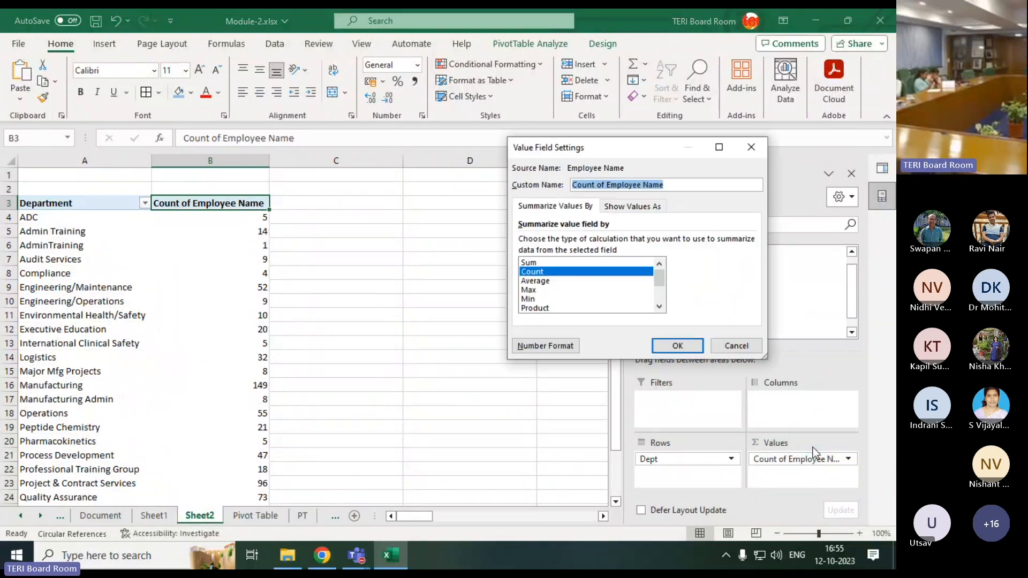
{"action": "left_click", "coordinate": [542, 273]}
{"action": "left_click", "coordinate": [543, 280]}
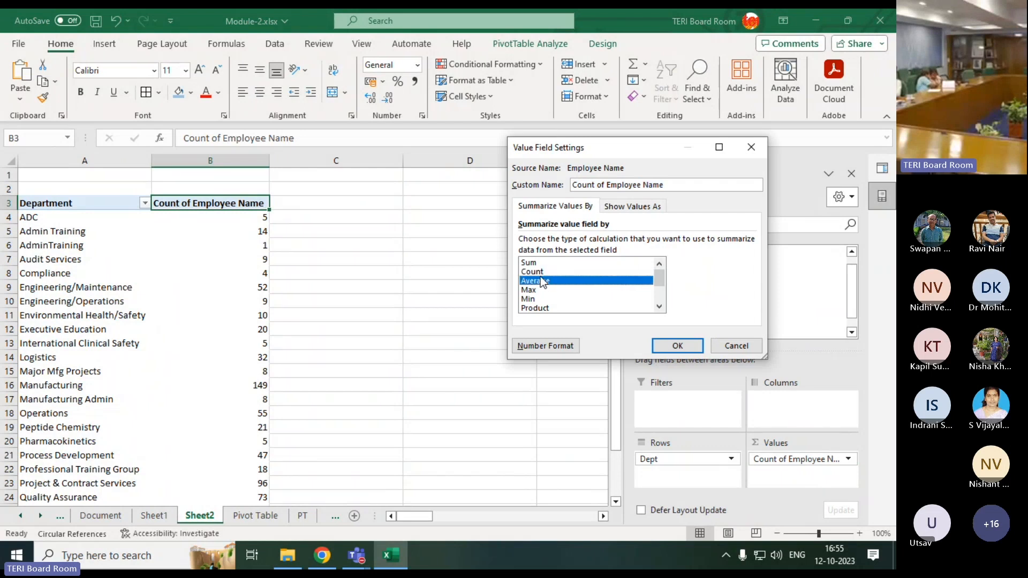
{"action": "left_click", "coordinate": [540, 290]}
{"action": "left_click", "coordinate": [539, 300]}
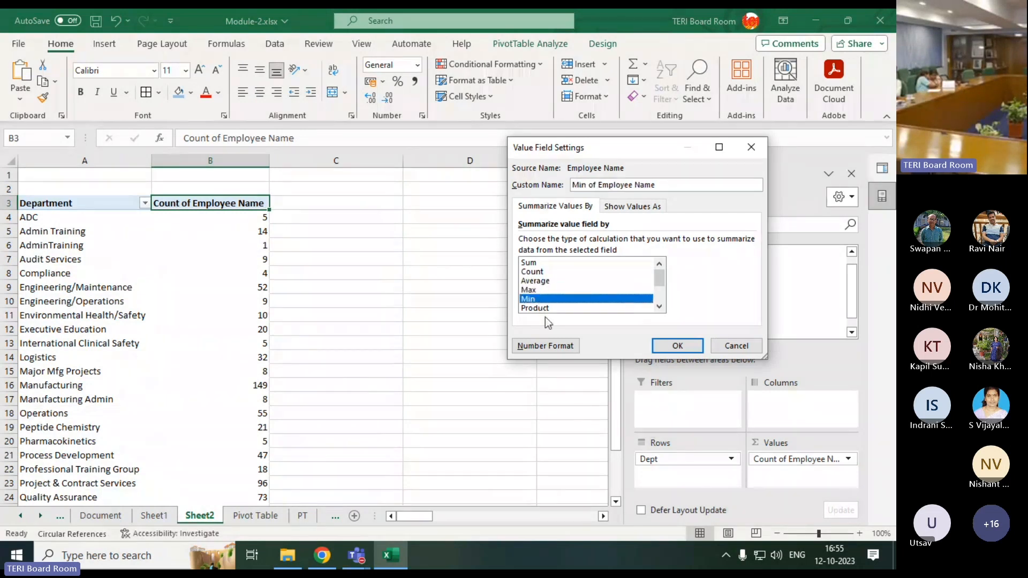
{"action": "left_click", "coordinate": [551, 305]}
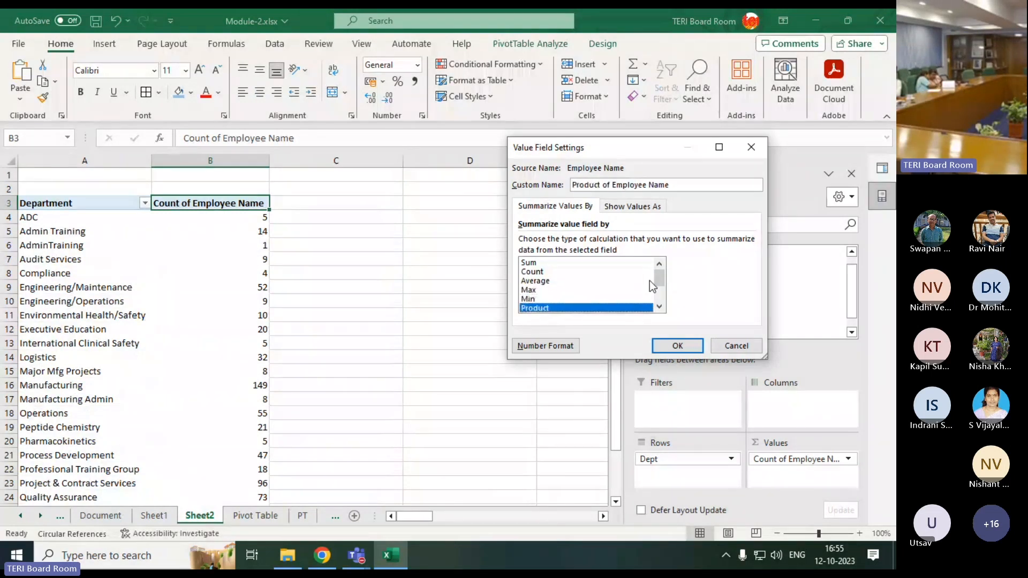
{"action": "scroll", "coordinate": [658, 281], "scroll_direction": "down", "scroll_amount": 2}
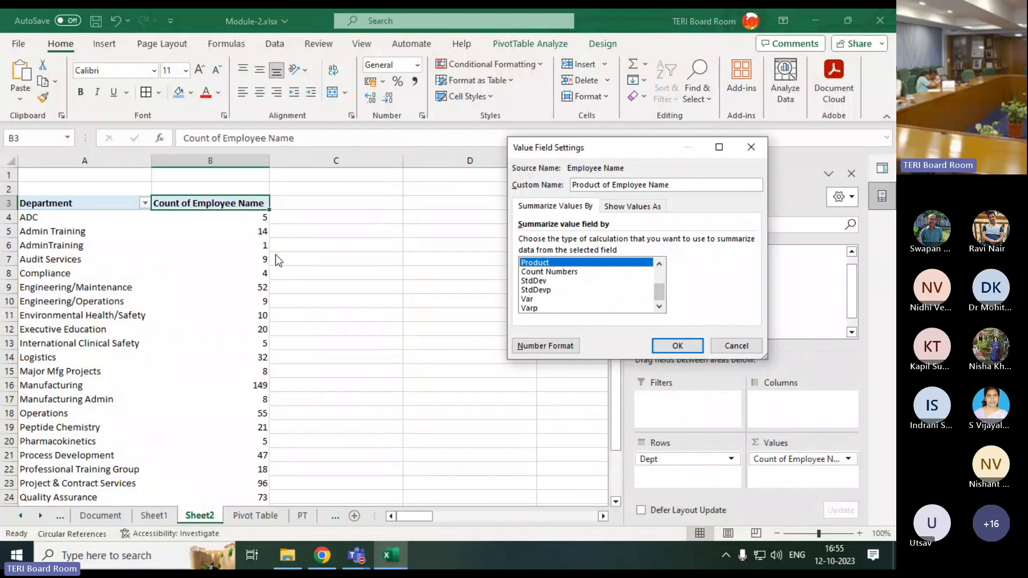
{"action": "left_click", "coordinate": [729, 347]}
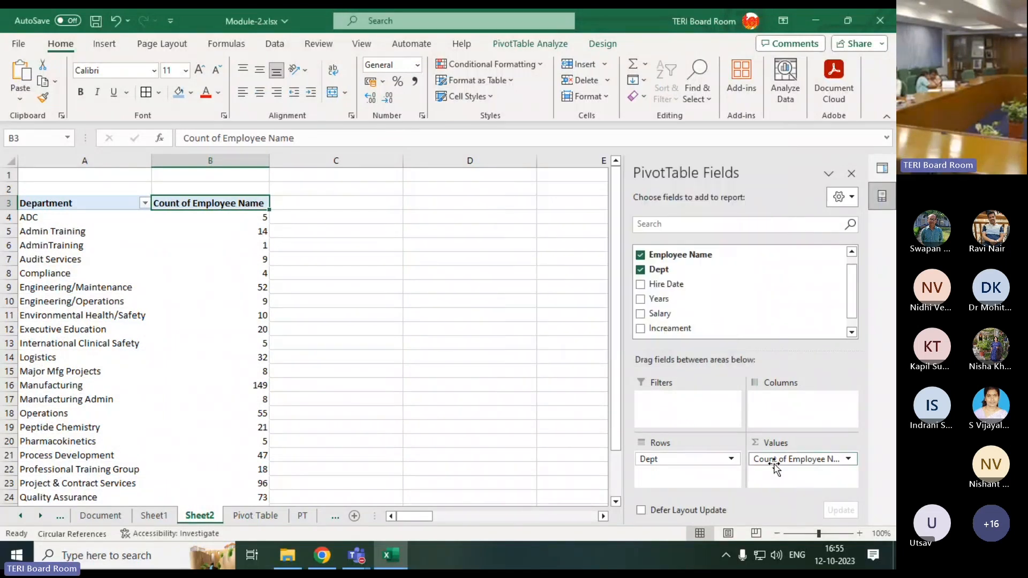
Step: Summarize the Employee Name value field by Sum instead of Count
{"action": "left_click", "coordinate": [847, 460]}
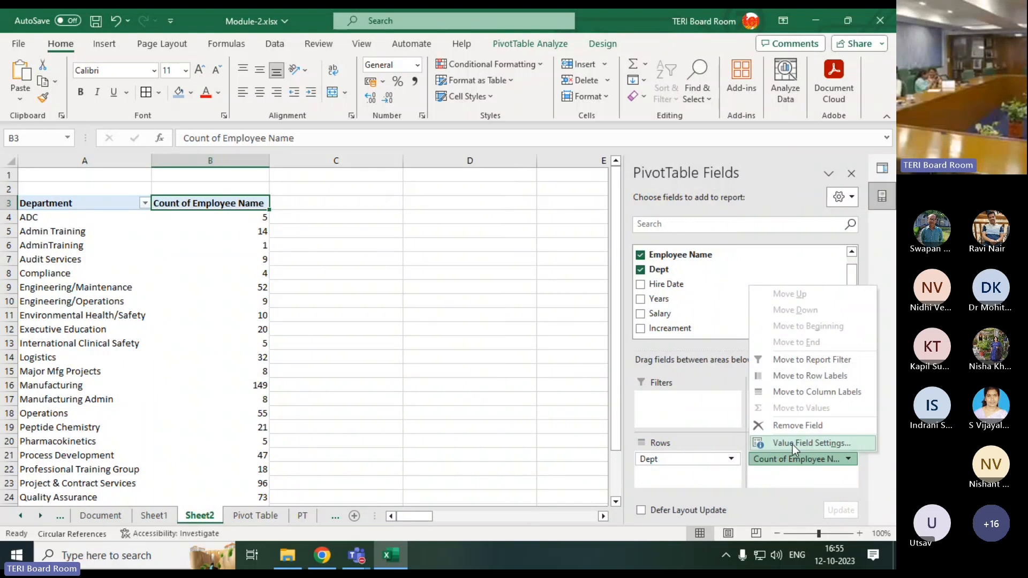
{"action": "left_click", "coordinate": [792, 445]}
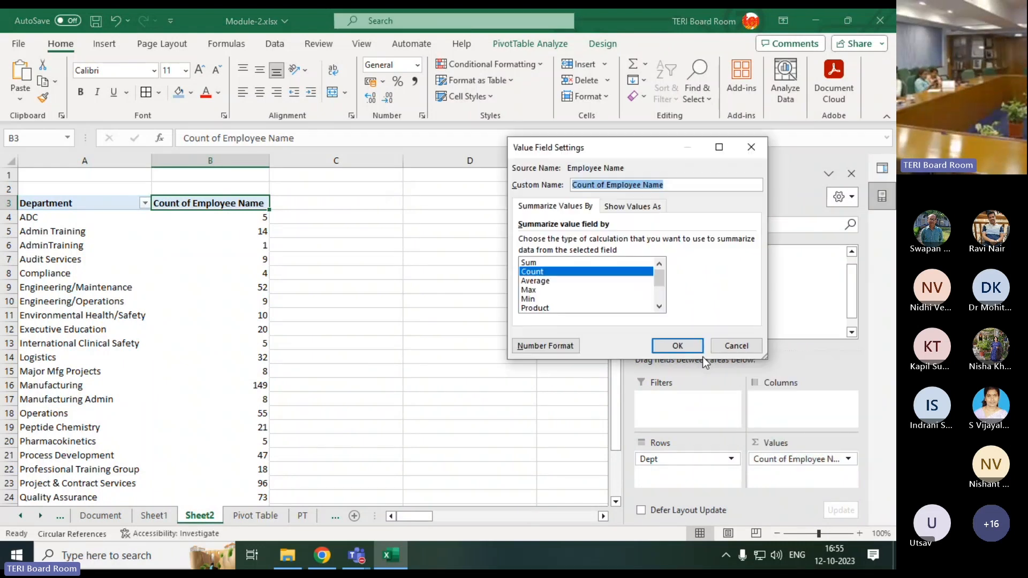
{"action": "left_click", "coordinate": [536, 280]}
{"action": "left_click", "coordinate": [537, 290]}
{"action": "left_click", "coordinate": [530, 299]}
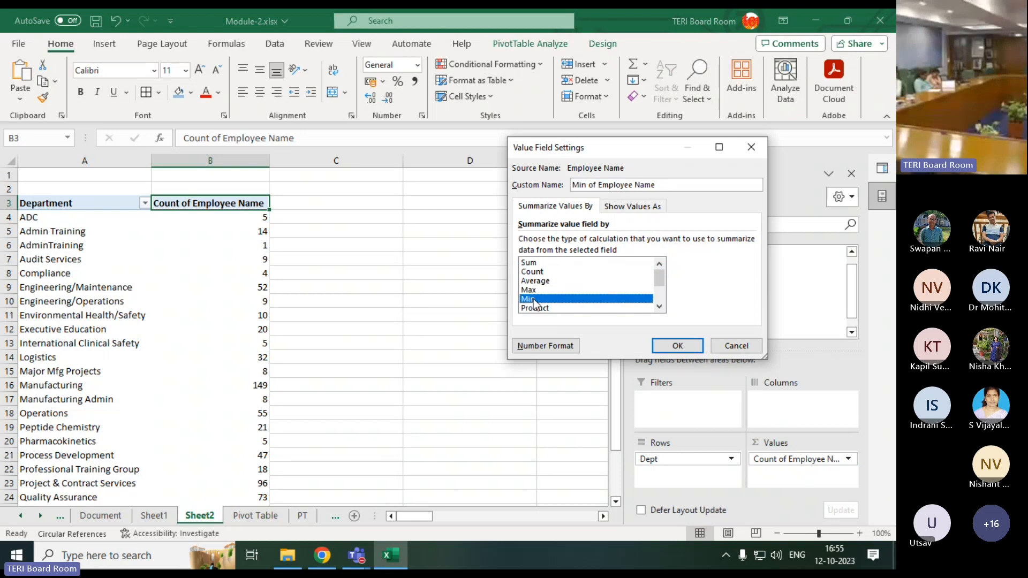
{"action": "left_click", "coordinate": [536, 262]}
{"action": "left_click", "coordinate": [678, 346]}
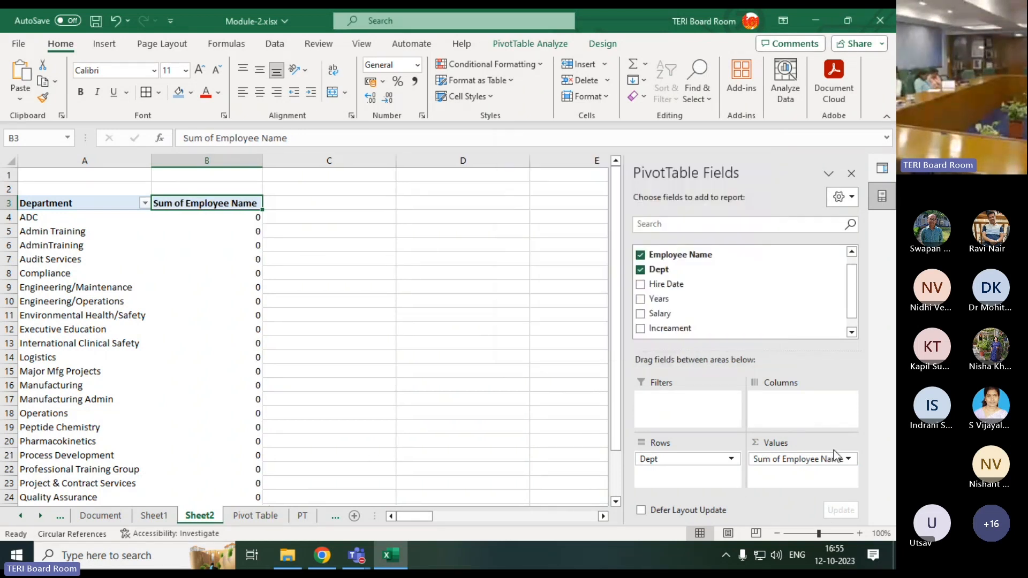
Step: Change the Employee Name value field's calculation to Max
{"action": "left_click", "coordinate": [849, 459]}
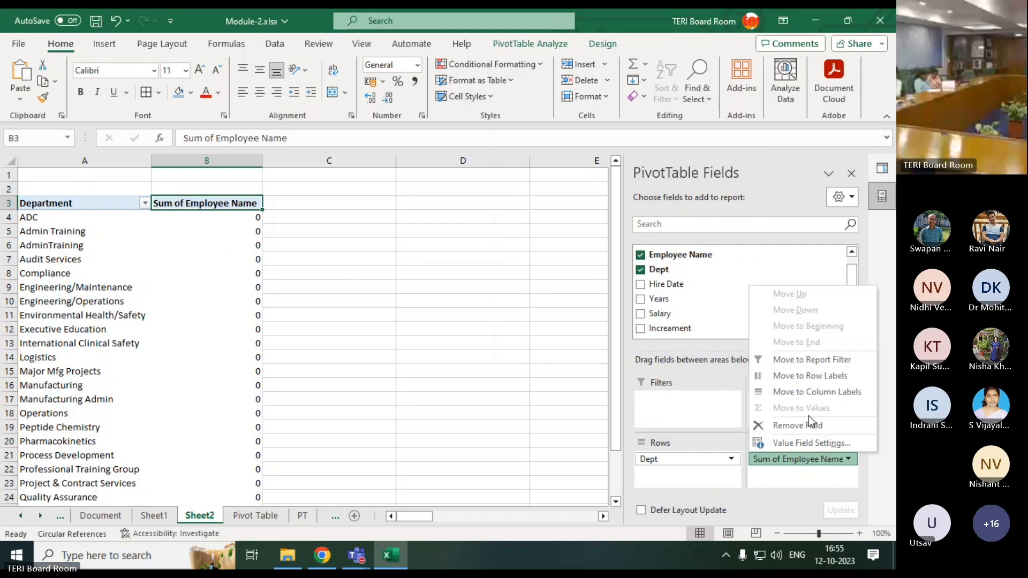
{"action": "left_click", "coordinate": [789, 443]}
{"action": "left_click", "coordinate": [540, 289]}
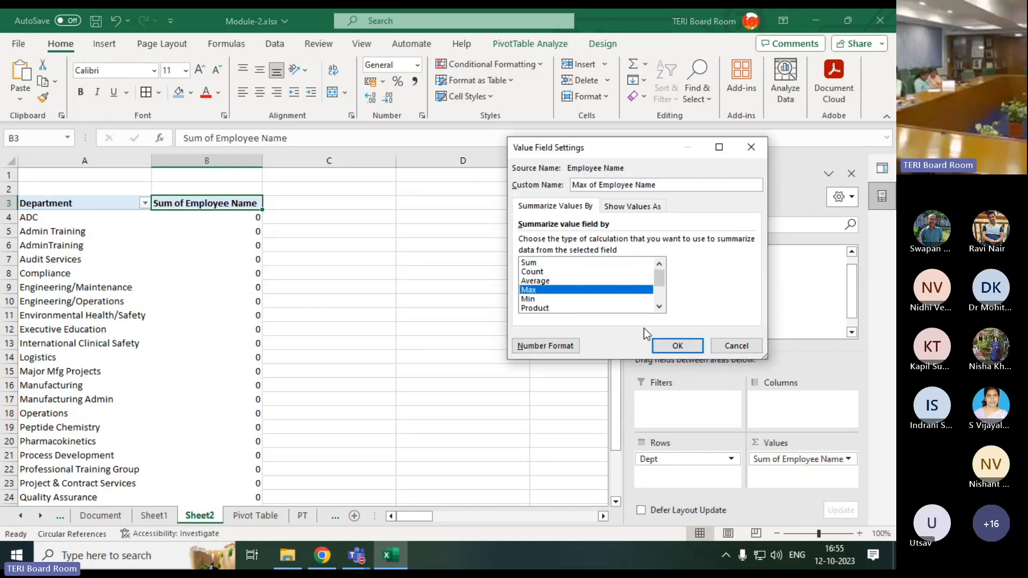
{"action": "left_click", "coordinate": [676, 347]}
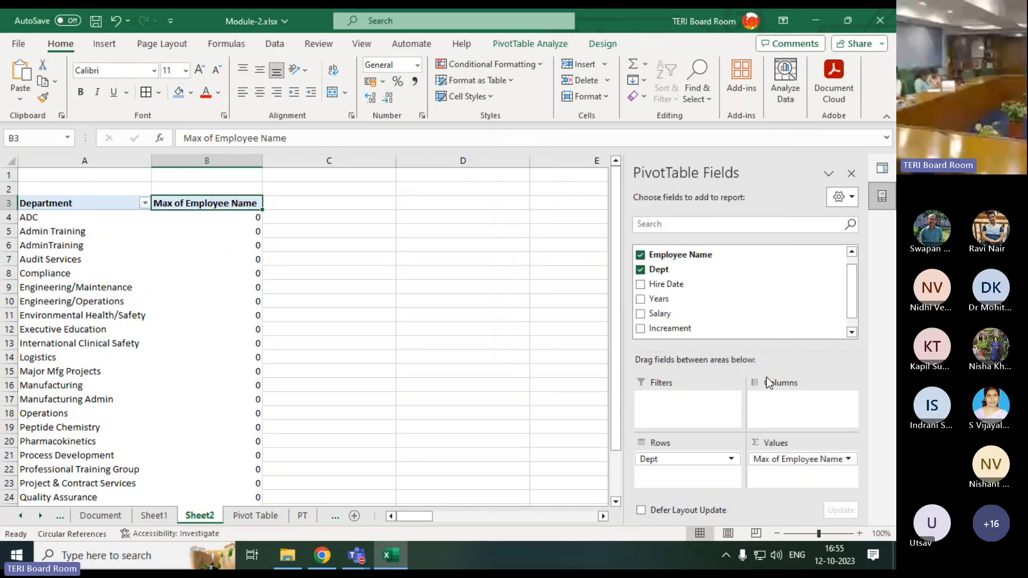
Step: Set the Employee Name value field back to summarizing by Count
{"action": "left_click", "coordinate": [849, 459]}
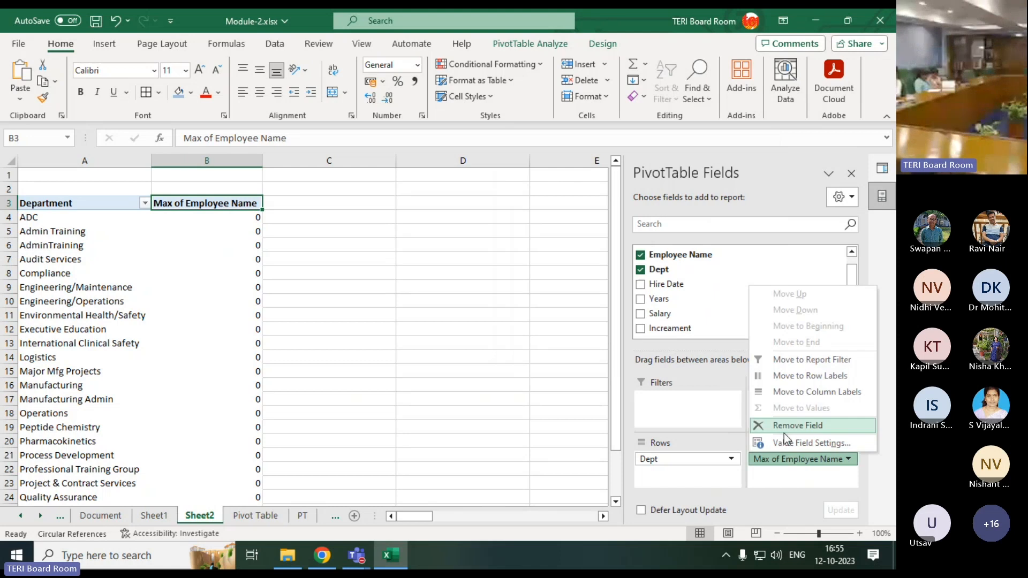
{"action": "left_click", "coordinate": [783, 442]}
{"action": "left_click", "coordinate": [559, 278]}
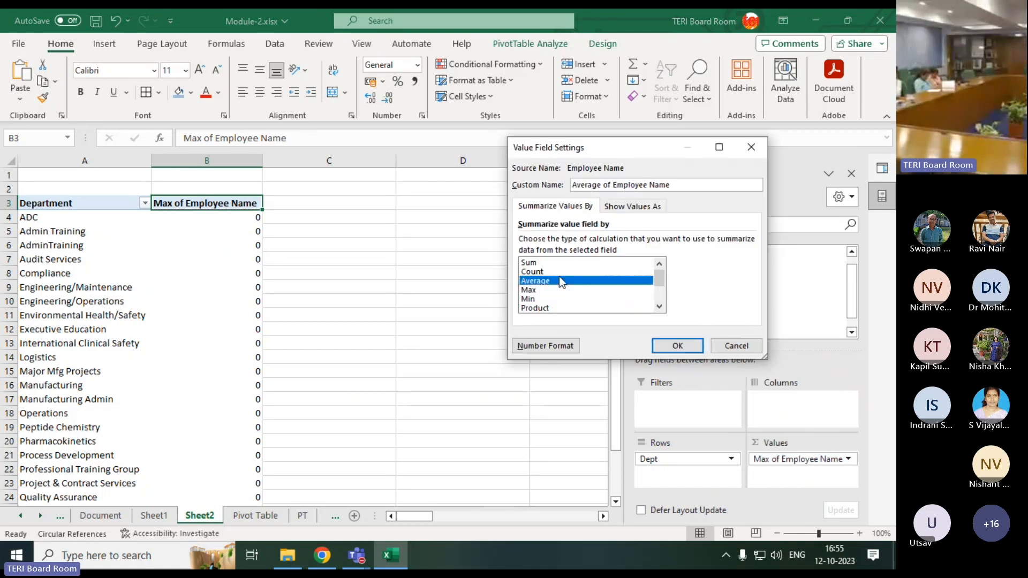
{"action": "left_click", "coordinate": [554, 272]}
{"action": "left_click", "coordinate": [559, 280]}
{"action": "left_click", "coordinate": [560, 272]}
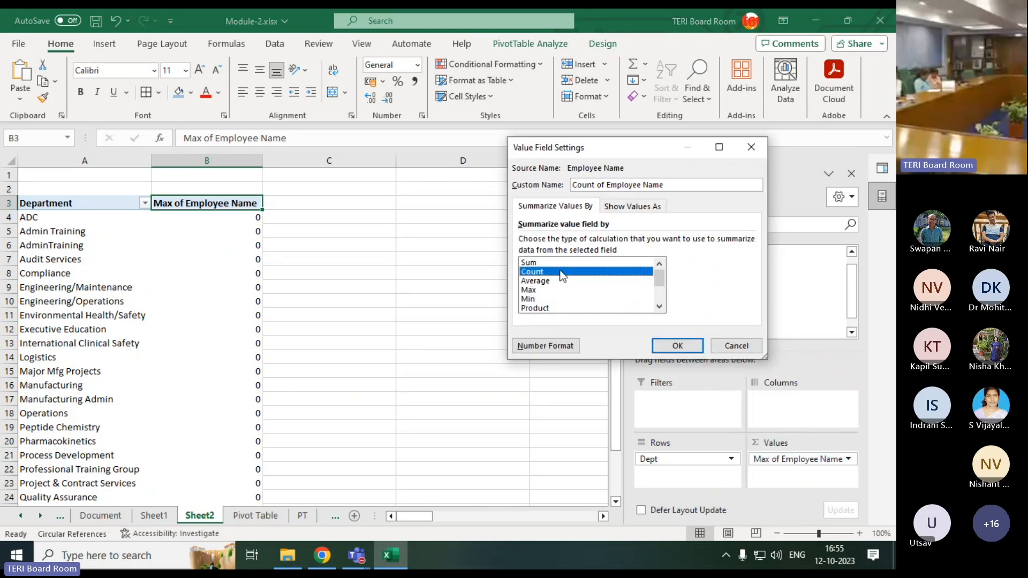
{"action": "left_click", "coordinate": [692, 351]}
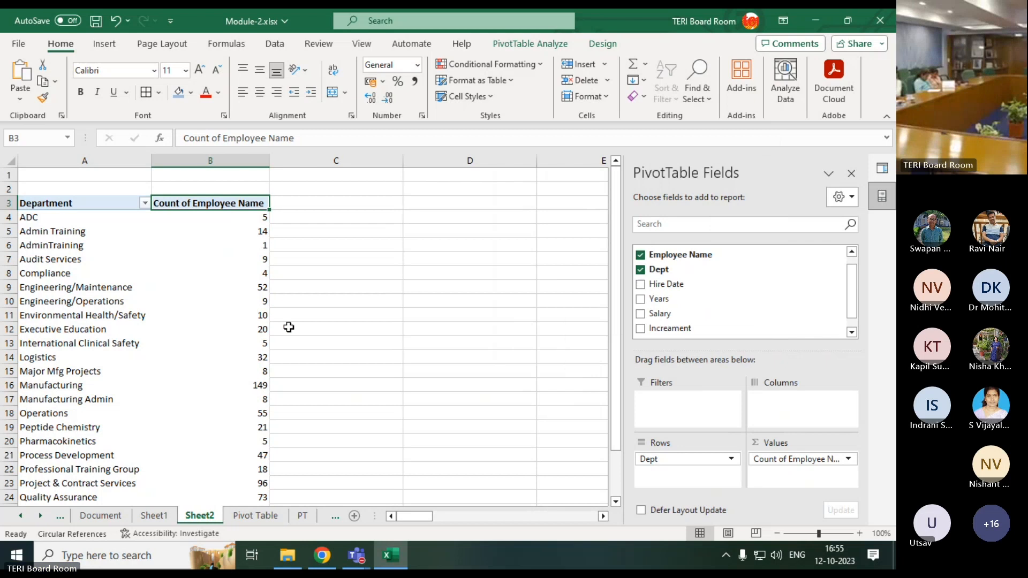
Step: Examine the employee counts per department and the grand total, including Quality Control, Quality Assurance, Logistics and Manufacturing
{"action": "left_click", "coordinate": [272, 316]}
{"action": "scroll", "coordinate": [159, 389], "scroll_direction": "down", "scroll_amount": 4}
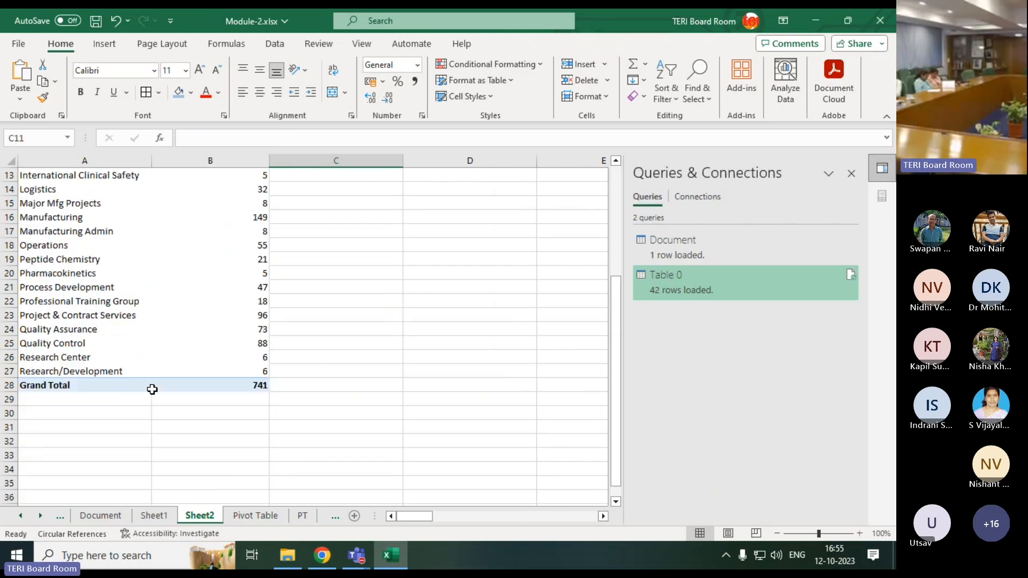
{"action": "scroll", "coordinate": [151, 385], "scroll_direction": "up", "scroll_amount": 3}
{"action": "scroll", "coordinate": [97, 450], "scroll_direction": "down", "scroll_amount": 2}
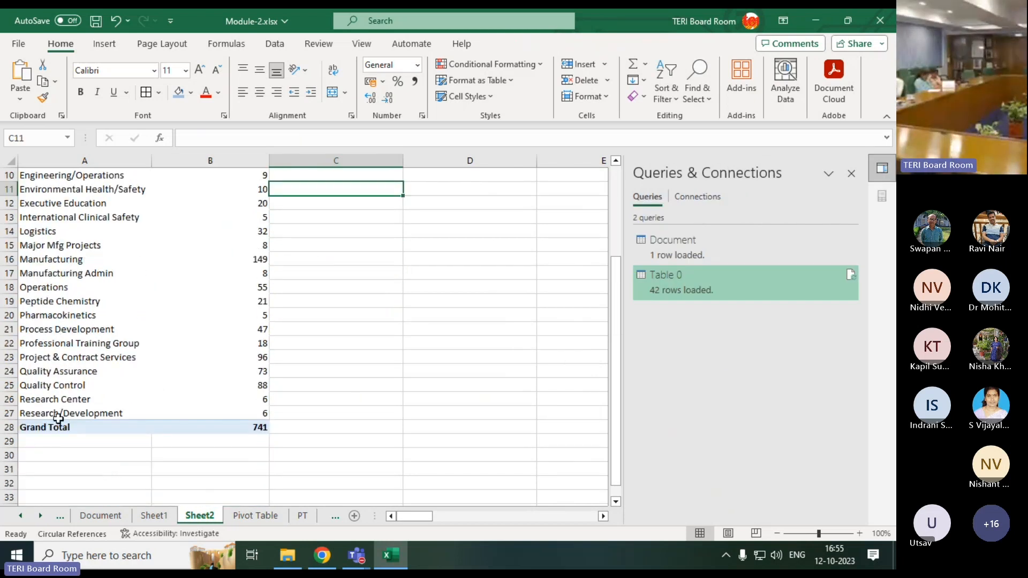
{"action": "left_click", "coordinate": [241, 428]}
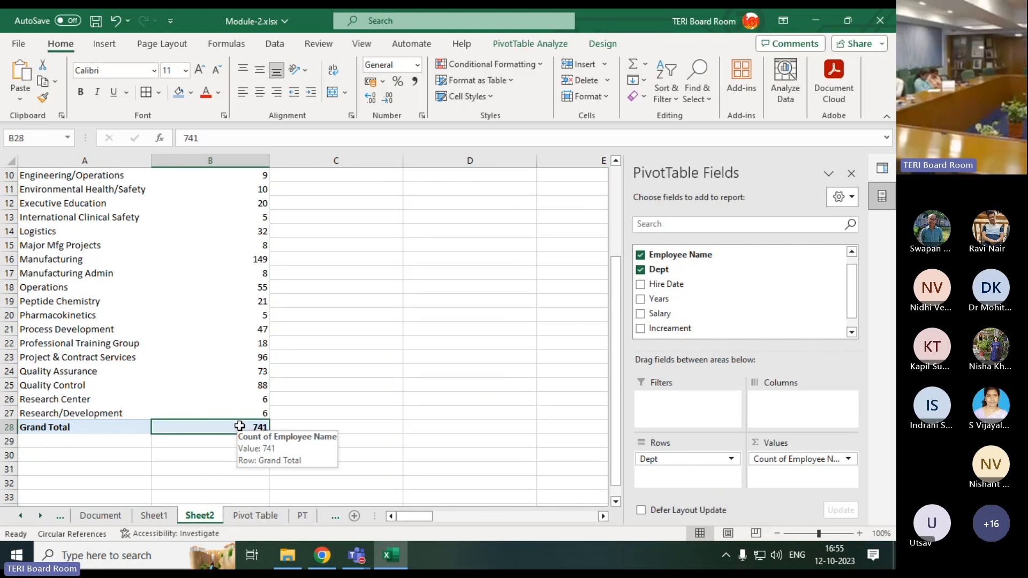
{"action": "left_click_drag", "start_coordinate": [77, 389], "coordinate": [266, 386]}
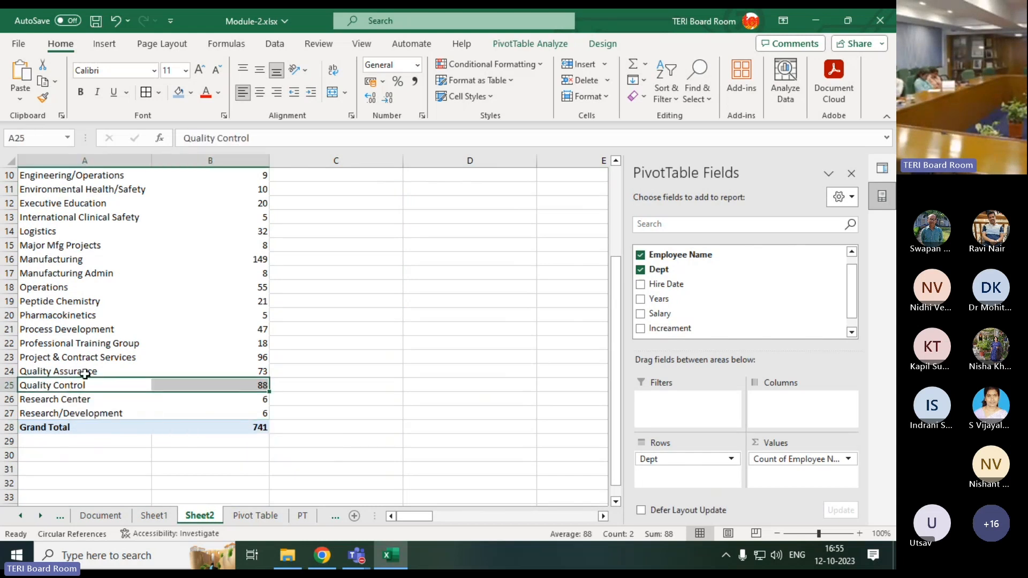
{"action": "left_click_drag", "start_coordinate": [97, 372], "coordinate": [261, 371]}
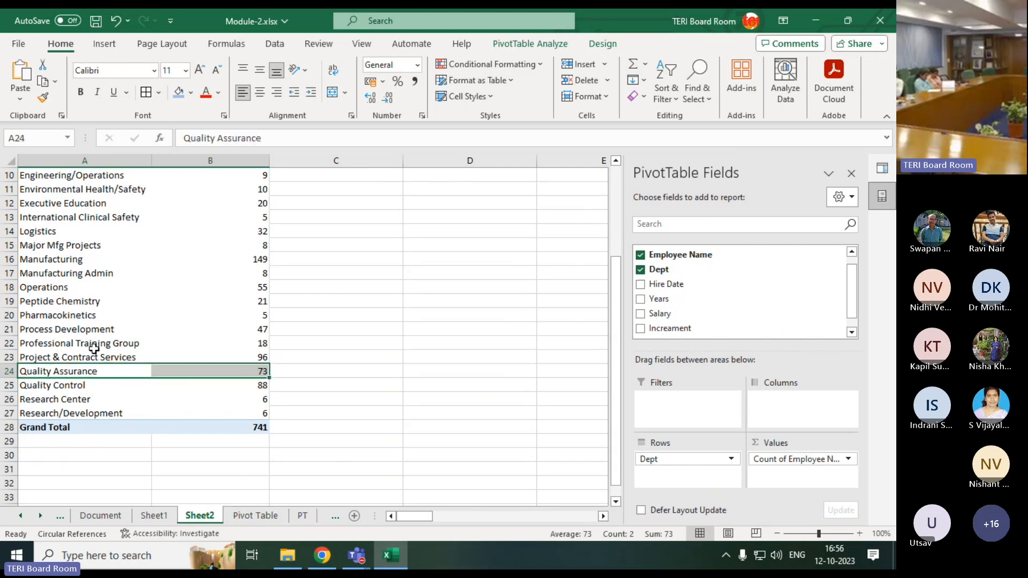
{"action": "scroll", "coordinate": [94, 349], "scroll_direction": "up", "scroll_amount": 3}
{"action": "left_click_drag", "start_coordinate": [33, 358], "coordinate": [202, 351]}
{"action": "left_click", "coordinate": [409, 360]}
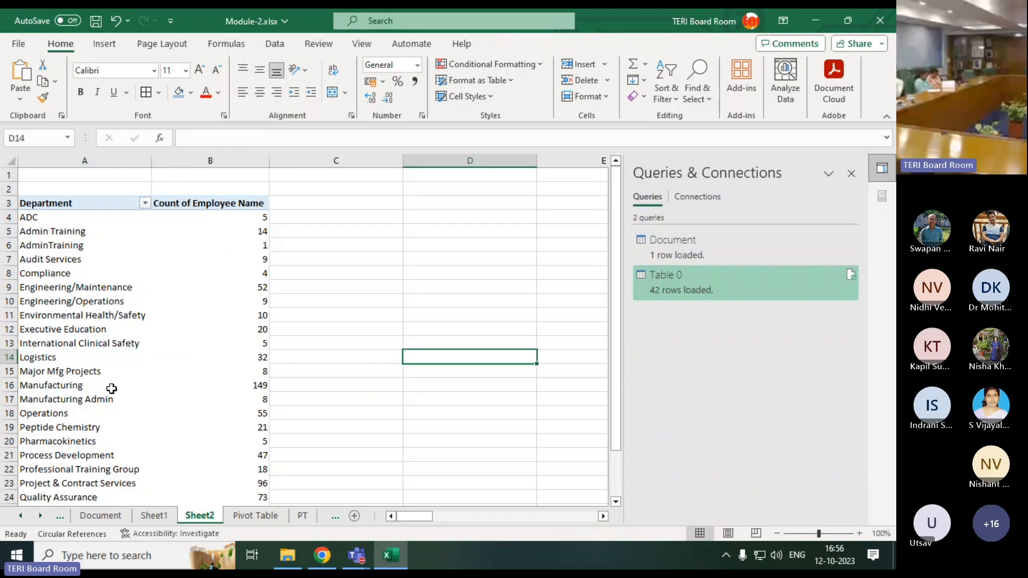
{"action": "left_click_drag", "start_coordinate": [98, 386], "coordinate": [204, 380]}
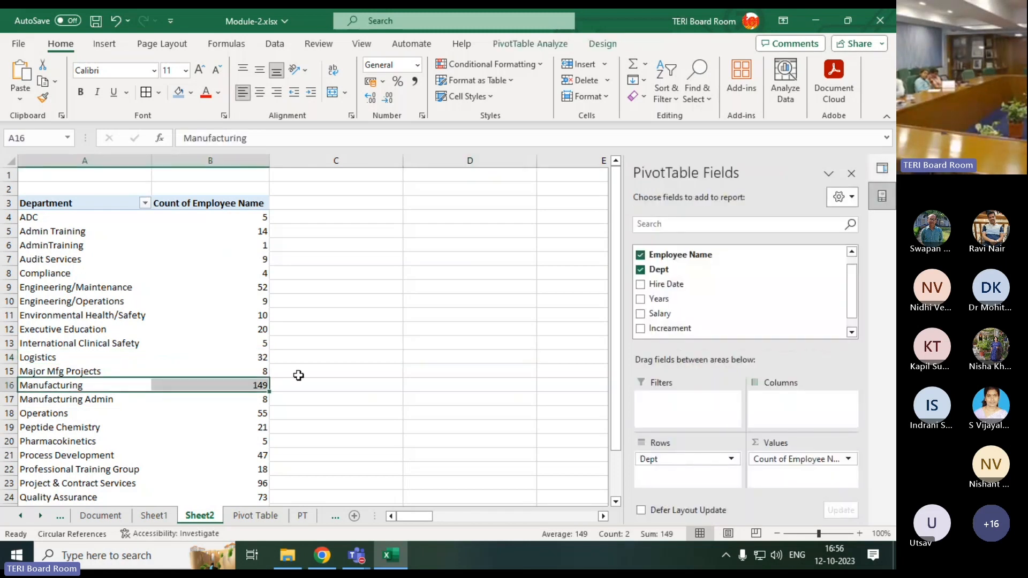
Step: Review the Dept and Employee Name columns of the source data on the Pivot Table sheet and return to Sheet2
{"action": "left_click", "coordinate": [256, 516]}
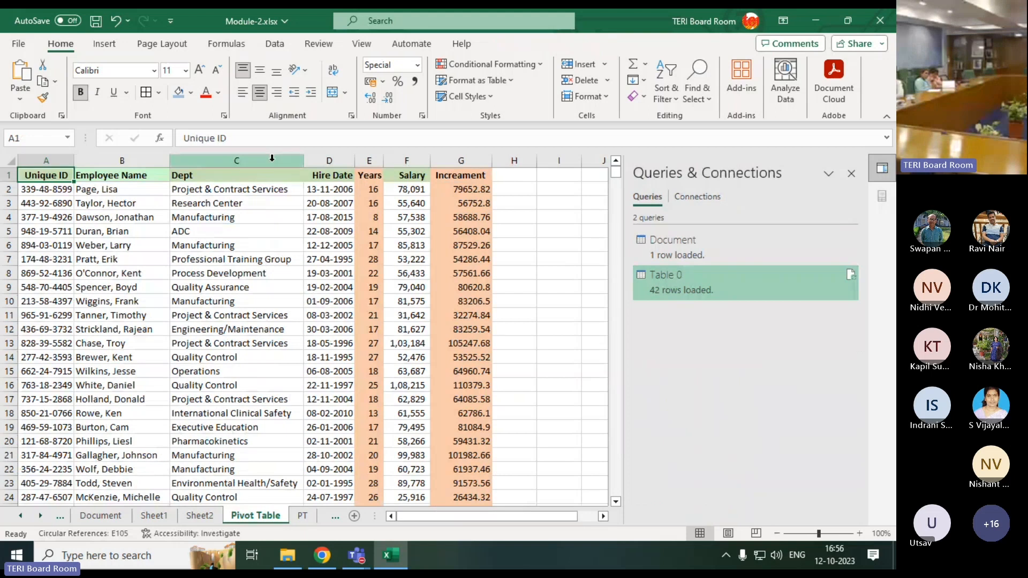
{"action": "left_click", "coordinate": [278, 176]}
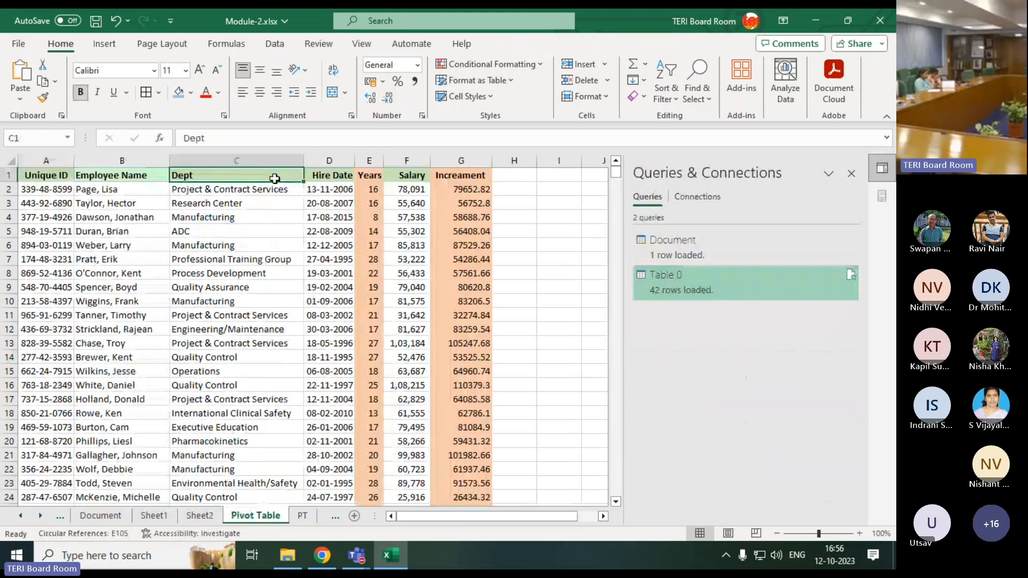
{"action": "left_click_drag", "start_coordinate": [117, 188], "coordinate": [128, 466]}
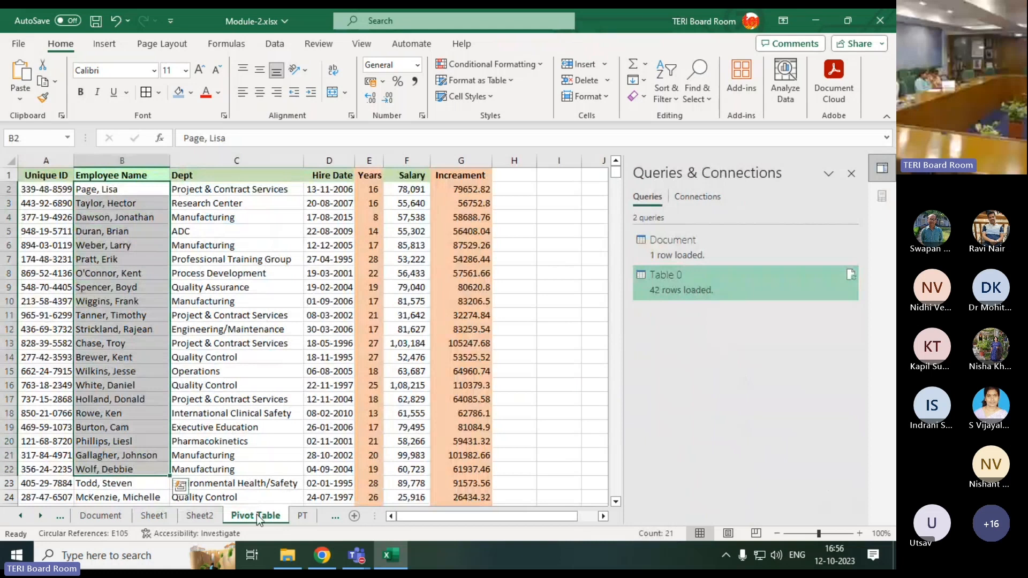
{"action": "left_click", "coordinate": [204, 516]}
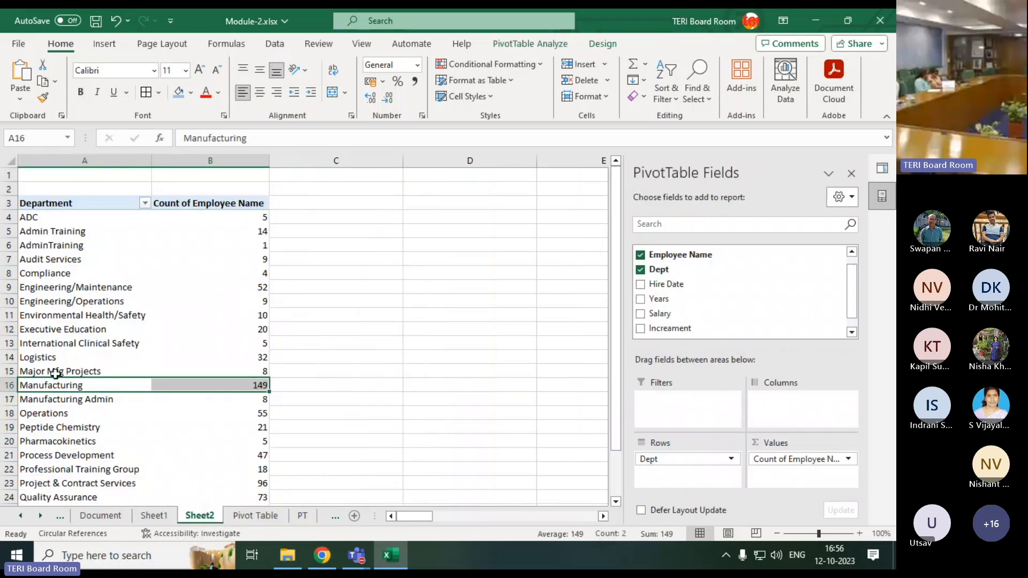
Step: Show the detail records behind the Logistics employee count on a new sheet
{"action": "left_click", "coordinate": [166, 359]}
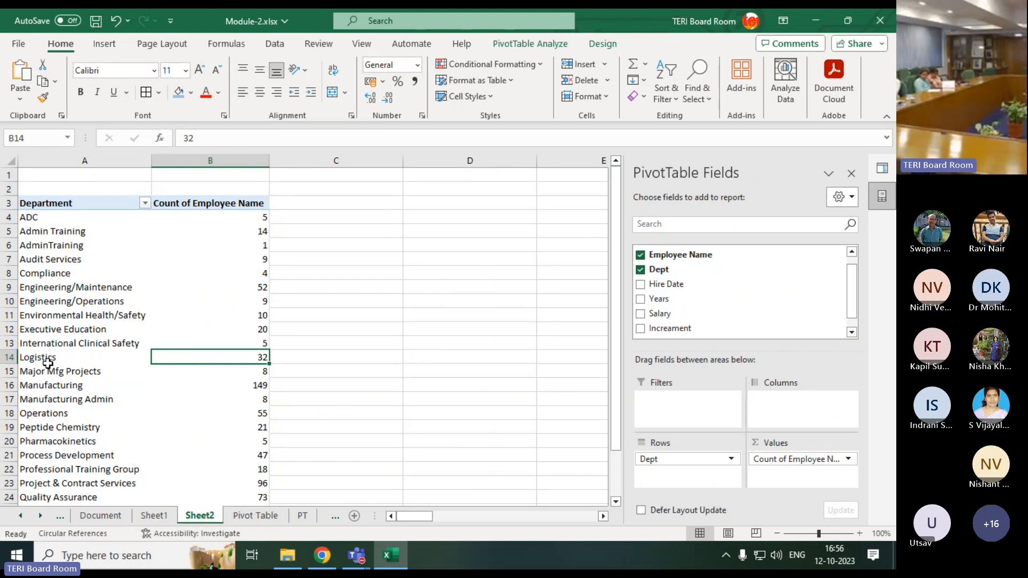
{"action": "mouse_move", "coordinate": [194, 357]}
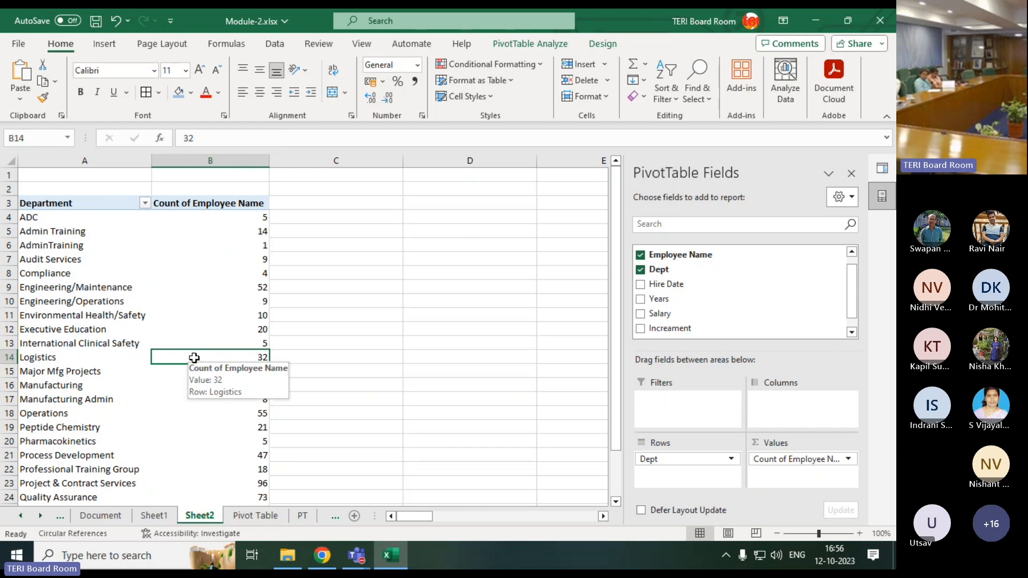
{"action": "double_click", "coordinate": [194, 358]}
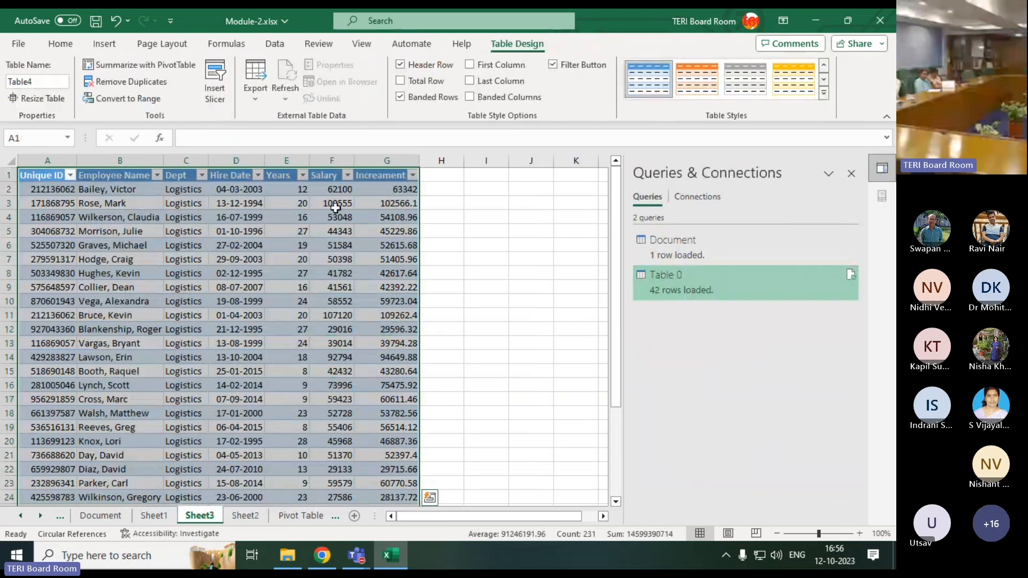
Step: Examine the extracted Logistics records field by field, from Unique ID to Increament, down to the end of the table
{"action": "left_click", "coordinate": [56, 191]}
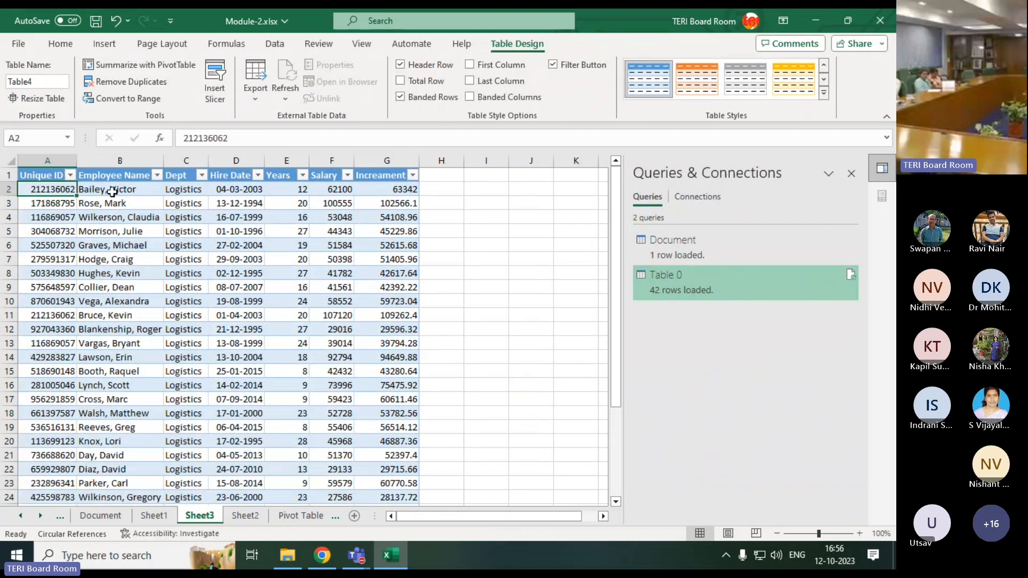
{"action": "left_click", "coordinate": [121, 191]}
{"action": "left_click", "coordinate": [177, 190]}
{"action": "left_click", "coordinate": [229, 189]}
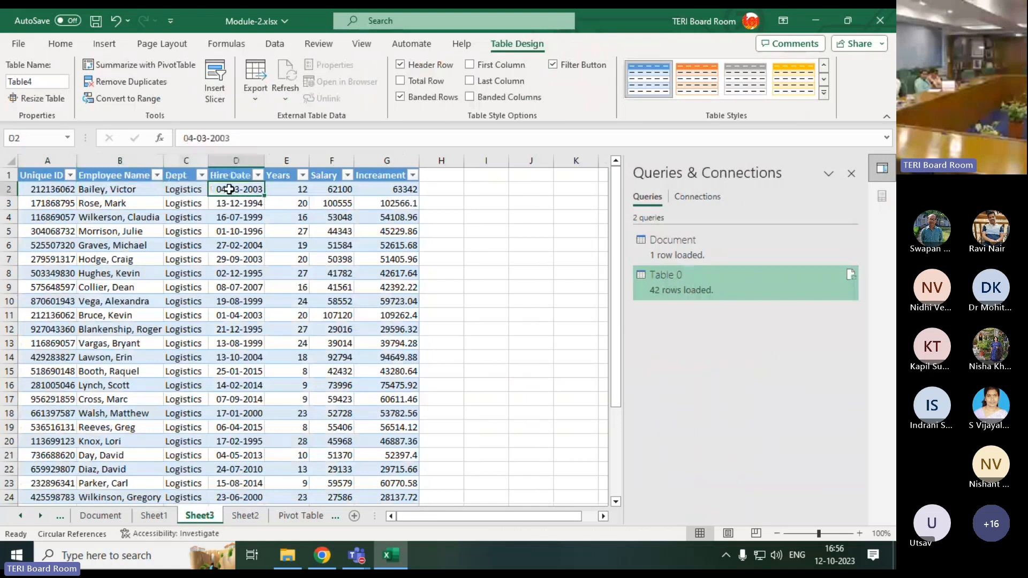
{"action": "left_click", "coordinate": [285, 190]}
{"action": "left_click", "coordinate": [341, 186]}
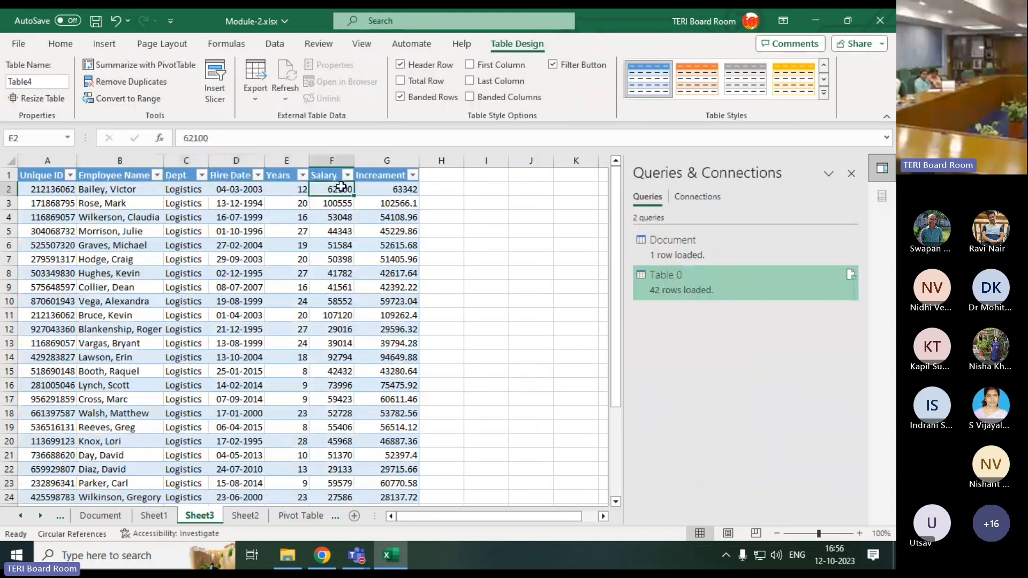
{"action": "left_click", "coordinate": [368, 189]}
{"action": "scroll", "coordinate": [143, 352], "scroll_direction": "down", "scroll_amount": 8}
{"action": "scroll", "coordinate": [143, 352], "scroll_direction": "up", "scroll_amount": 8}
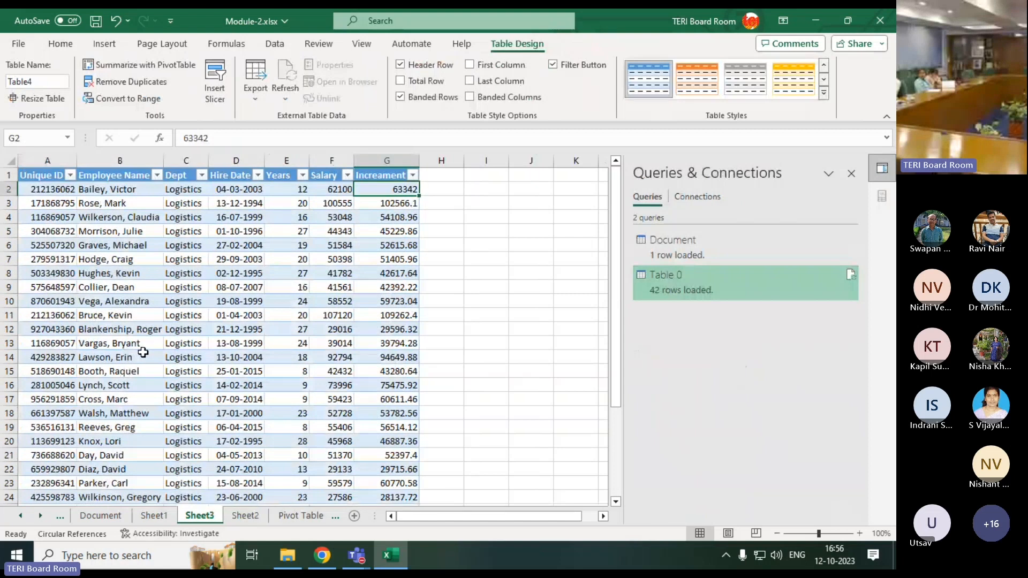
Step: Switch to the Teams meeting window and check the meeting chat
{"action": "left_click", "coordinate": [356, 555]}
{"action": "left_click", "coordinate": [386, 457]}
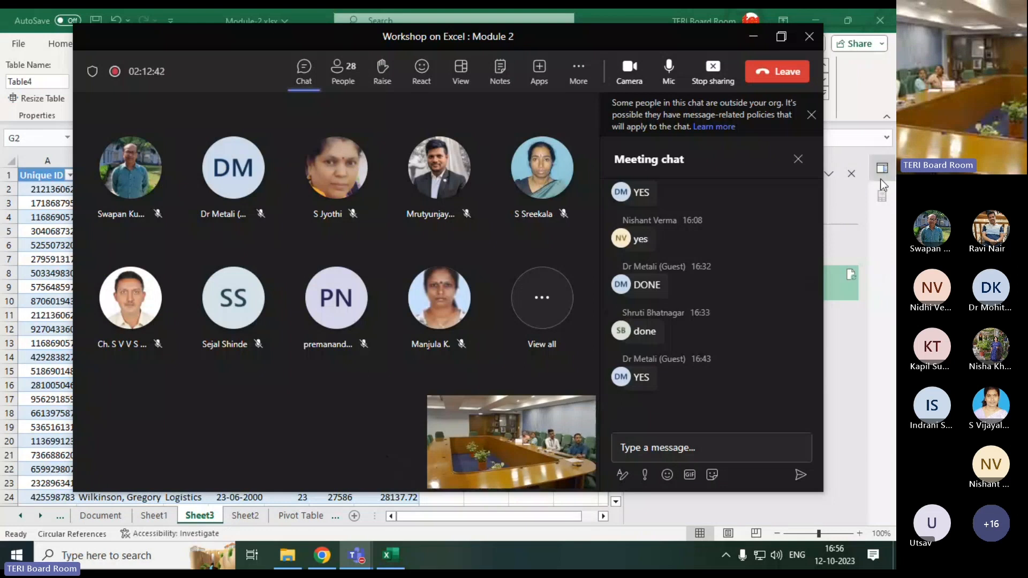
Step: Insert a PivotChart with a PivotTable on a new worksheet from the full employee data range A1:G742 on the Pivot Table sheet
{"action": "left_click", "coordinate": [45, 175]}
{"action": "key", "text": "ctrl+shift+Right"}
{"action": "key", "text": "ctrl+shift+Down"}
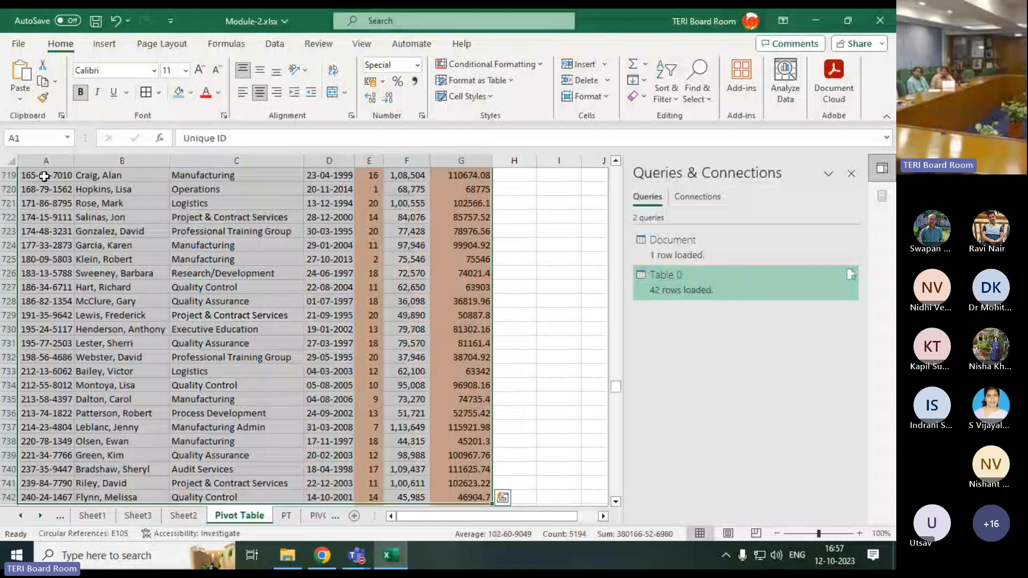
{"action": "scroll", "coordinate": [378, 447], "scroll_direction": "down", "scroll_amount": 2}
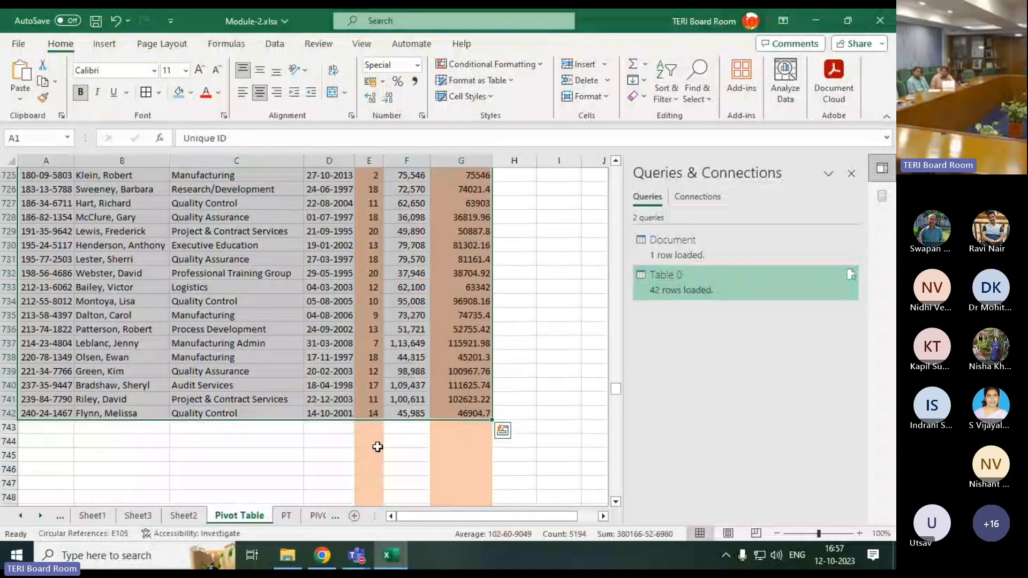
{"action": "scroll", "coordinate": [377, 447], "scroll_direction": "up", "scroll_amount": 14}
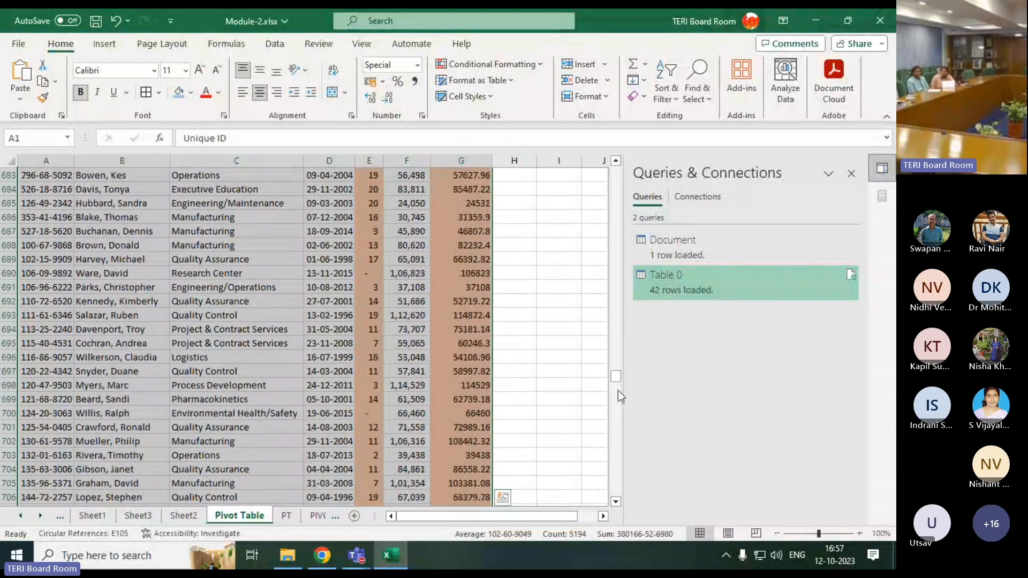
{"action": "left_click_drag", "start_coordinate": [611, 377], "coordinate": [618, 160]}
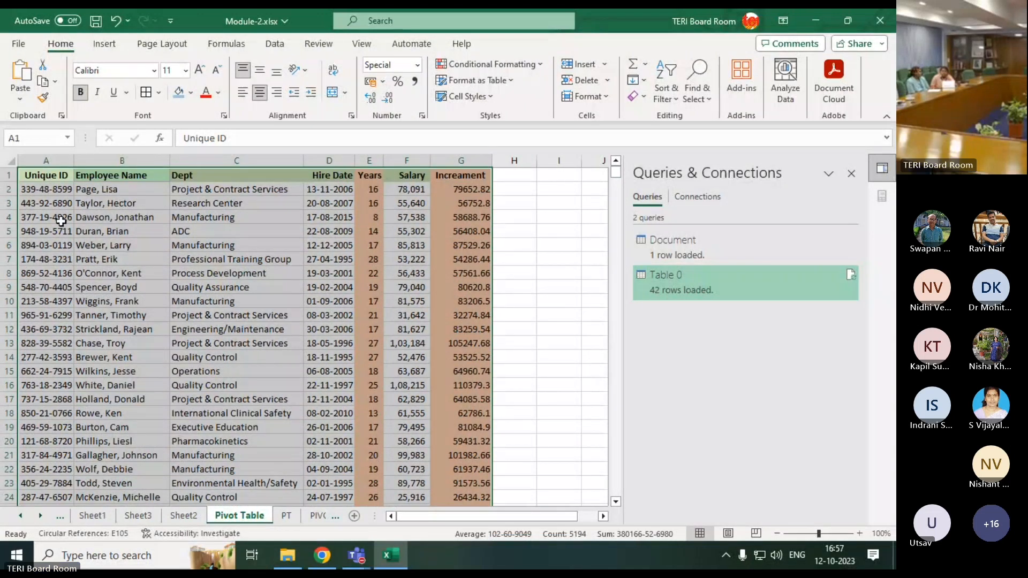
{"action": "left_click", "coordinate": [109, 49]}
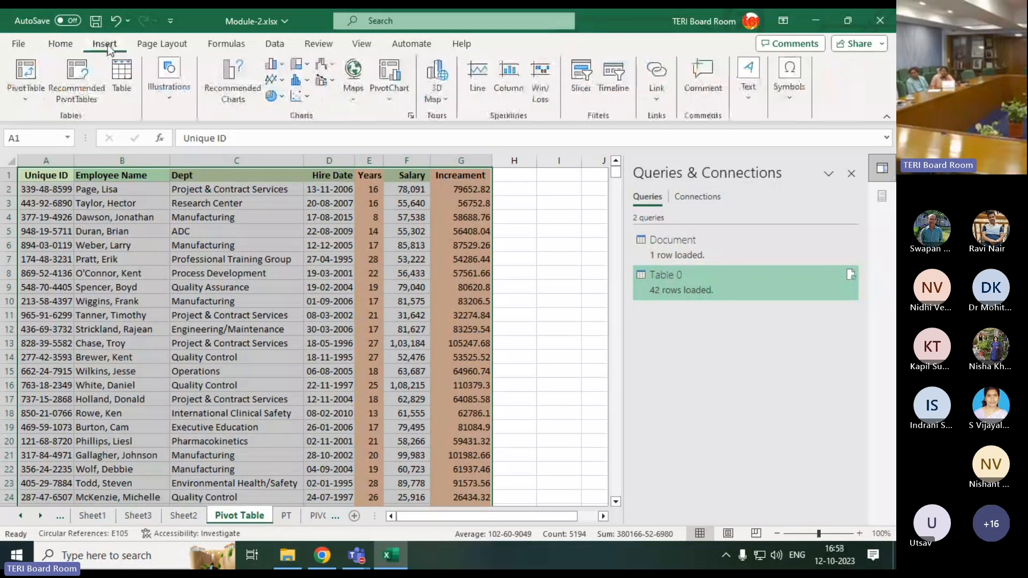
{"action": "left_click", "coordinate": [385, 100]}
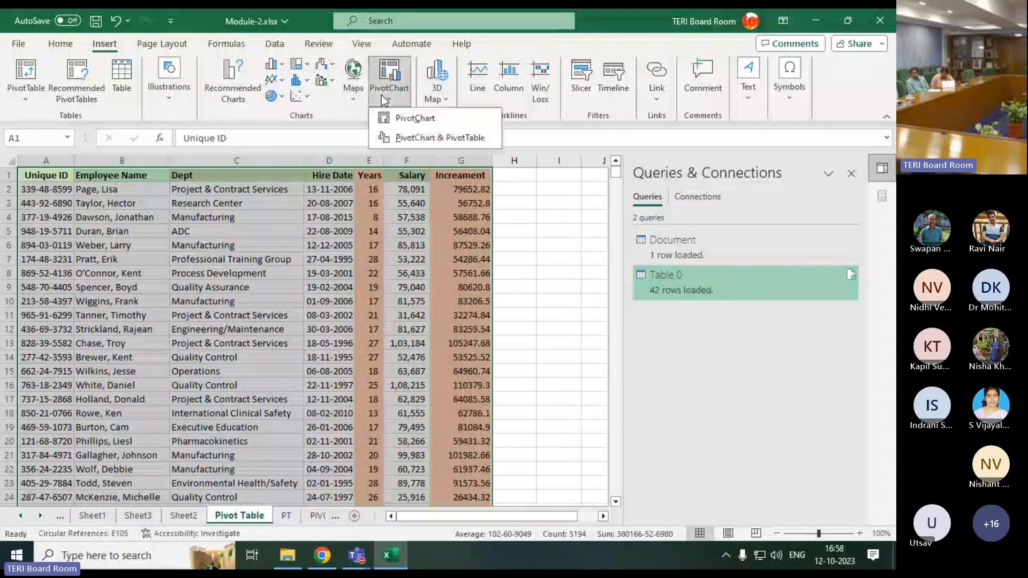
{"action": "left_click", "coordinate": [390, 139]}
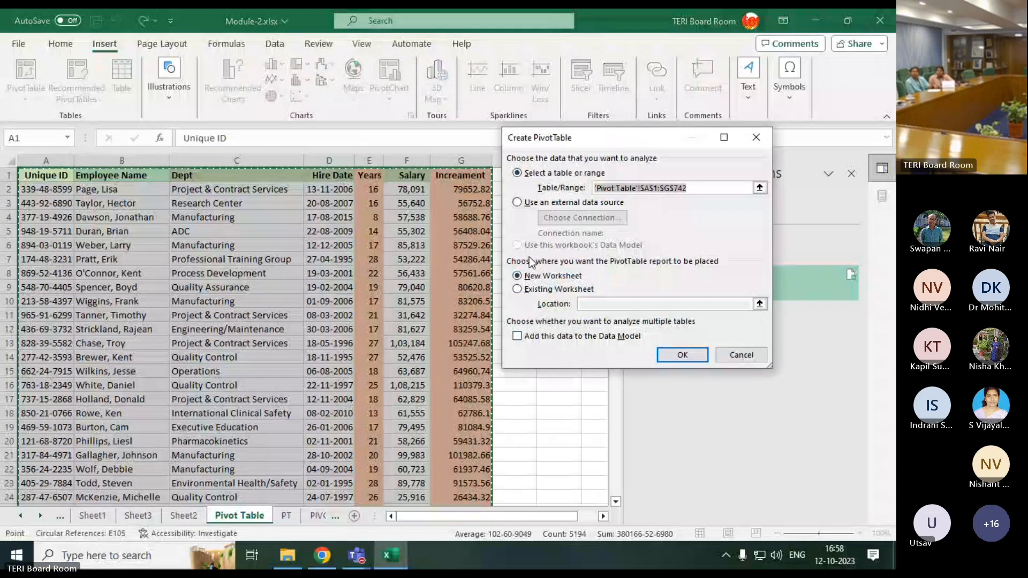
{"action": "left_click", "coordinate": [669, 358]}
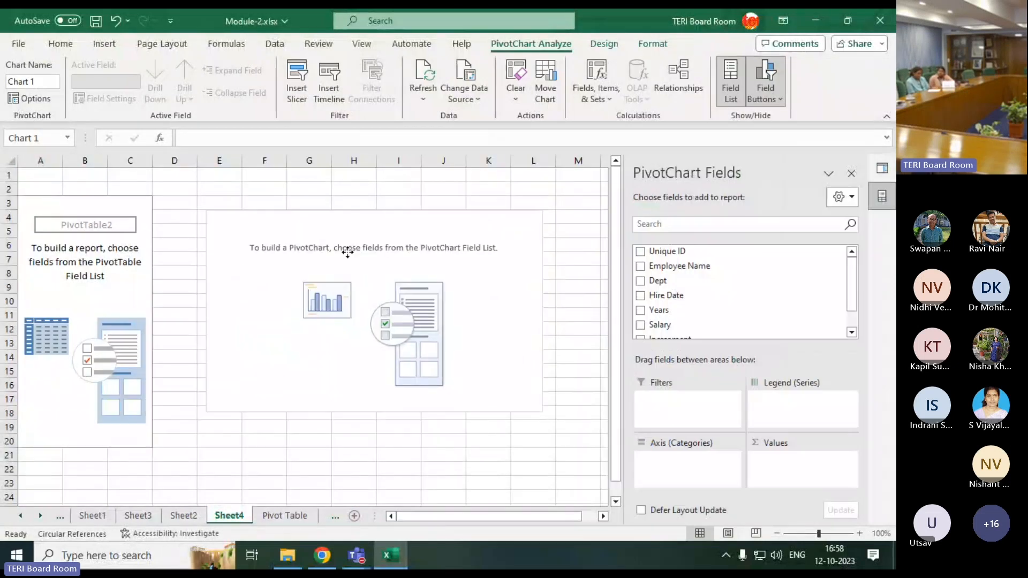
Step: Reposition the empty PivotChart and build it with Dept as the axis categories and Employee Name as the counted value
{"action": "left_click_drag", "start_coordinate": [348, 252], "coordinate": [366, 234]}
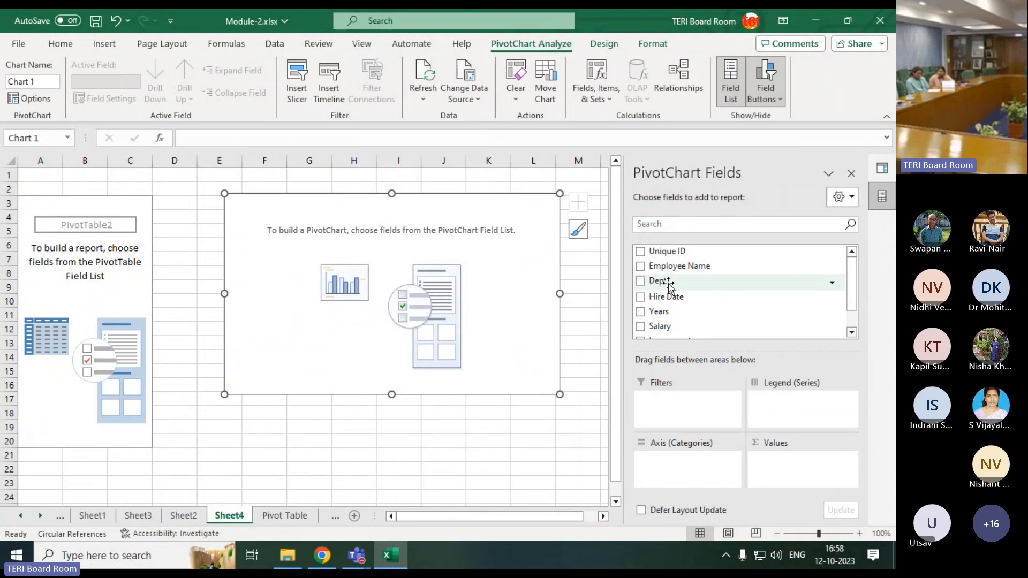
{"action": "left_click_drag", "start_coordinate": [659, 281], "coordinate": [682, 470]}
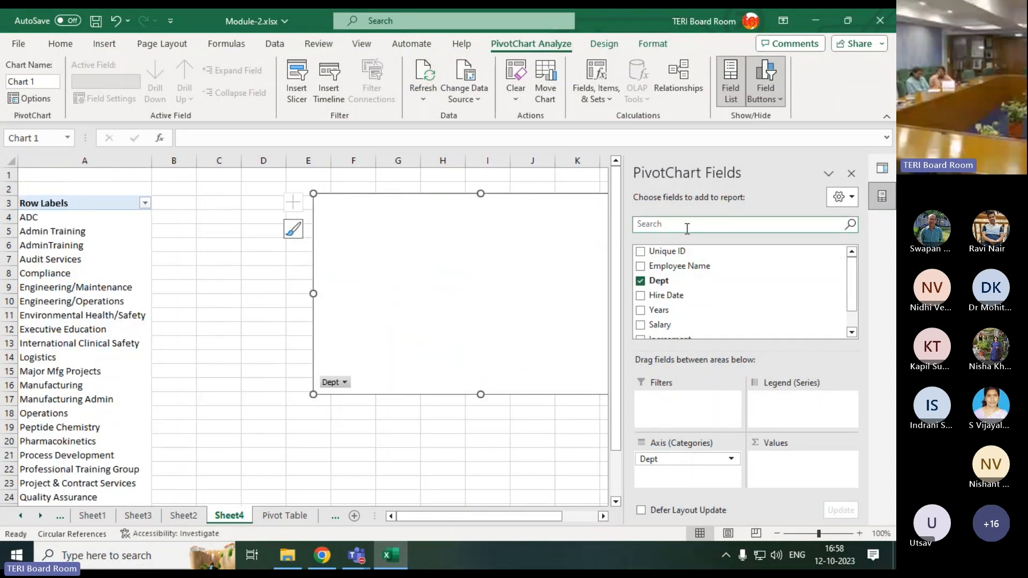
{"action": "left_click_drag", "start_coordinate": [684, 268], "coordinate": [790, 433]}
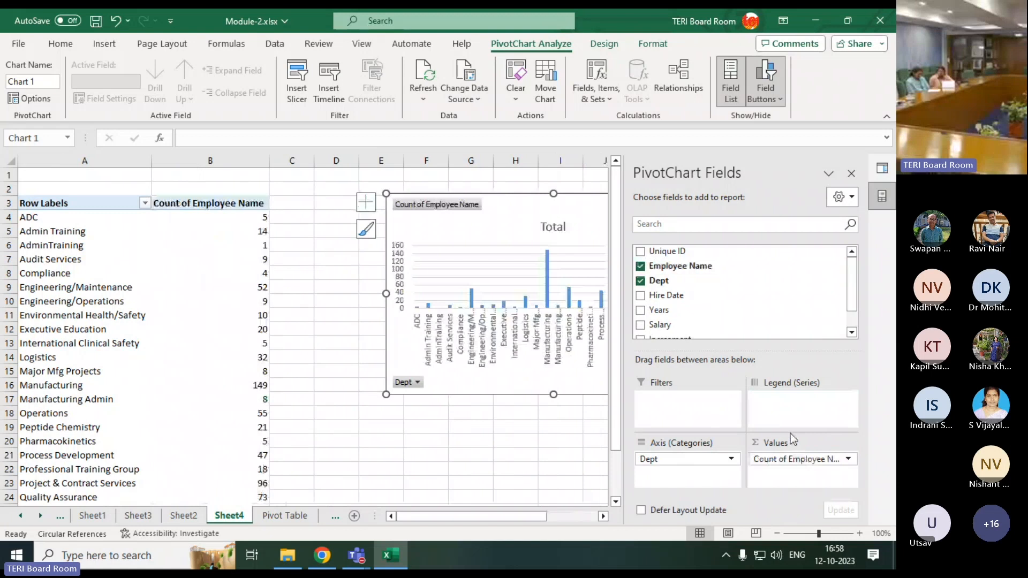
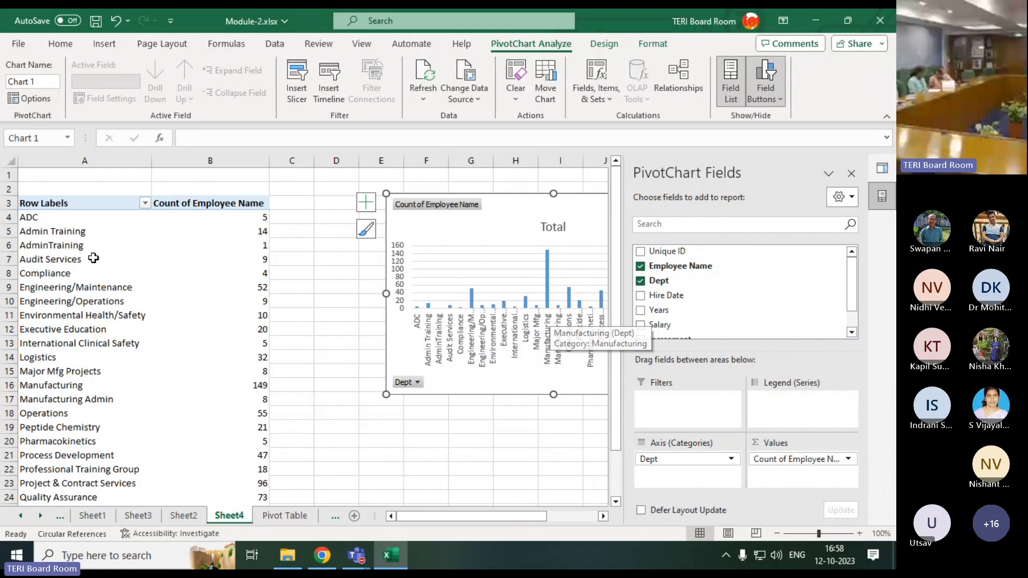
Step: Review the employee counts per department in the PivotTable beside the new chart
{"action": "left_click", "coordinate": [257, 390]}
{"action": "left_click", "coordinate": [247, 413]}
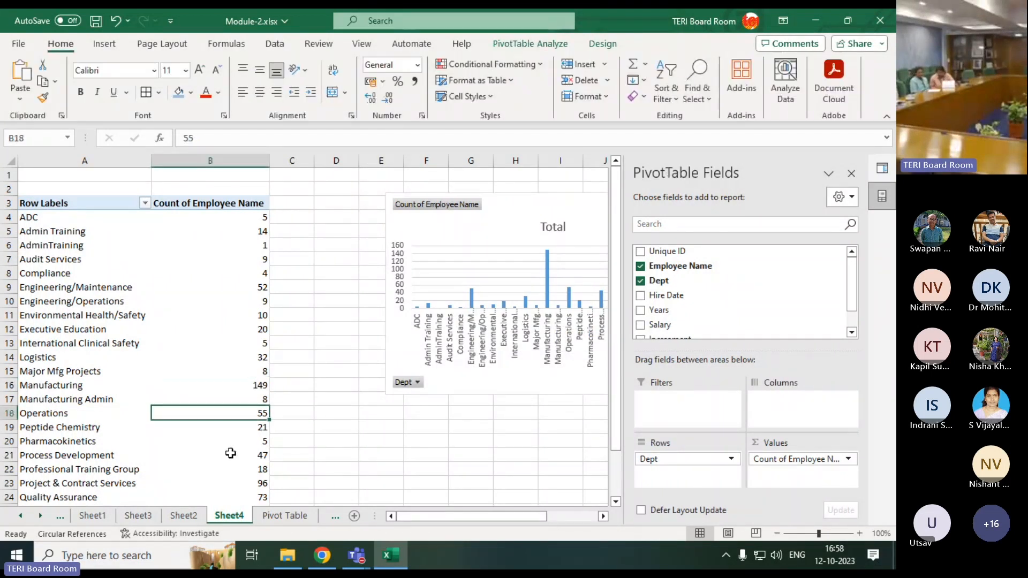
{"action": "scroll", "coordinate": [187, 390], "scroll_direction": "down", "scroll_amount": 3}
{"action": "scroll", "coordinate": [186, 390], "scroll_direction": "up", "scroll_amount": 3}
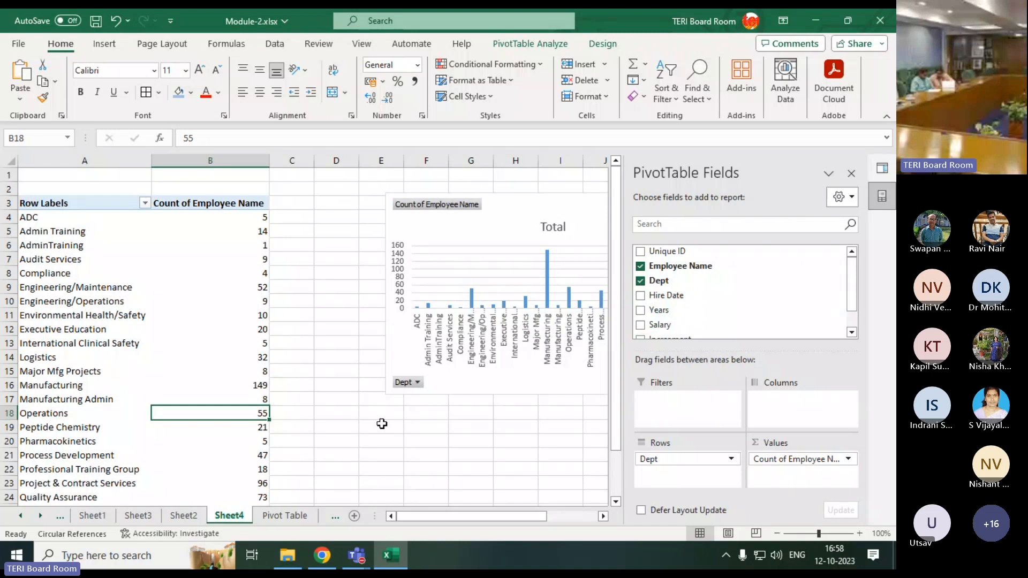
Step: Select the whole PivotChart of employee counts by department
{"action": "left_click_drag", "start_coordinate": [439, 515], "coordinate": [476, 516]}
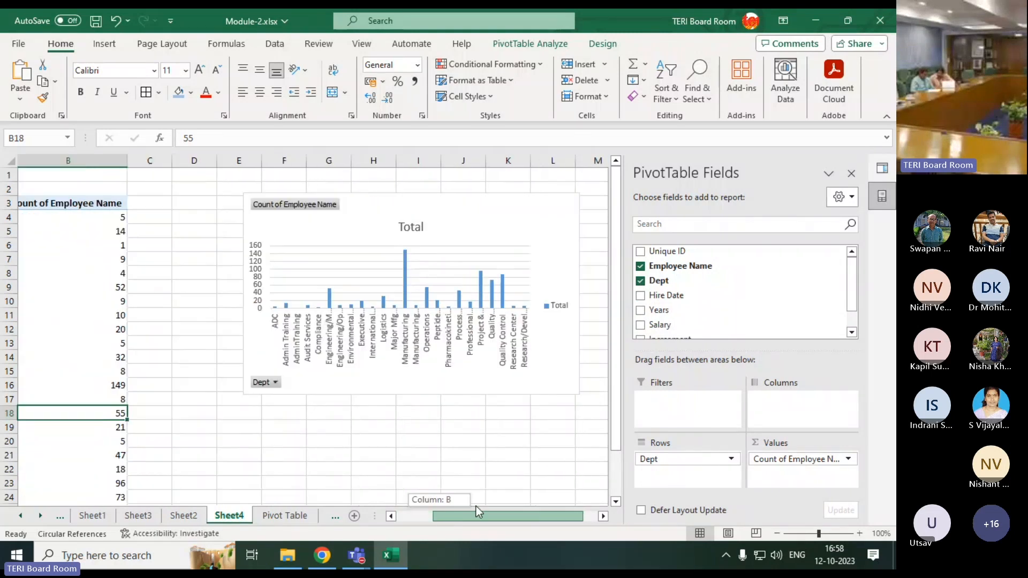
{"action": "left_click", "coordinate": [513, 214]}
{"action": "right_click", "coordinate": [513, 213]}
{"action": "left_click", "coordinate": [480, 216]}
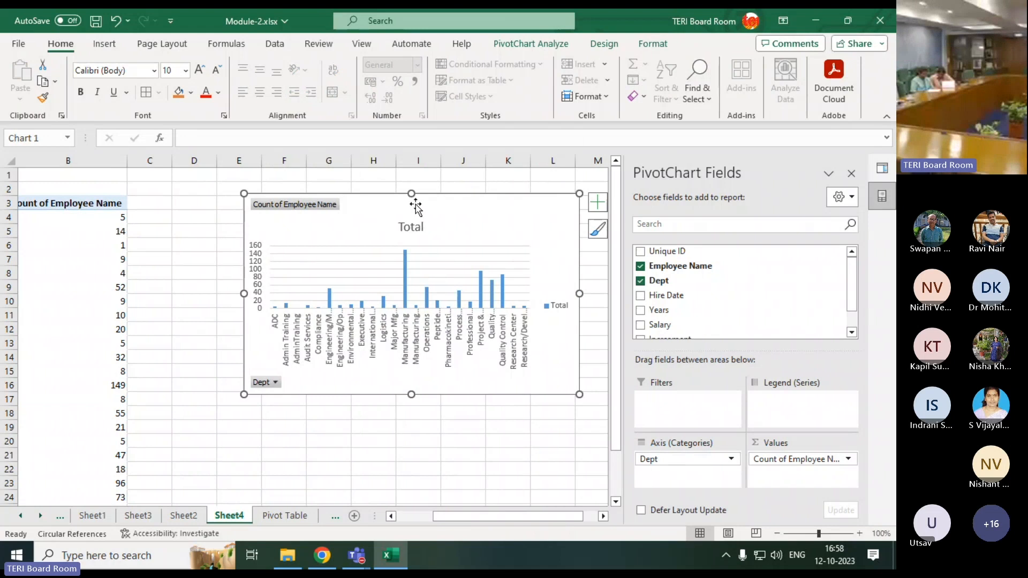
Step: Apply the dark gradient chart style with data labels to the PivotChart of employee counts by department
{"action": "left_click", "coordinate": [652, 49]}
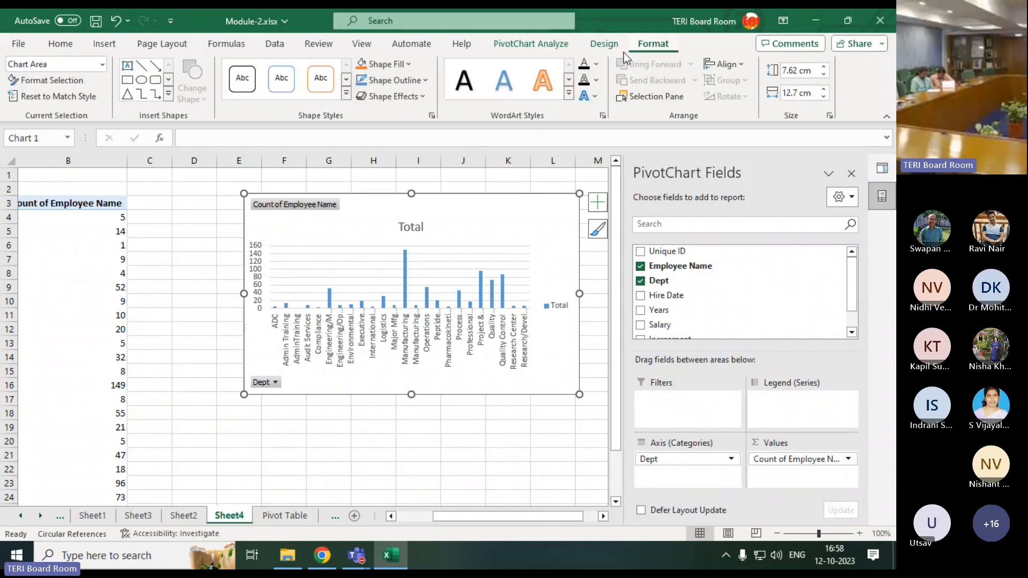
{"action": "left_click", "coordinate": [605, 46]}
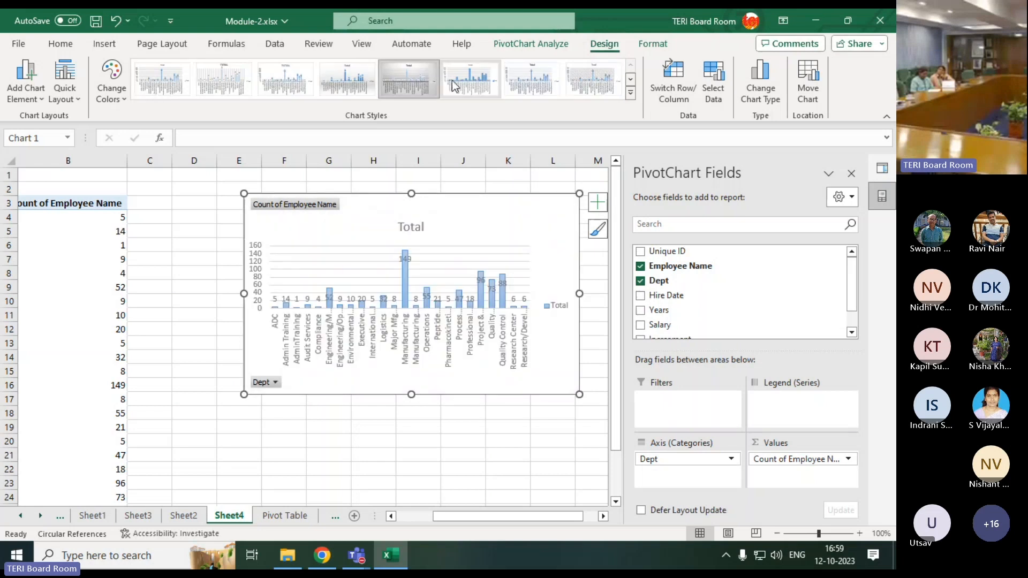
{"action": "left_click", "coordinate": [583, 82]}
{"action": "left_click", "coordinate": [630, 92]}
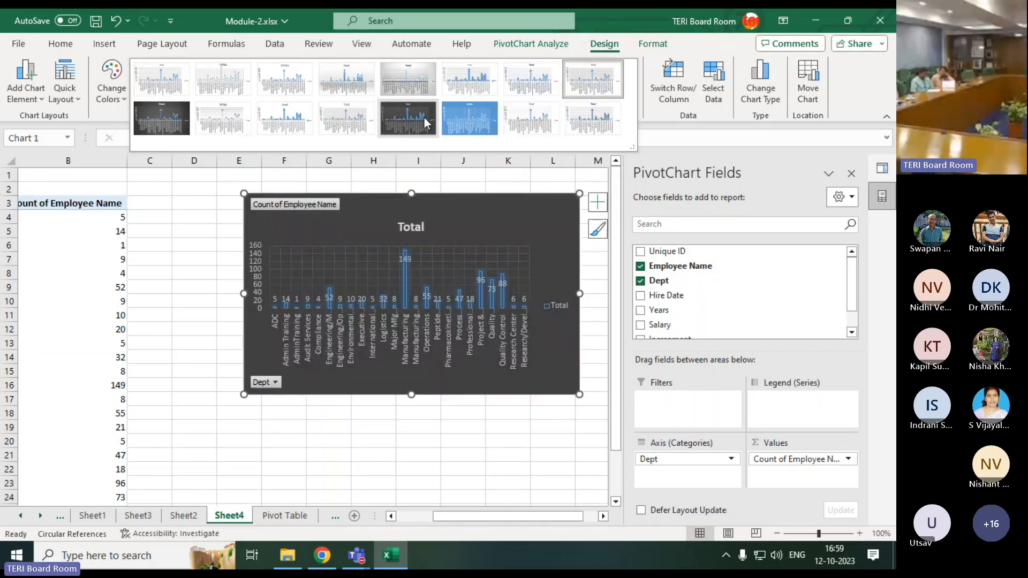
{"action": "left_click", "coordinate": [170, 133]}
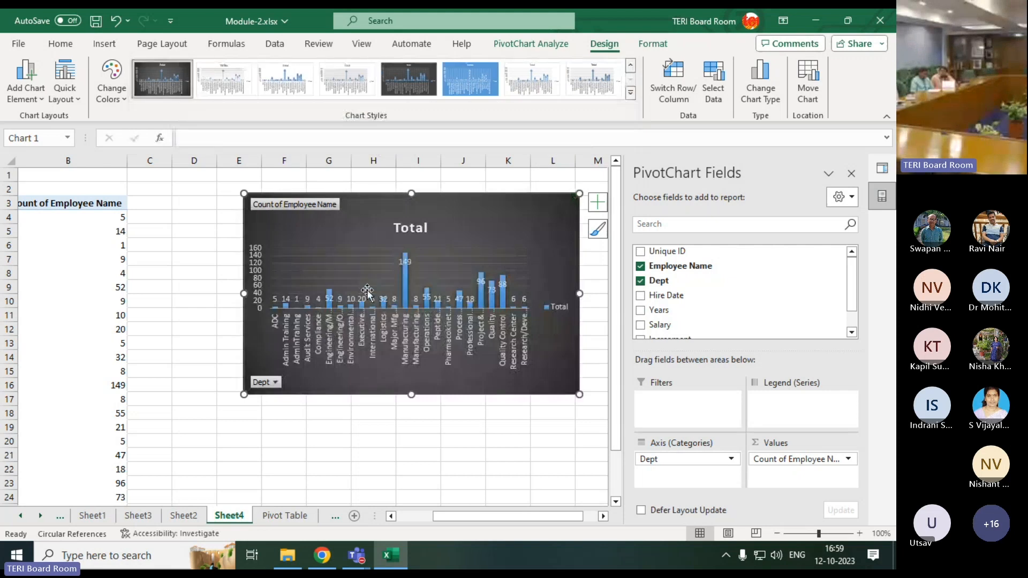
{"action": "left_click", "coordinate": [440, 455]}
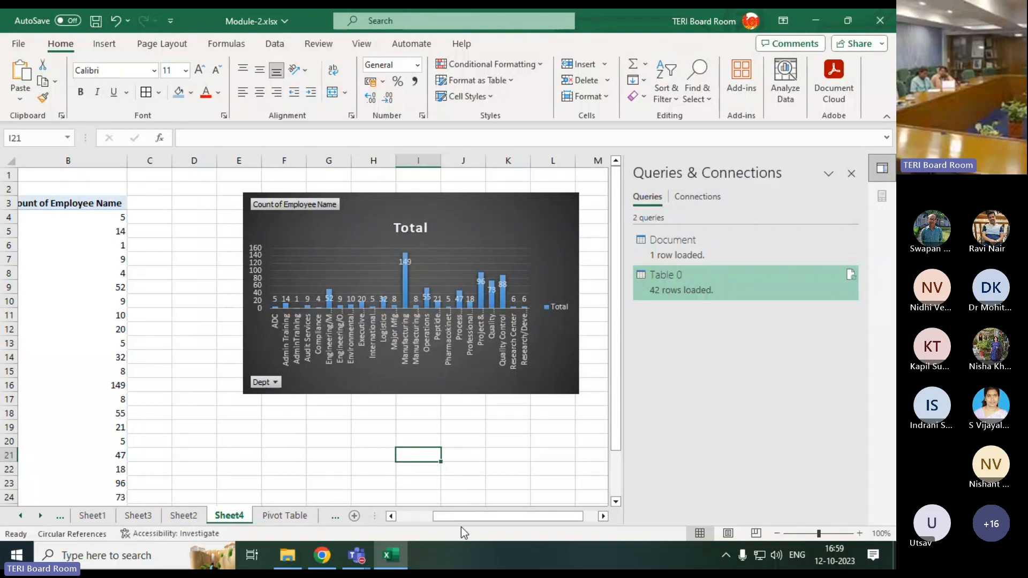
Step: Add Years as a second value in the PivotChart and reposition the chart beside the PivotTable
{"action": "left_click_drag", "start_coordinate": [464, 516], "coordinate": [427, 515]}
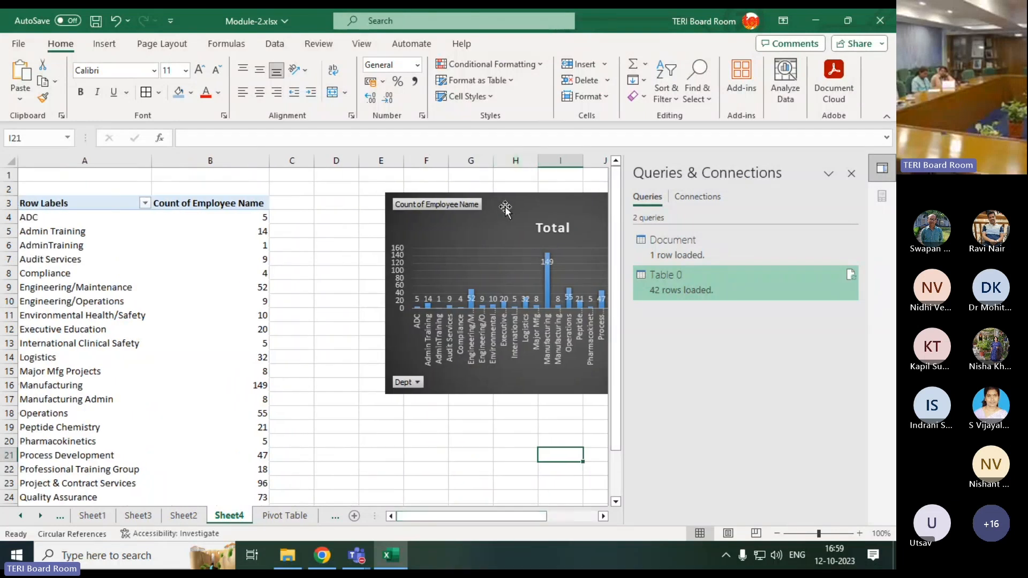
{"action": "left_click_drag", "start_coordinate": [506, 208], "coordinate": [395, 200]}
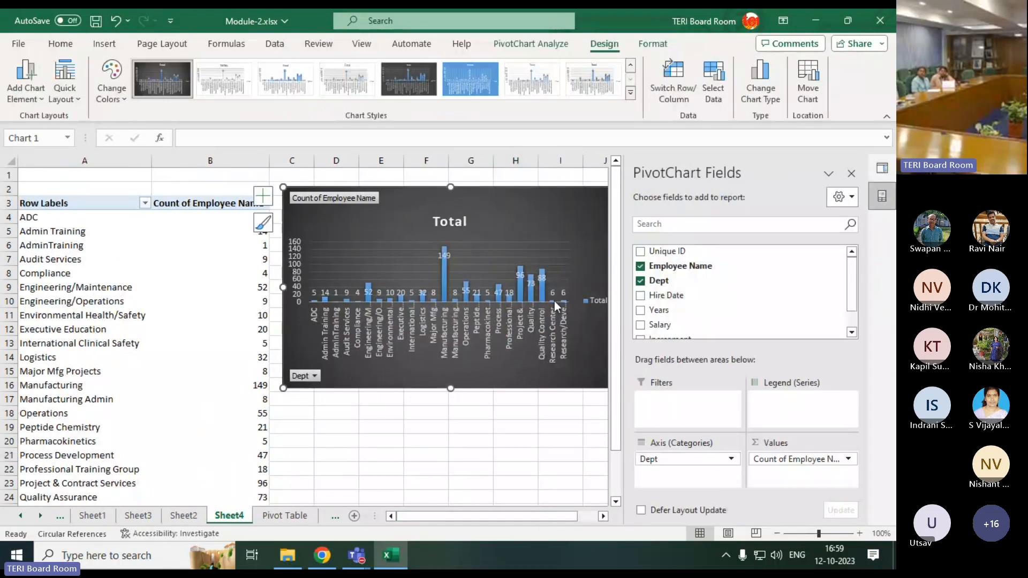
{"action": "scroll", "coordinate": [656, 295], "scroll_direction": "down", "scroll_amount": 1}
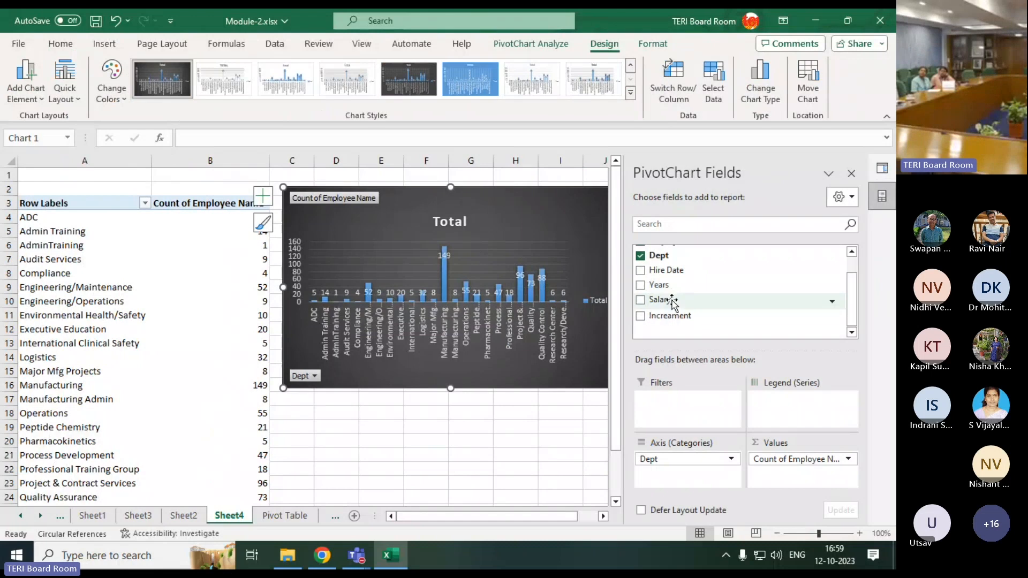
{"action": "left_click_drag", "start_coordinate": [659, 285], "coordinate": [771, 476]}
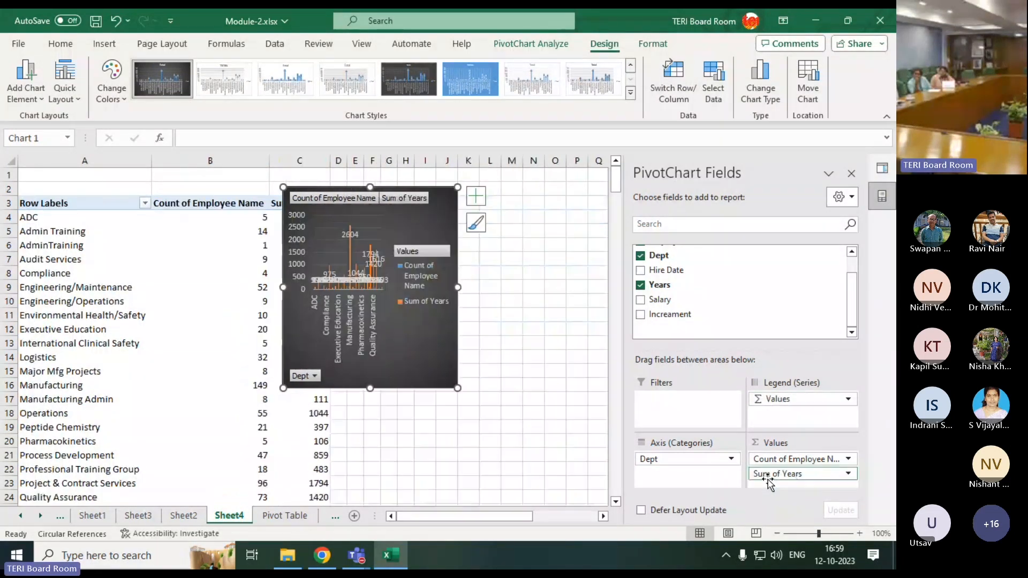
{"action": "left_click_drag", "start_coordinate": [412, 227], "coordinate": [519, 231]}
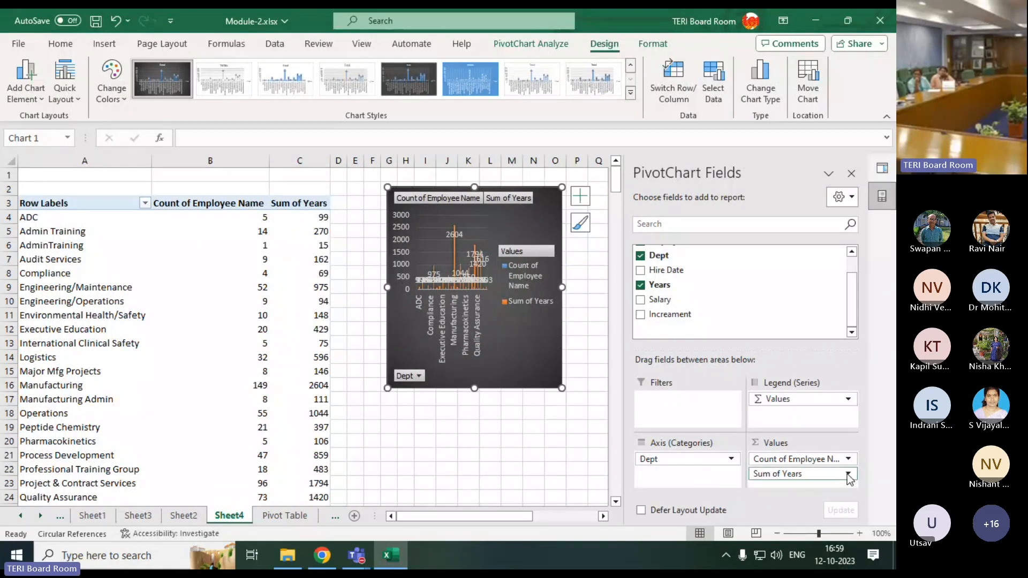
Step: Change the Years value field to be summarized by Count
{"action": "left_click", "coordinate": [848, 474]}
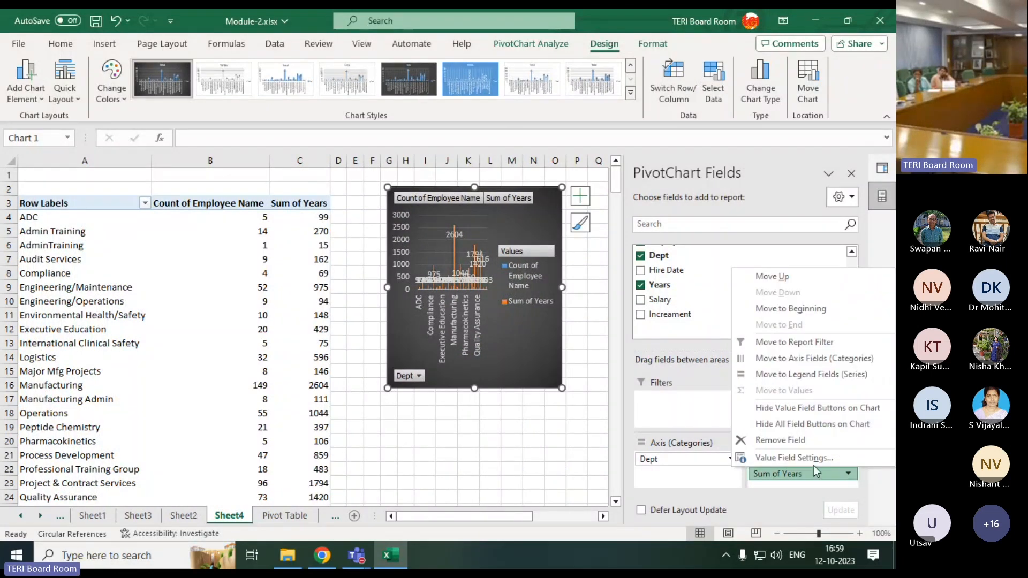
{"action": "left_click", "coordinate": [803, 458]}
{"action": "left_click", "coordinate": [573, 281]}
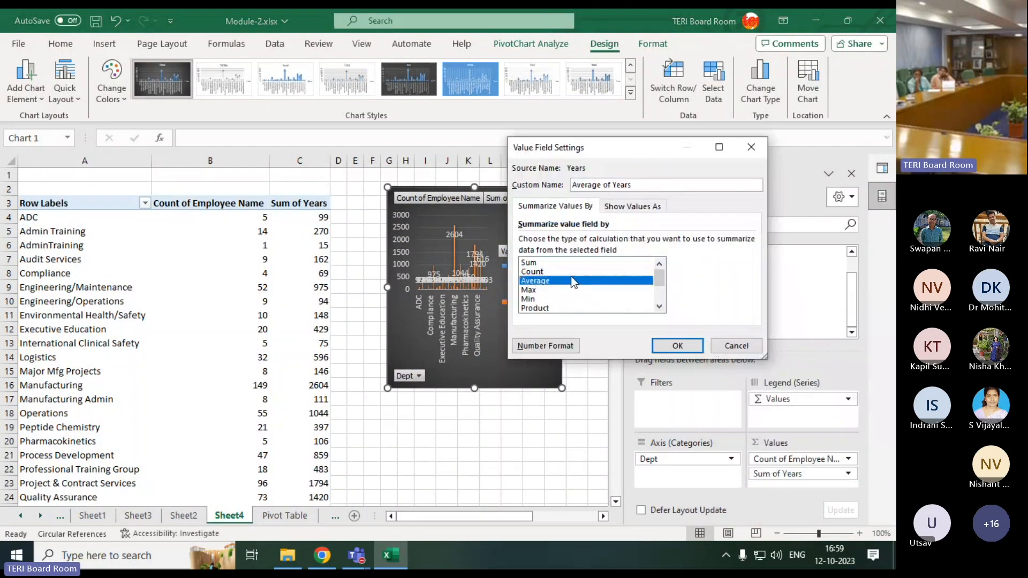
{"action": "left_click", "coordinate": [562, 271]}
{"action": "left_click", "coordinate": [678, 346]}
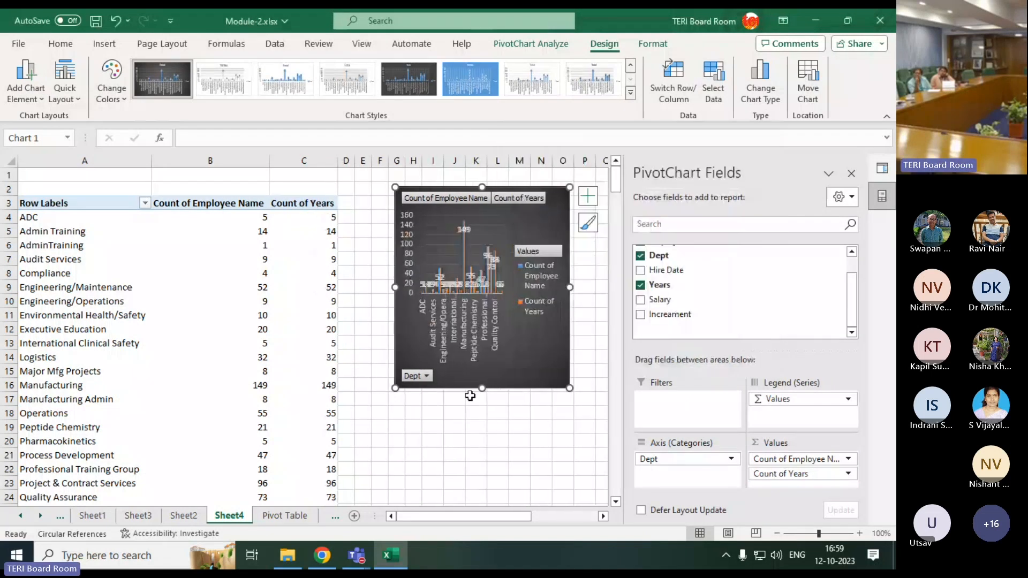
Step: Make Years a report filter and filter the PivotTable and PivotChart to 20
{"action": "left_click_drag", "start_coordinate": [792, 474], "coordinate": [719, 421]}
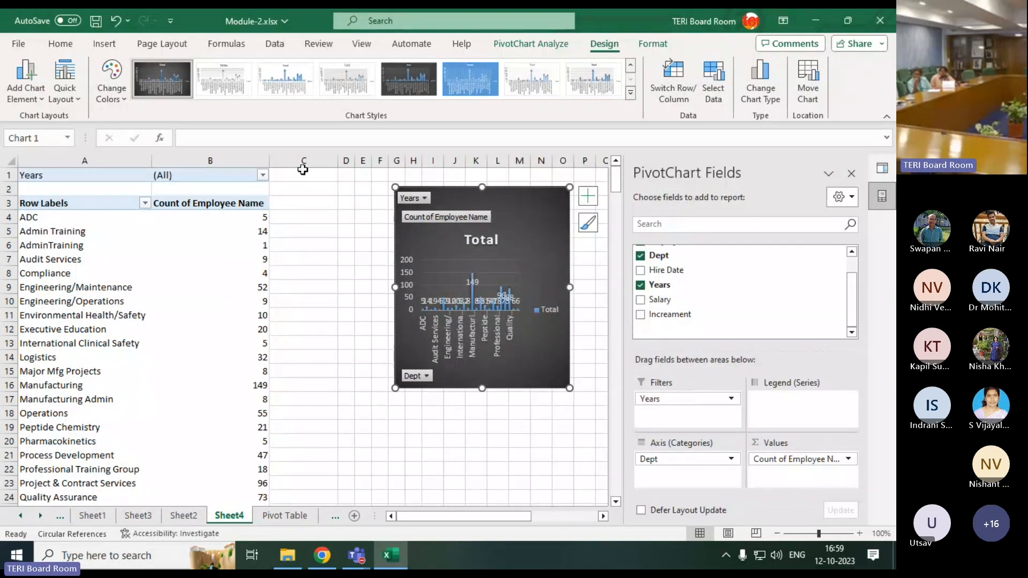
{"action": "left_click", "coordinate": [262, 175]}
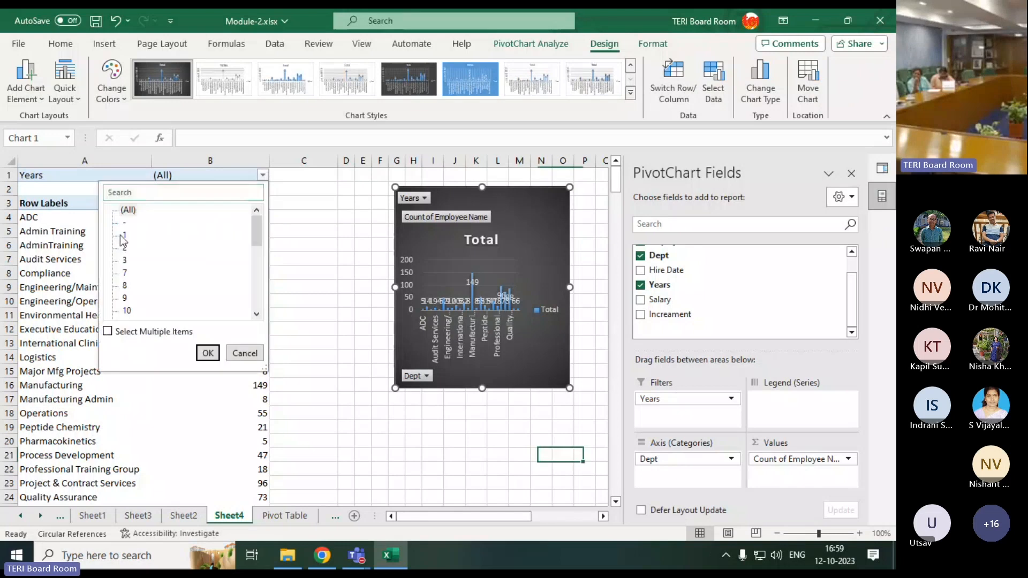
{"action": "scroll", "coordinate": [120, 236], "scroll_direction": "down", "scroll_amount": 4}
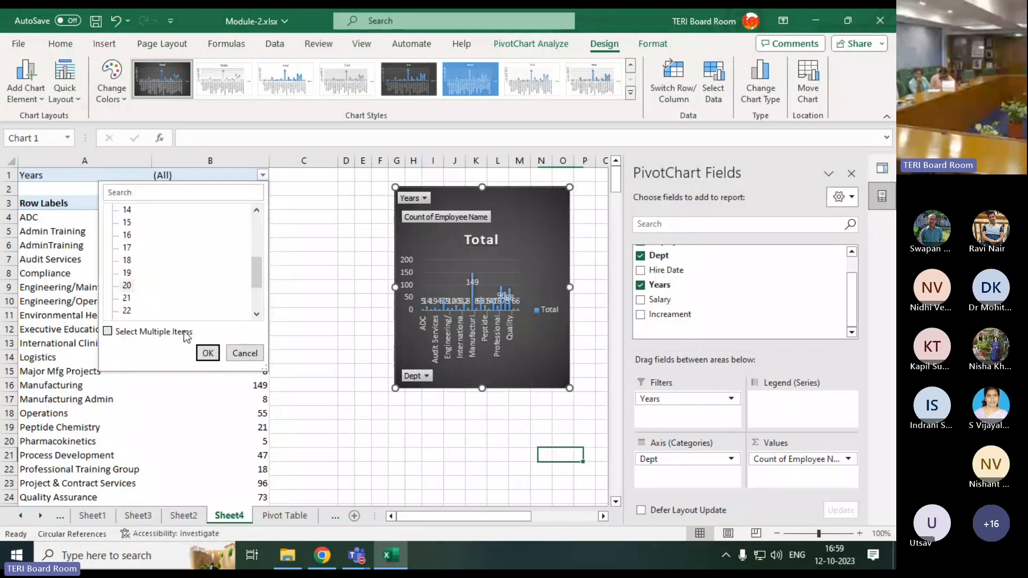
{"action": "left_click", "coordinate": [208, 353]}
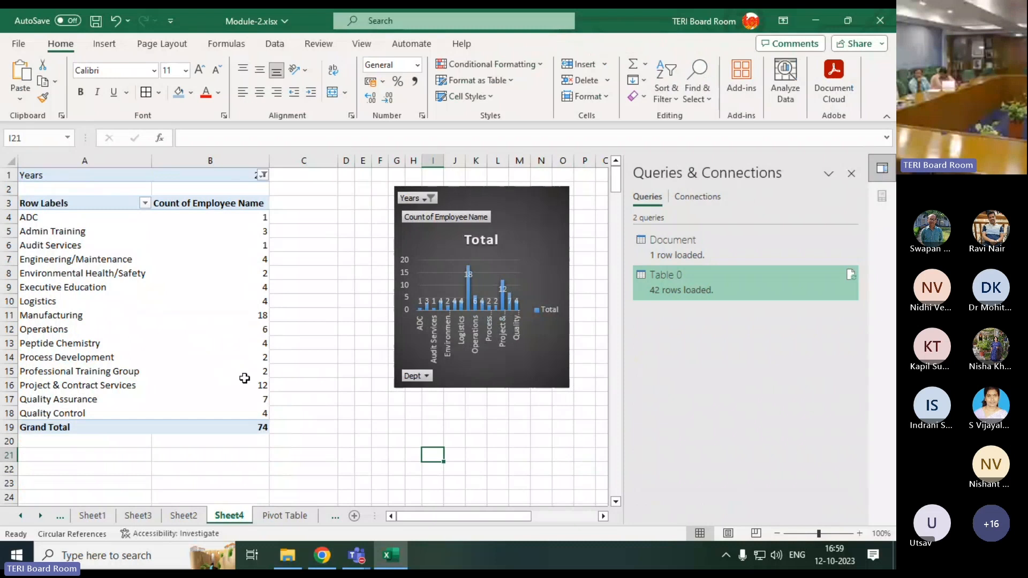
Step: Examine the filtered departments and their employee counts in the PivotTable
{"action": "left_click_drag", "start_coordinate": [254, 217], "coordinate": [246, 410]}
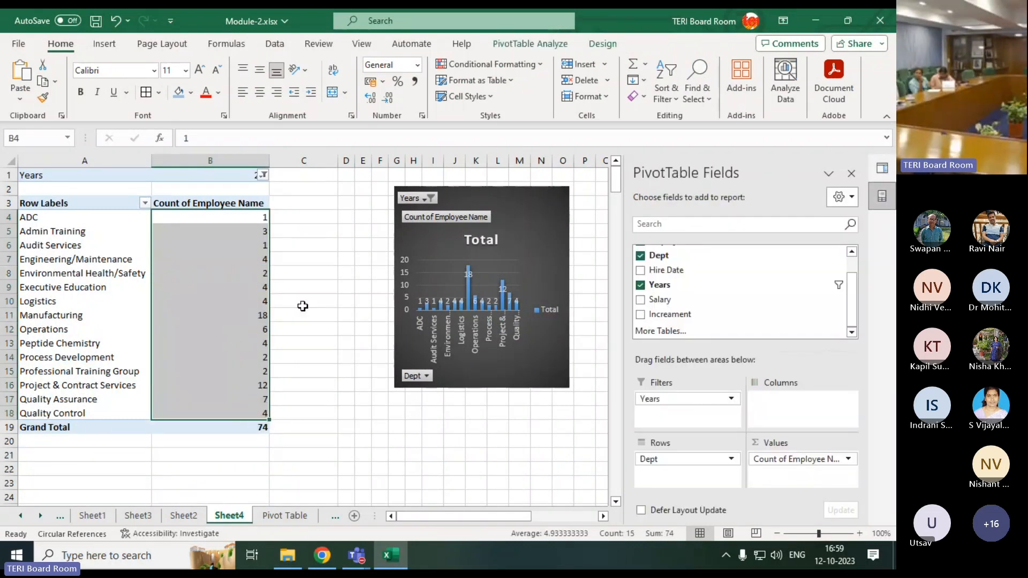
{"action": "left_click", "coordinate": [316, 427]}
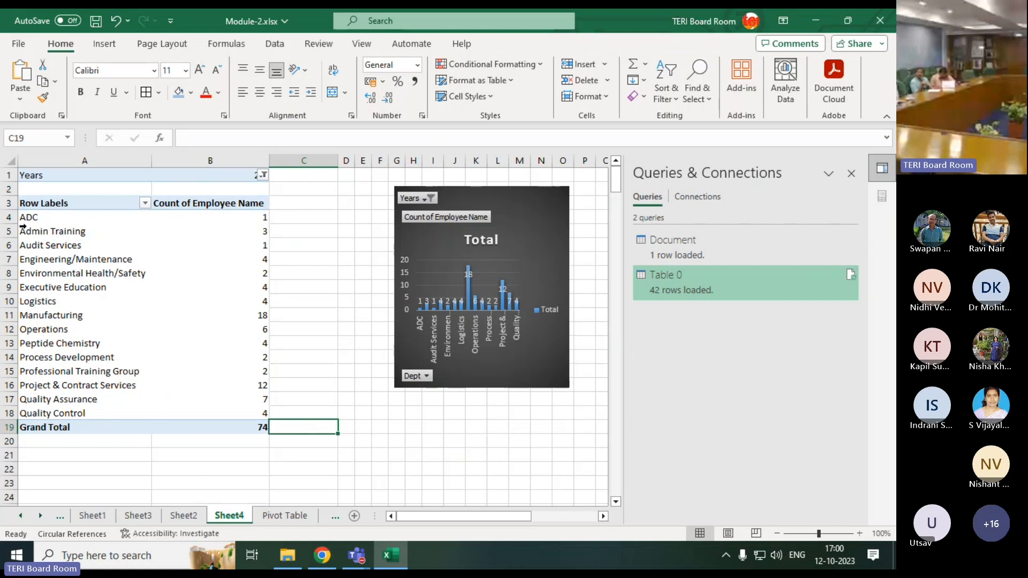
{"action": "mouse_move", "coordinate": [22, 217]}
{"action": "left_mouse_down"}
{"action": "mouse_move", "coordinate": [161, 232]}
{"action": "mouse_move", "coordinate": [263, 274]}
{"action": "left_mouse_up"}
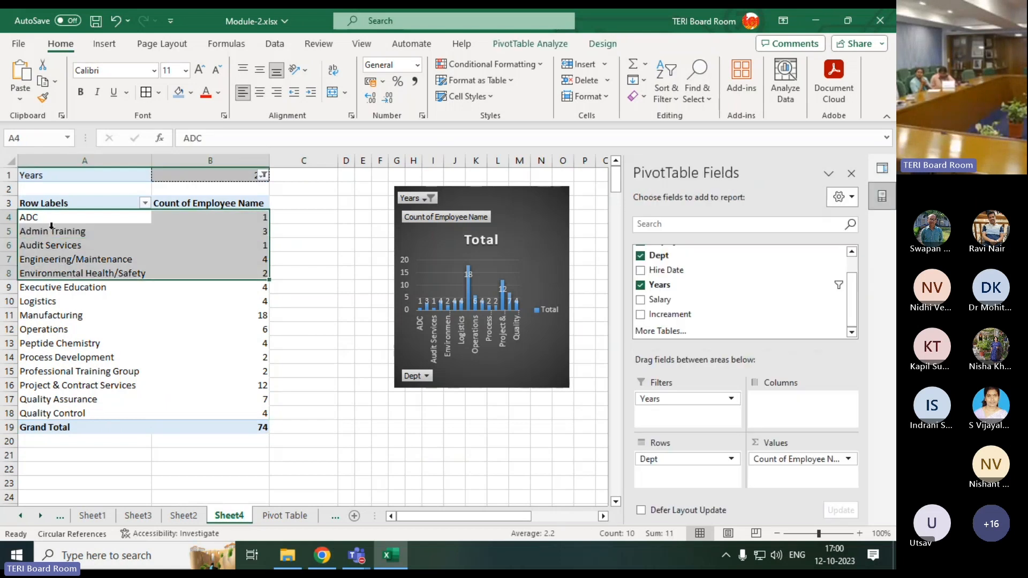
{"action": "left_click", "coordinate": [68, 232]}
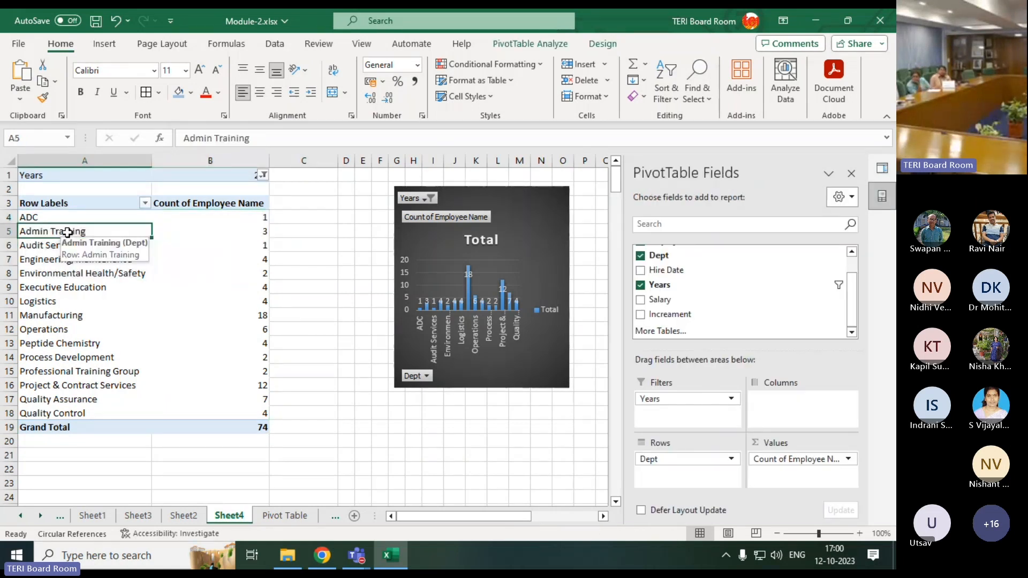
{"action": "left_click", "coordinate": [53, 245]}
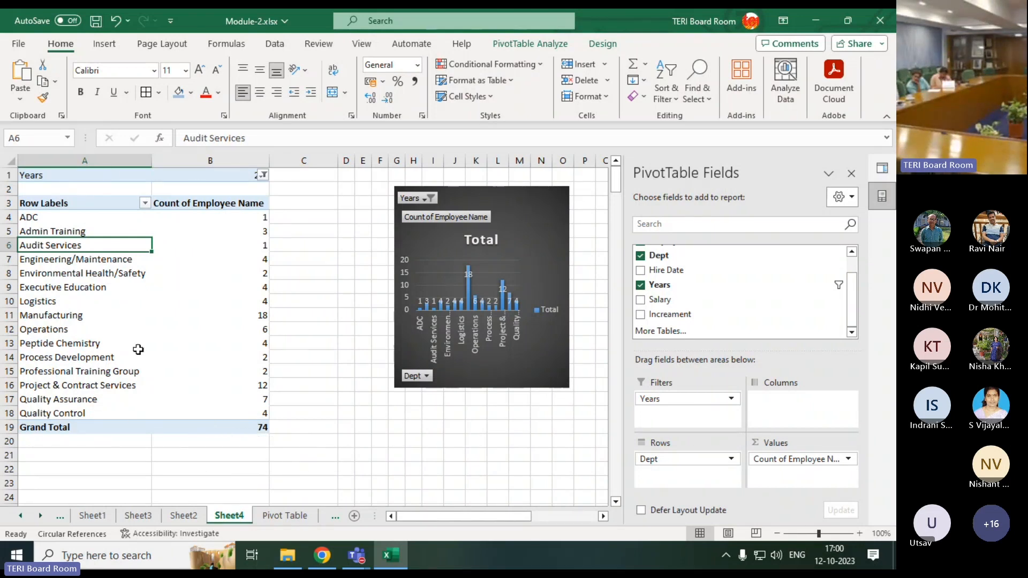
Step: Drill into the filtered Grand Total to list its employee records on a new sheet, and look through the rows
{"action": "double_click", "coordinate": [254, 428]}
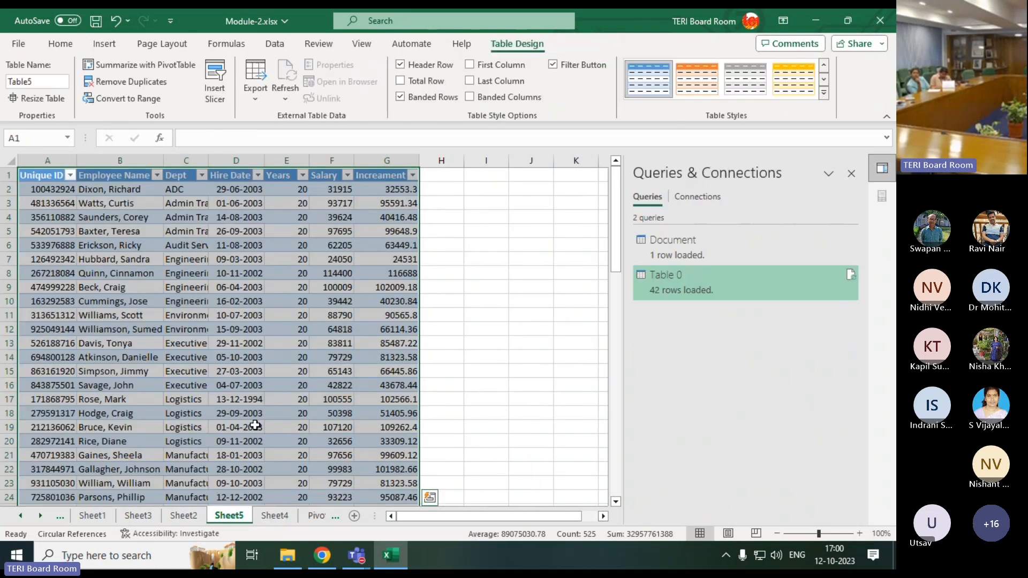
{"action": "scroll", "coordinate": [255, 425], "scroll_direction": "down", "scroll_amount": 19}
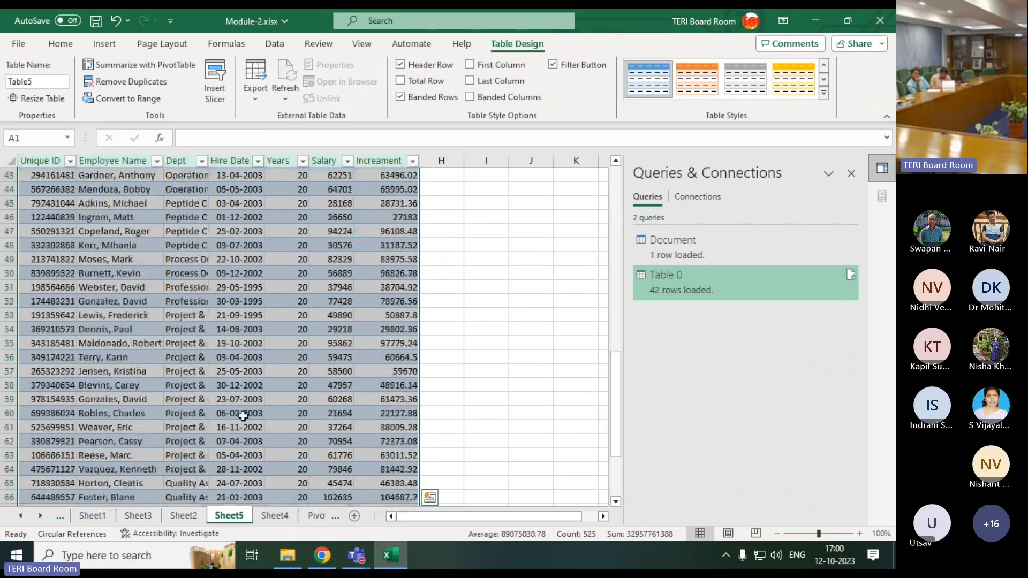
{"action": "scroll", "coordinate": [272, 436], "scroll_direction": "down", "scroll_amount": 4}
{"action": "scroll", "coordinate": [283, 429], "scroll_direction": "up", "scroll_amount": 20}
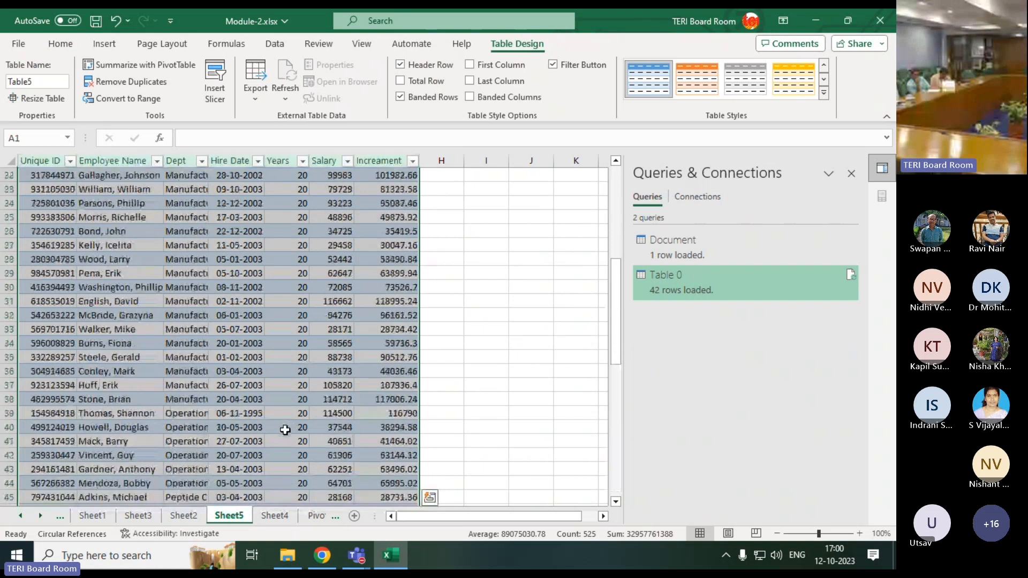
{"action": "left_click", "coordinate": [486, 357]}
{"action": "mouse_move", "coordinate": [356, 556]}
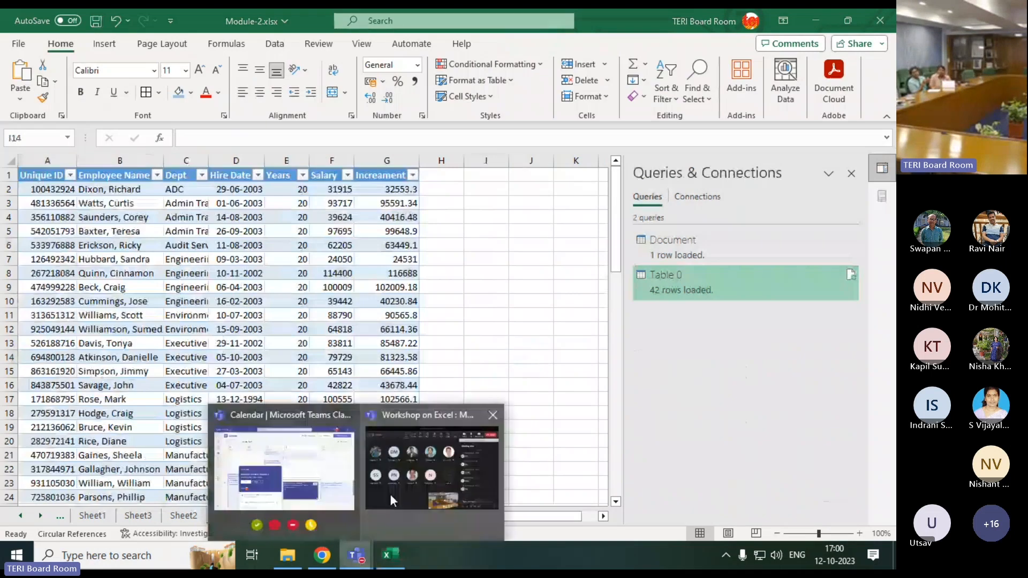
{"action": "left_click", "coordinate": [390, 493]}
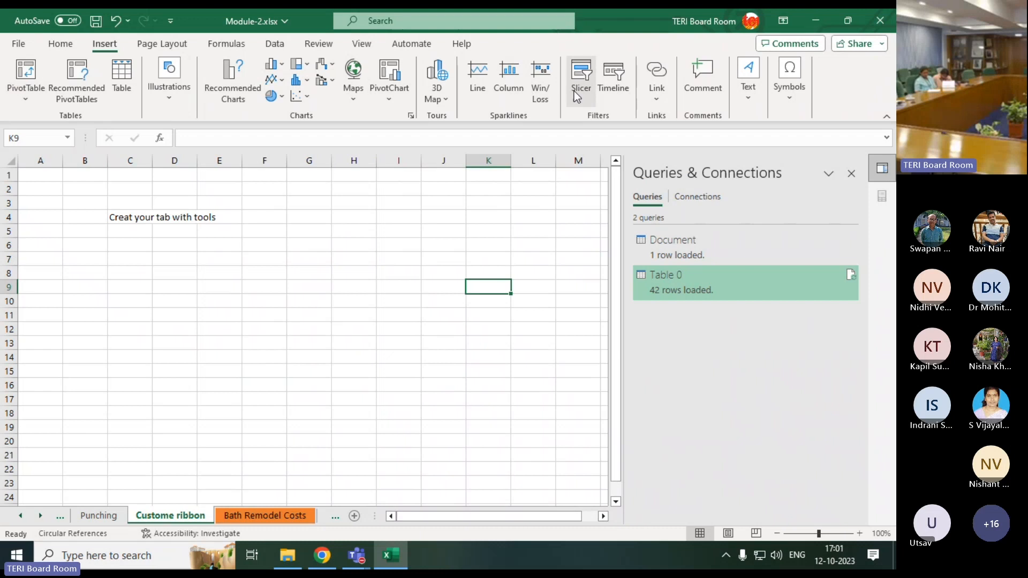
Step: Return to Sheet4 and delete the PivotChart beside the PivotTable
{"action": "left_click", "coordinate": [21, 516]}
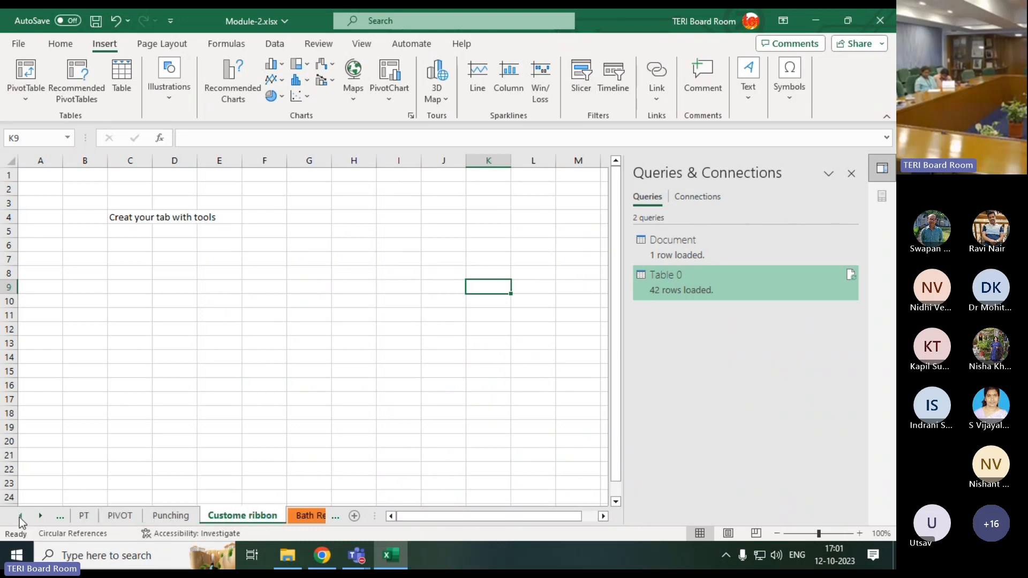
{"action": "left_click", "coordinate": [21, 516]}
{"action": "left_click", "coordinate": [150, 517]}
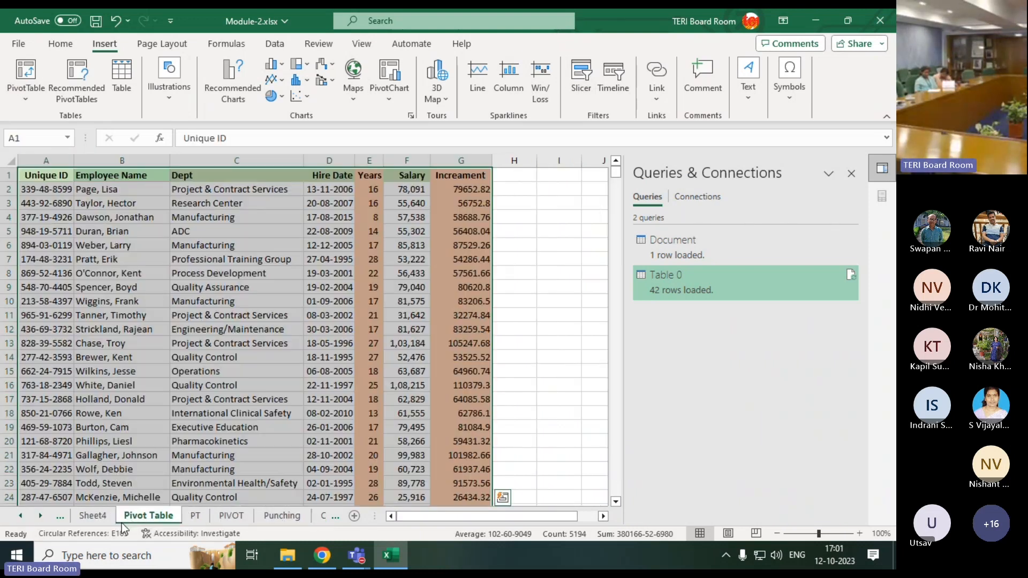
{"action": "left_click", "coordinate": [95, 518]}
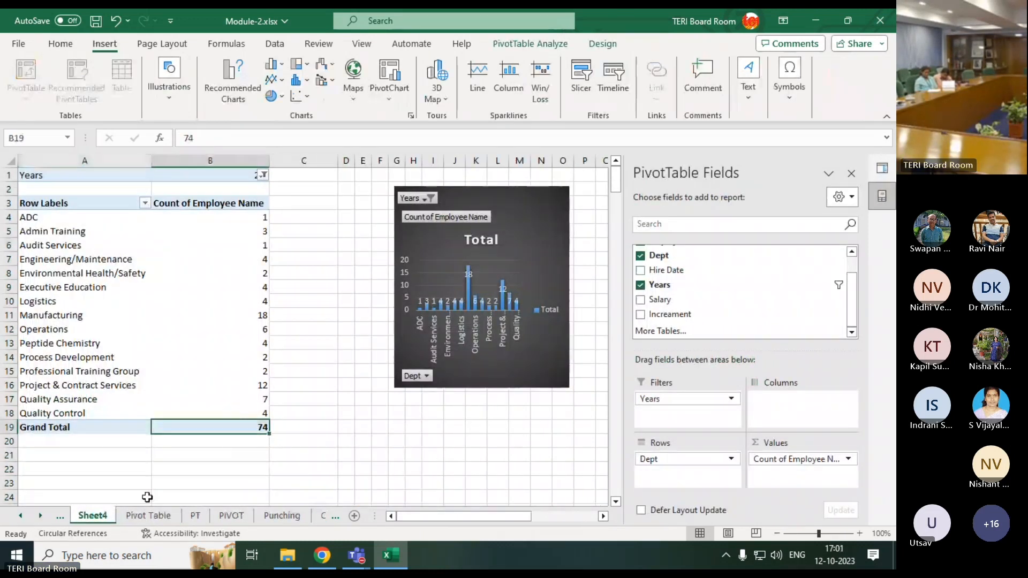
{"action": "left_click", "coordinate": [516, 207]}
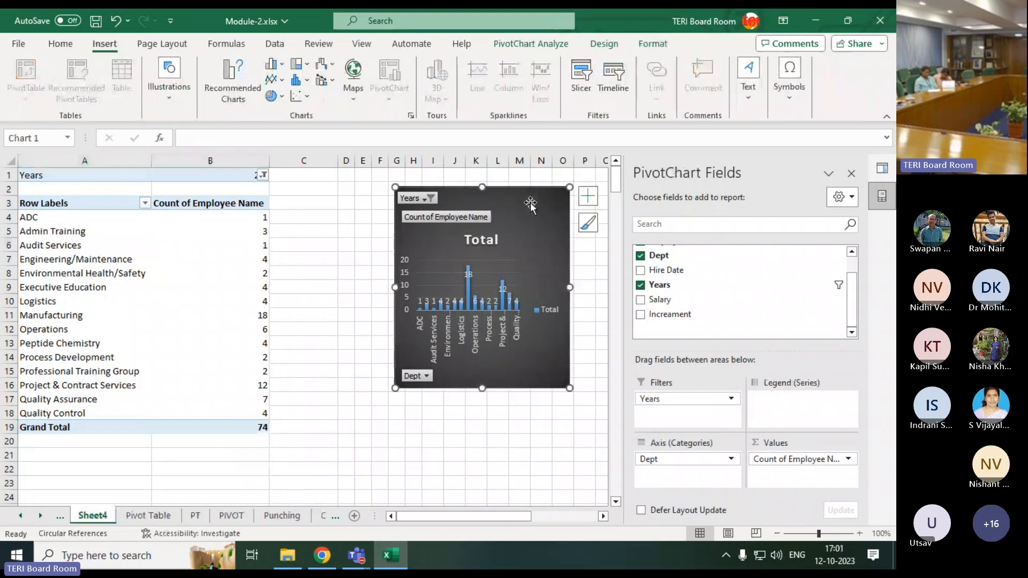
{"action": "key", "text": "Delete"}
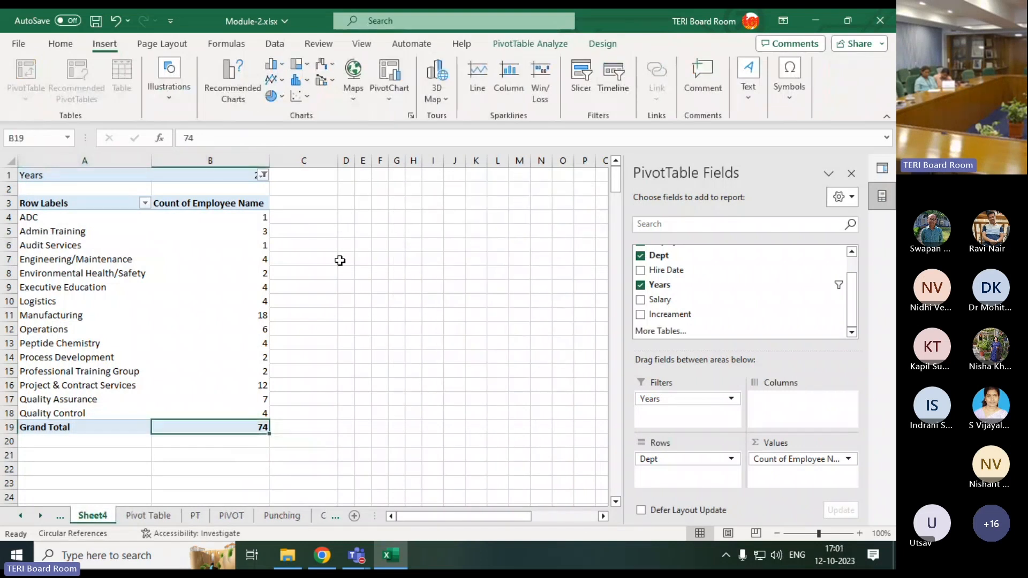
Step: Reset the PivotTable's Years filter to (All) and check the full list of departments
{"action": "left_click", "coordinate": [263, 174]}
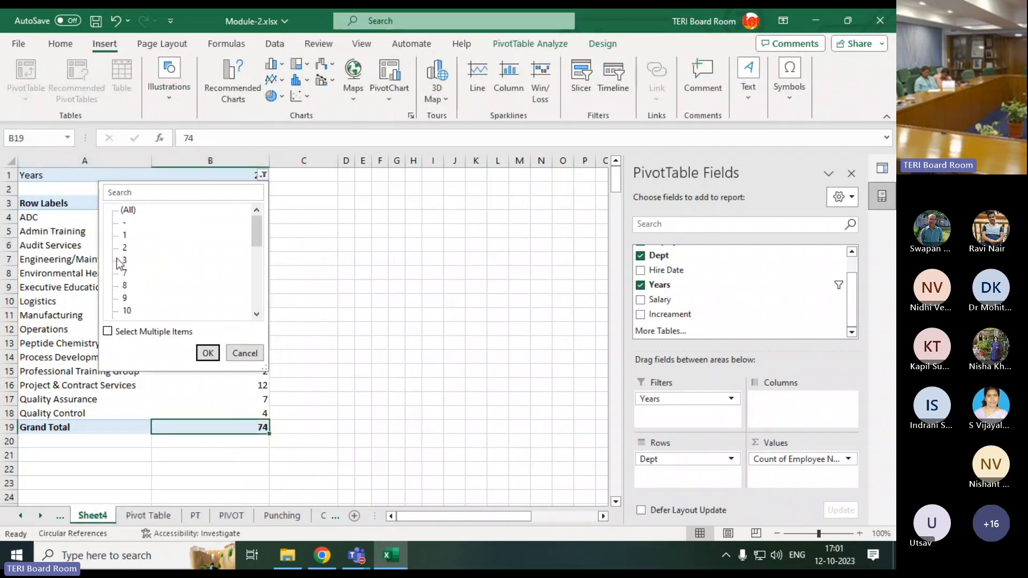
{"action": "left_click", "coordinate": [209, 353]}
{"action": "scroll", "coordinate": [202, 351], "scroll_direction": "down", "scroll_amount": 2}
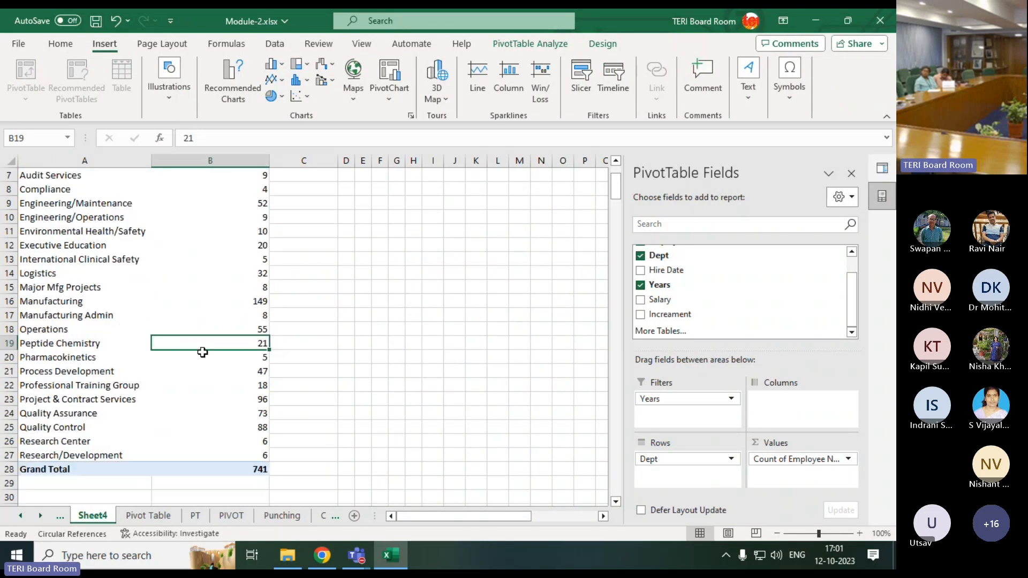
Step: Insert a slicer for the PivotTable's Dept field
{"action": "left_click", "coordinate": [571, 88]}
{"action": "left_click_drag", "start_coordinate": [616, 137], "coordinate": [437, 193]}
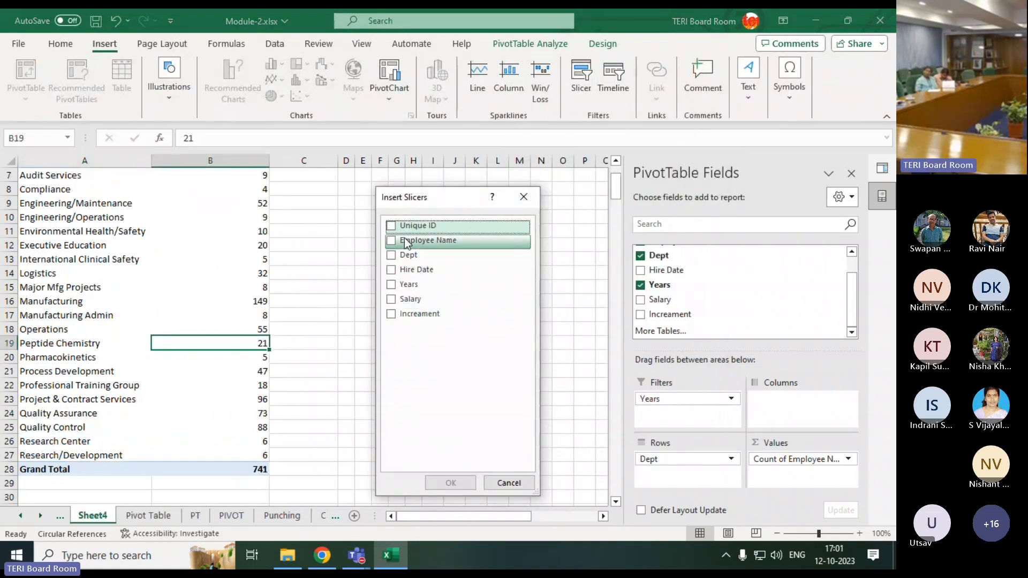
{"action": "left_click", "coordinate": [394, 256]}
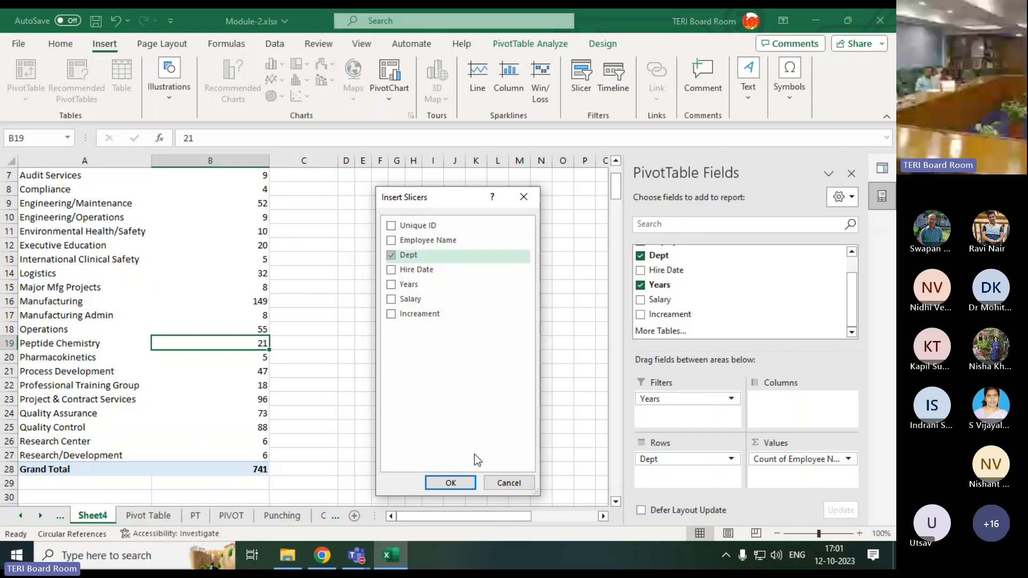
{"action": "left_click", "coordinate": [461, 485]}
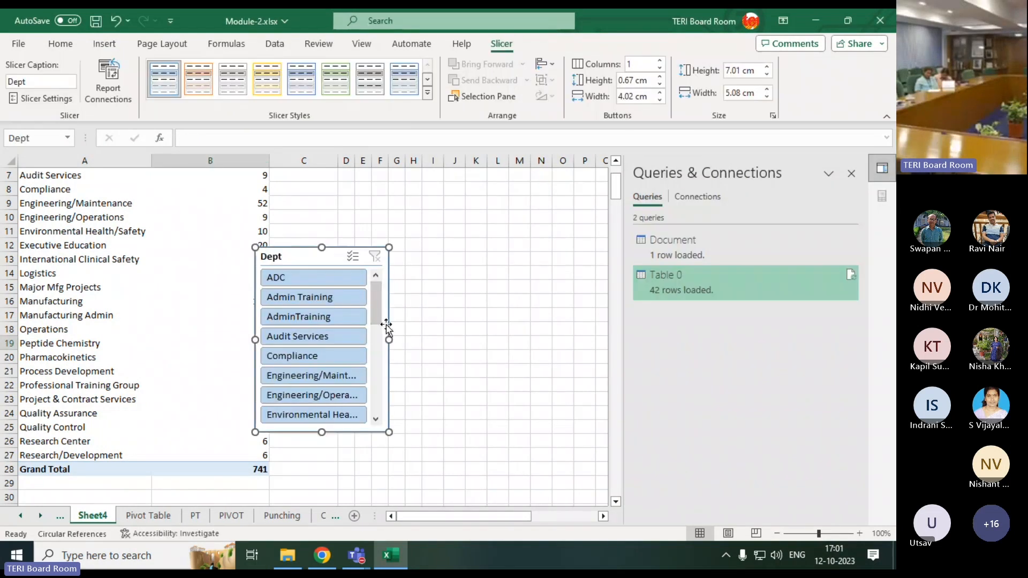
Step: Widen the Dept slicer to about 9.5 cm, move it higher beside the PivotTable and look through its departments
{"action": "left_click_drag", "start_coordinate": [388, 341], "coordinate": [507, 335]}
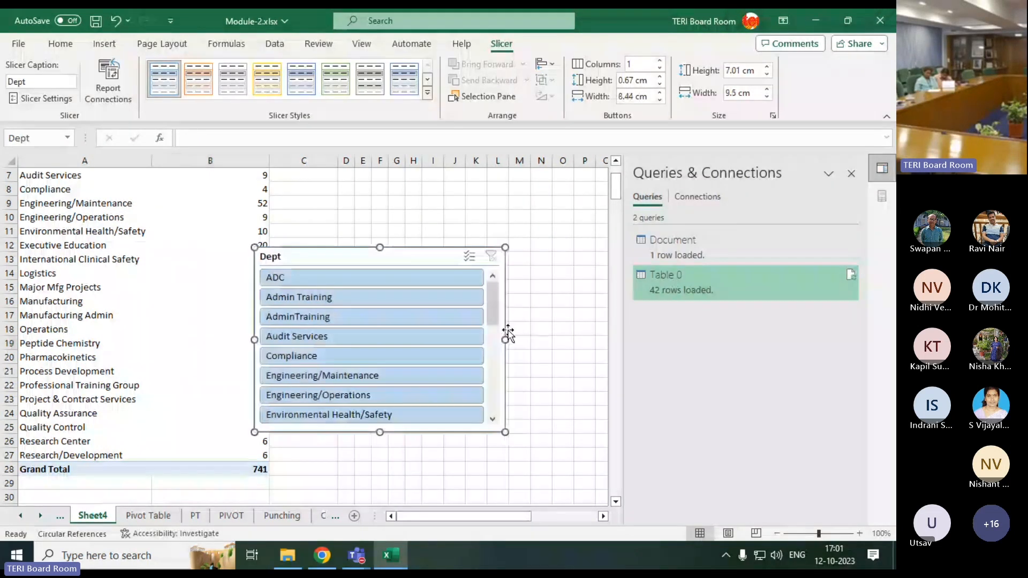
{"action": "left_click_drag", "start_coordinate": [383, 256], "coordinate": [384, 185]}
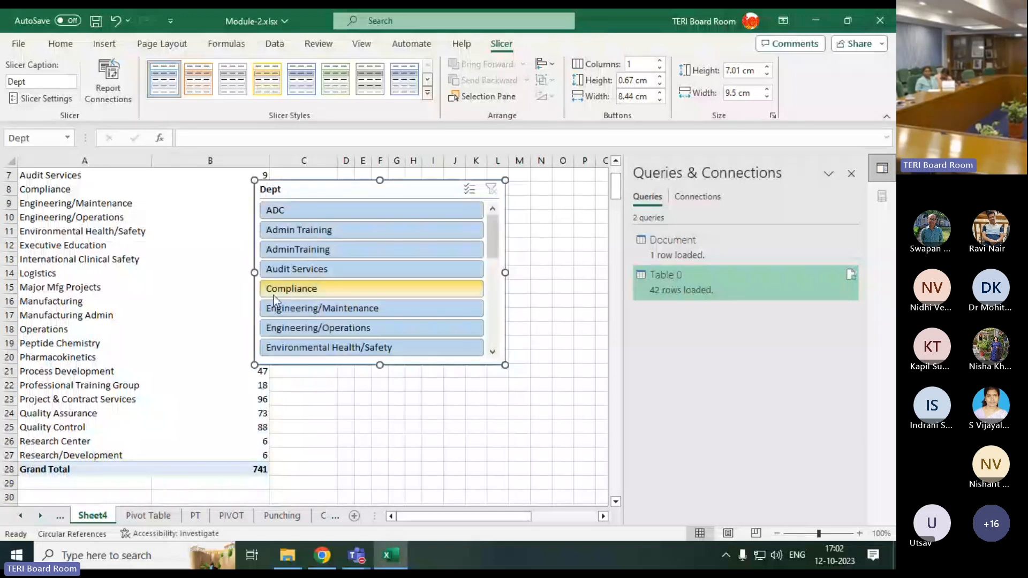
{"action": "scroll", "coordinate": [278, 285], "scroll_direction": "down", "scroll_amount": 6}
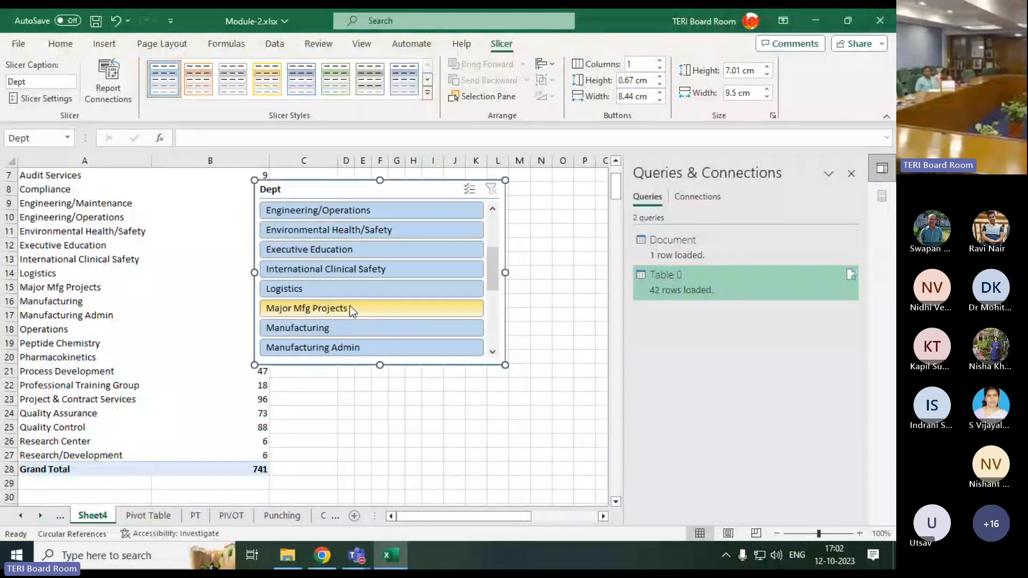
Step: Arrange the Dept slicer's buttons in 3 columns and widen the slicer to about 20.7 cm so full department names fit
{"action": "left_click", "coordinate": [643, 64]}
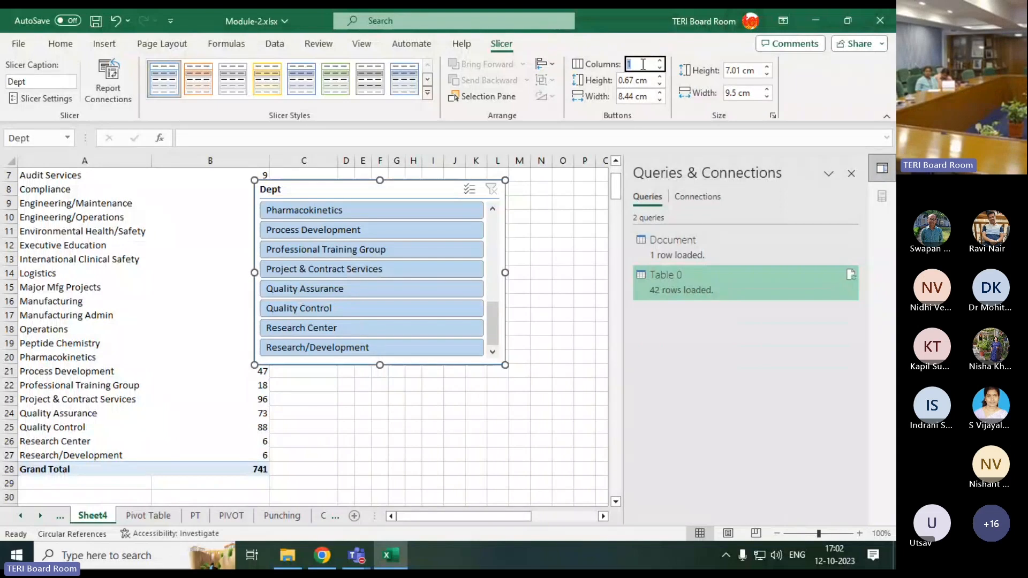
{"action": "type", "text": "3"}
{"action": "key", "text": "Return"}
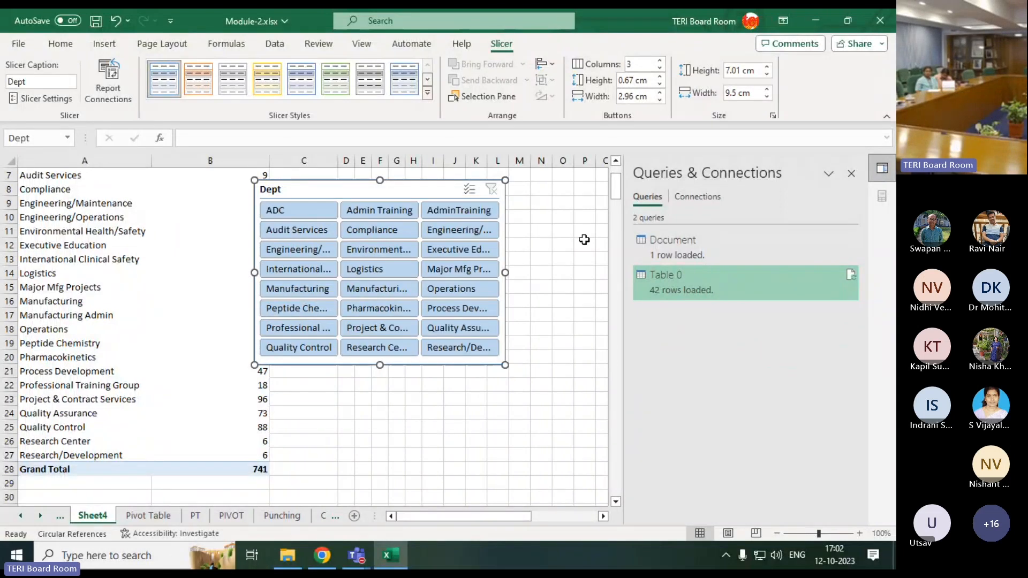
{"action": "left_click_drag", "start_coordinate": [505, 273], "coordinate": [482, 272]}
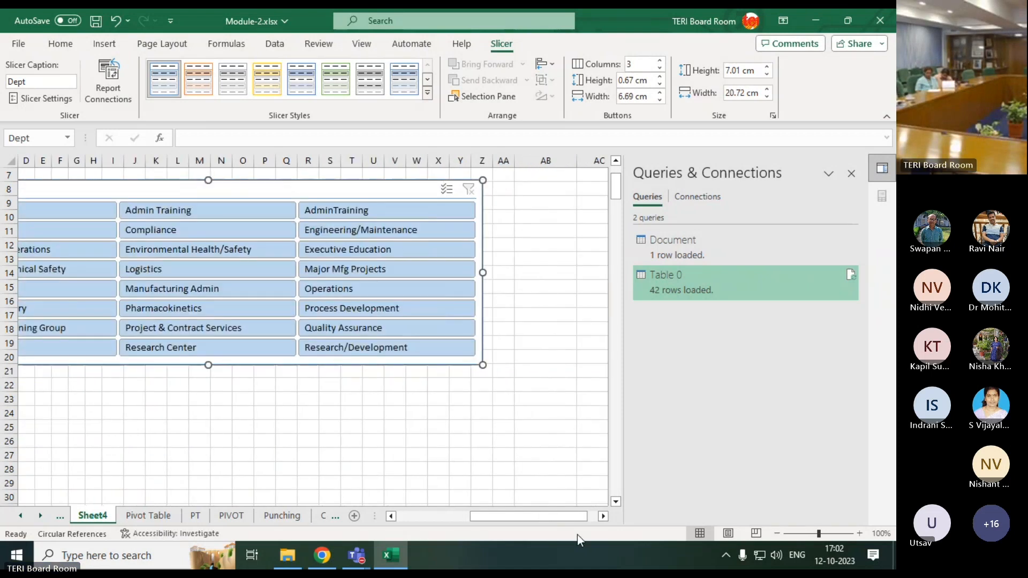
{"action": "left_click_drag", "start_coordinate": [520, 518], "coordinate": [407, 521]}
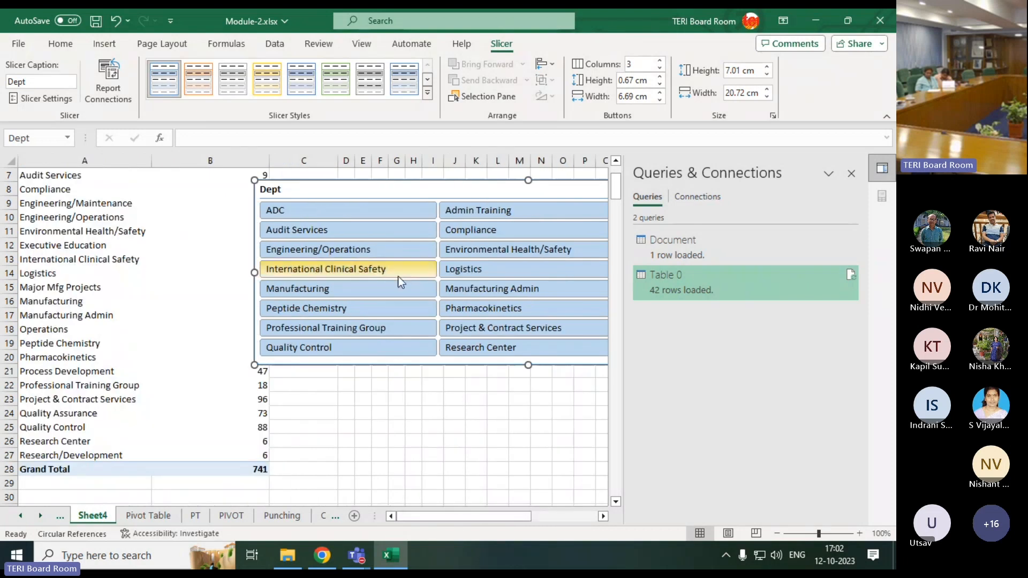
Step: Use the Dept slicer to filter the PivotTable to Compliance, switch it to Logistics, and view the result from cell A1
{"action": "left_click", "coordinate": [470, 232]}
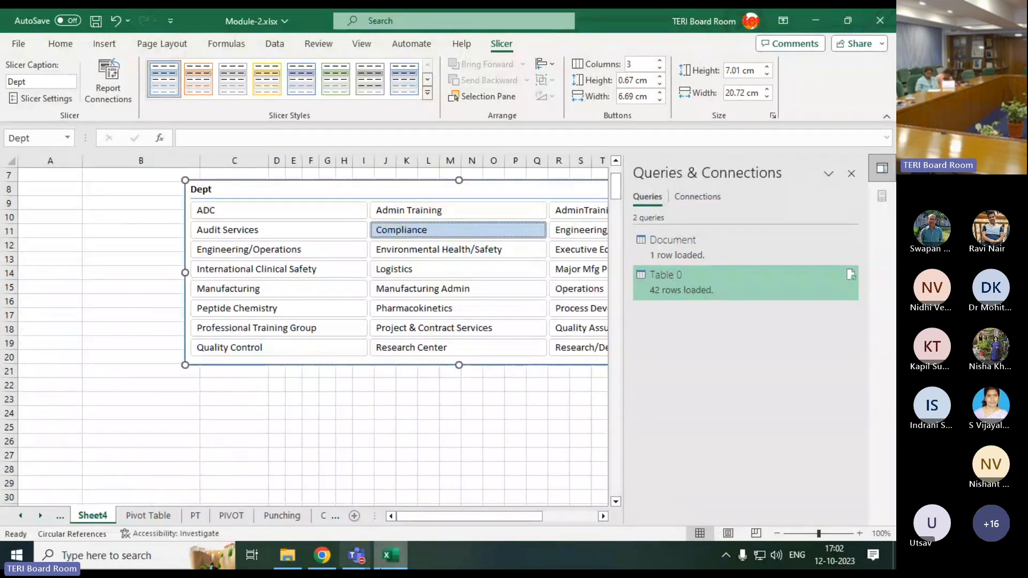
{"action": "left_click", "coordinate": [395, 271]}
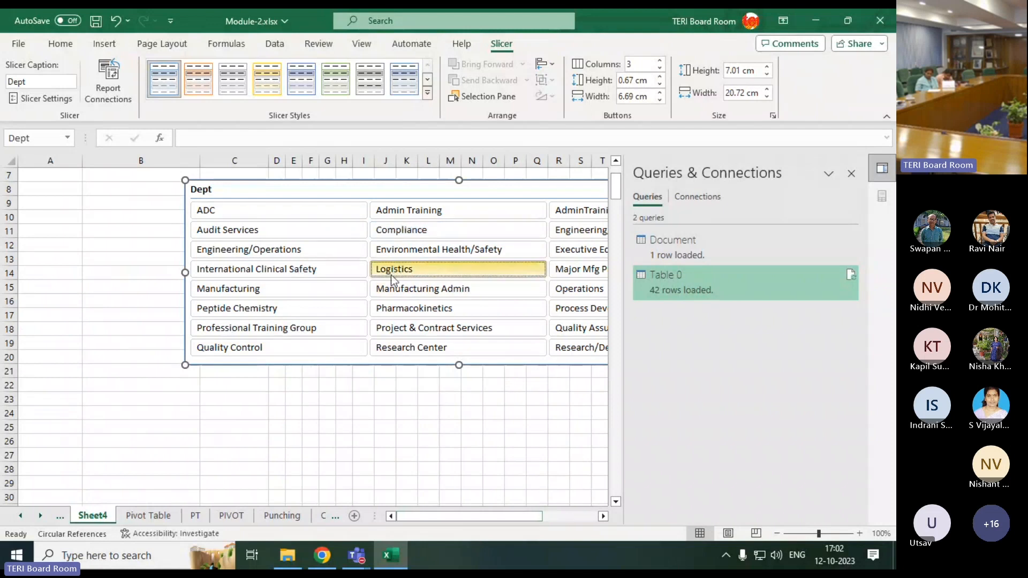
{"action": "left_click", "coordinate": [110, 315]}
{"action": "key", "text": "ctrl+Home"}
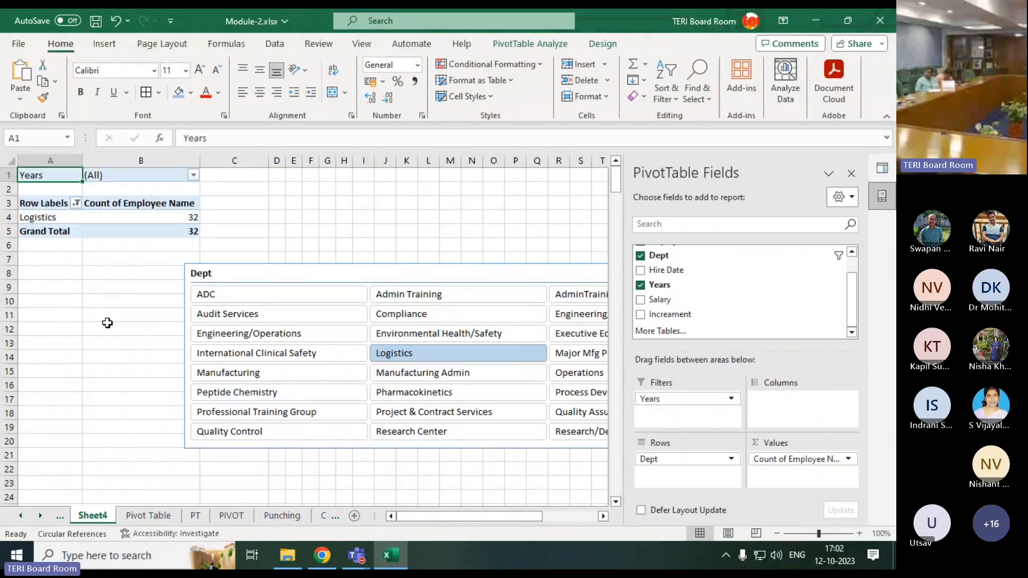
Step: Move the Dept slicer up next to the PivotTable without covering its counts, and filter it to Peptide Chemistry
{"action": "left_click_drag", "start_coordinate": [300, 257], "coordinate": [305, 181]}
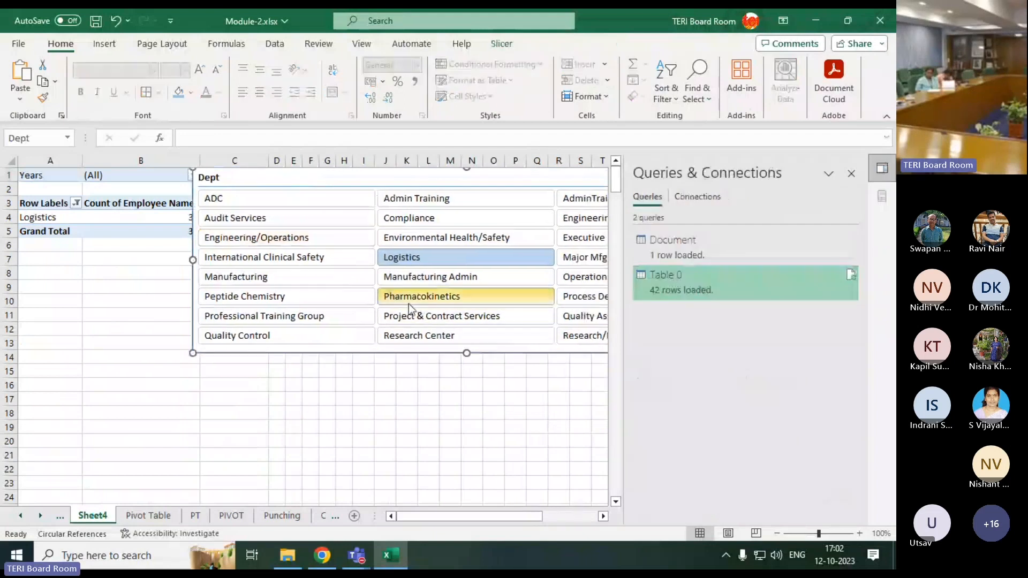
{"action": "left_click", "coordinate": [255, 298]}
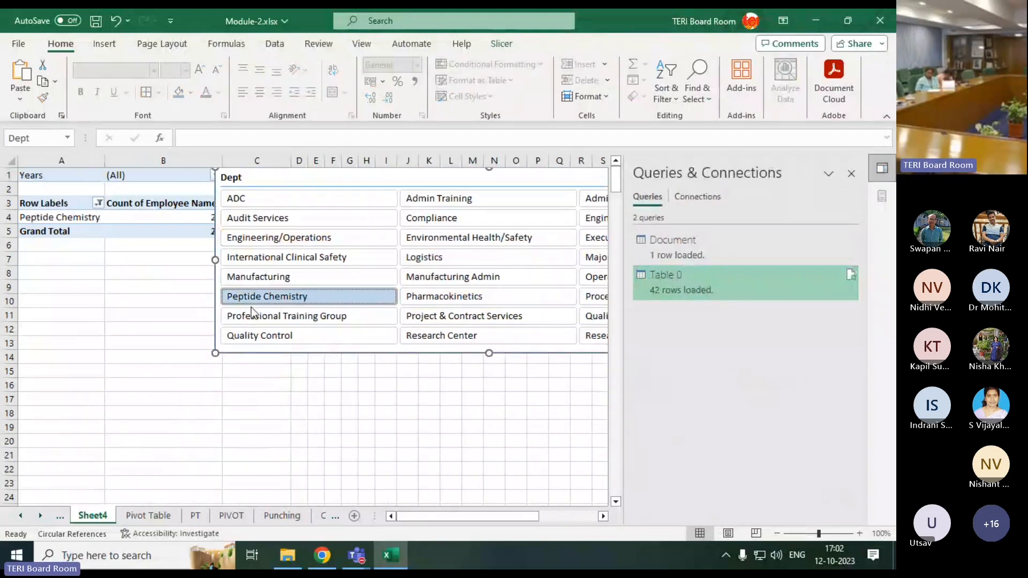
{"action": "left_click_drag", "start_coordinate": [334, 187], "coordinate": [365, 195]}
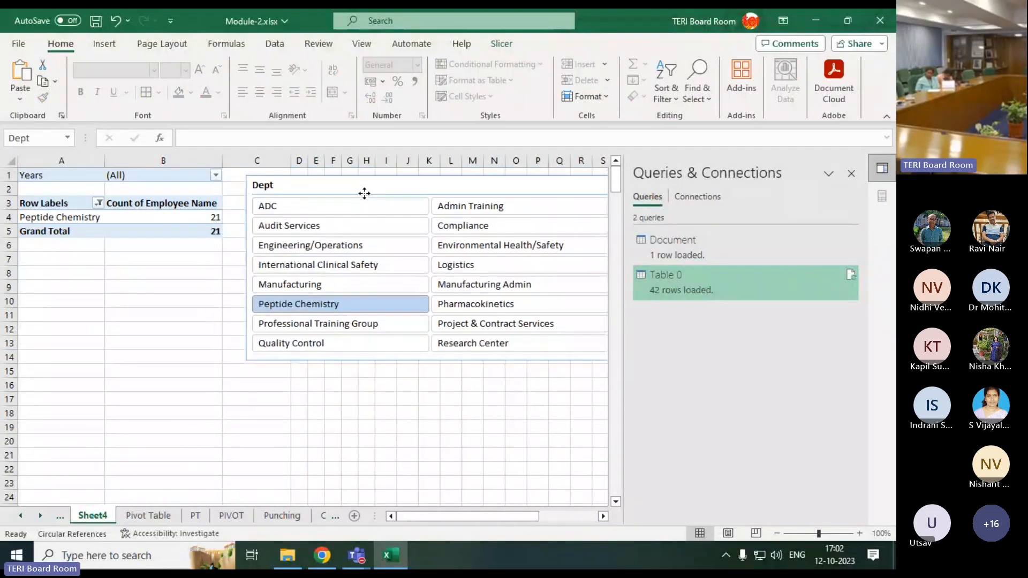
Step: Switch the slicer filter to Professional Training Group and then to Quality Control, checking the employee count
{"action": "left_click", "coordinate": [302, 327]}
{"action": "left_click", "coordinate": [297, 344]}
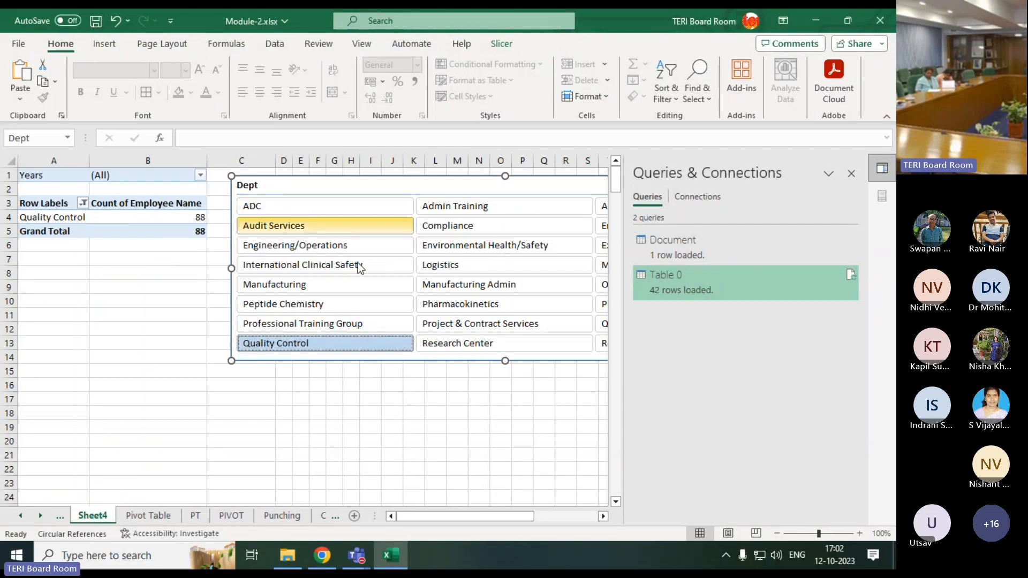
{"action": "mouse_move", "coordinate": [187, 227]}
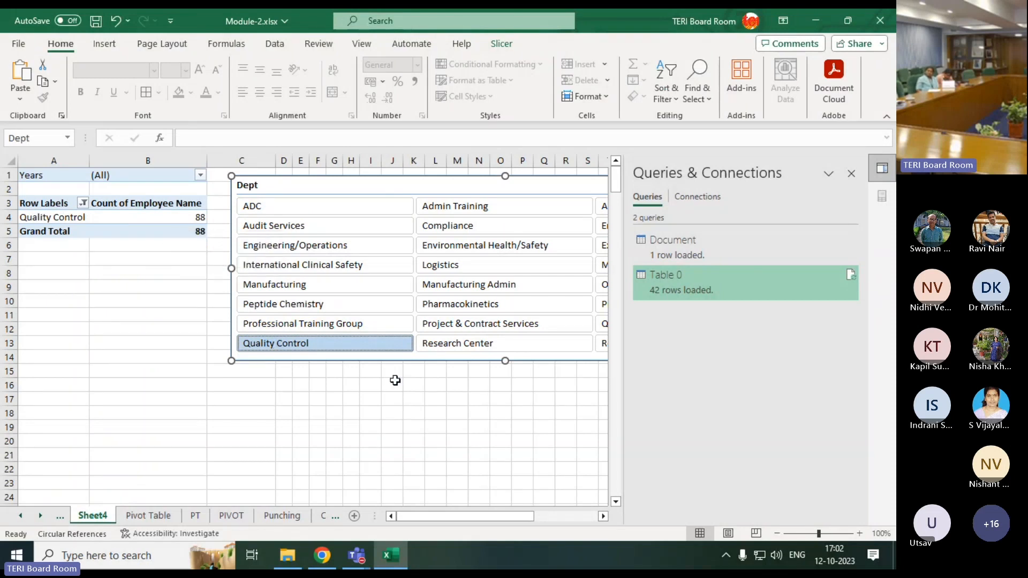
Step: Filter with the slicer to Manufacturing, Peptide Chemistry and Professional Training Group together, followed by Quality Control alone
{"action": "left_click", "coordinate": [253, 284]}
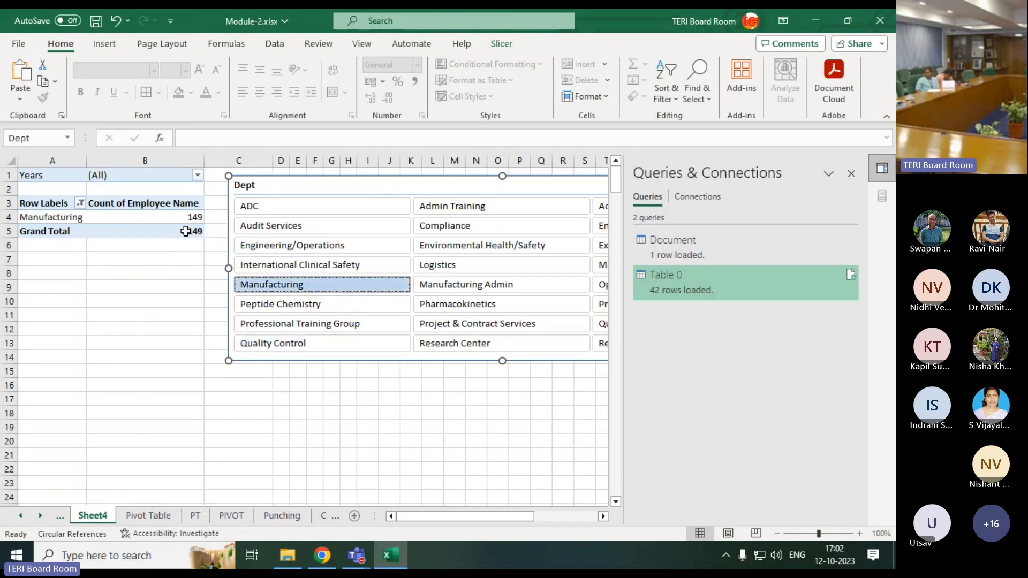
{"action": "left_click", "coordinate": [303, 309], "text": "ctrl"}
{"action": "left_click", "coordinate": [301, 321], "text": "ctrl"}
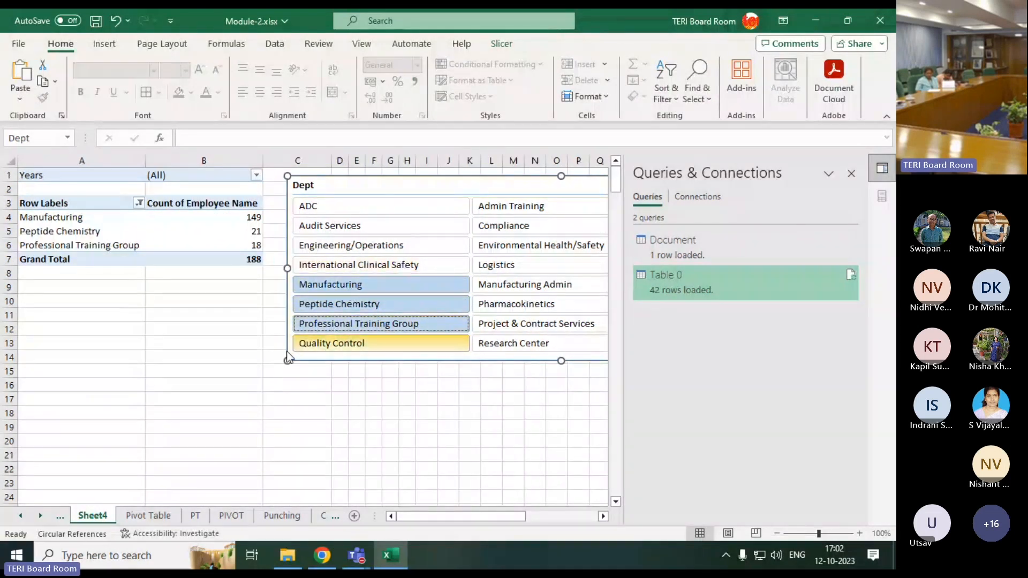
{"action": "left_click", "coordinate": [270, 384]}
{"action": "left_click", "coordinate": [367, 356]}
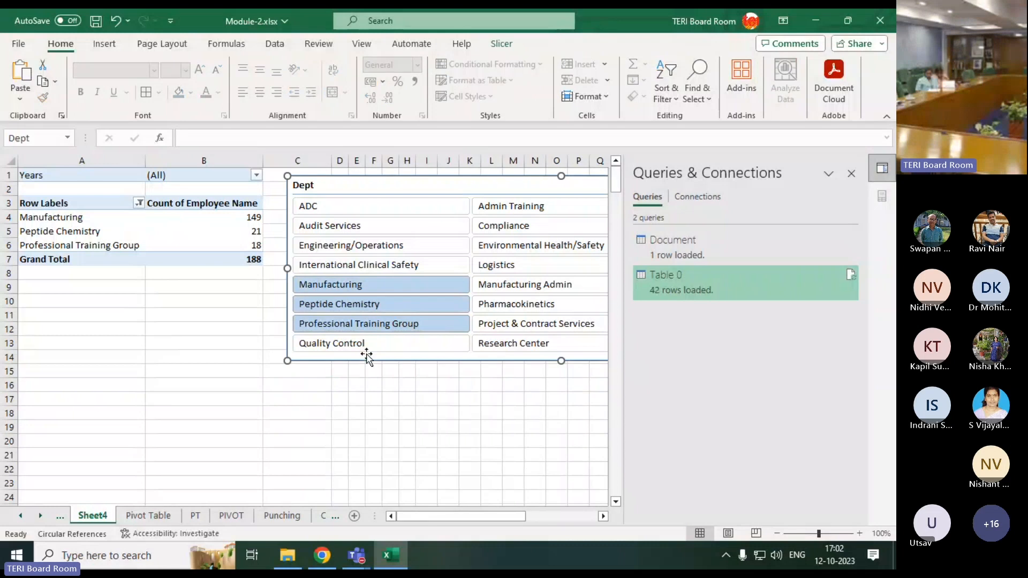
{"action": "left_click", "coordinate": [366, 346]}
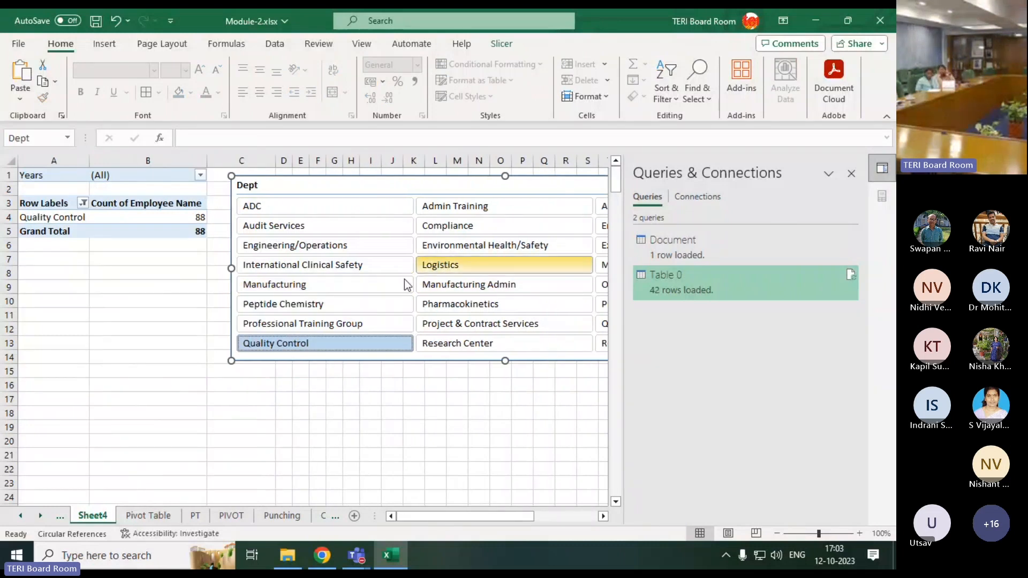
Step: Filter the PivotTable with the slicer to Manufacturing, Logistics and Manufacturing Admin together
{"action": "left_click", "coordinate": [317, 287]}
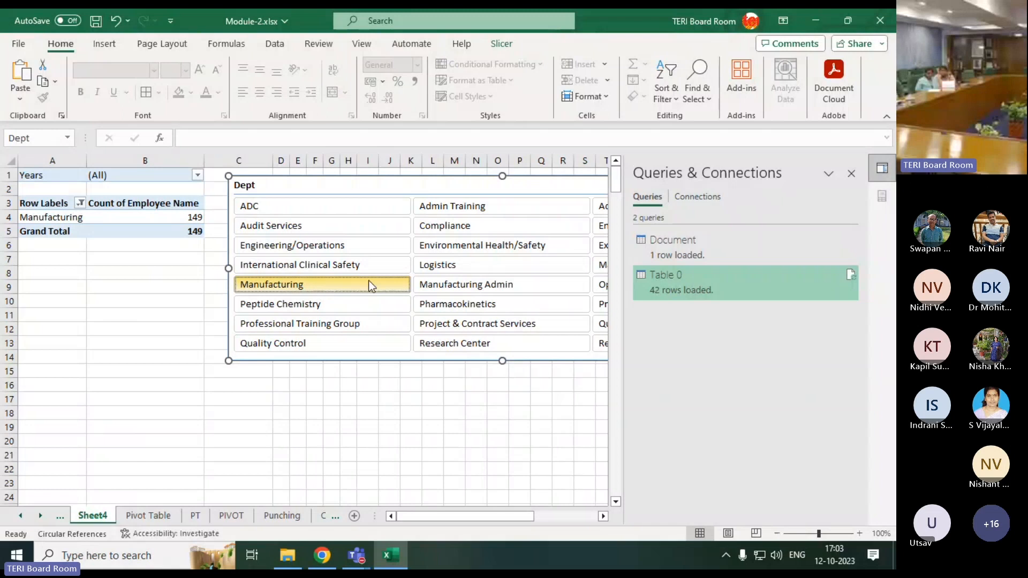
{"action": "left_click", "coordinate": [436, 267], "text": "ctrl"}
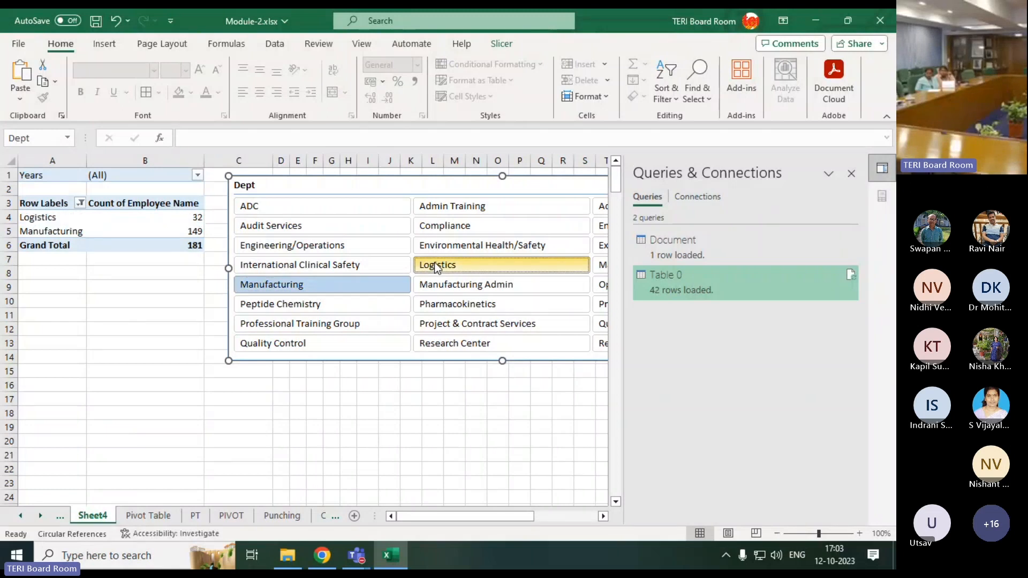
{"action": "left_click", "coordinate": [453, 286], "text": "ctrl"}
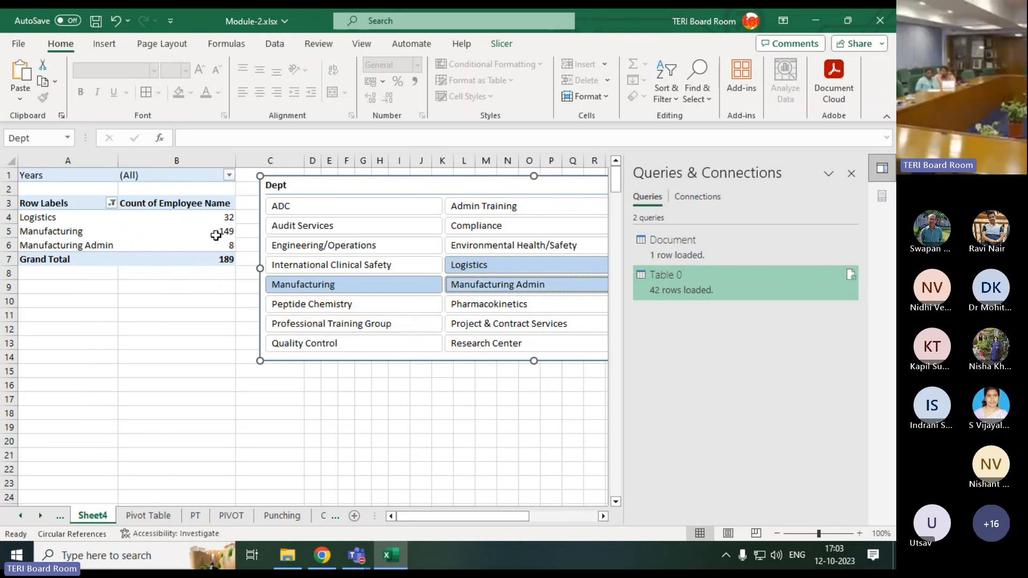
Step: Drill into the Grand Total of the filtered departments to list its employee records on a new sheet, and look through the rows
{"action": "left_click_drag", "start_coordinate": [50, 217], "coordinate": [46, 230]}
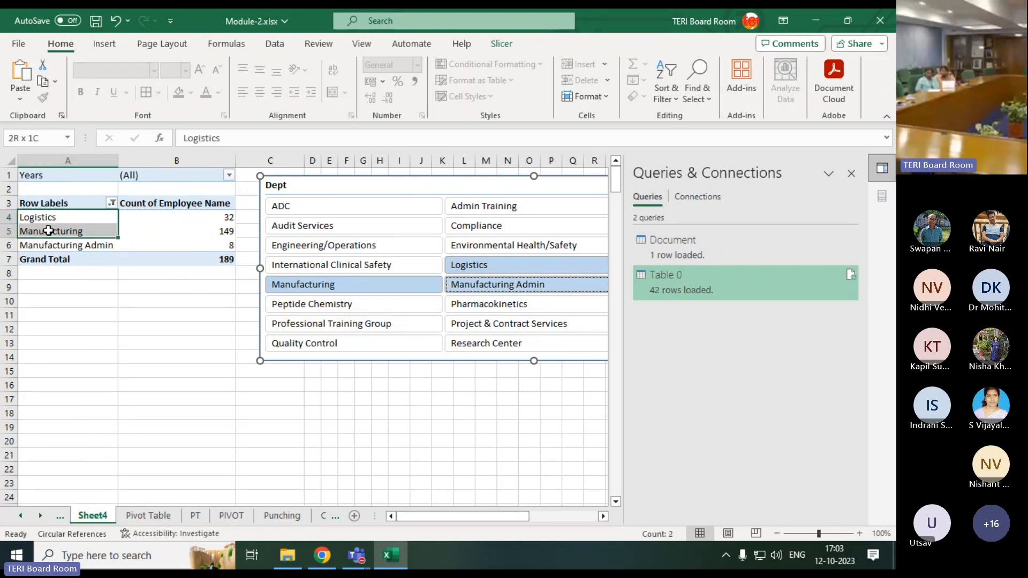
{"action": "double_click", "coordinate": [180, 266]}
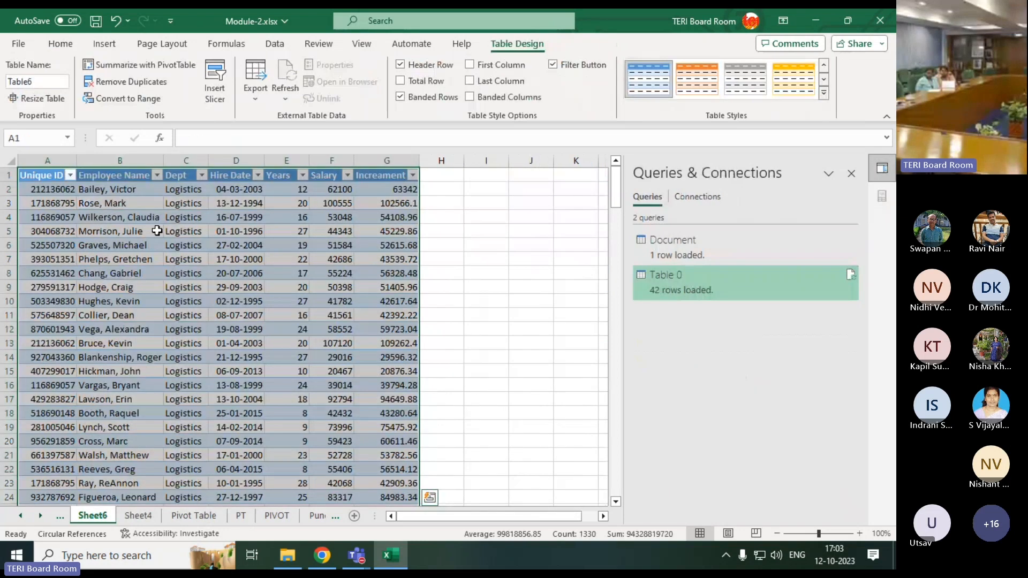
{"action": "left_click_drag", "start_coordinate": [37, 189], "coordinate": [368, 469]}
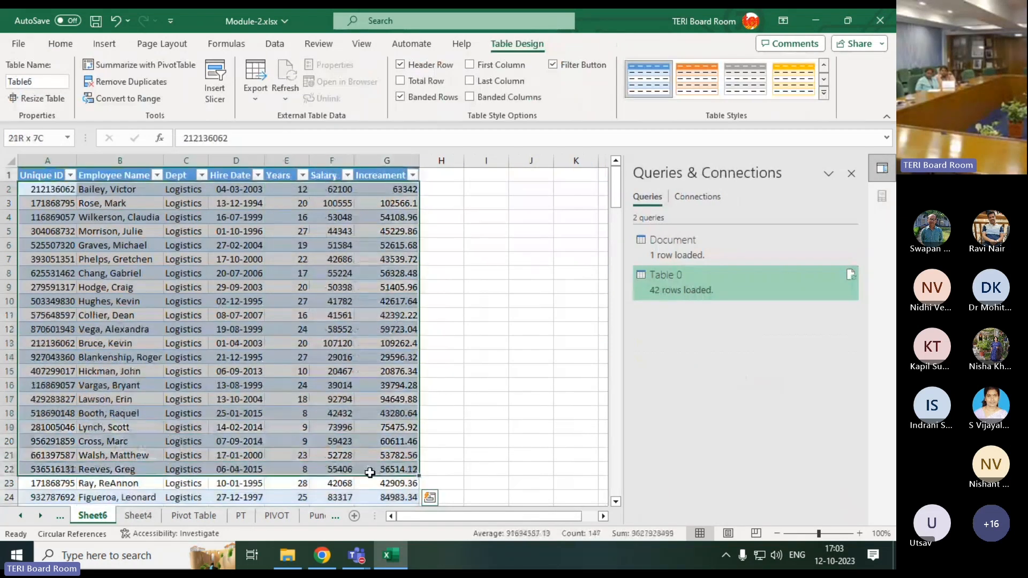
{"action": "scroll", "coordinate": [339, 452], "scroll_direction": "down", "scroll_amount": 12}
{"action": "scroll", "coordinate": [336, 452], "scroll_direction": "down", "scroll_amount": 20}
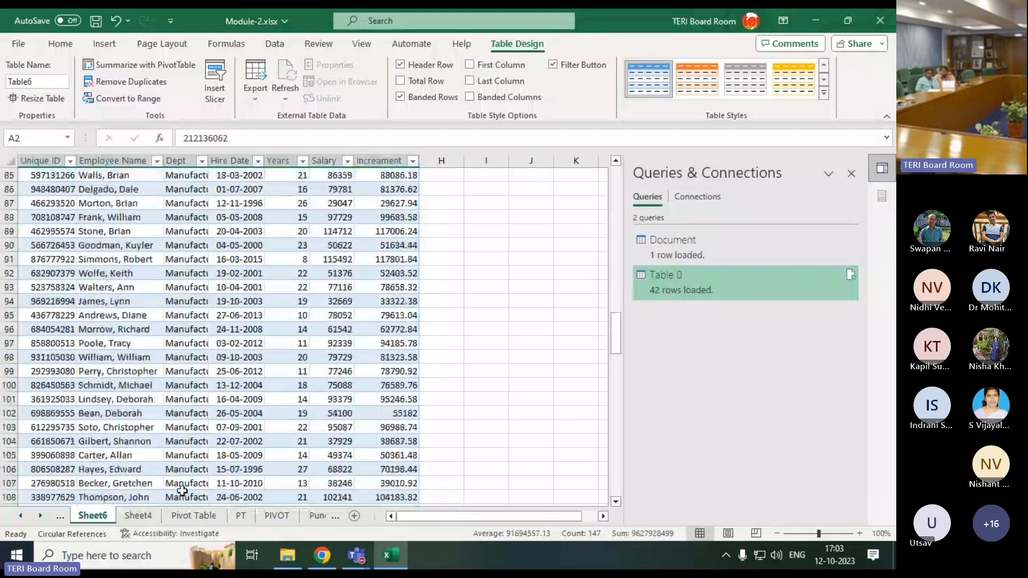
{"action": "scroll", "coordinate": [503, 415], "scroll_direction": "down", "scroll_amount": 11}
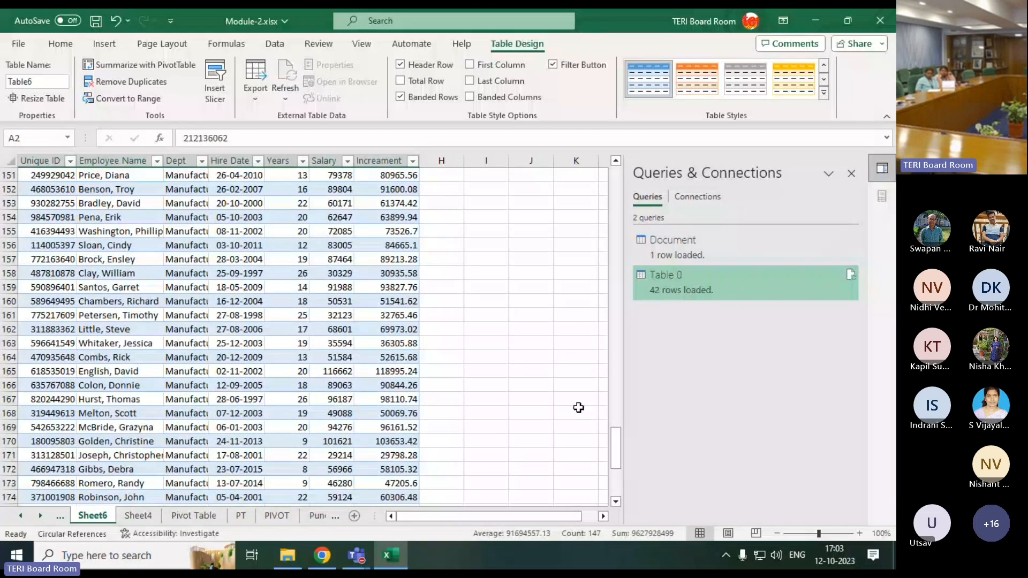
{"action": "scroll", "coordinate": [492, 423], "scroll_direction": "up", "scroll_amount": 11}
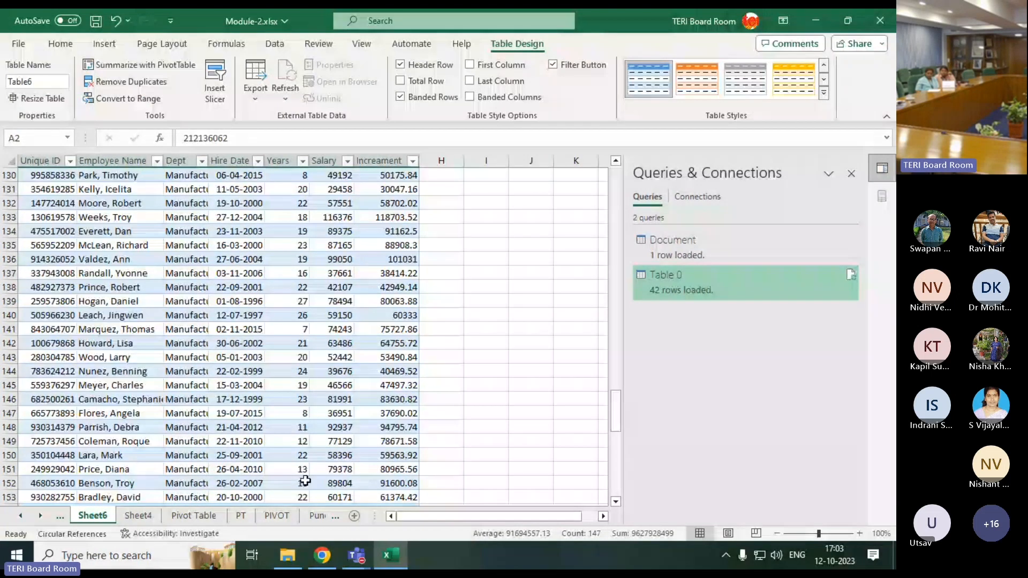
Step: Return to Sheet4 and move the Dept slicer slightly closer to the PivotTable
{"action": "key", "text": "ctrl+Page_Down"}
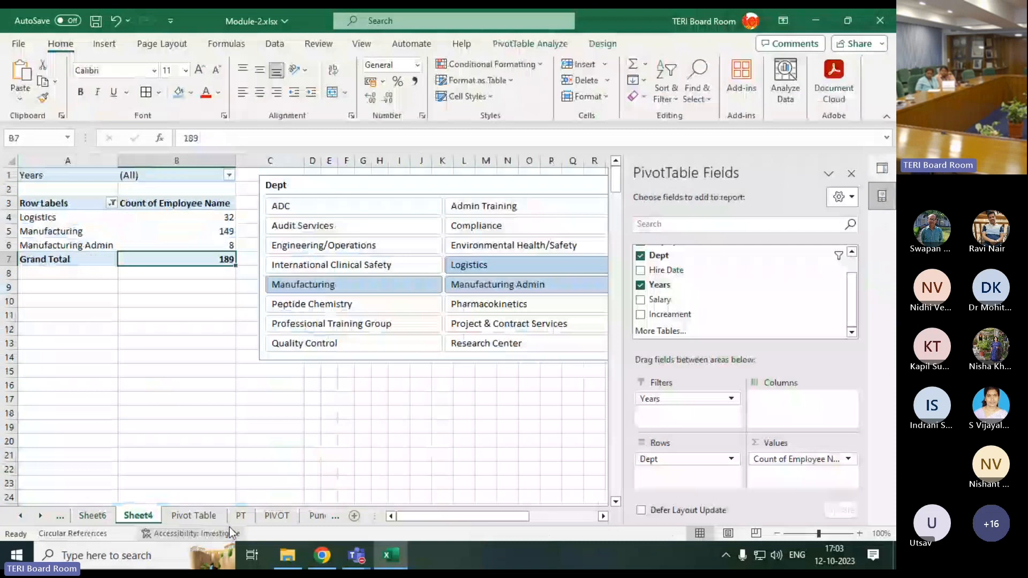
{"action": "mouse_move", "coordinate": [337, 181]}
{"action": "left_mouse_down"}
{"action": "mouse_move", "coordinate": [298, 176]}
{"action": "mouse_move", "coordinate": [319, 187]}
{"action": "left_mouse_up"}
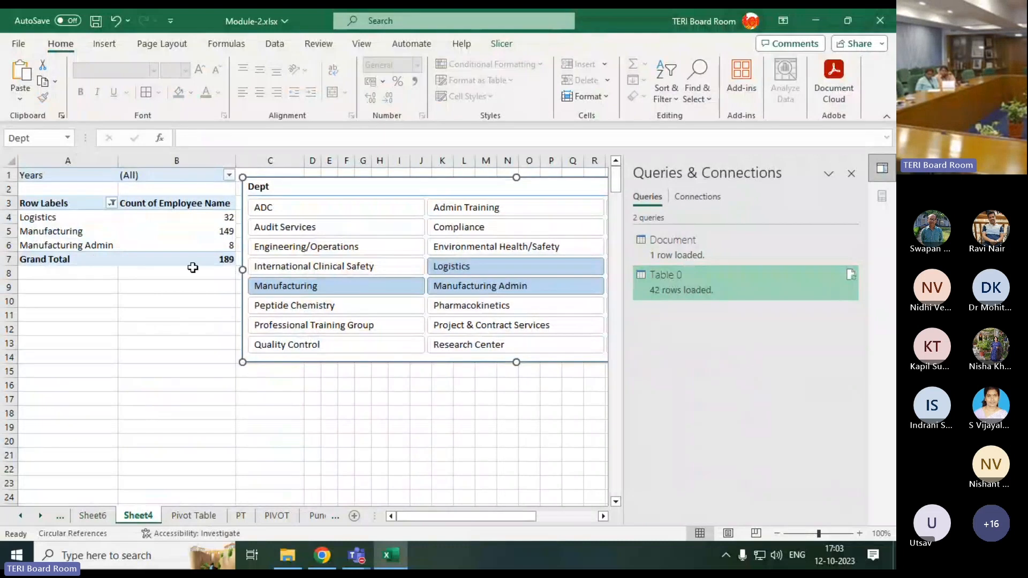
Step: Look at the Pivot Table sheet alongside the filtered PivotTable and slicer on Sheet4
{"action": "left_click", "coordinate": [198, 517]}
{"action": "left_click", "coordinate": [138, 516]}
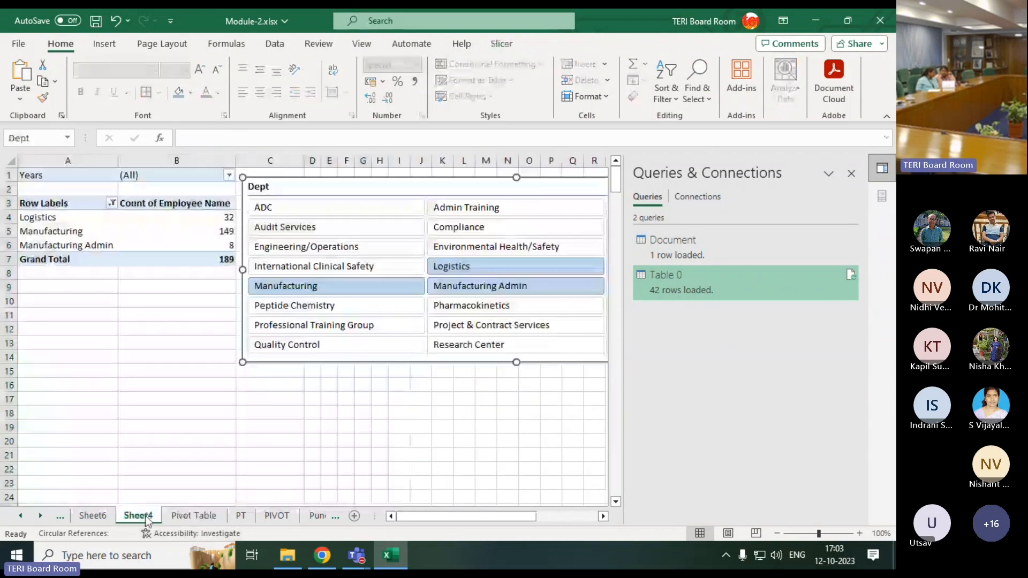
{"action": "left_click", "coordinate": [176, 517]}
{"action": "left_click", "coordinate": [138, 516]}
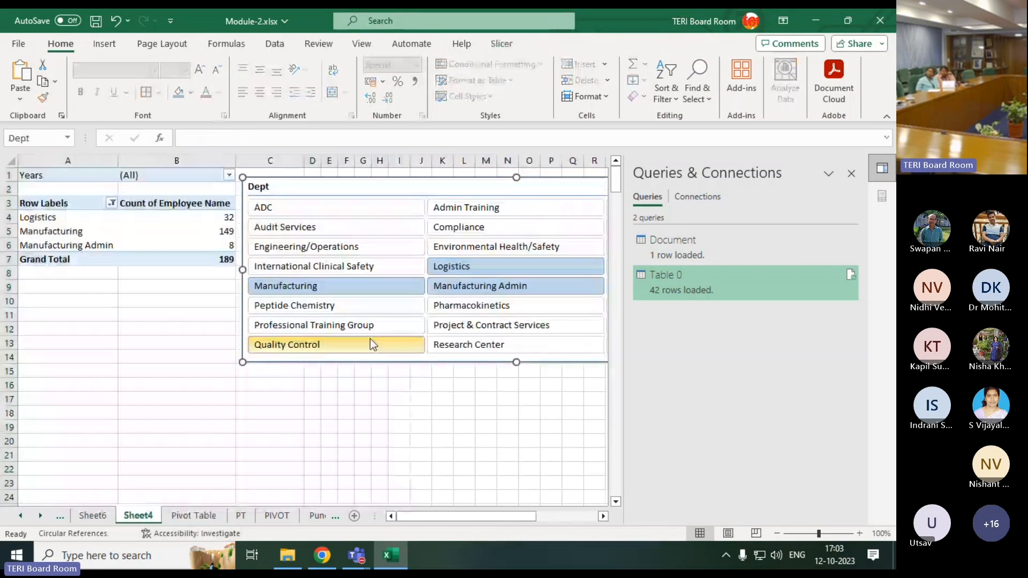
Step: Move the Dept slicer directly below the filtered PivotTable so that all its columns fit in view
{"action": "left_click", "coordinate": [234, 249]}
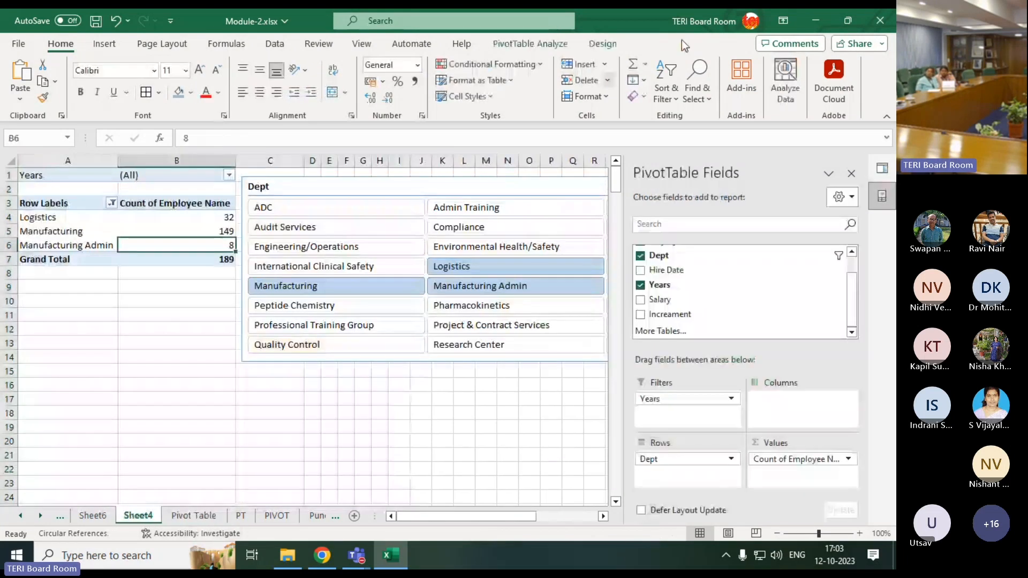
{"action": "left_click", "coordinate": [524, 45]}
{"action": "key", "text": "Up"}
{"action": "key", "text": "Up"}
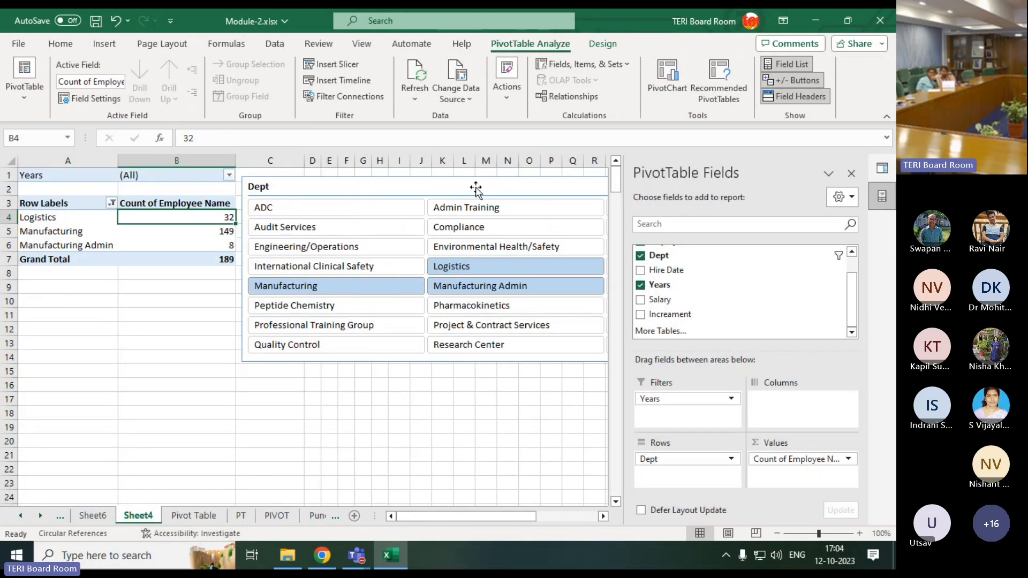
{"action": "left_click_drag", "start_coordinate": [476, 189], "coordinate": [262, 277]}
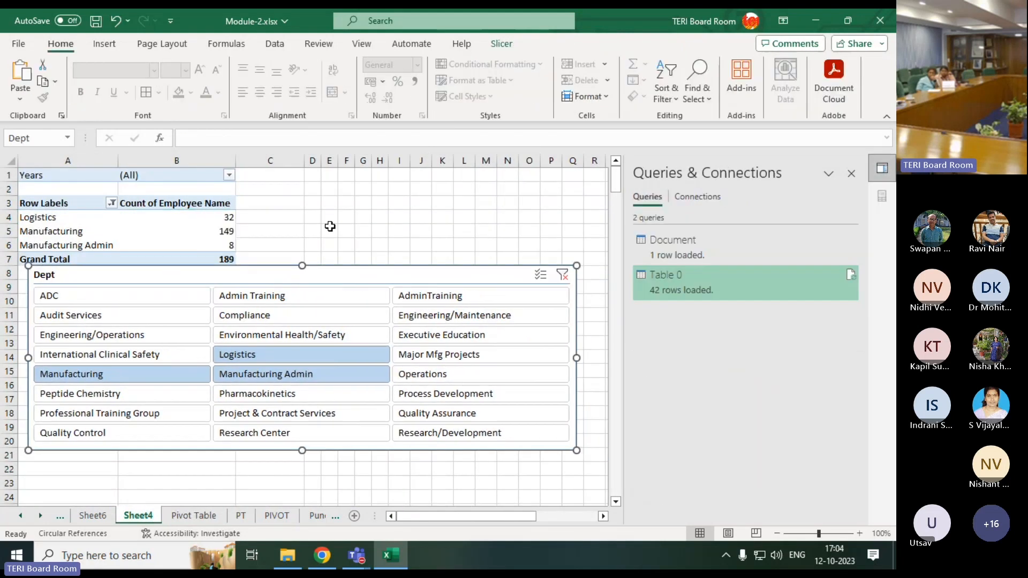
Step: Insert a timeline for the Hire Date field and place it beside the PivotTable, above the Dept slicer
{"action": "left_click", "coordinate": [147, 219]}
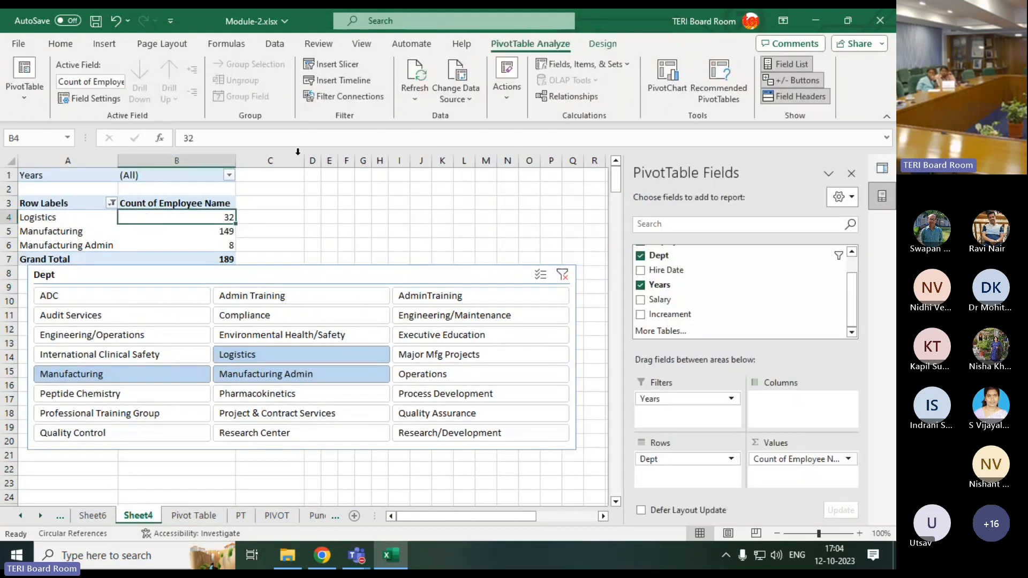
{"action": "left_click", "coordinate": [343, 85]}
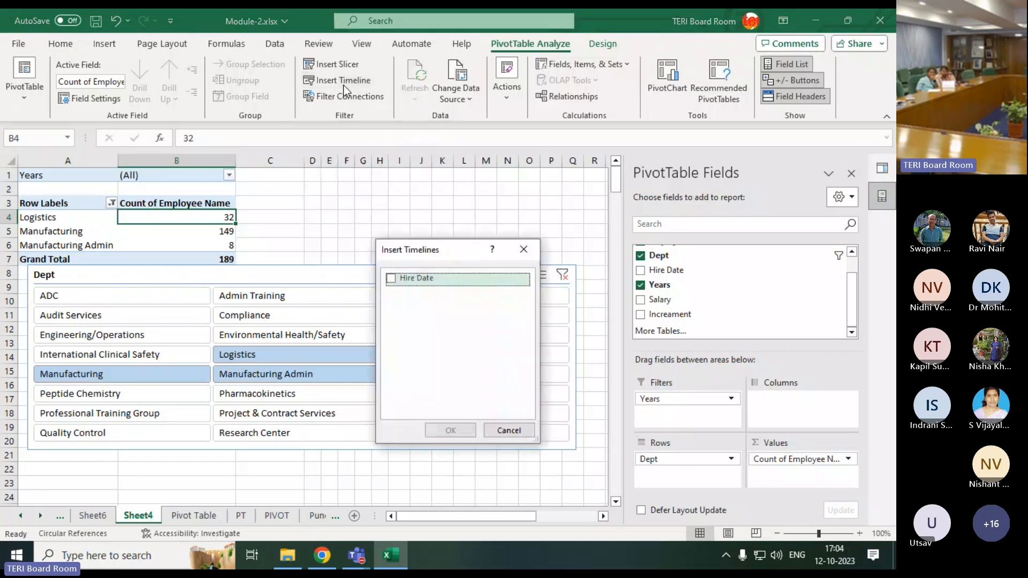
{"action": "left_click", "coordinate": [391, 278]}
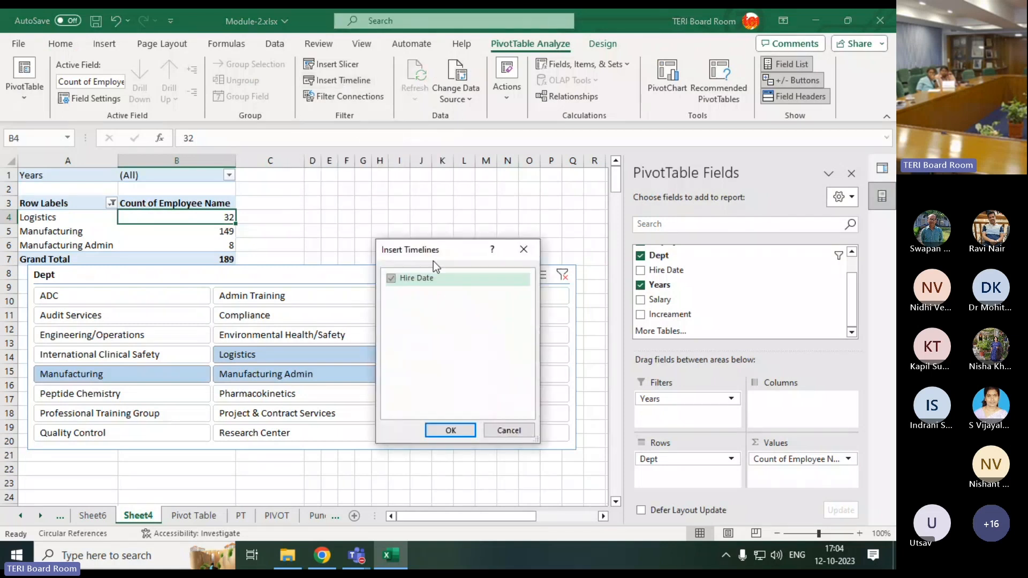
{"action": "left_click_drag", "start_coordinate": [436, 252], "coordinate": [502, 144]}
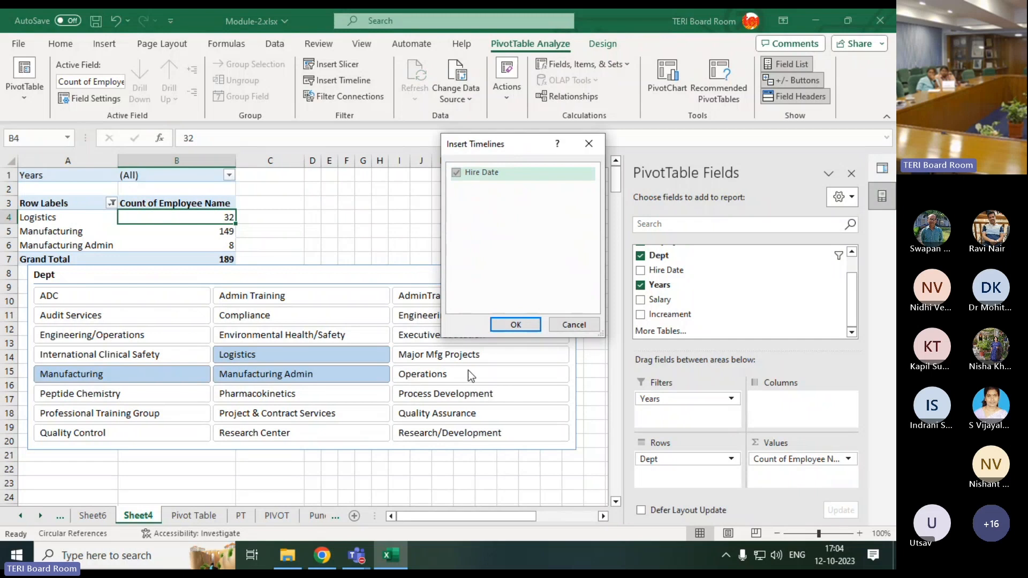
{"action": "left_click", "coordinate": [510, 330]}
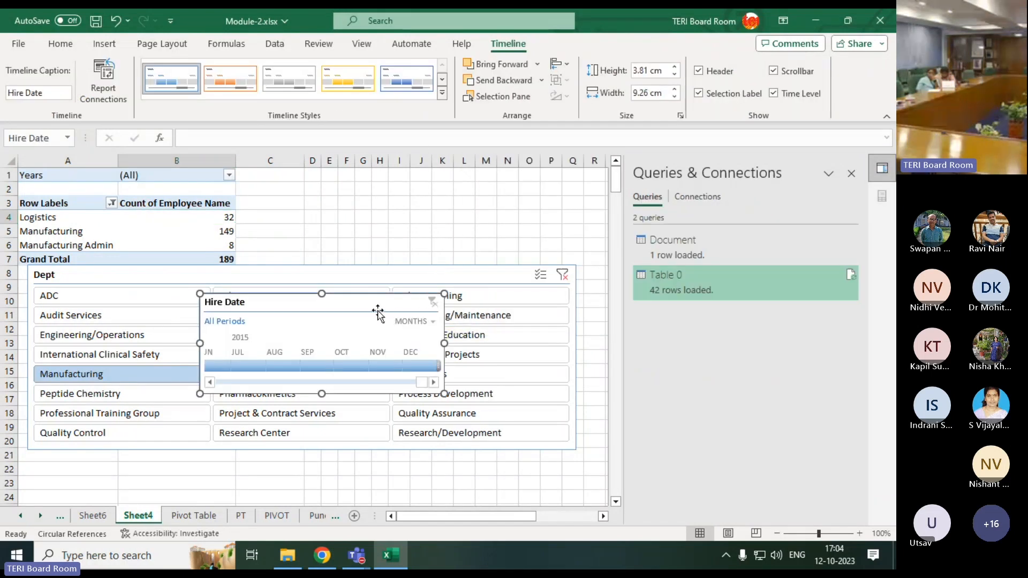
{"action": "left_click_drag", "start_coordinate": [378, 313], "coordinate": [423, 187]}
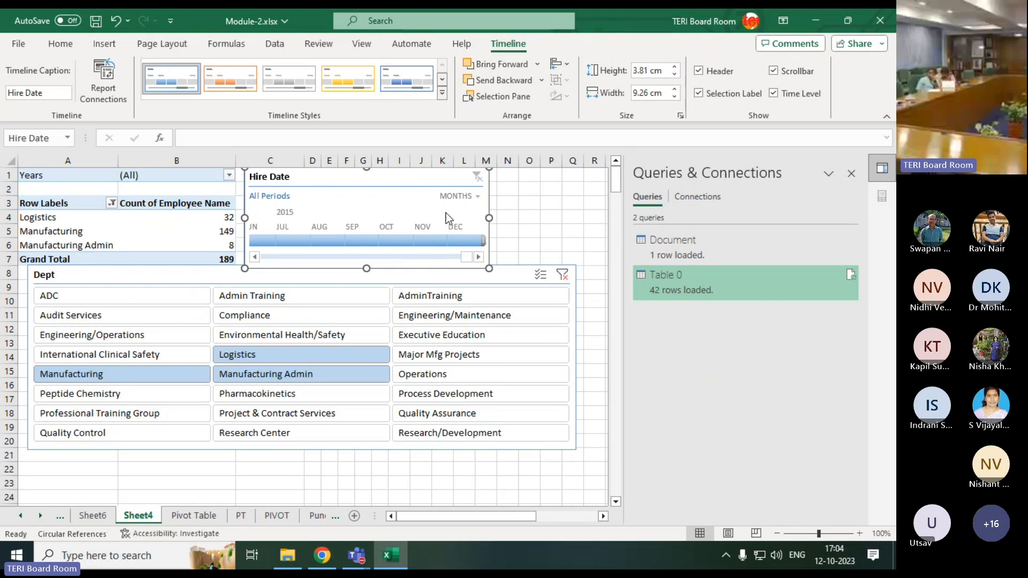
Step: Clear the Dept slicer's filter and use the Hire Date timeline, widened to 10.16 cm, to show only Dec 2015
{"action": "left_click", "coordinate": [561, 274]}
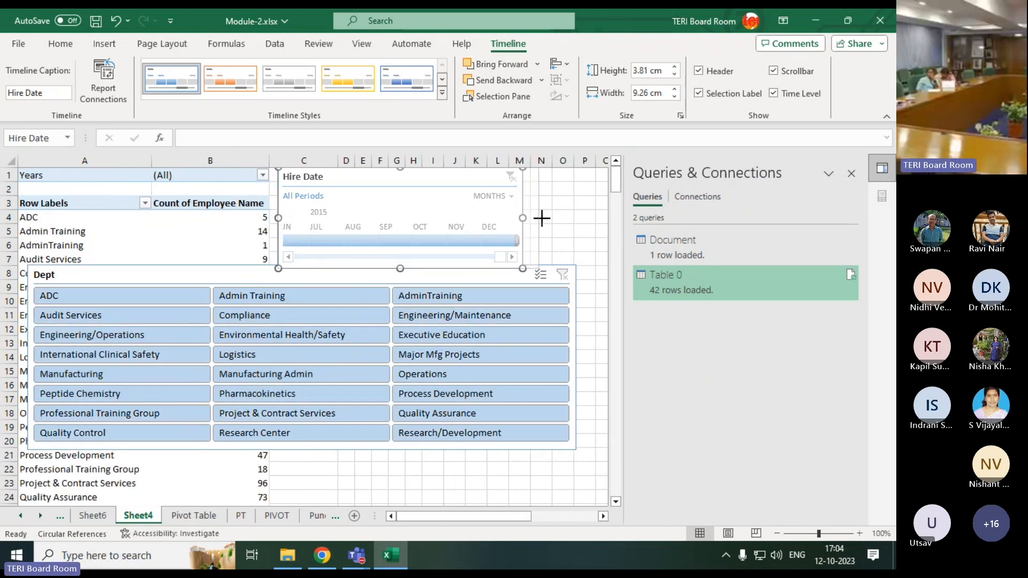
{"action": "left_click_drag", "start_coordinate": [522, 218], "coordinate": [547, 218]}
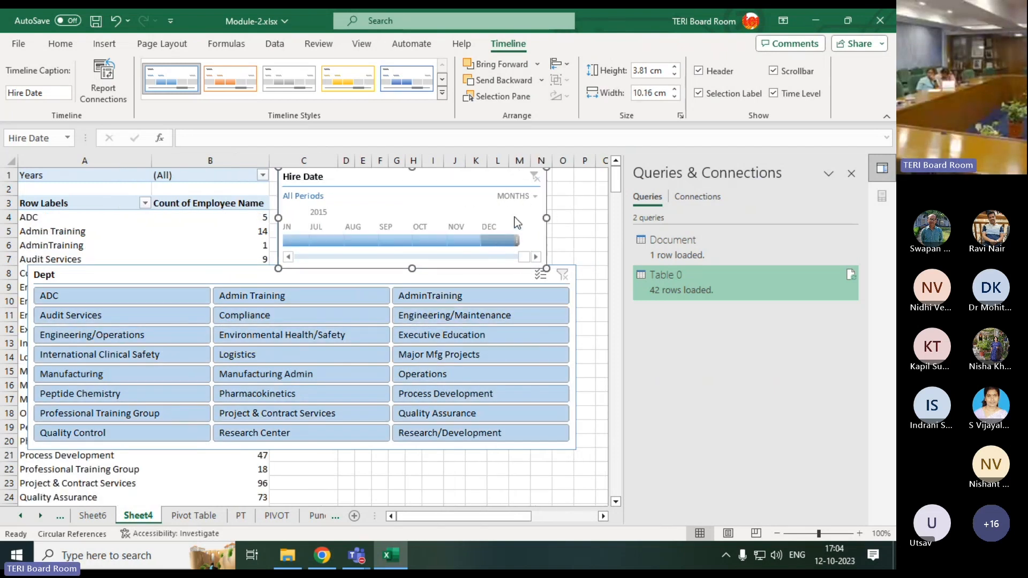
{"action": "left_click", "coordinate": [493, 242]}
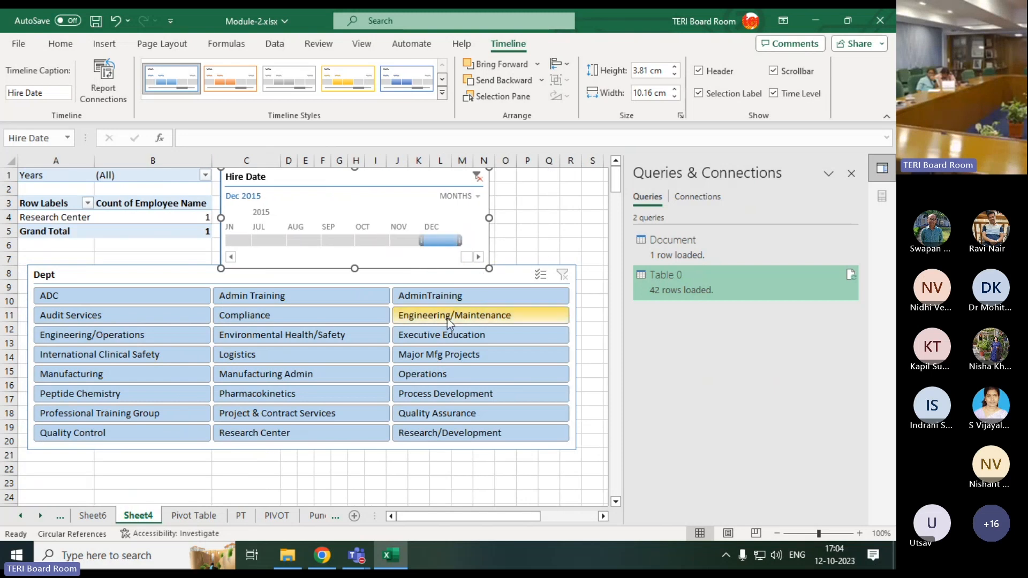
Step: Filter the slicer to Logistics and set the Hire Date timeline's range to Aug - Oct 2015
{"action": "left_click", "coordinate": [259, 354]}
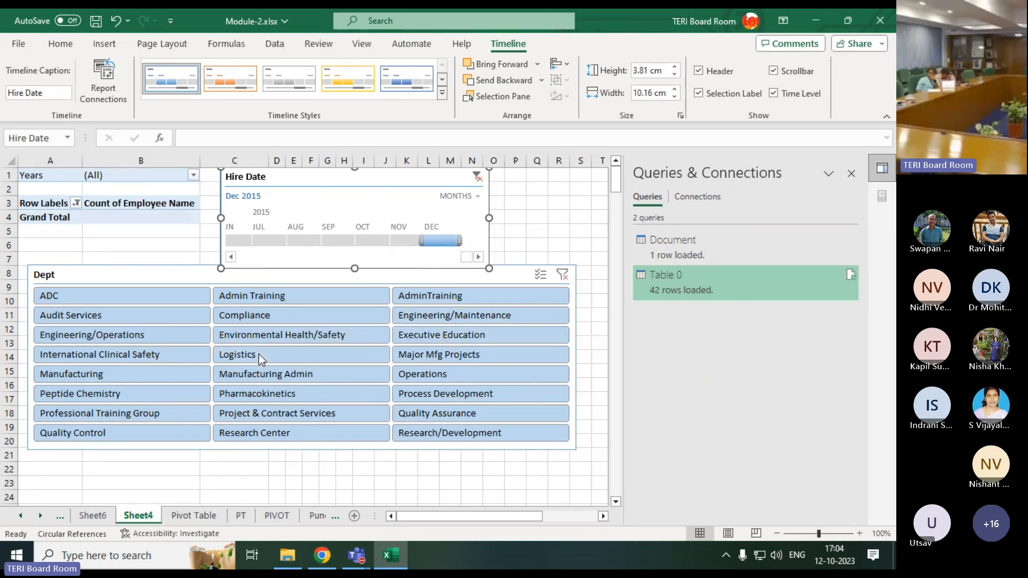
{"action": "left_click_drag", "start_coordinate": [319, 185], "coordinate": [398, 201]}
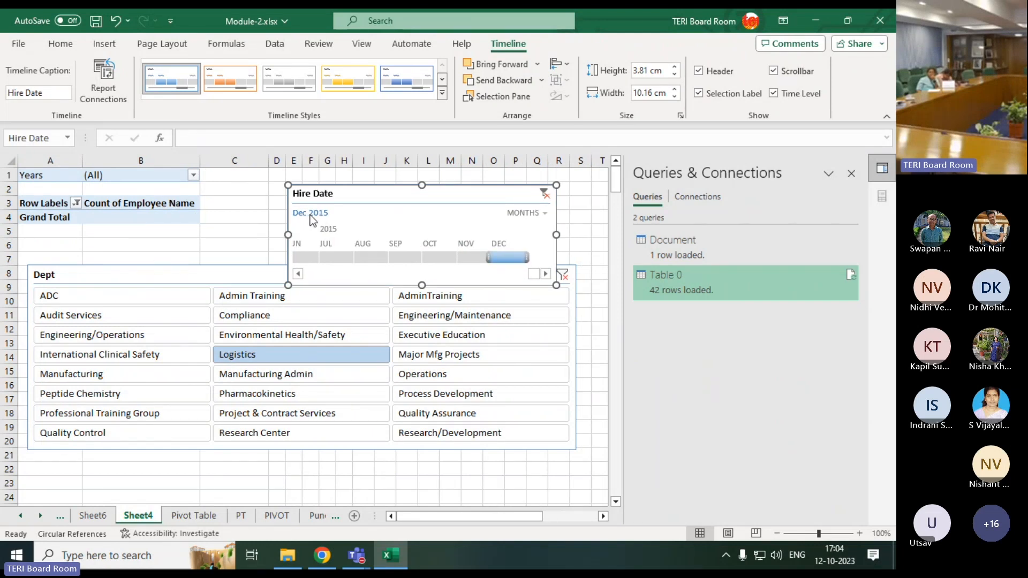
{"action": "left_click", "coordinate": [474, 256]}
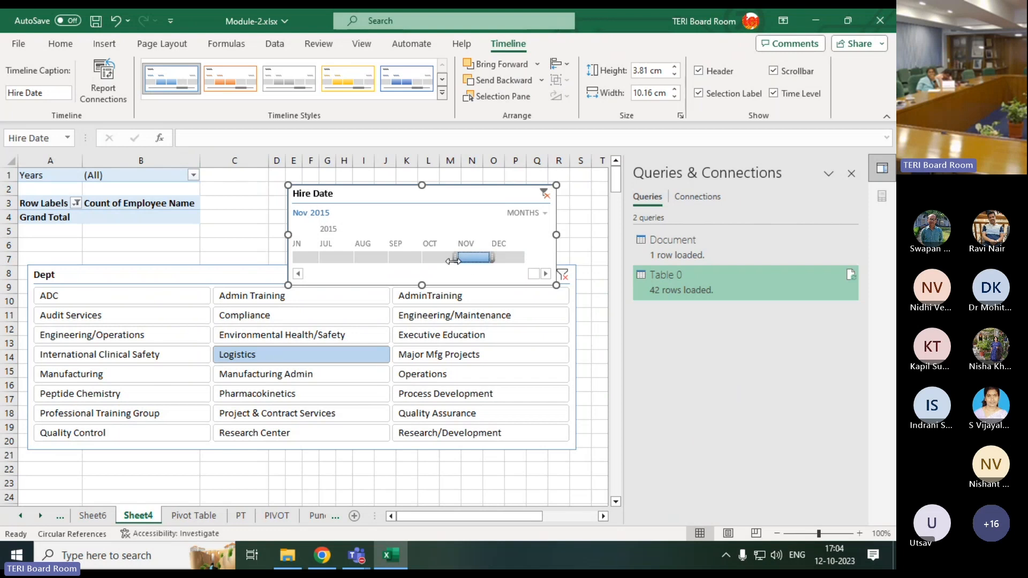
{"action": "left_click_drag", "start_coordinate": [476, 257], "coordinate": [293, 262]}
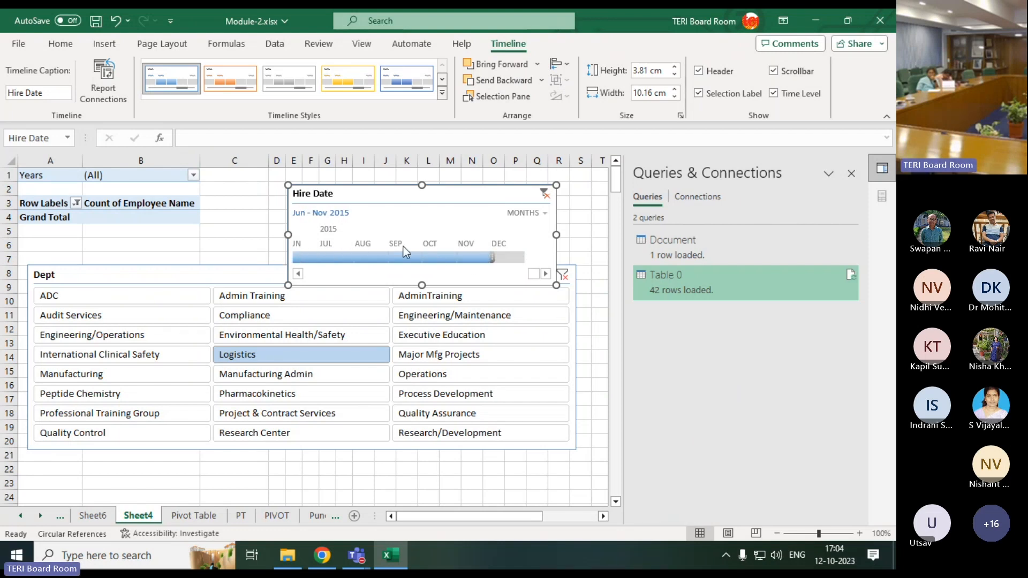
{"action": "left_click_drag", "start_coordinate": [493, 259], "coordinate": [455, 259]}
{"action": "left_click", "coordinate": [338, 258]}
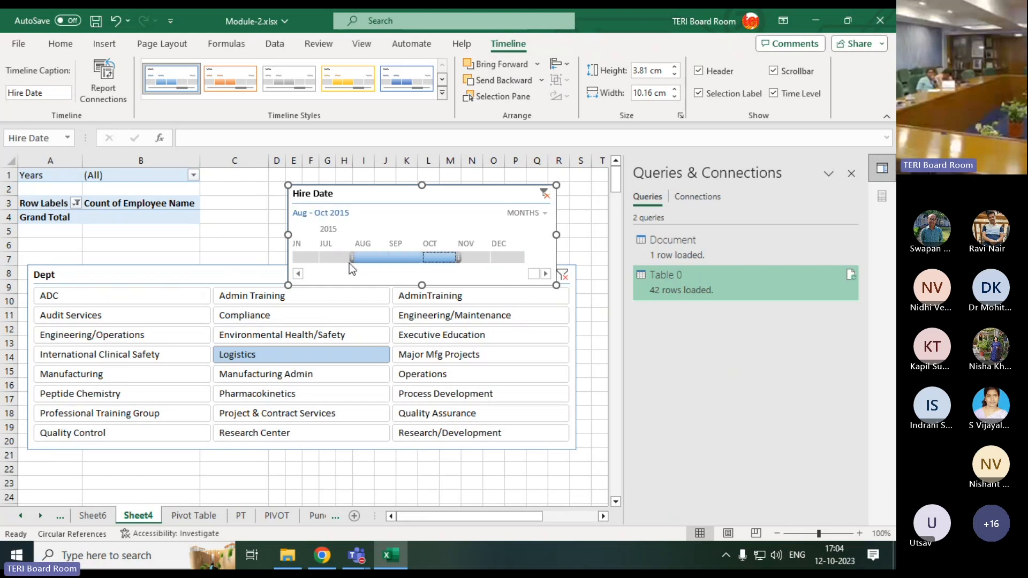
Step: Move the Hire Date timeline to the slicer's lower edge and shift the Dept slicer up closer to the PivotTable
{"action": "left_click_drag", "start_coordinate": [438, 191], "coordinate": [177, 413]}
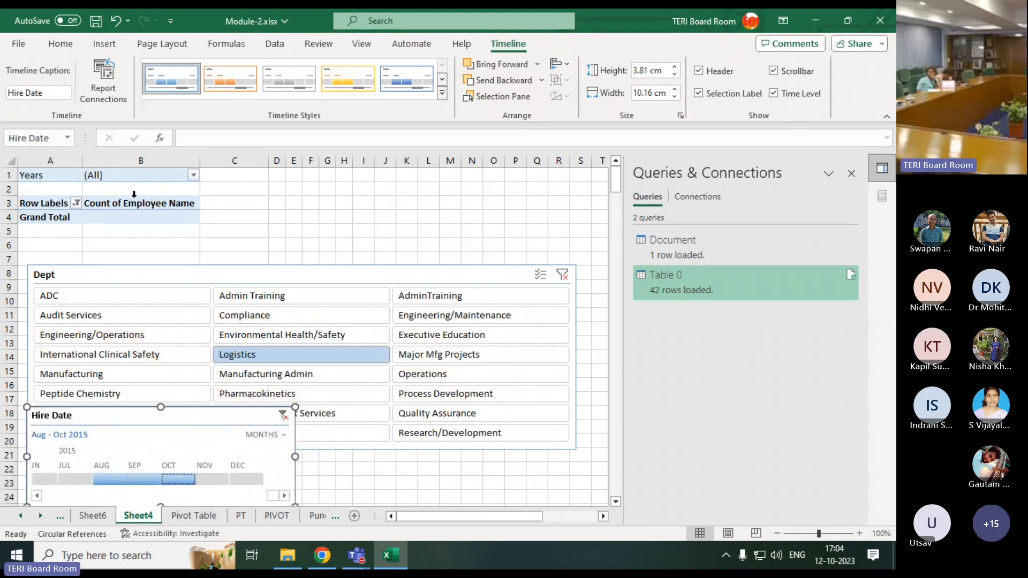
{"action": "left_click_drag", "start_coordinate": [154, 285], "coordinate": [154, 253]}
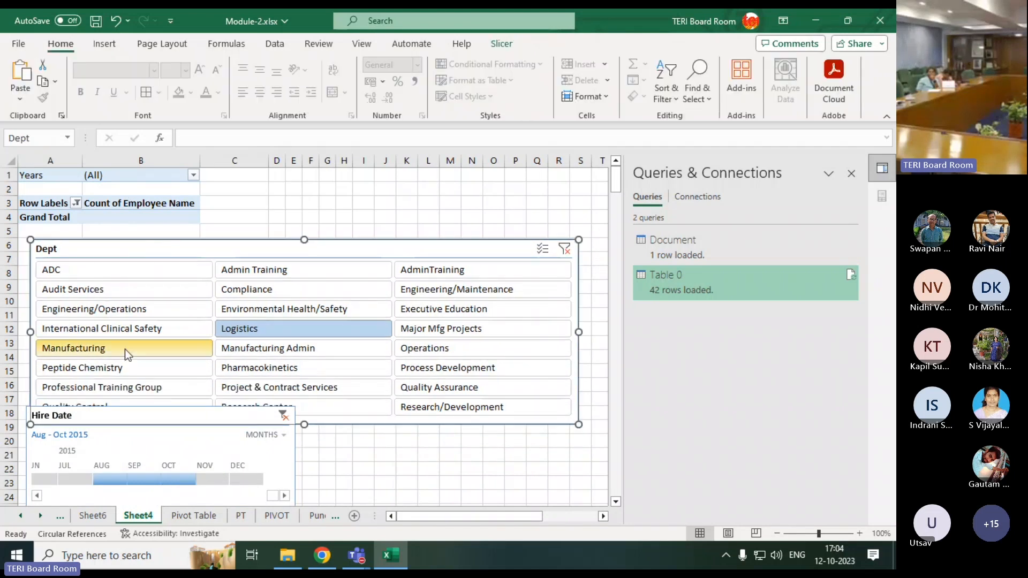
Step: Clear the timeline's date filter and filter the departments with the slicer to Manufacturing Admin and then to Compliance
{"action": "left_click", "coordinate": [351, 356]}
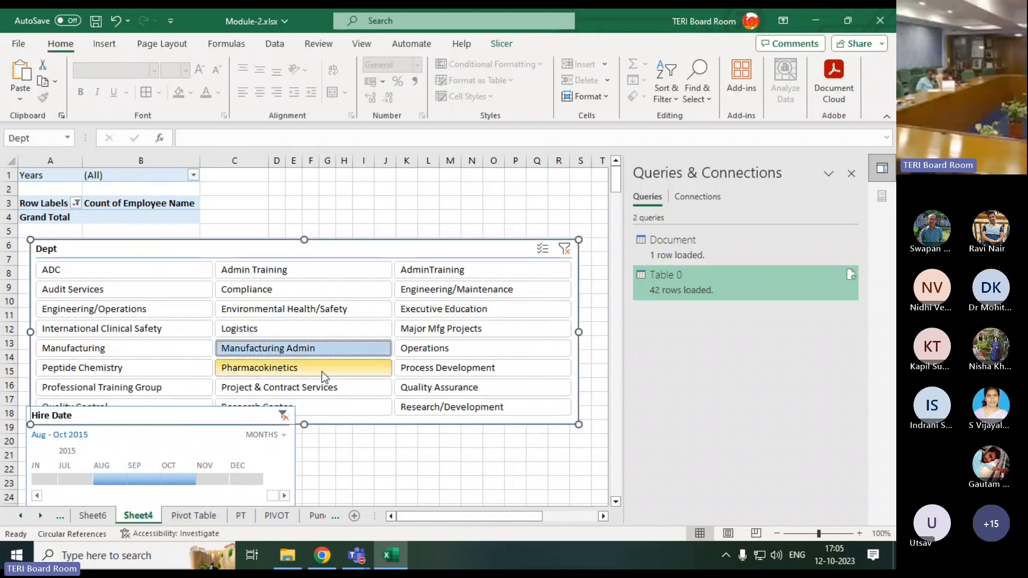
{"action": "left_click", "coordinate": [283, 415]}
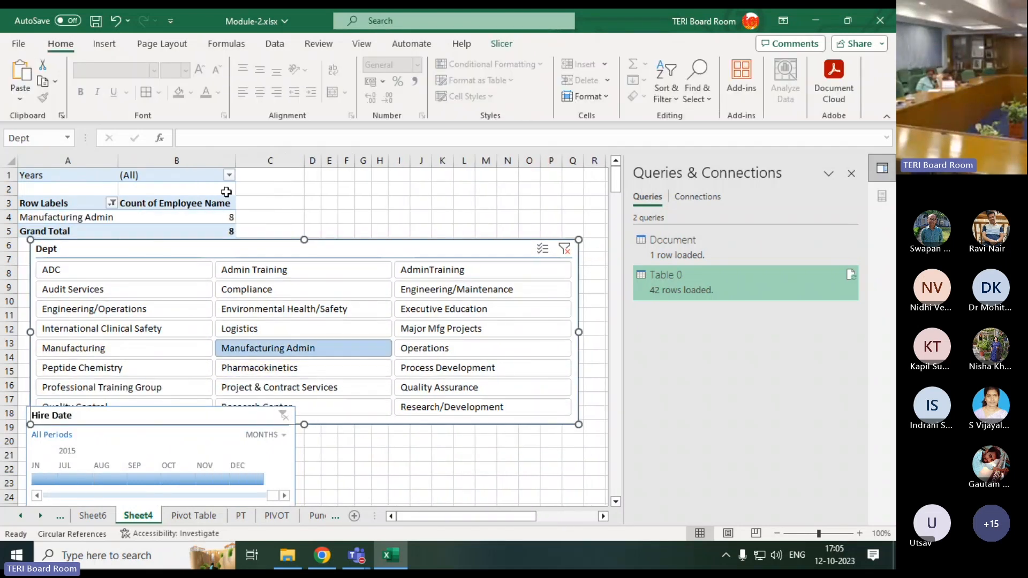
{"action": "left_click", "coordinate": [404, 297]}
{"action": "left_click", "coordinate": [252, 292]}
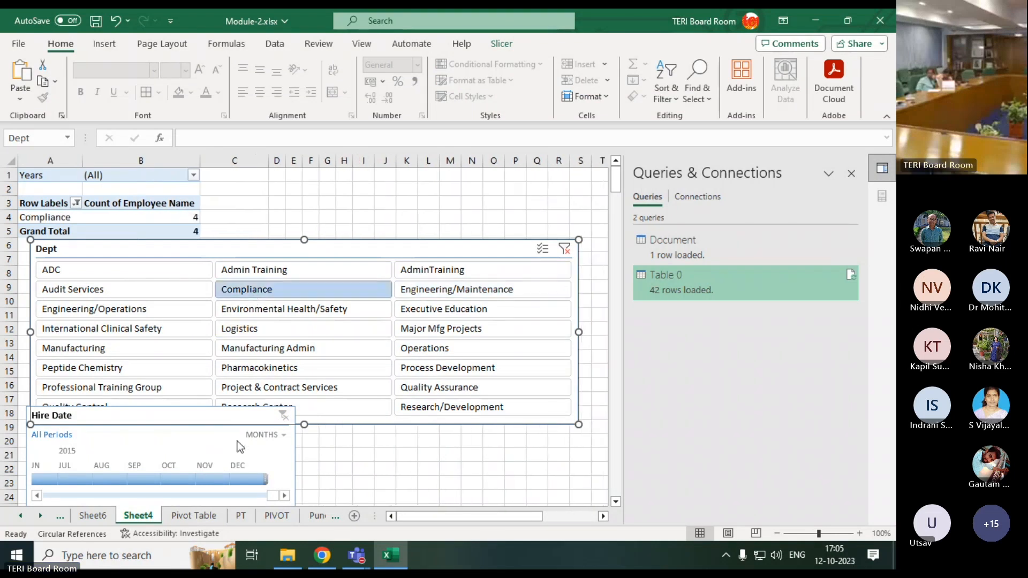
Step: Switch the Hire Date timeline's time level to years and filter the PivotTable to 2012
{"action": "left_click", "coordinate": [269, 429]}
{"action": "left_click", "coordinate": [270, 430]}
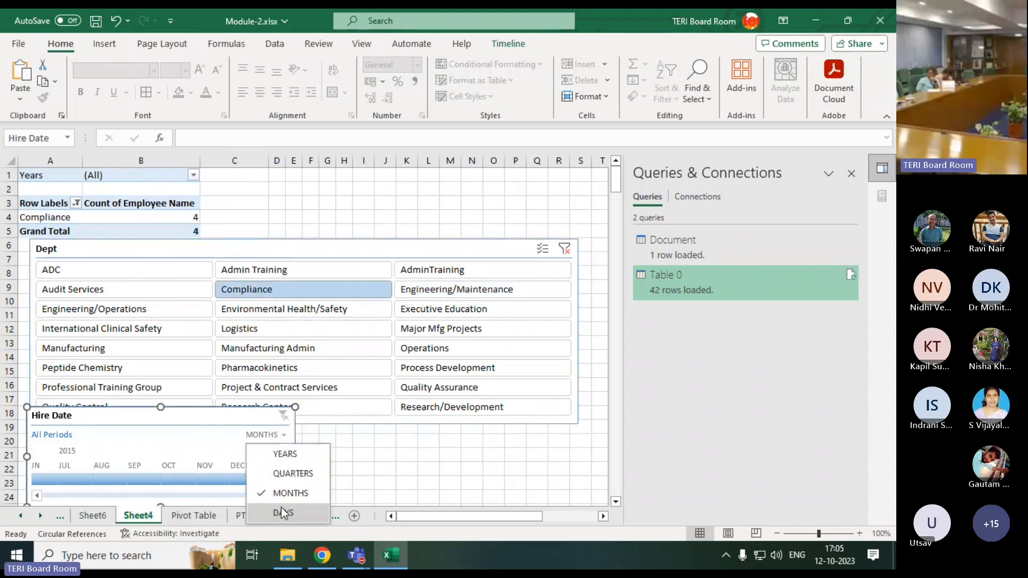
{"action": "left_click", "coordinate": [283, 454]}
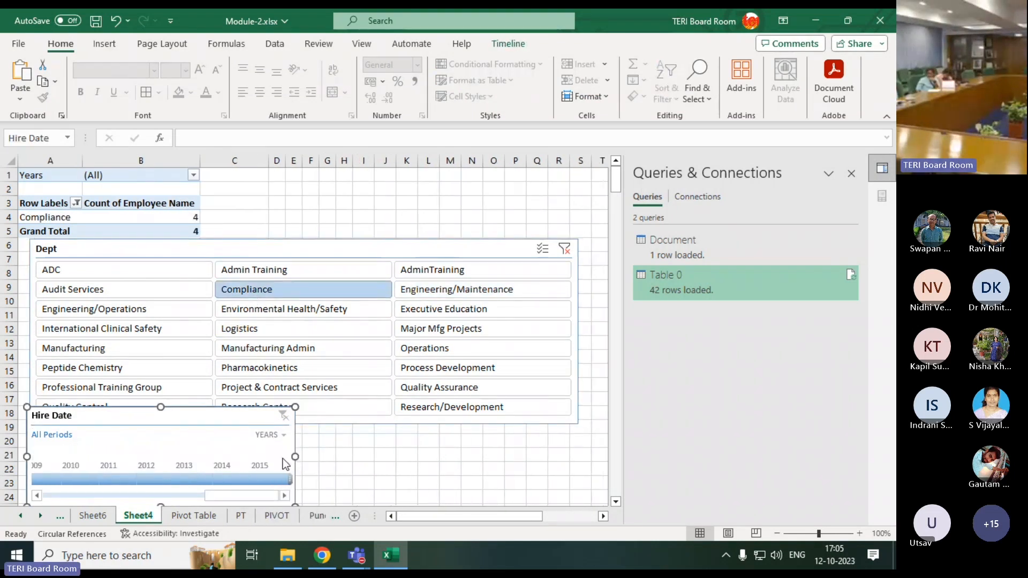
{"action": "left_click", "coordinate": [153, 479]}
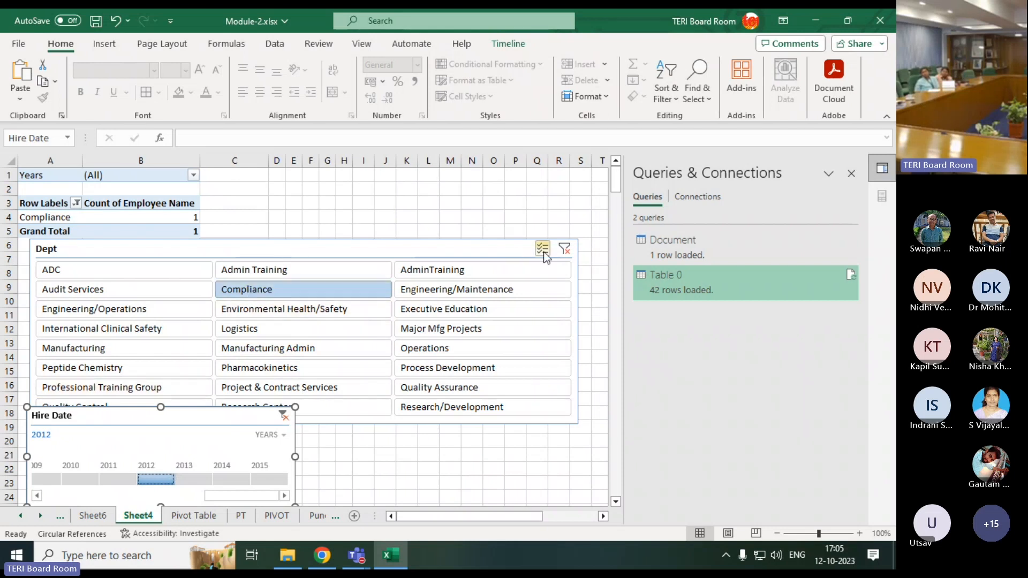
Step: Clear the Dept slicer's filter and move the slicer beside the PivotTable
{"action": "left_click", "coordinate": [565, 248]}
{"action": "left_click_drag", "start_coordinate": [300, 249], "coordinate": [569, 211]}
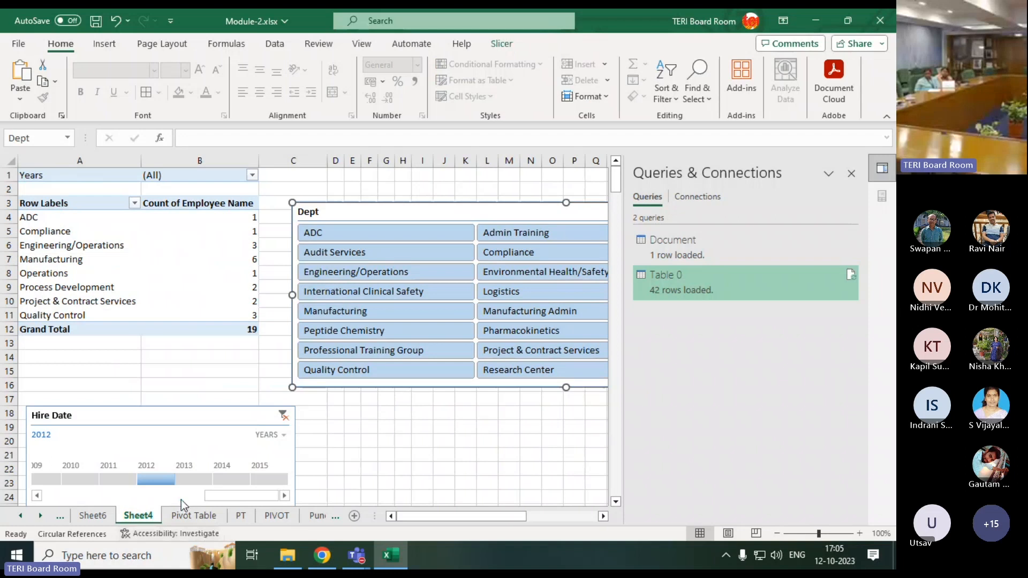
Step: Filter the timeline to 2014 and then 2015, and place it beside the PivotTable below the Dept slicer
{"action": "left_click", "coordinate": [217, 477]}
{"action": "left_click", "coordinate": [268, 475]}
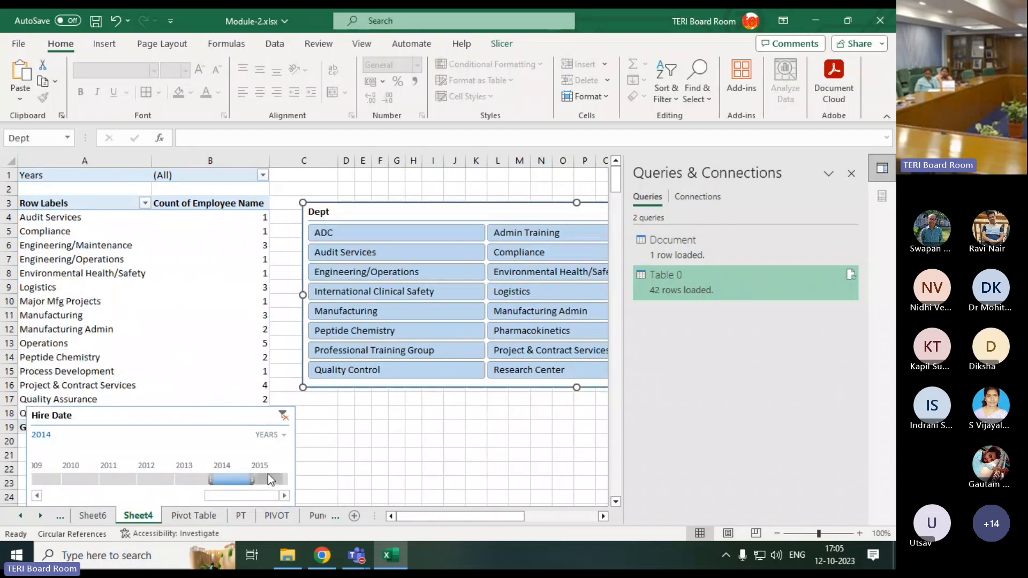
{"action": "left_click_drag", "start_coordinate": [245, 415], "coordinate": [514, 386]}
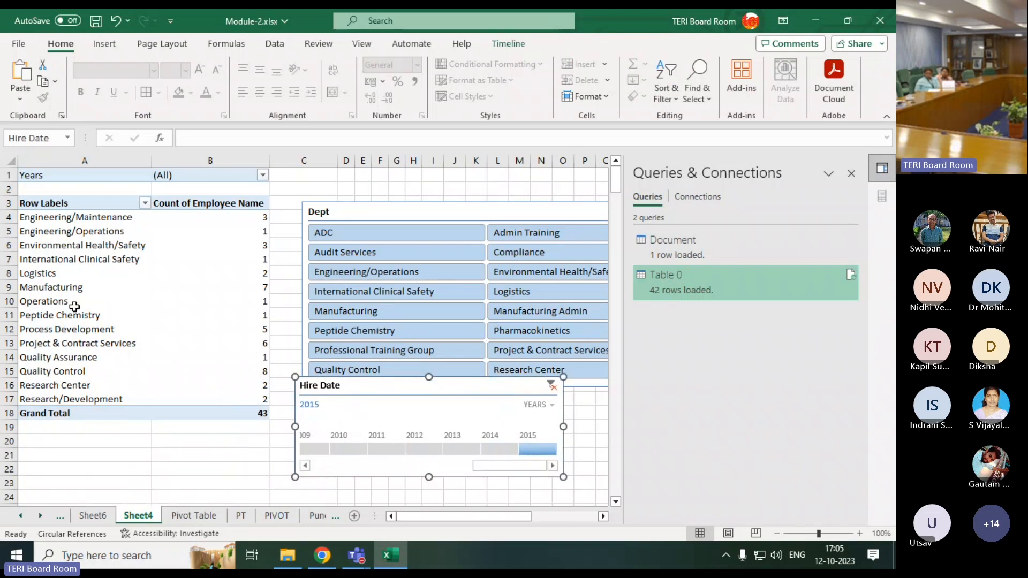
{"action": "left_click_drag", "start_coordinate": [412, 384], "coordinate": [390, 405]}
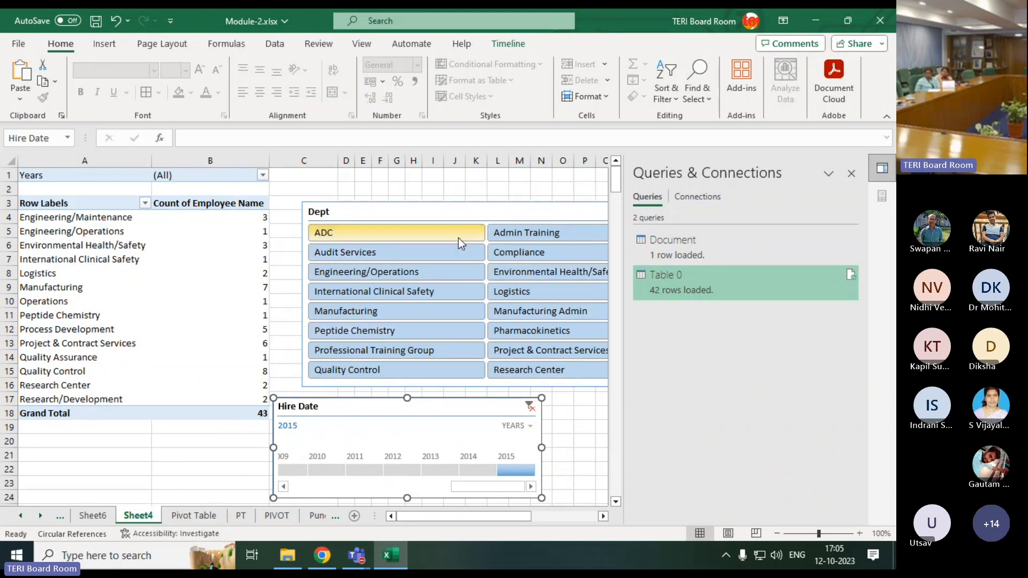
Step: Filter the PivotTable to Operations with the Dept slicer and move the slicer clear of the PivotTable
{"action": "left_click_drag", "start_coordinate": [466, 210], "coordinate": [341, 189]}
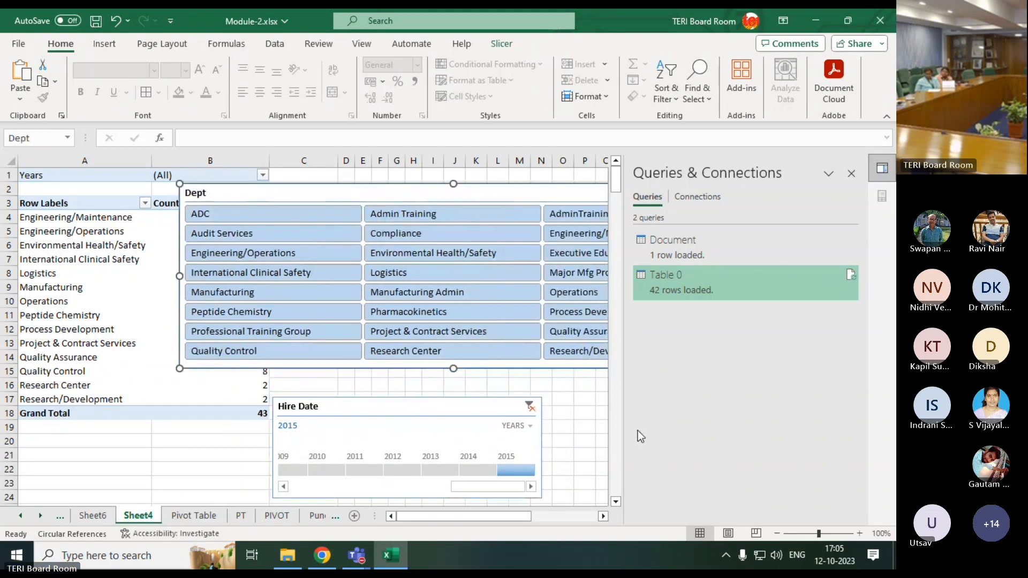
{"action": "left_click", "coordinate": [588, 293]}
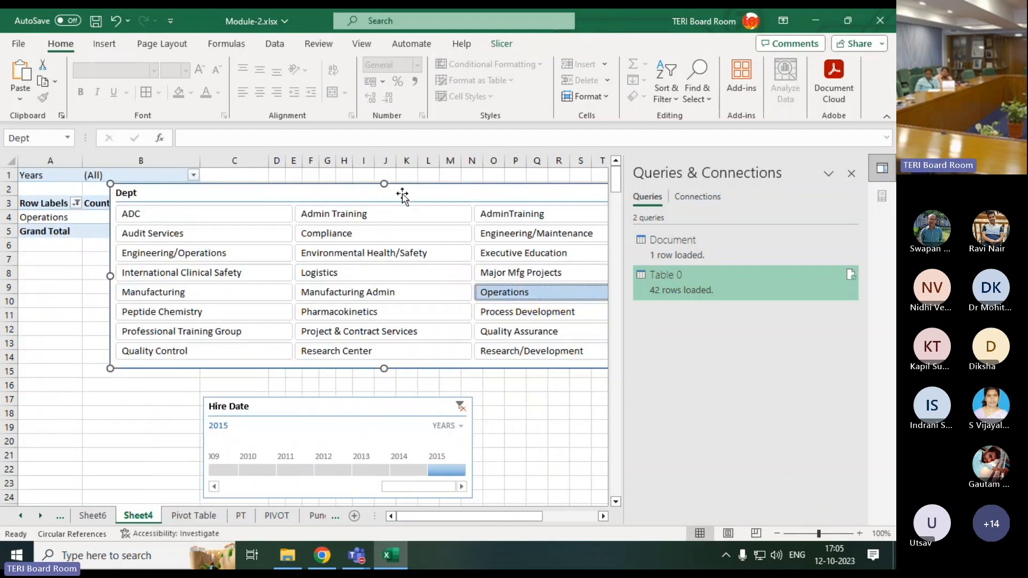
{"action": "left_click_drag", "start_coordinate": [402, 197], "coordinate": [475, 304]}
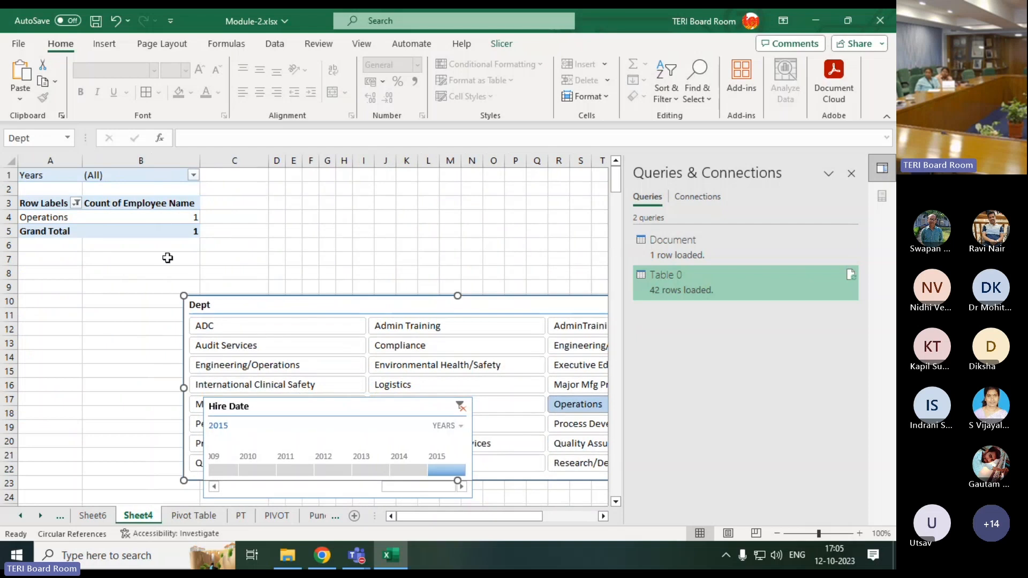
Step: Drill into the Operations count to list its employee record on a new sheet, and select the record from Unique ID to Increament
{"action": "mouse_move", "coordinate": [181, 222]}
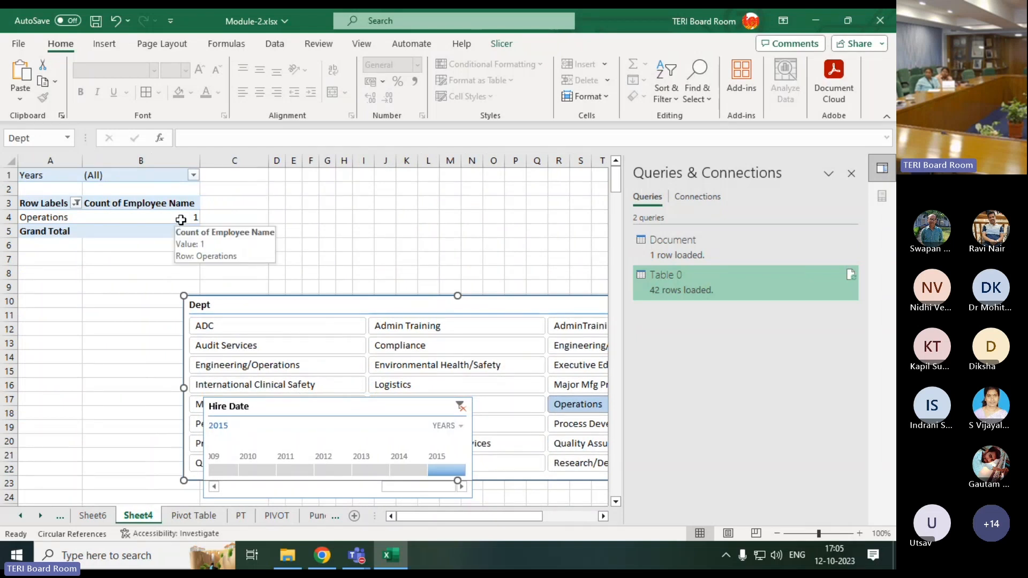
{"action": "double_click", "coordinate": [181, 219]}
{"action": "left_click", "coordinate": [144, 232]}
{"action": "left_click", "coordinate": [68, 188]}
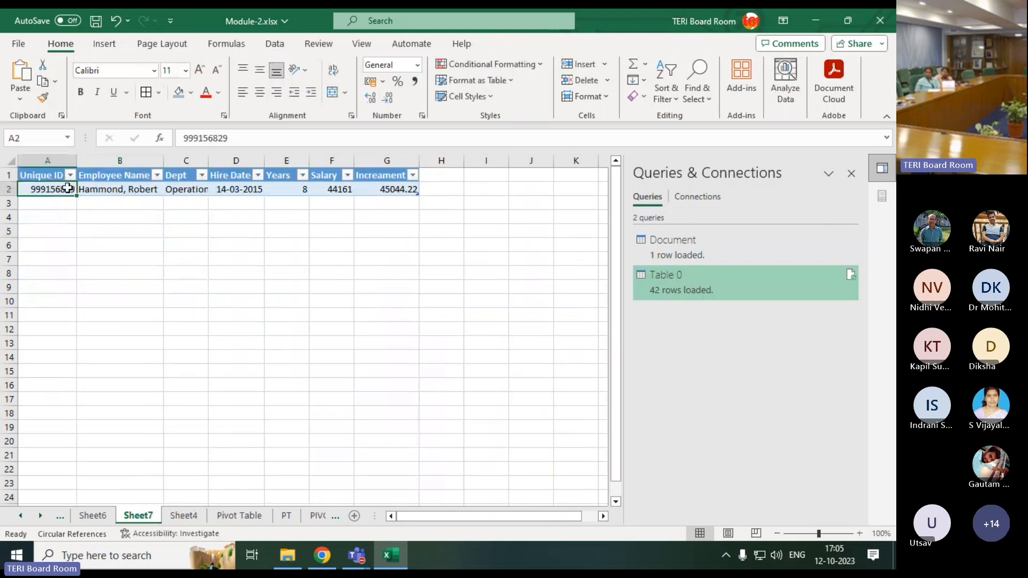
{"action": "left_click_drag", "start_coordinate": [68, 189], "coordinate": [396, 189]}
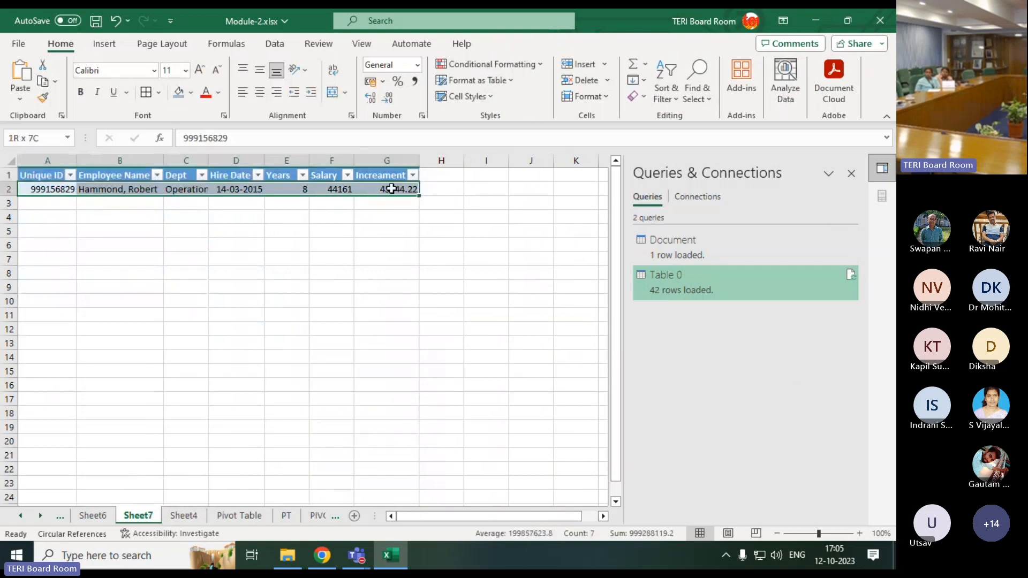
Step: Switch to the Custome ribbon sheet and delete the contents of B3:F8, including the "Creat your tab with tools" text
{"action": "left_click", "coordinate": [165, 247]}
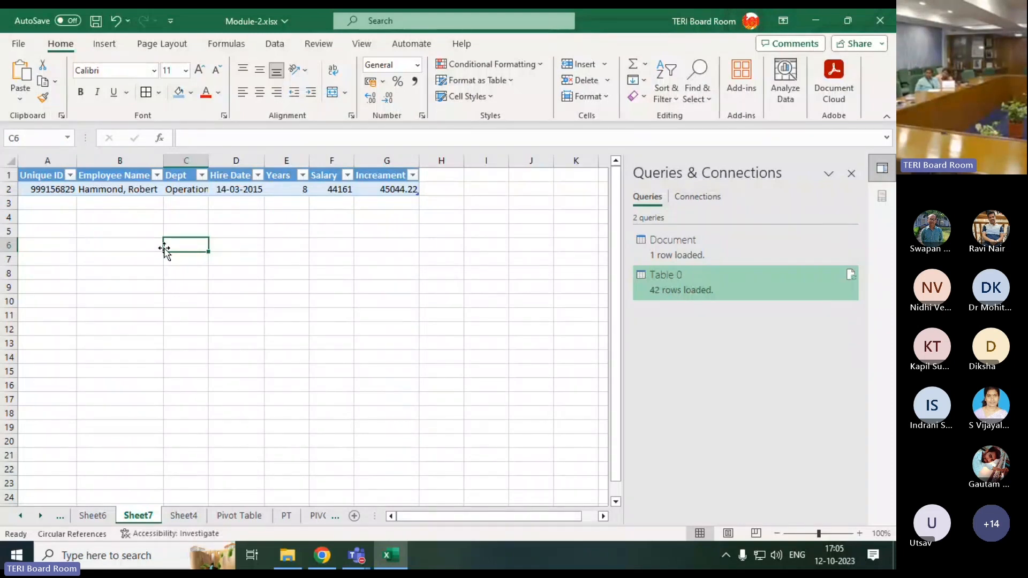
{"action": "left_click", "coordinate": [240, 515]}
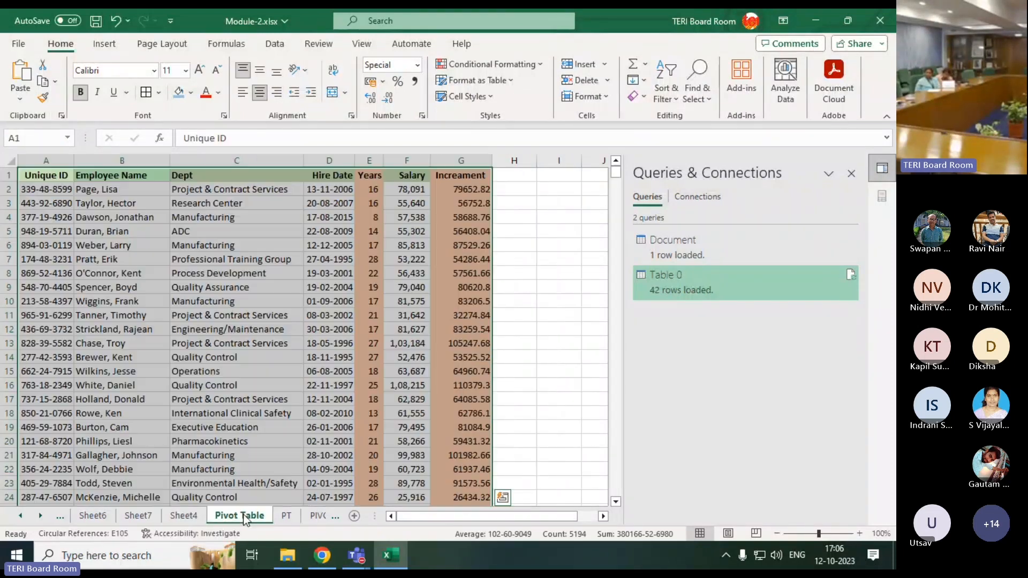
{"action": "left_click", "coordinate": [317, 515]}
{"action": "left_click", "coordinate": [318, 516]}
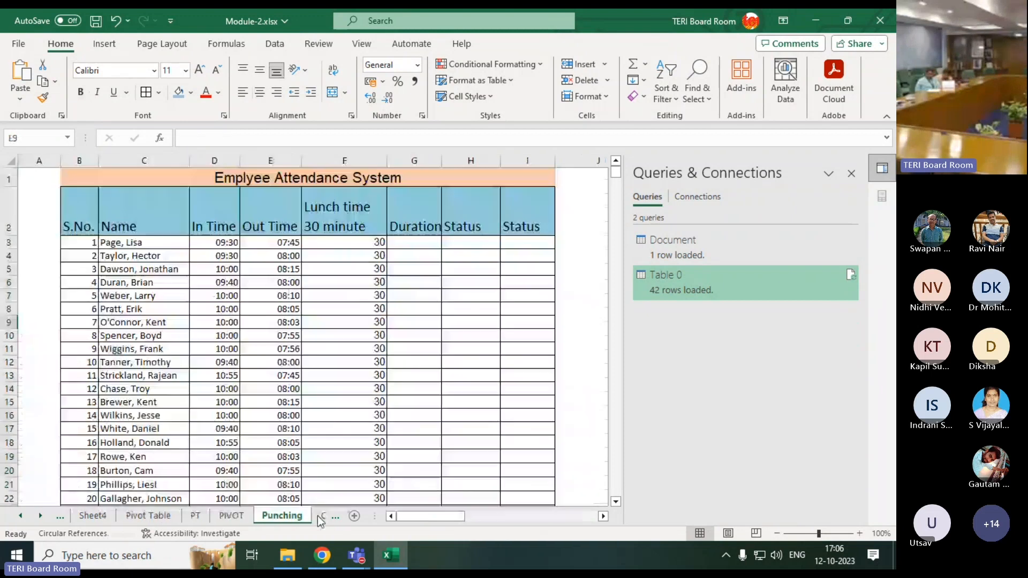
{"action": "left_click", "coordinate": [317, 516]}
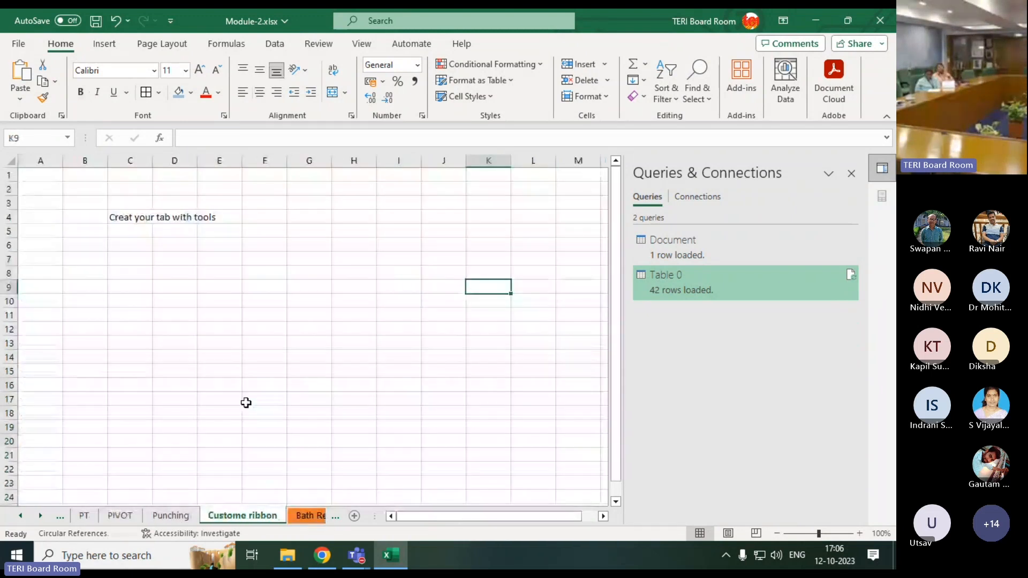
{"action": "left_click_drag", "start_coordinate": [83, 203], "coordinate": [243, 268]}
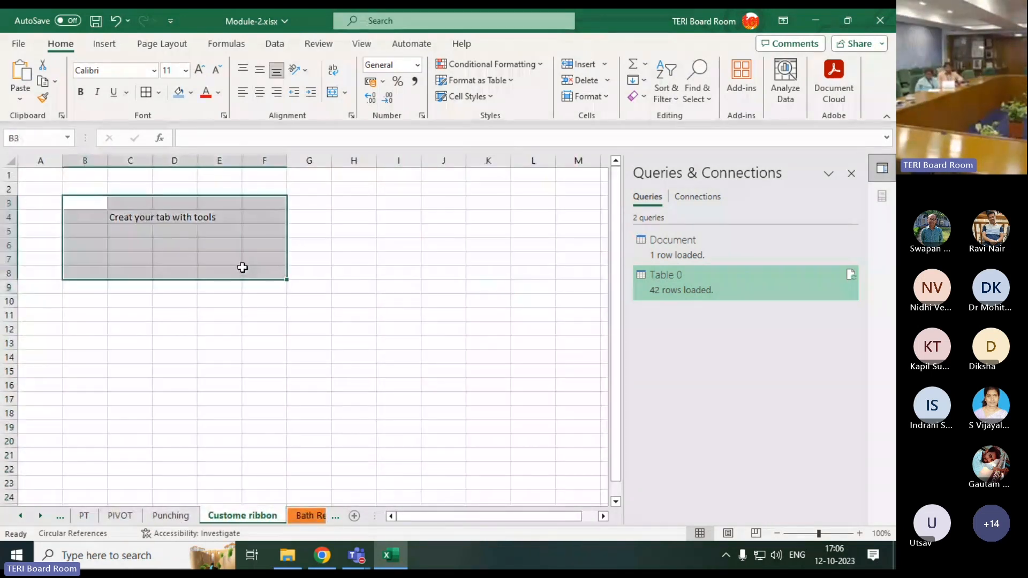
{"action": "key", "text": "Delete"}
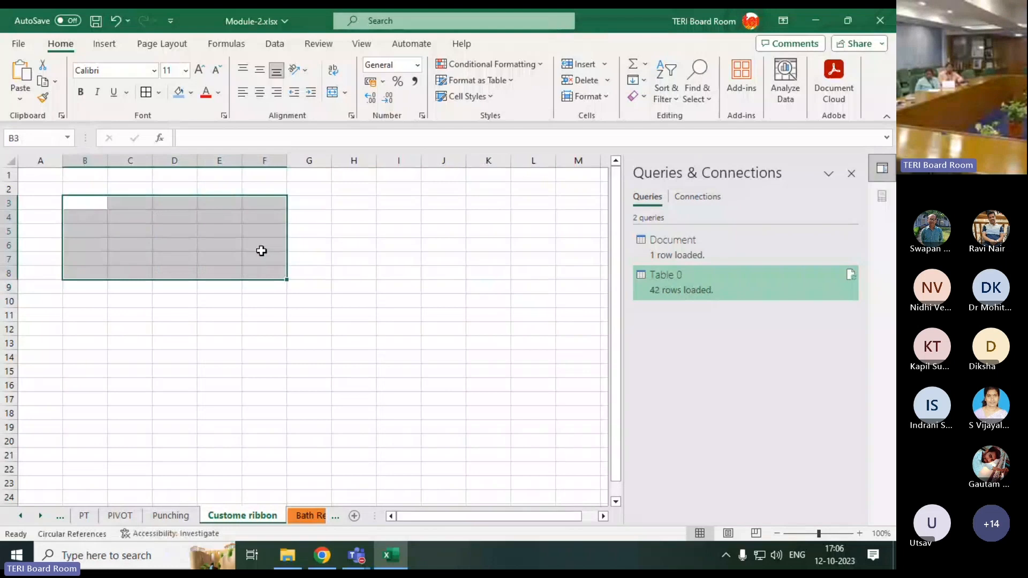
{"action": "left_click", "coordinate": [239, 411]}
{"action": "left_click", "coordinate": [161, 323]}
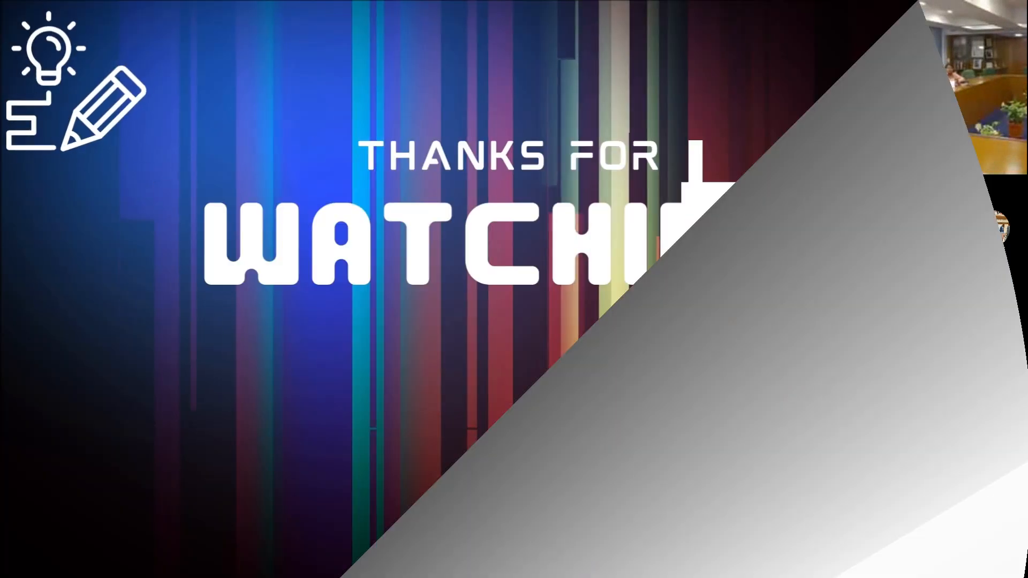